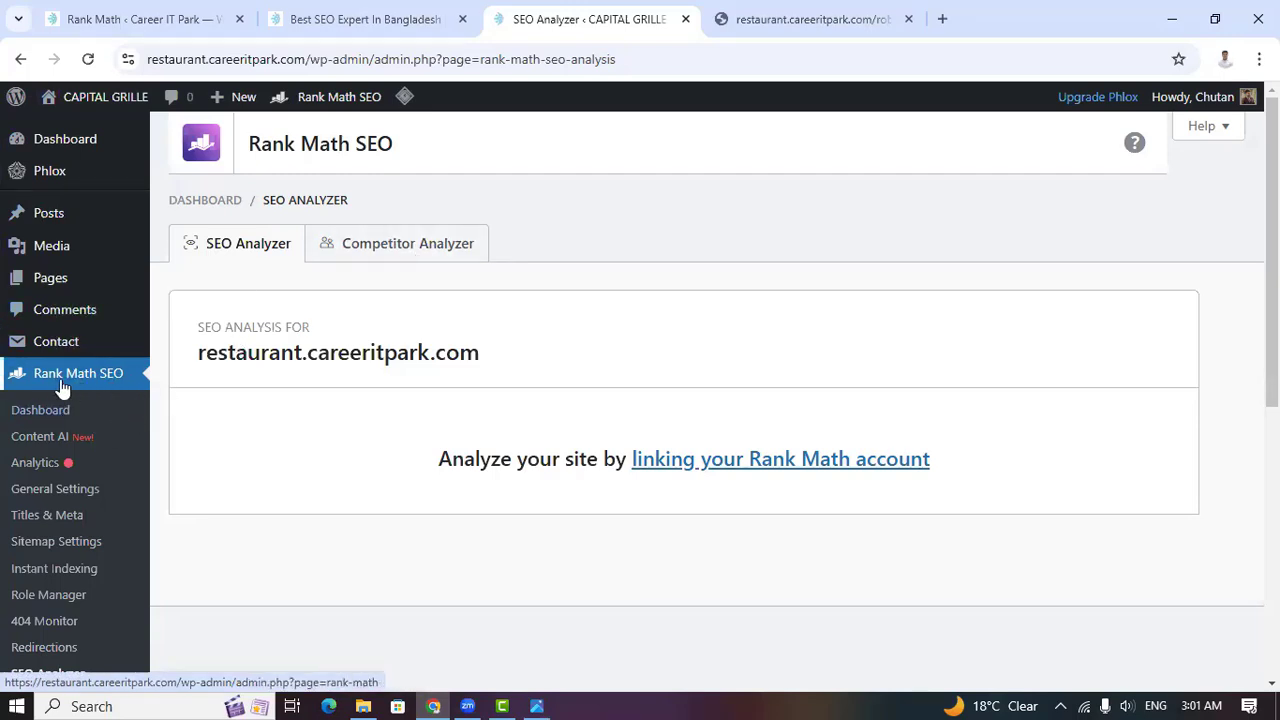
# Deactivate the Rank Math SEO plugin in the site's installed plugins list
pyautogui.scroll(-3, 58, 390)
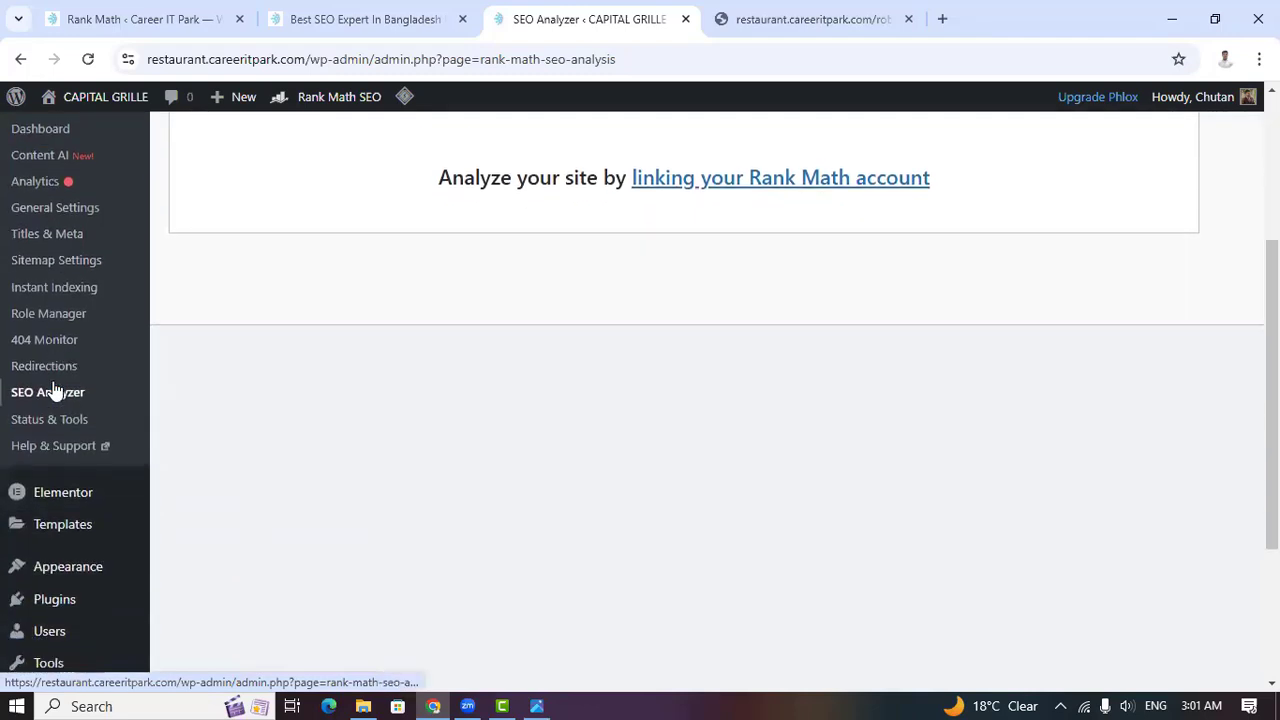
pyautogui.scroll(-2, 55, 392)
pyautogui.moveTo(57, 478)
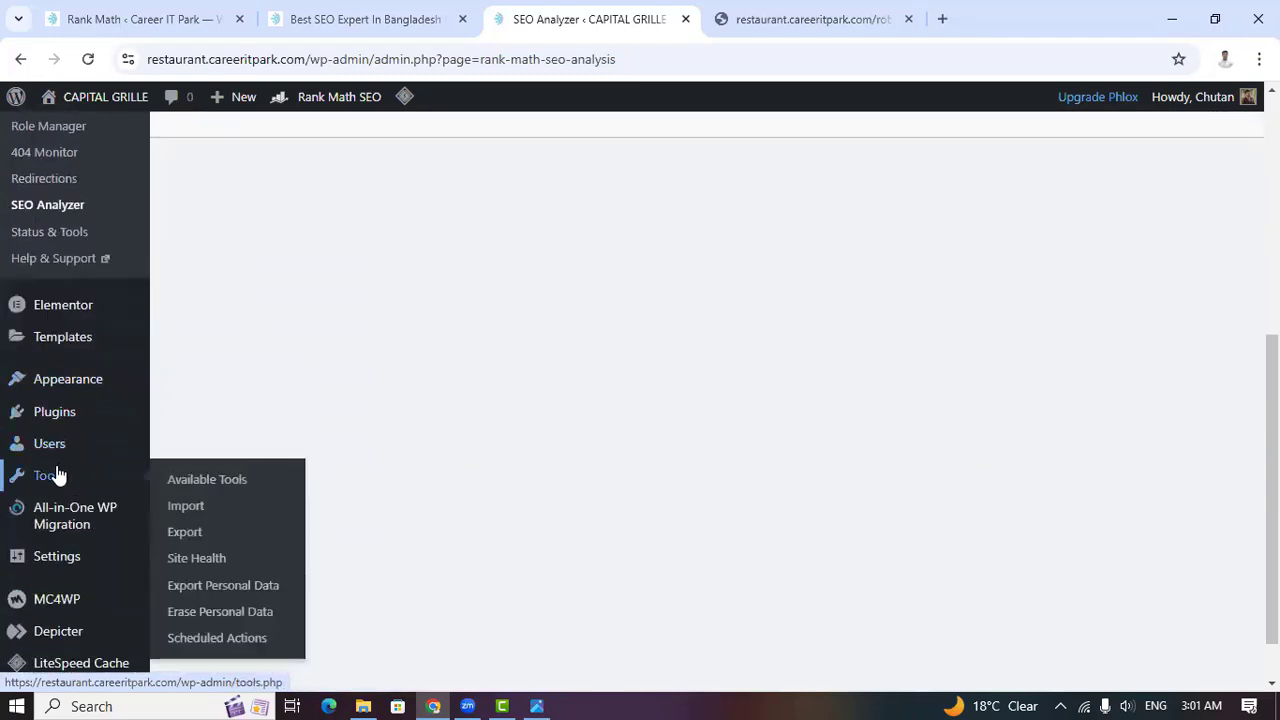
pyautogui.moveTo(58, 424)
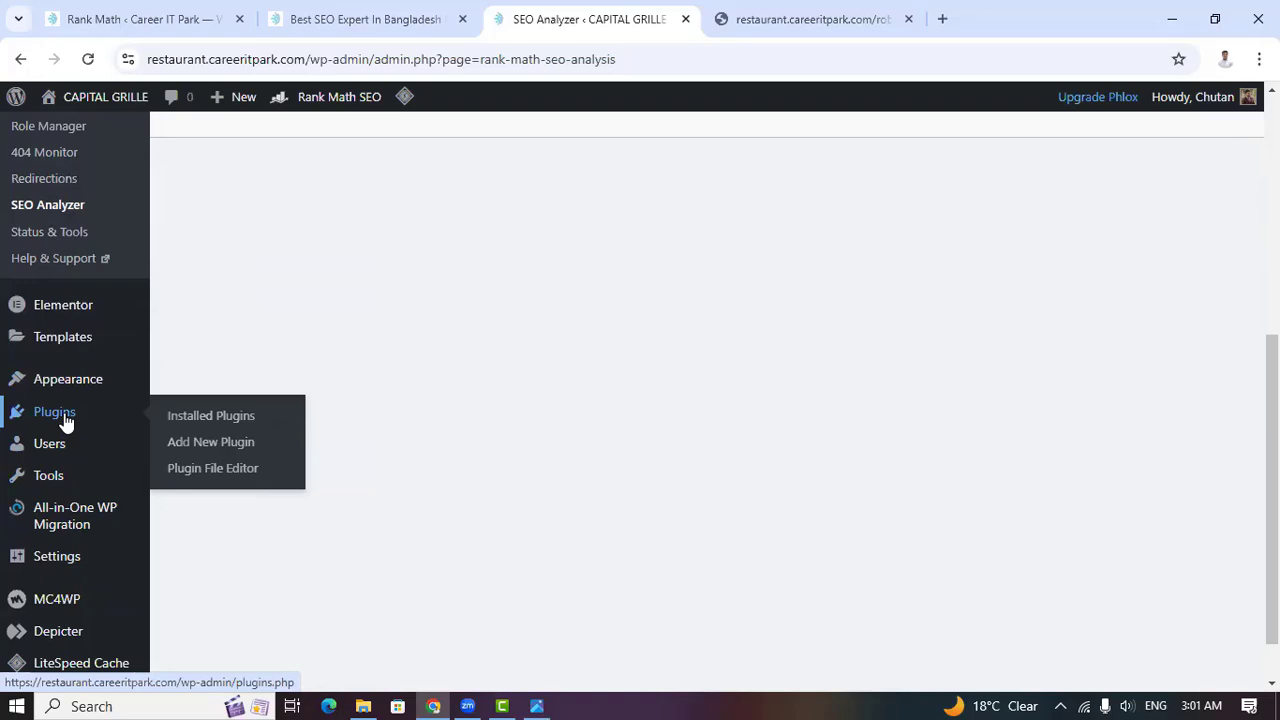
pyautogui.click(65, 422)
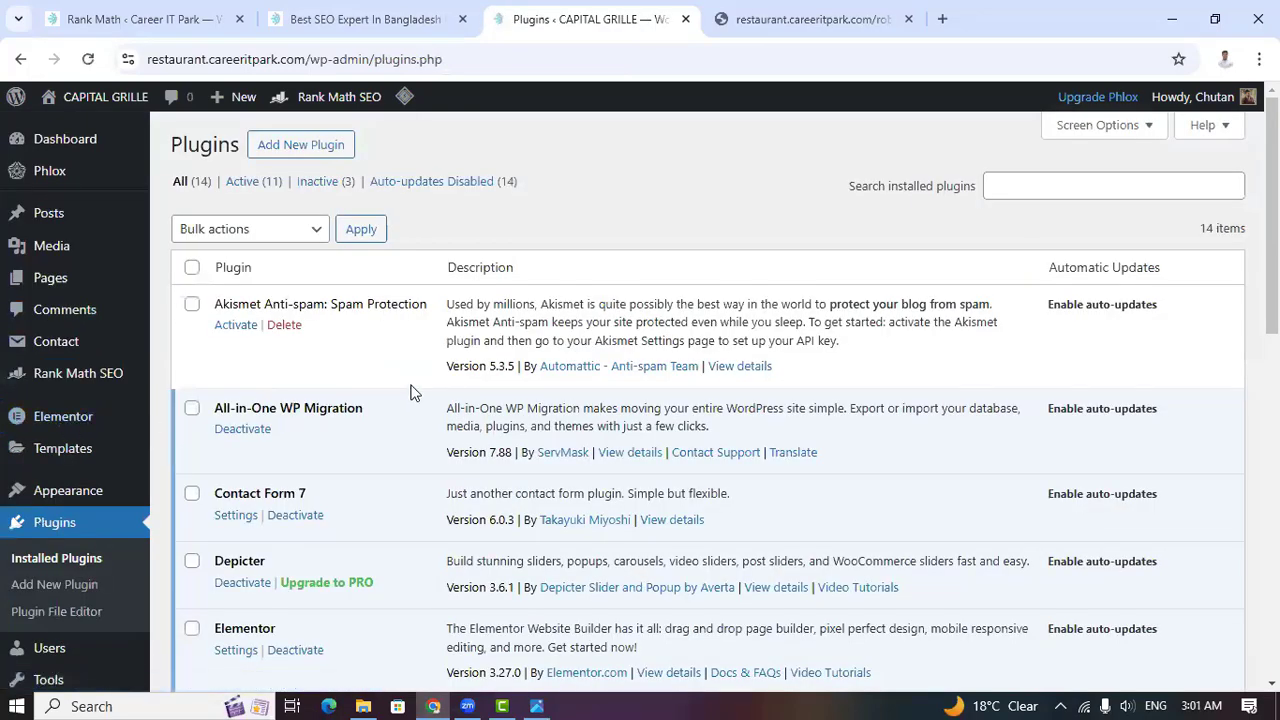
pyautogui.scroll(-5, 405, 394)
pyautogui.scroll(-4, 405, 396)
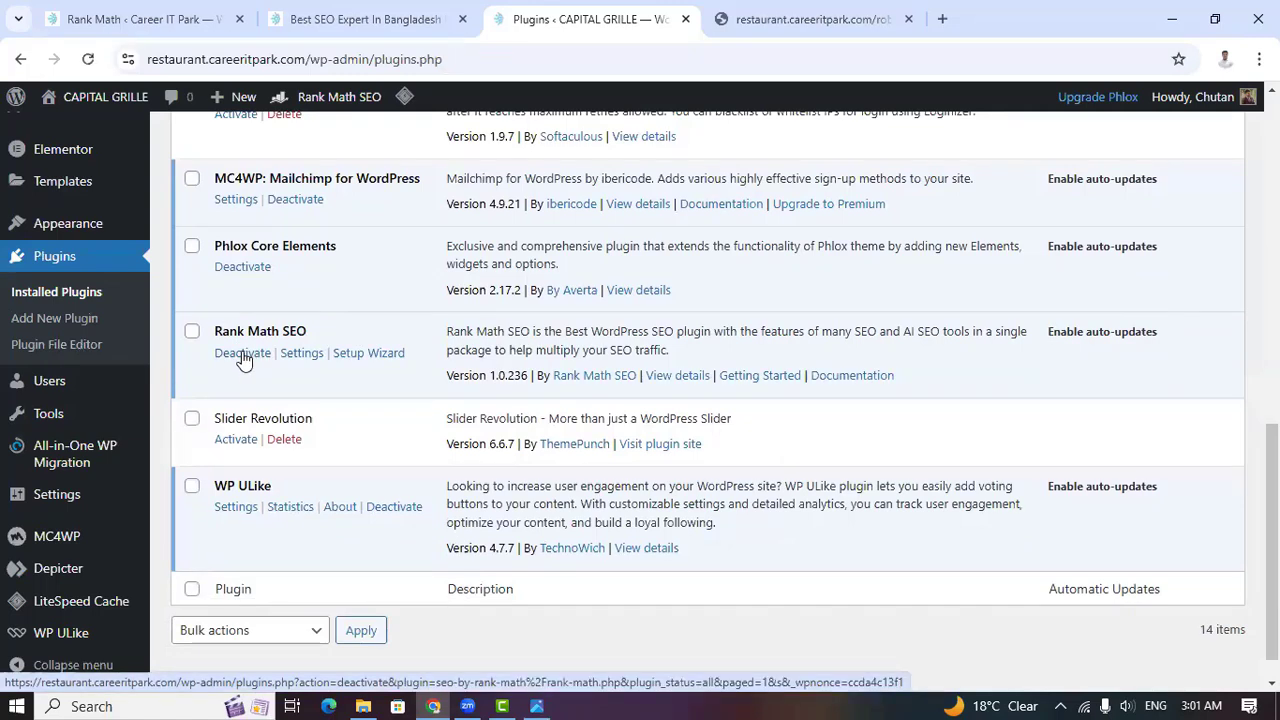
pyautogui.click(243, 355)
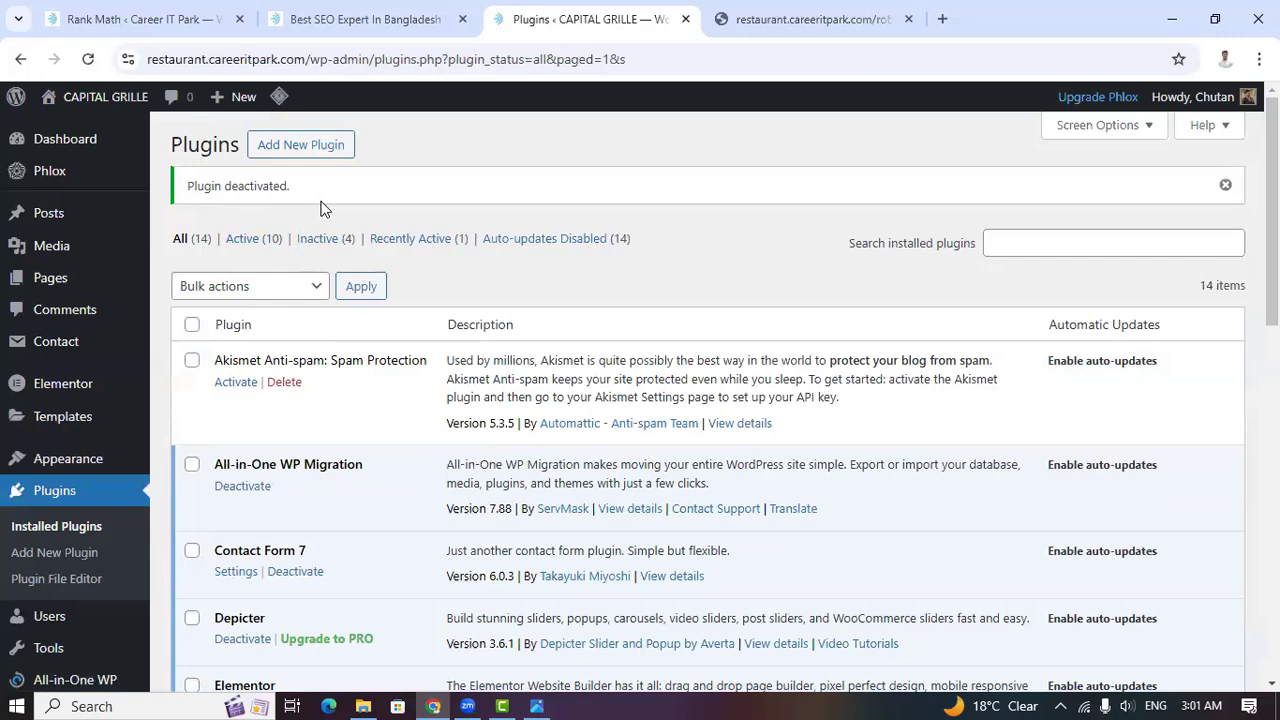
# Delete the deactivated Rank Math SEO plugin and its data from the site
pyautogui.scroll(-8, 295, 460)
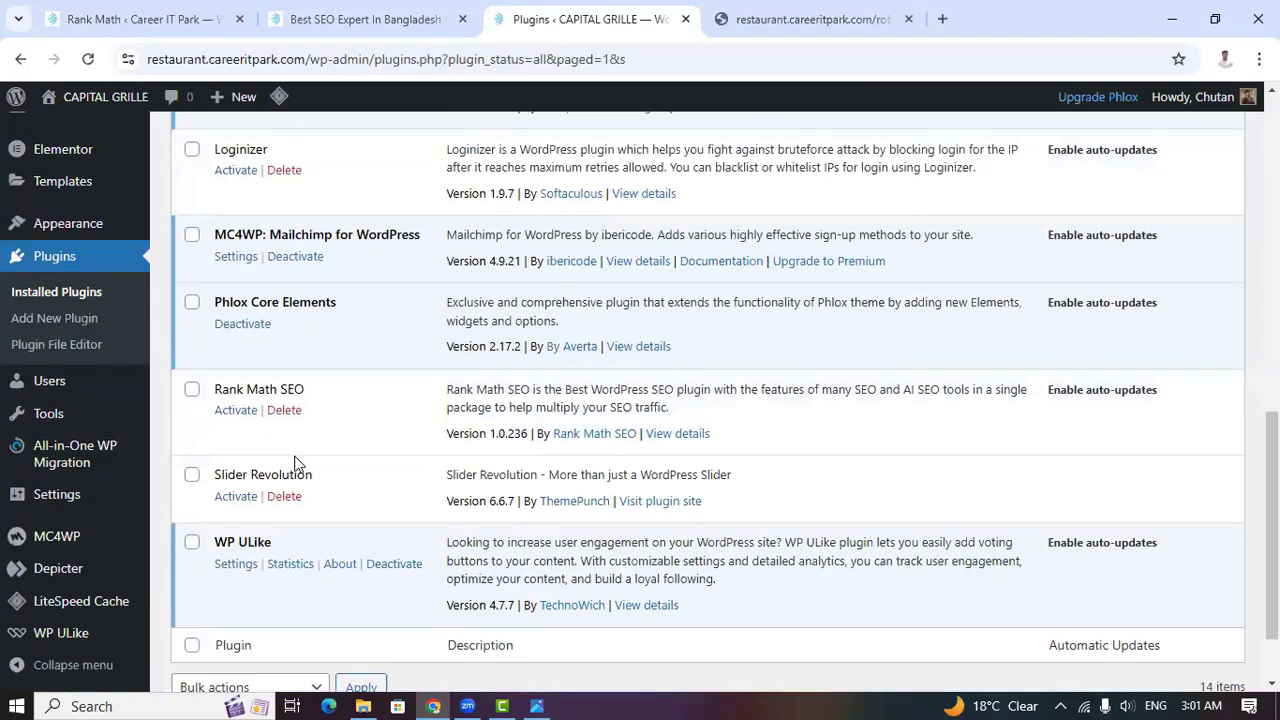
pyautogui.click(285, 411)
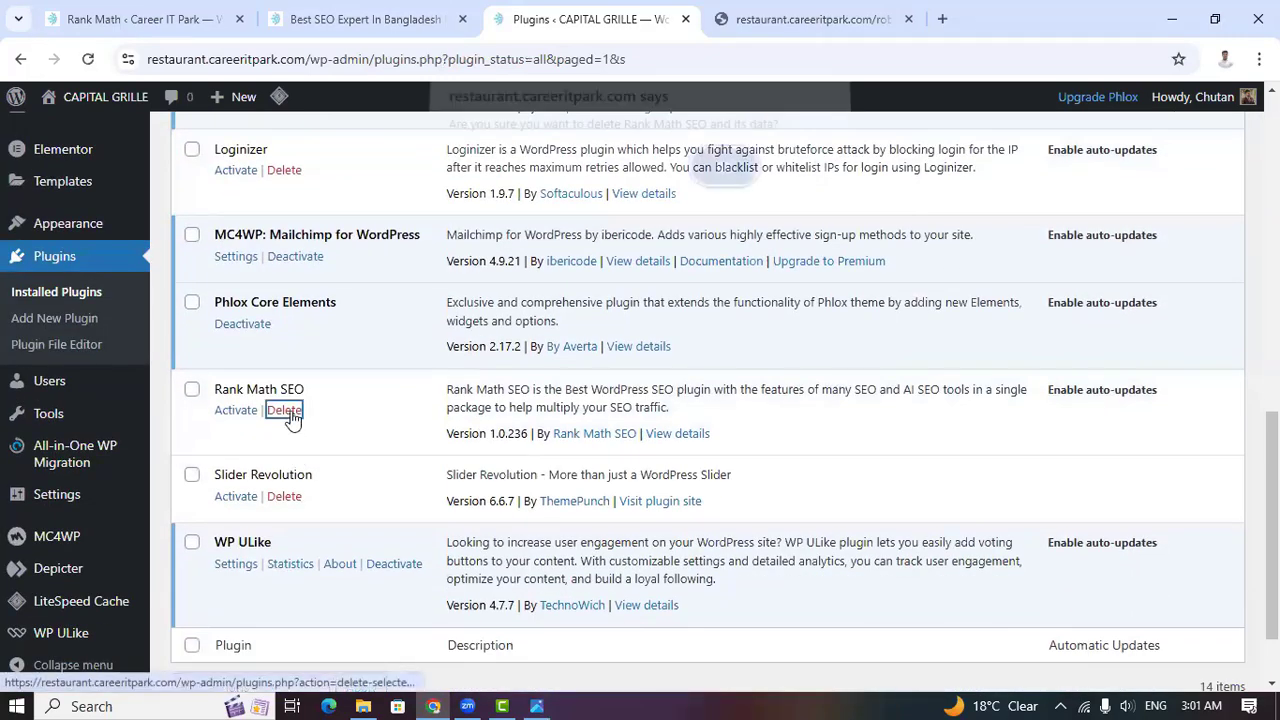
pyautogui.click(723, 179)
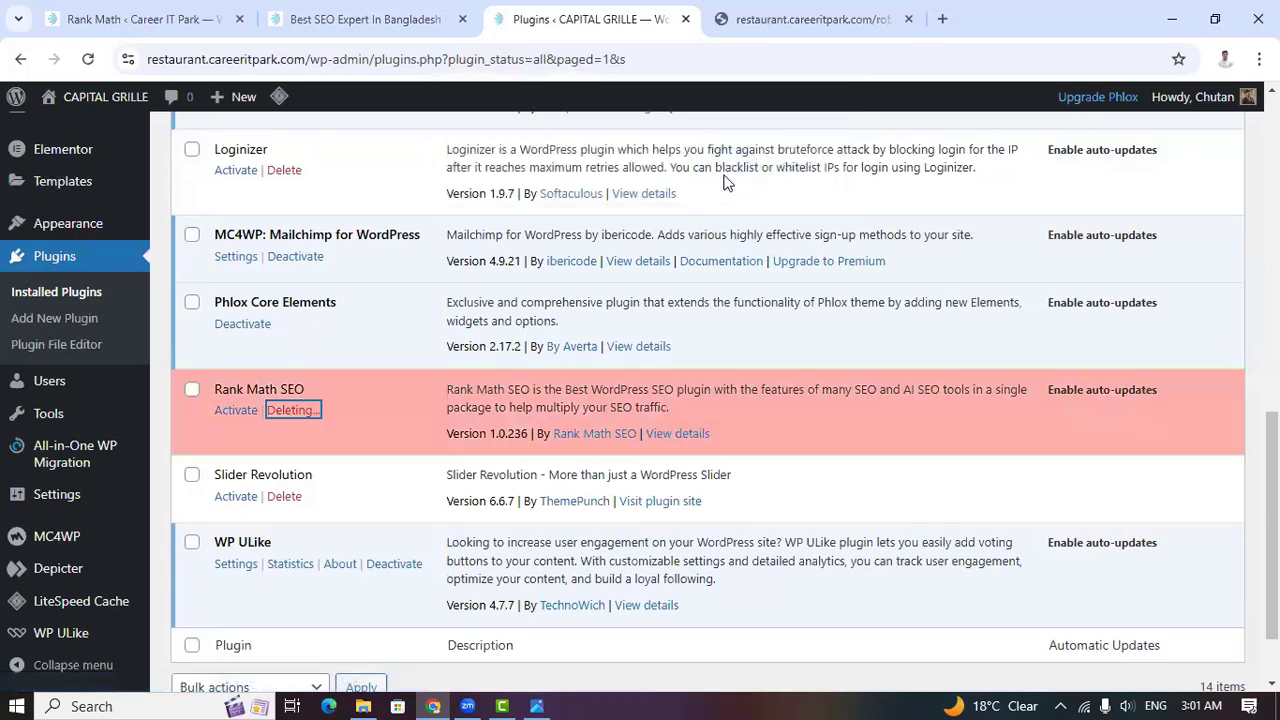
# Search for "rank math seo" among new plugins and install Rank Math SEO – AI SEO Tools to Dominate SEO Rankings
pyautogui.scroll(8, 437, 441)
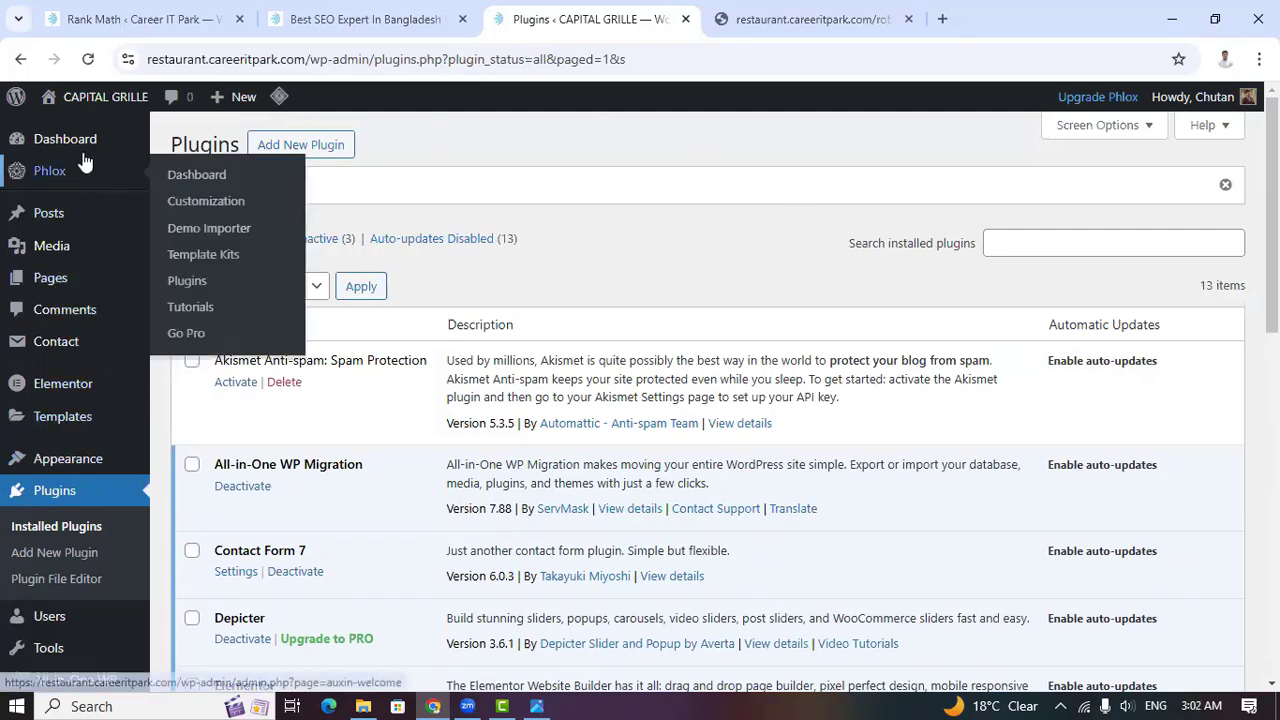
pyautogui.moveTo(91, 106)
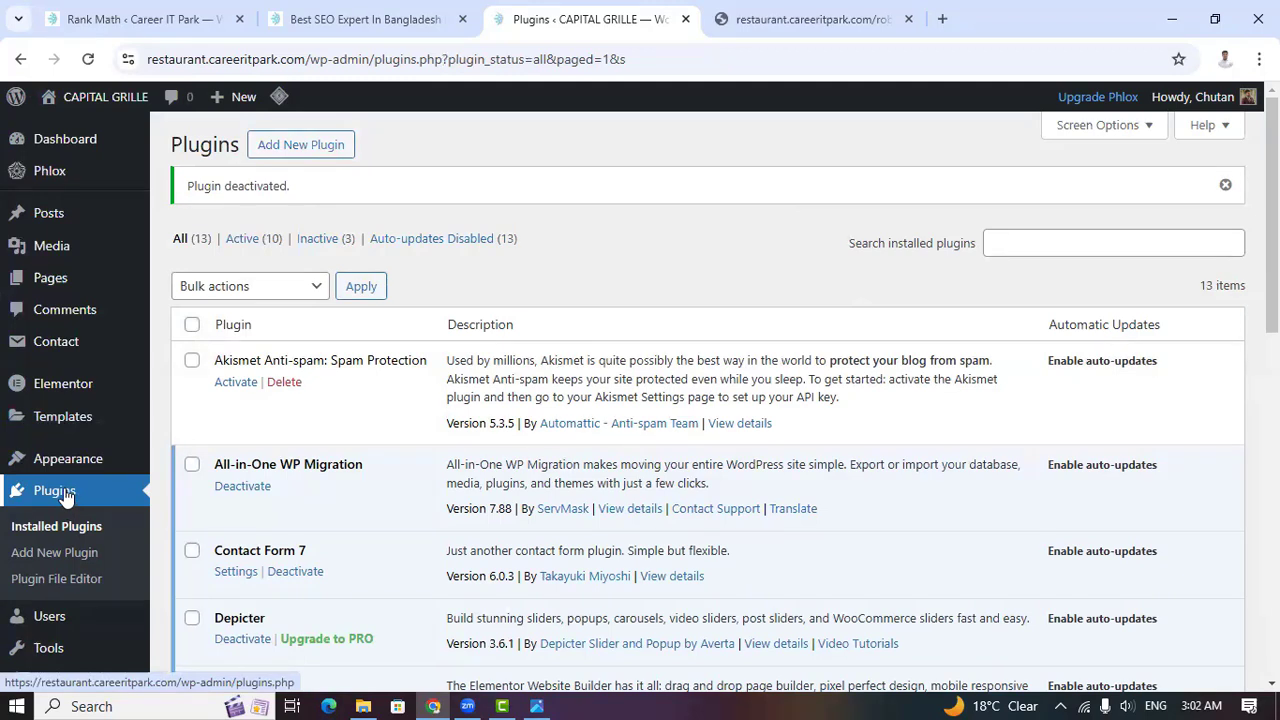
pyautogui.click(314, 155)
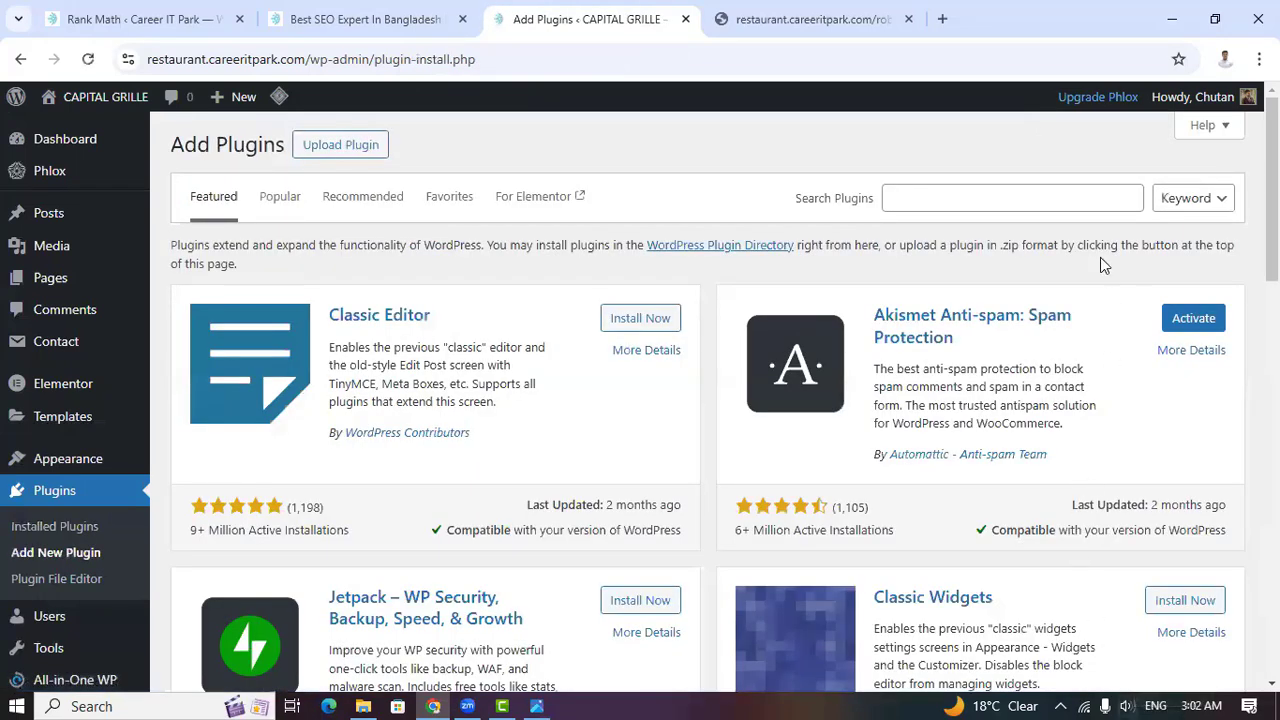
pyautogui.click(910, 201)
pyautogui.write('rank m')
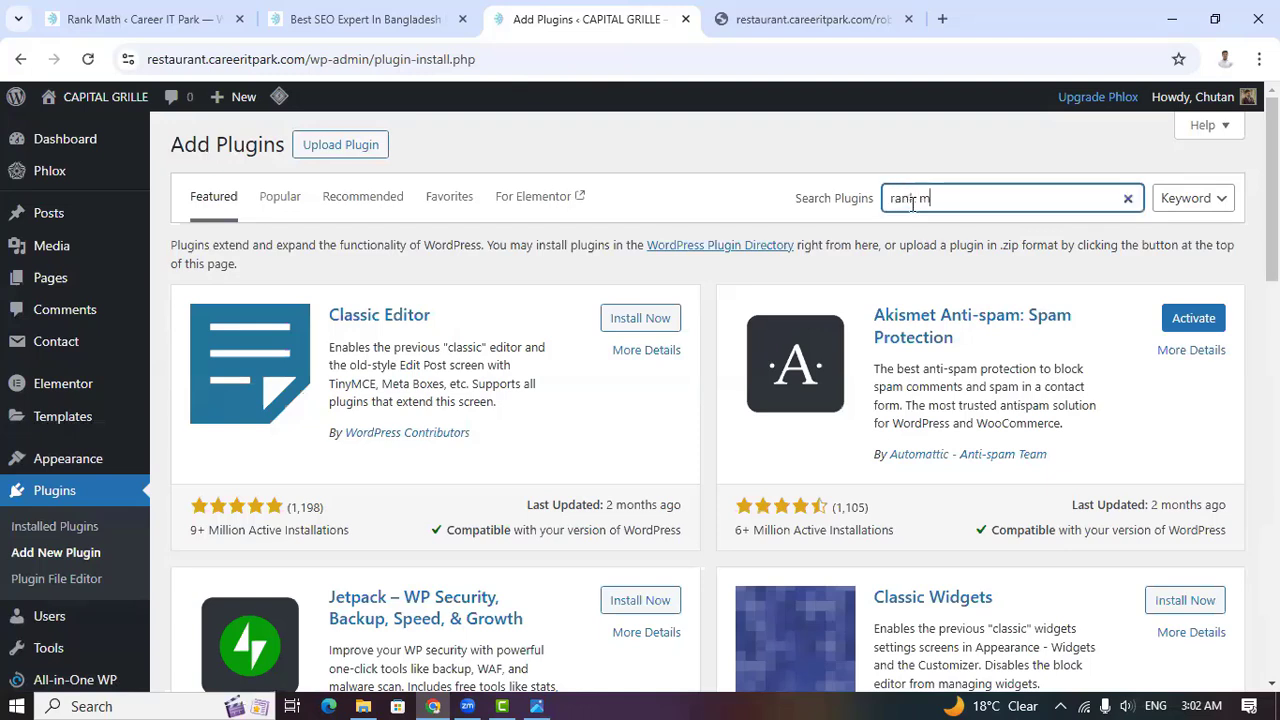
pyautogui.write('ath')
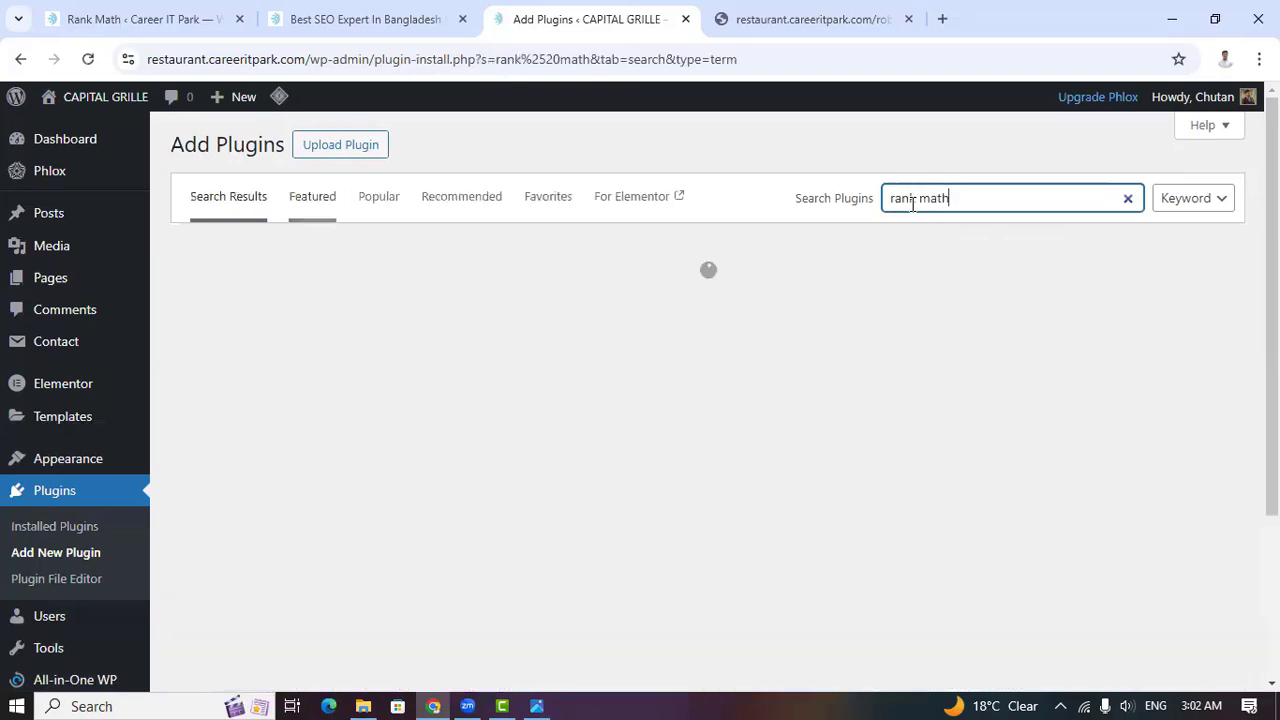
pyautogui.write(' seo')
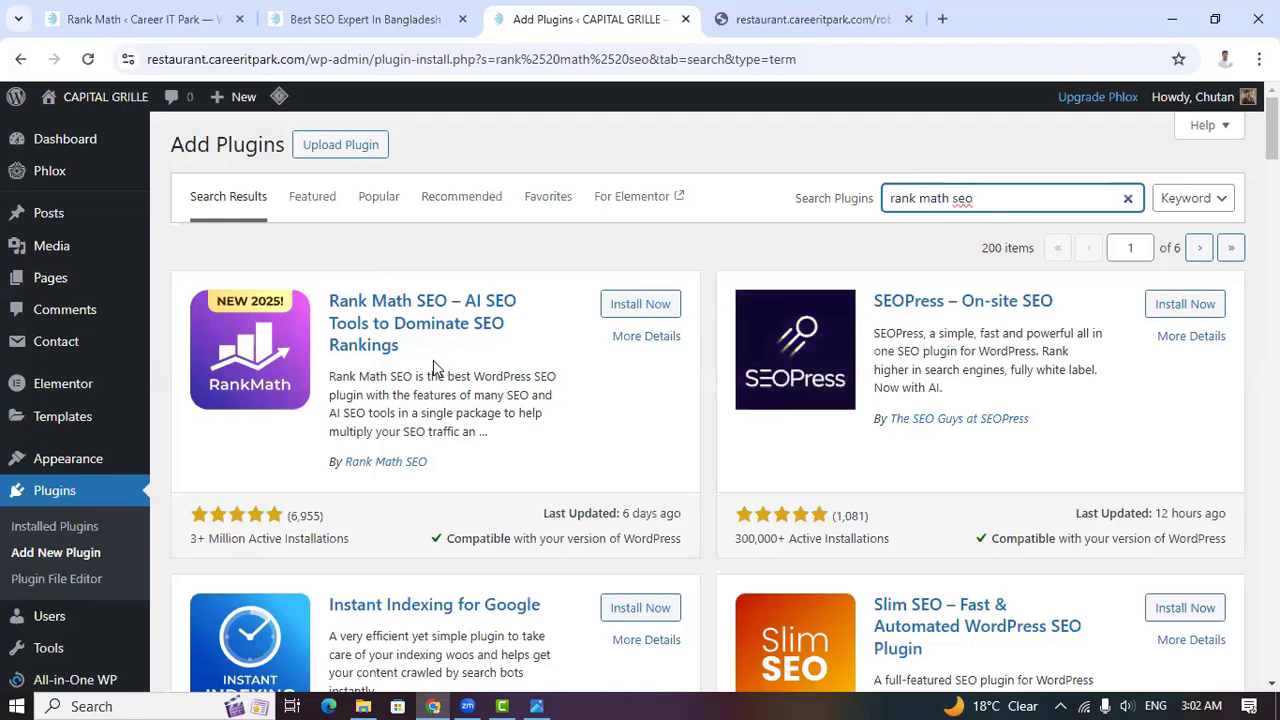
pyautogui.click(639, 317)
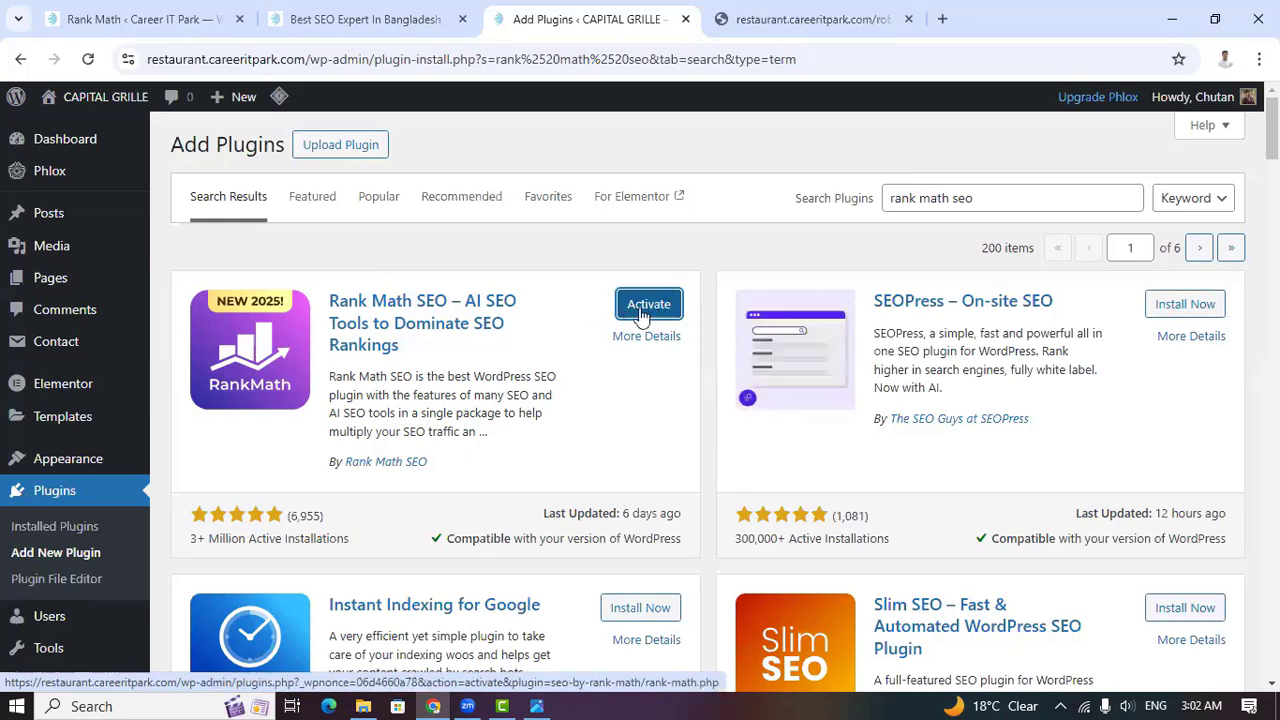
# Activate the newly installed Rank Math SEO plugin and open its Setup Wizard
pyautogui.click(648, 304)
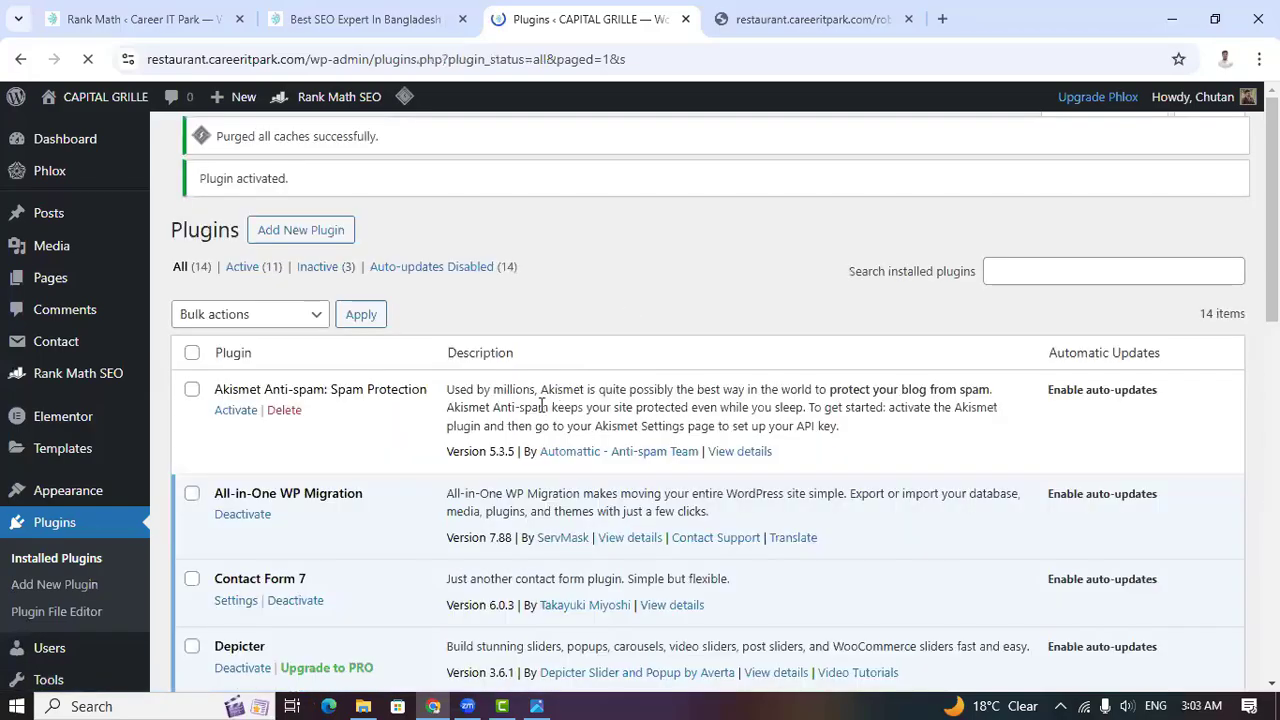
pyautogui.scroll(-4, 512, 454)
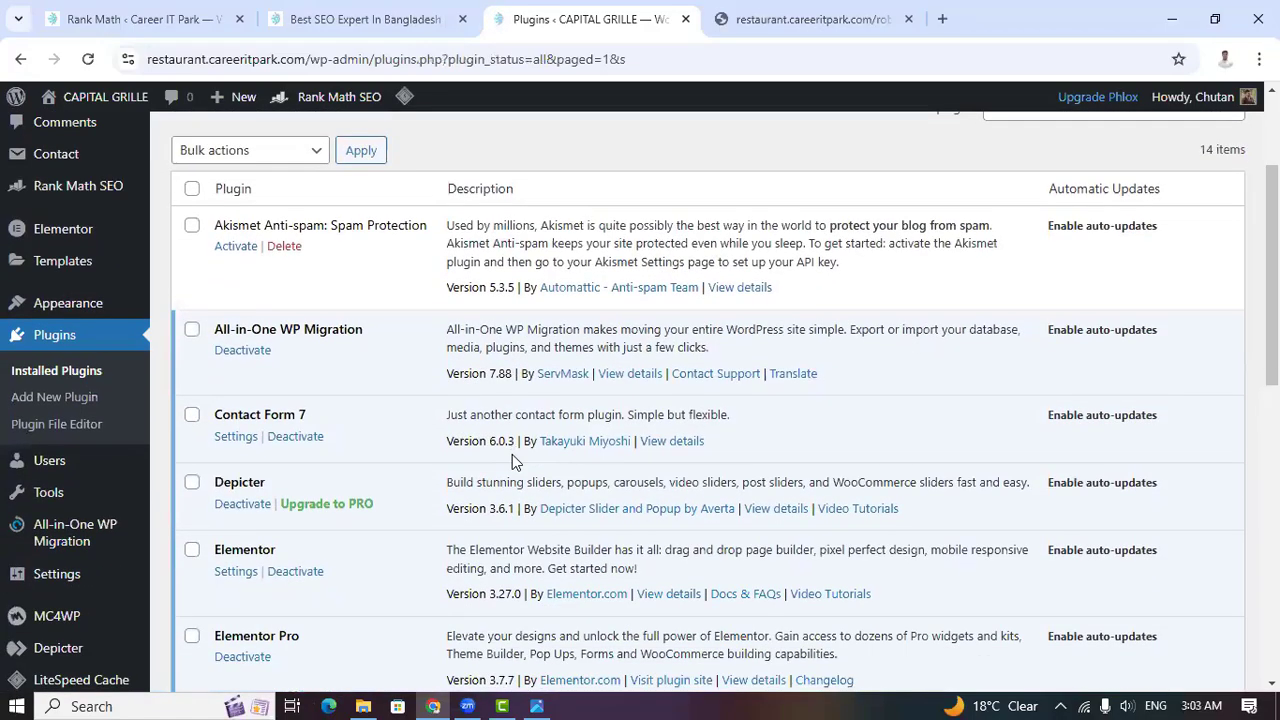
pyautogui.scroll(-5, 512, 454)
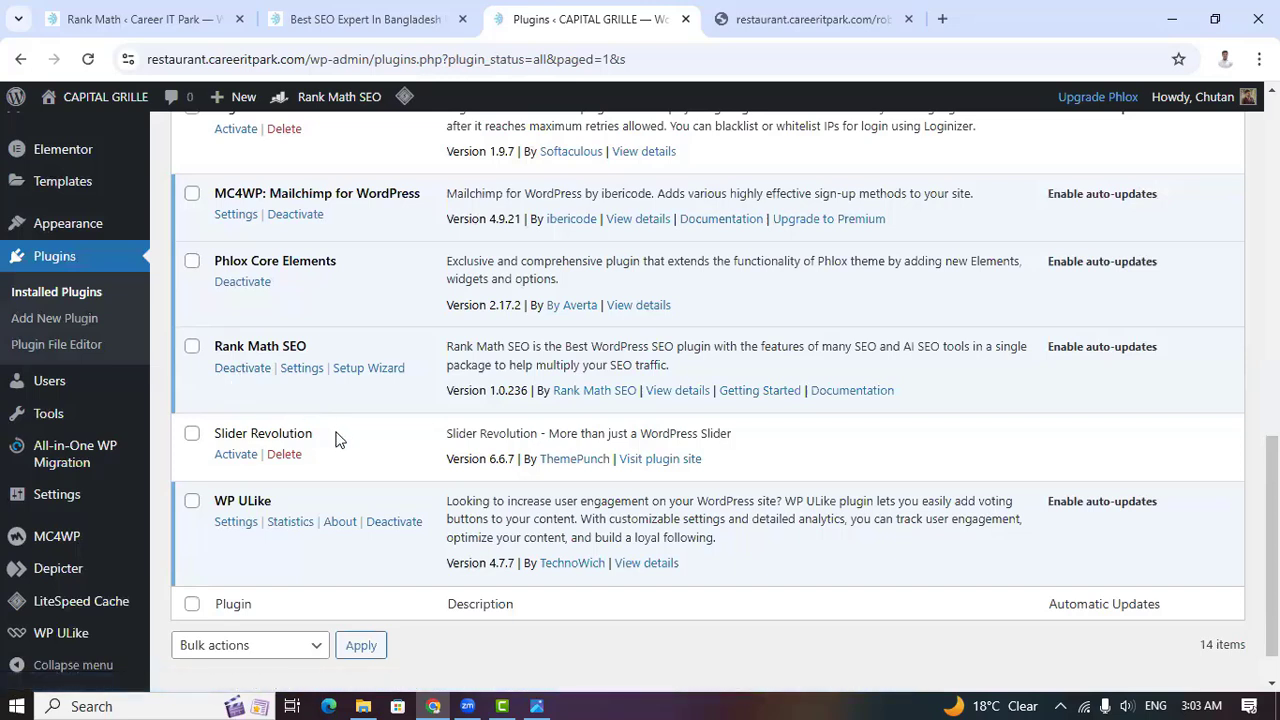
pyautogui.click(358, 375)
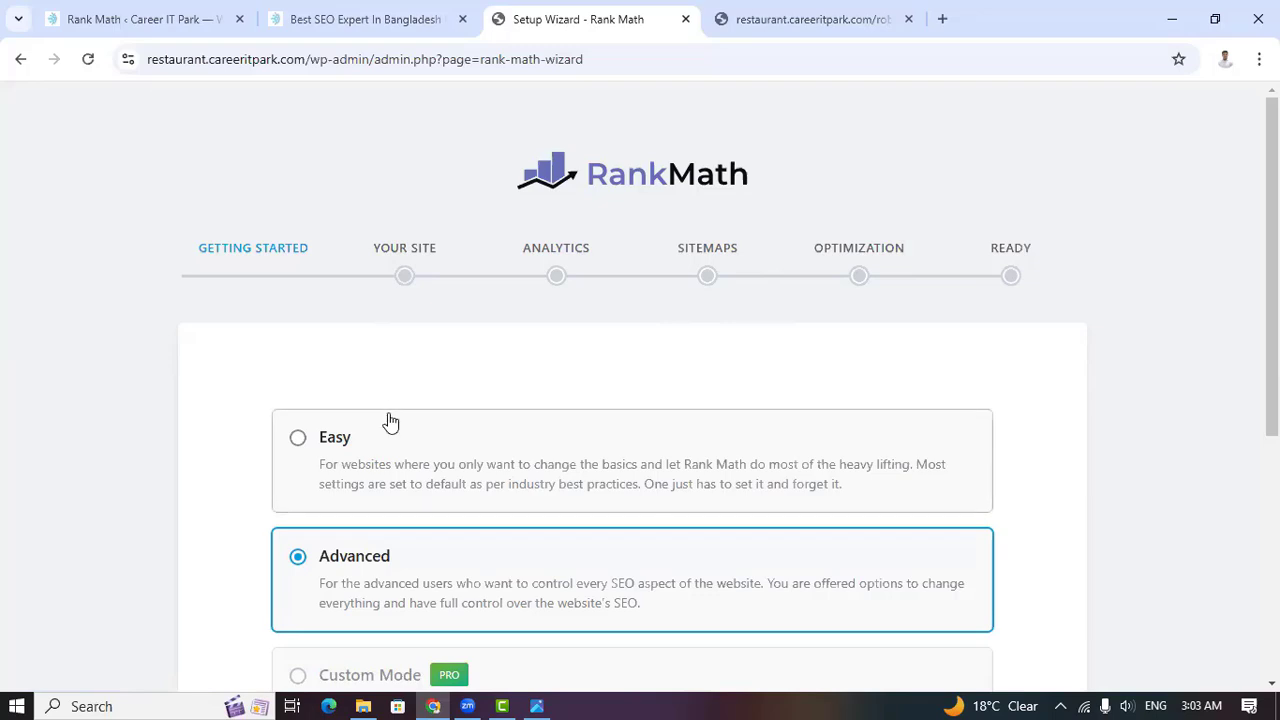
# Start the Rank Math setup wizard in Advanced mode
pyautogui.scroll(-1, 392, 423)
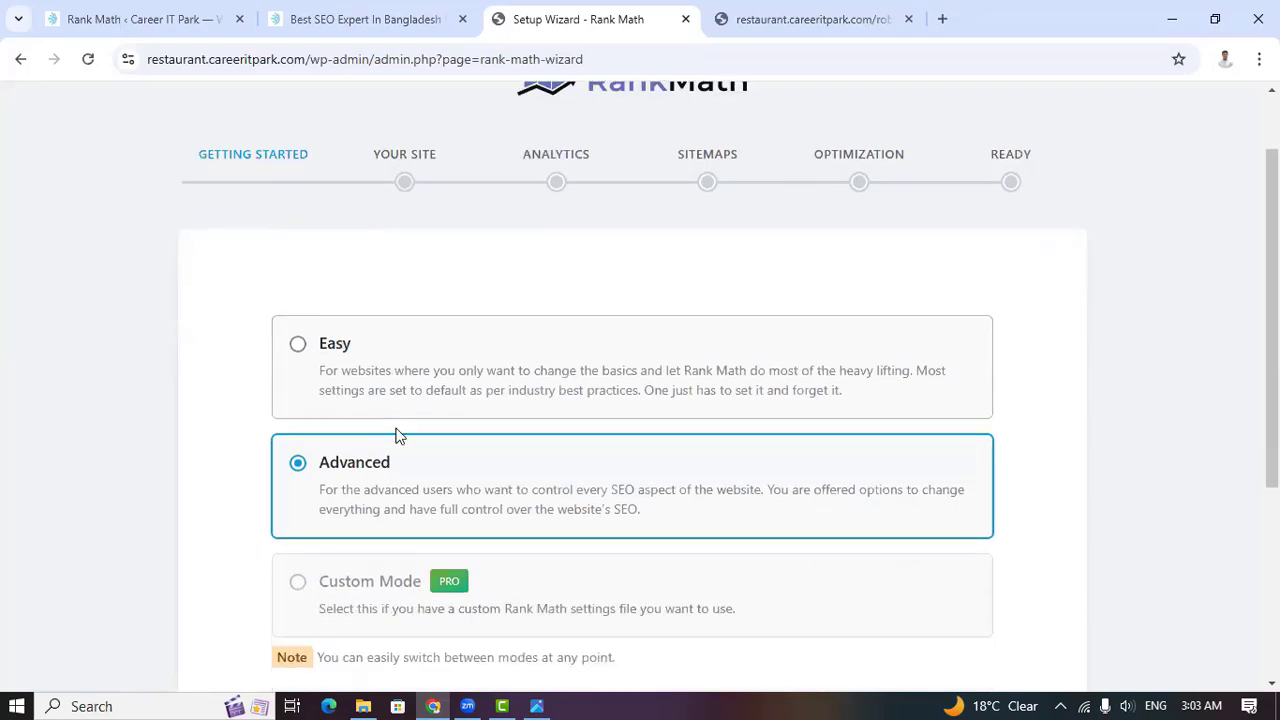
pyautogui.scroll(1, 397, 434)
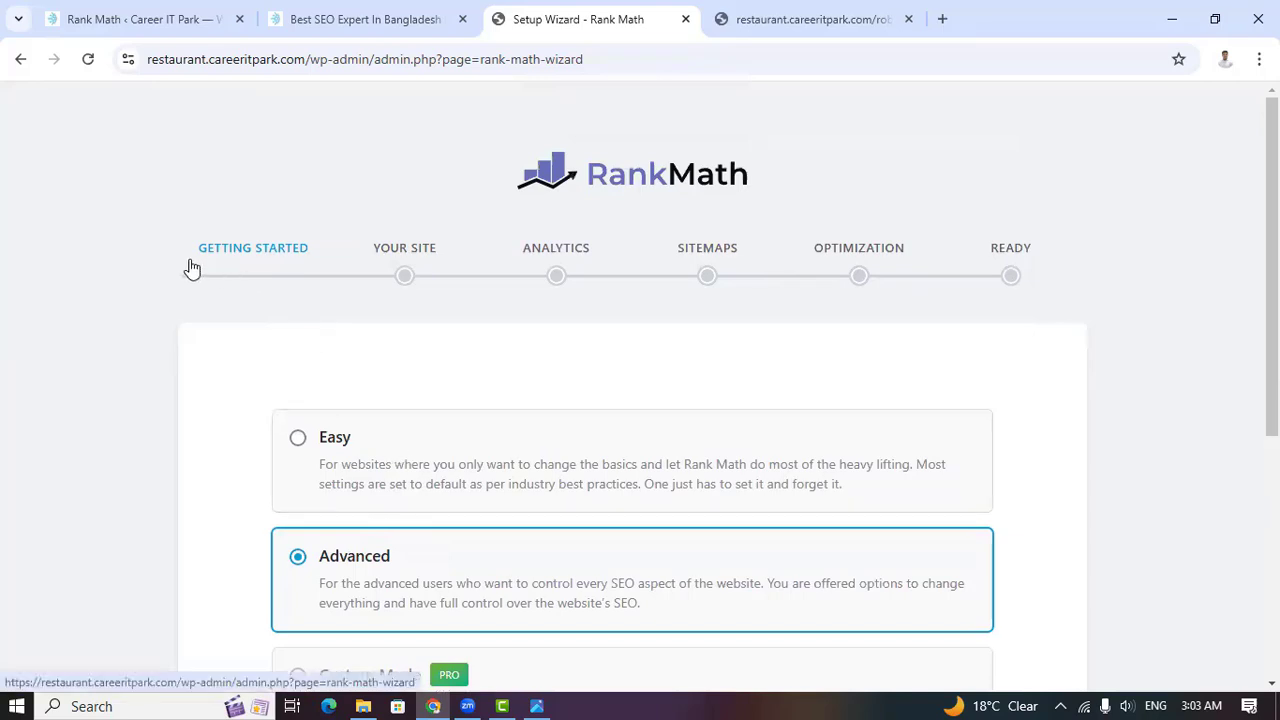
pyautogui.scroll(-2, 416, 358)
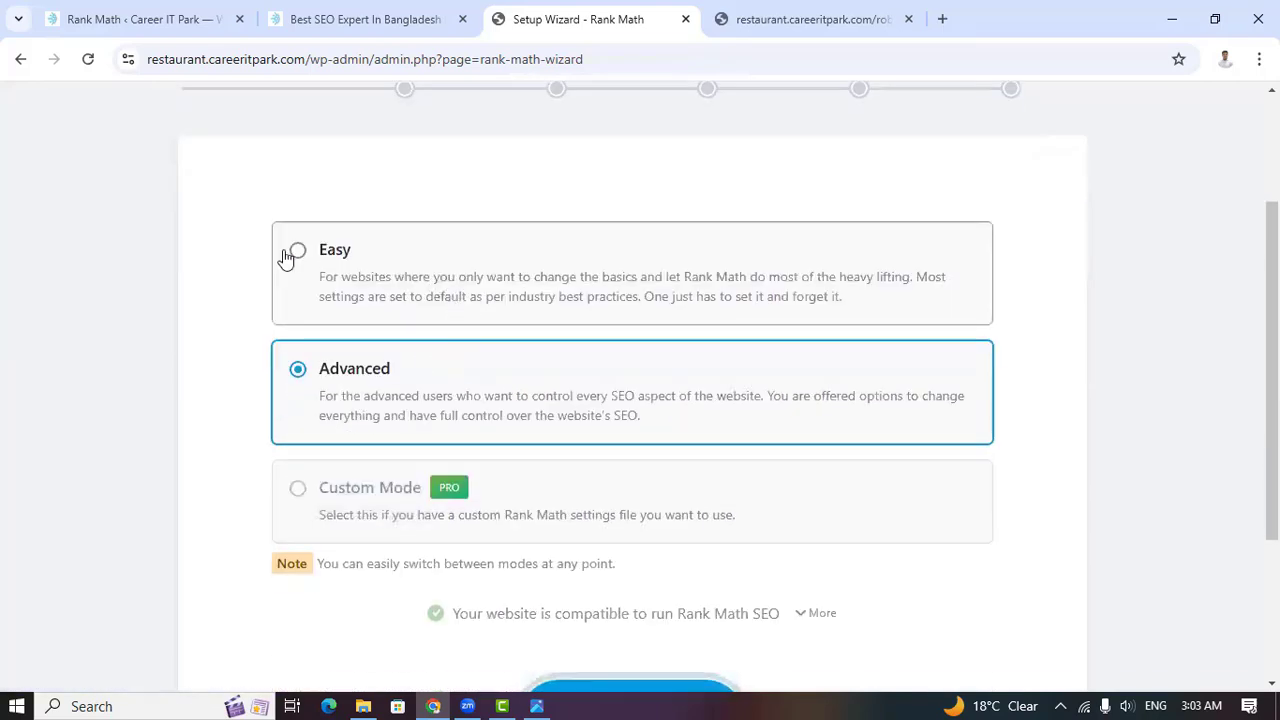
pyautogui.scroll(-1, 377, 441)
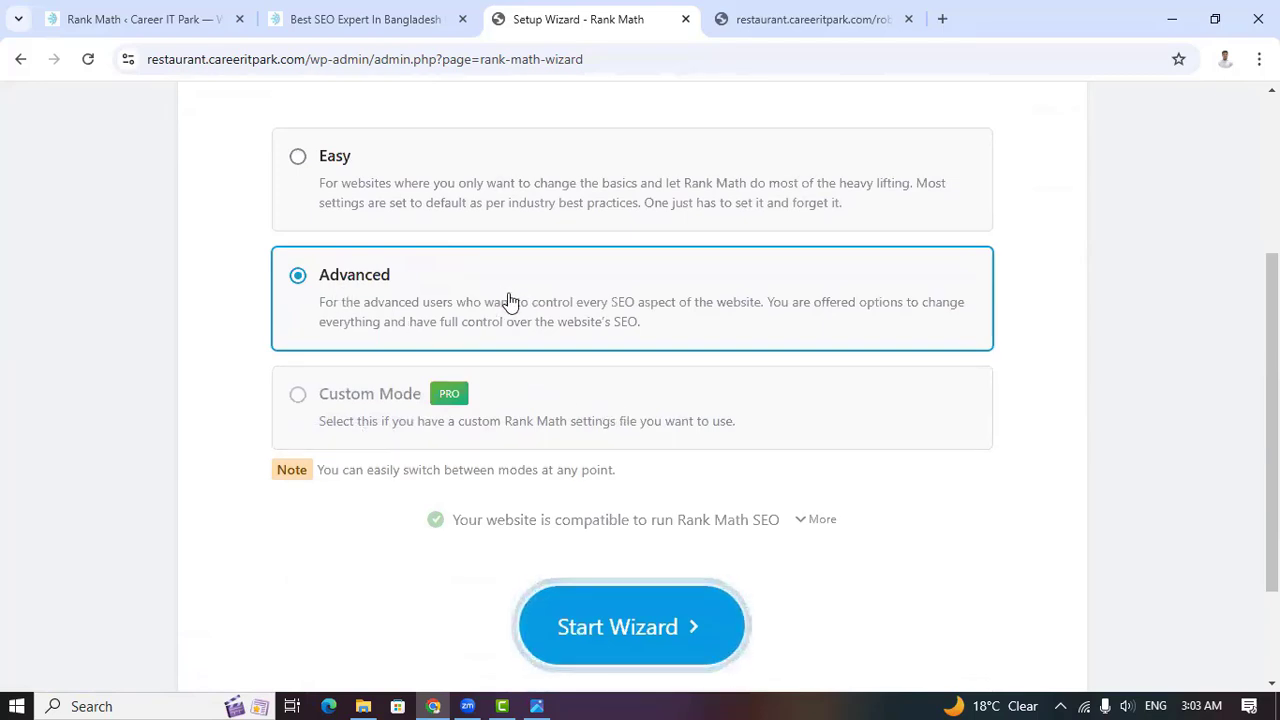
pyautogui.click(598, 647)
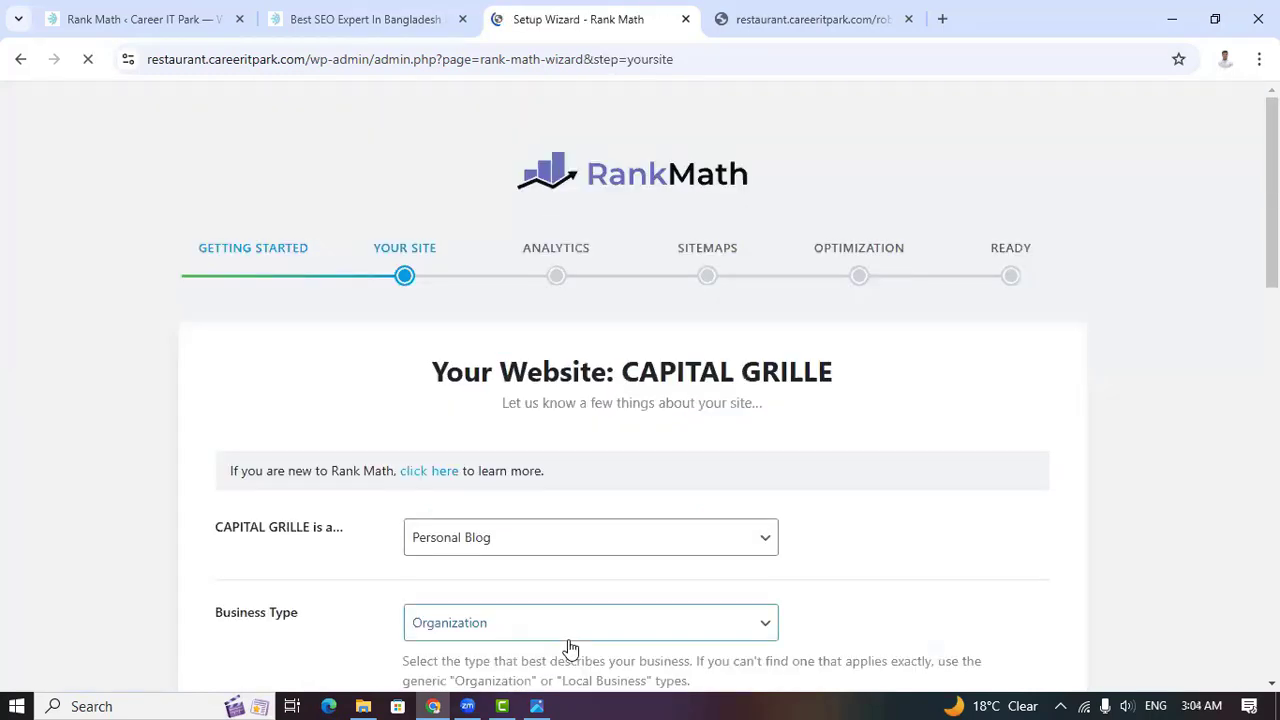
# Set the CAPITAL GRILLE site type to Personal Portfolio
pyautogui.scroll(-2, 432, 580)
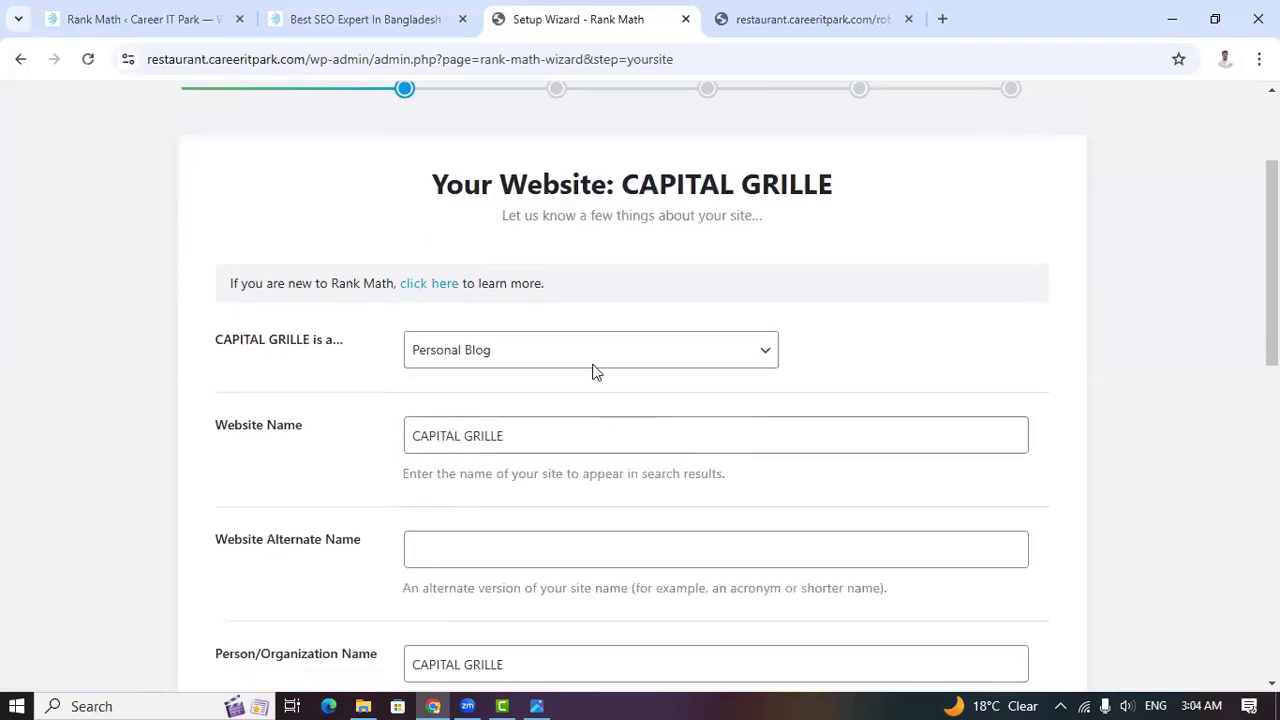
pyautogui.scroll(1, 711, 500)
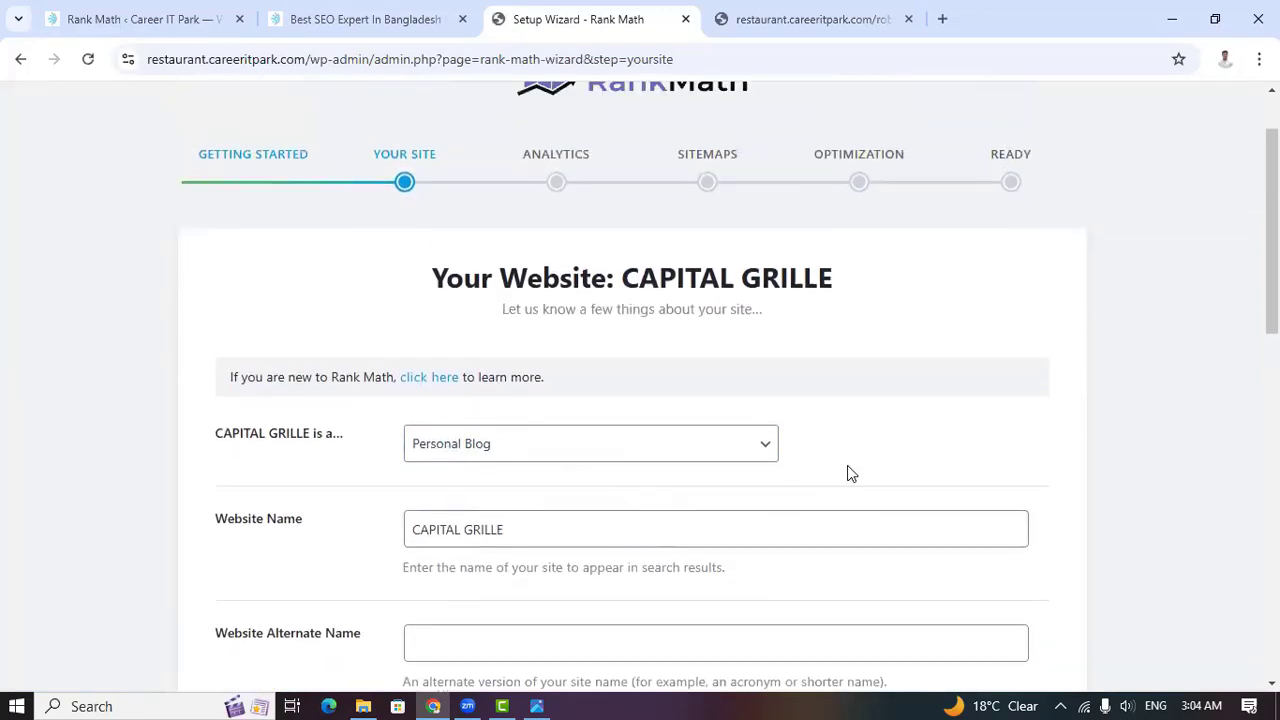
pyautogui.scroll(1, 847, 473)
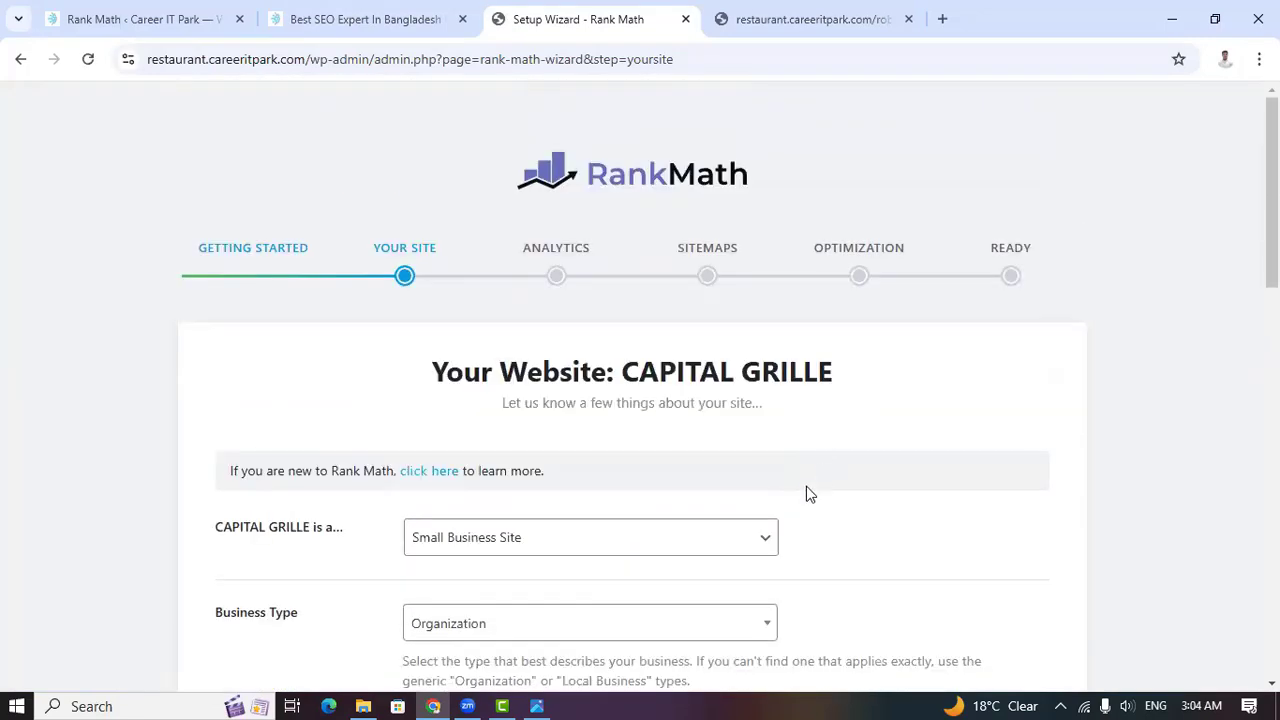
pyautogui.click(763, 540)
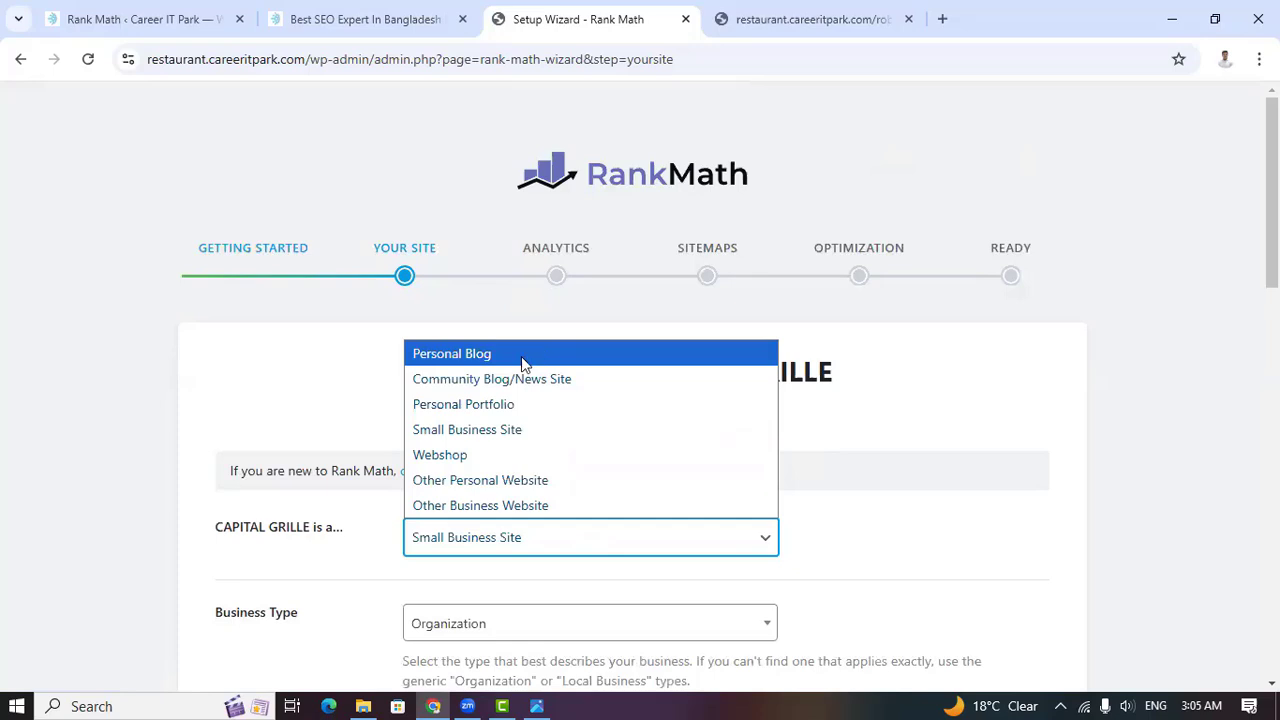
pyautogui.click(487, 410)
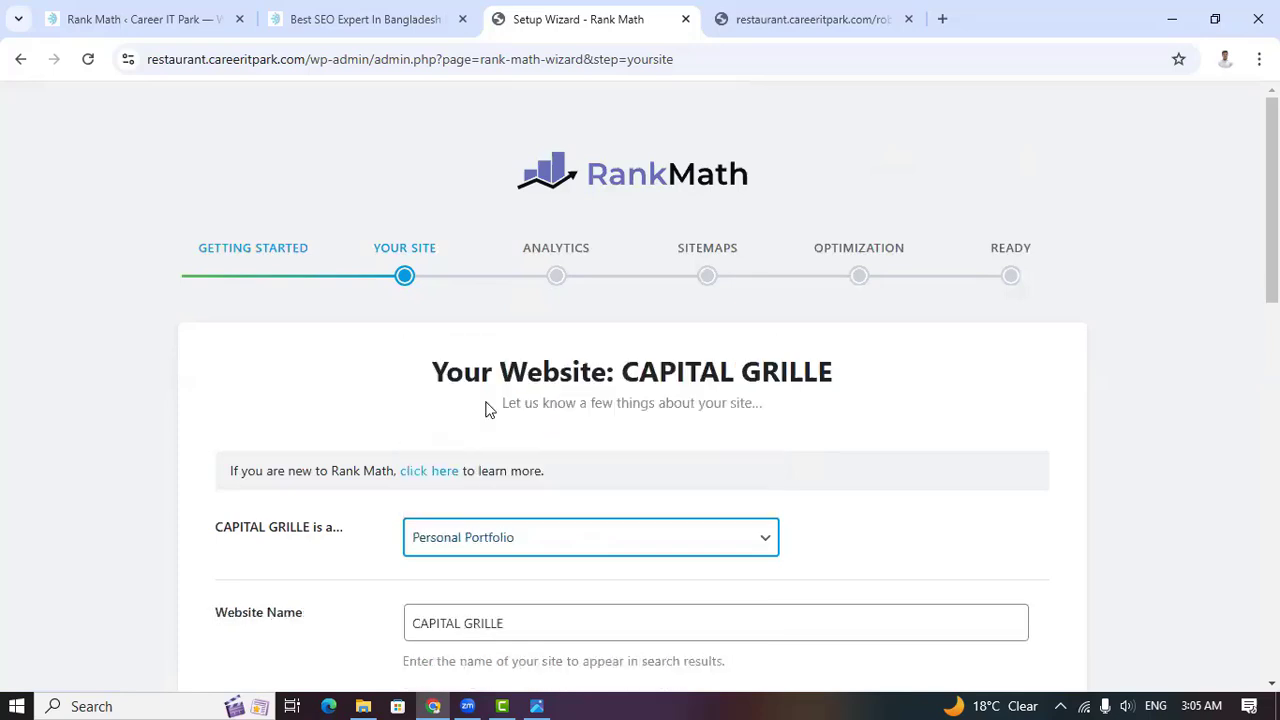
# Review the website name, organization name, Google logo and default social share image, and save the site details to continue
pyautogui.scroll(-2, 528, 449)
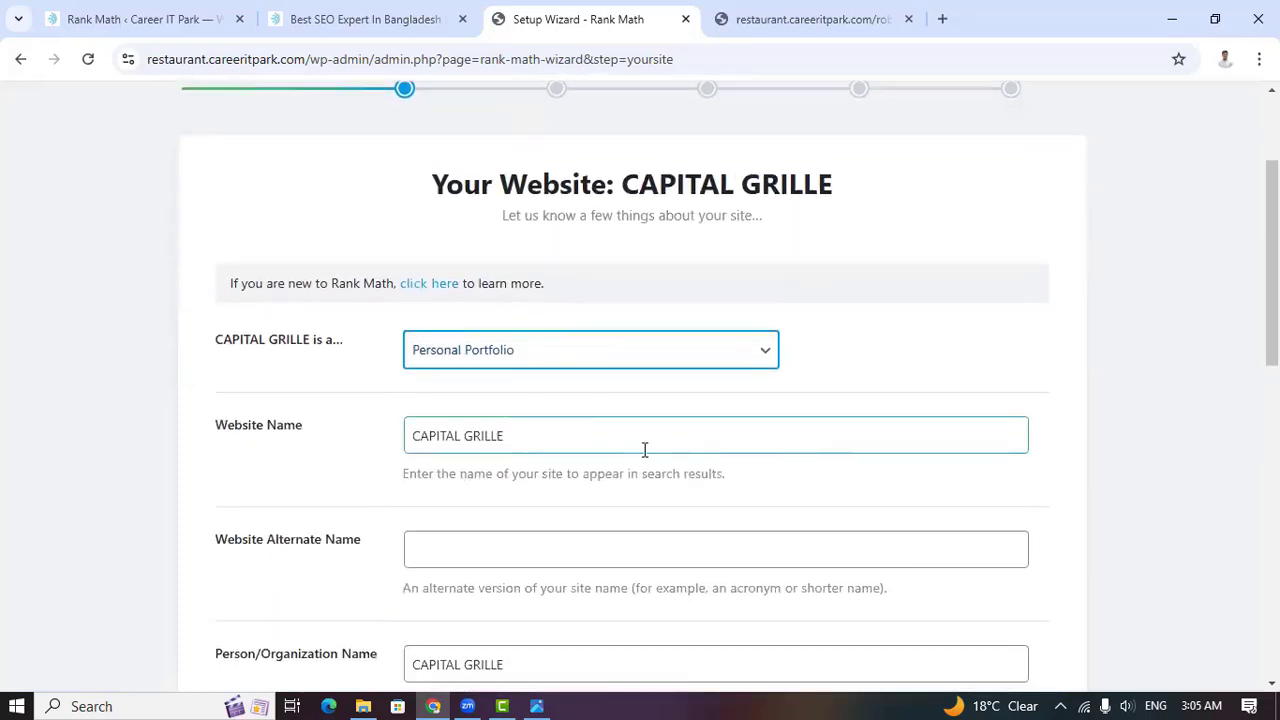
pyautogui.click(608, 440)
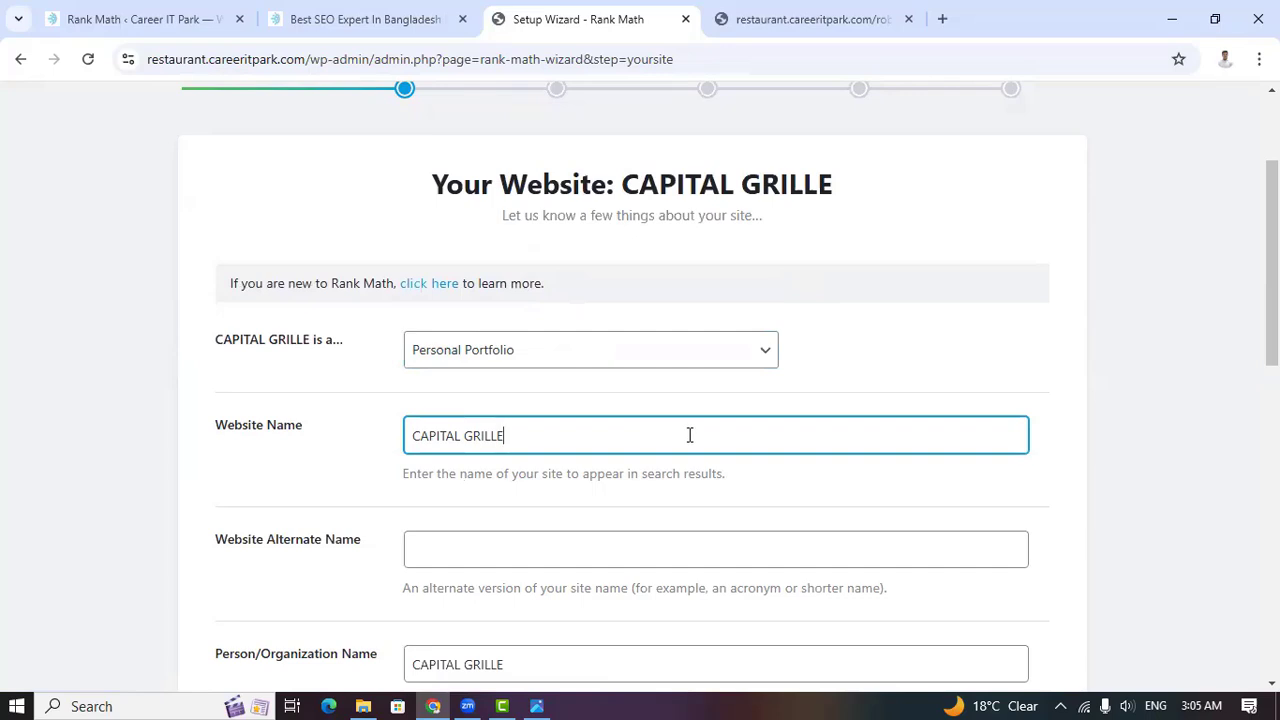
pyautogui.scroll(-3, 689, 435)
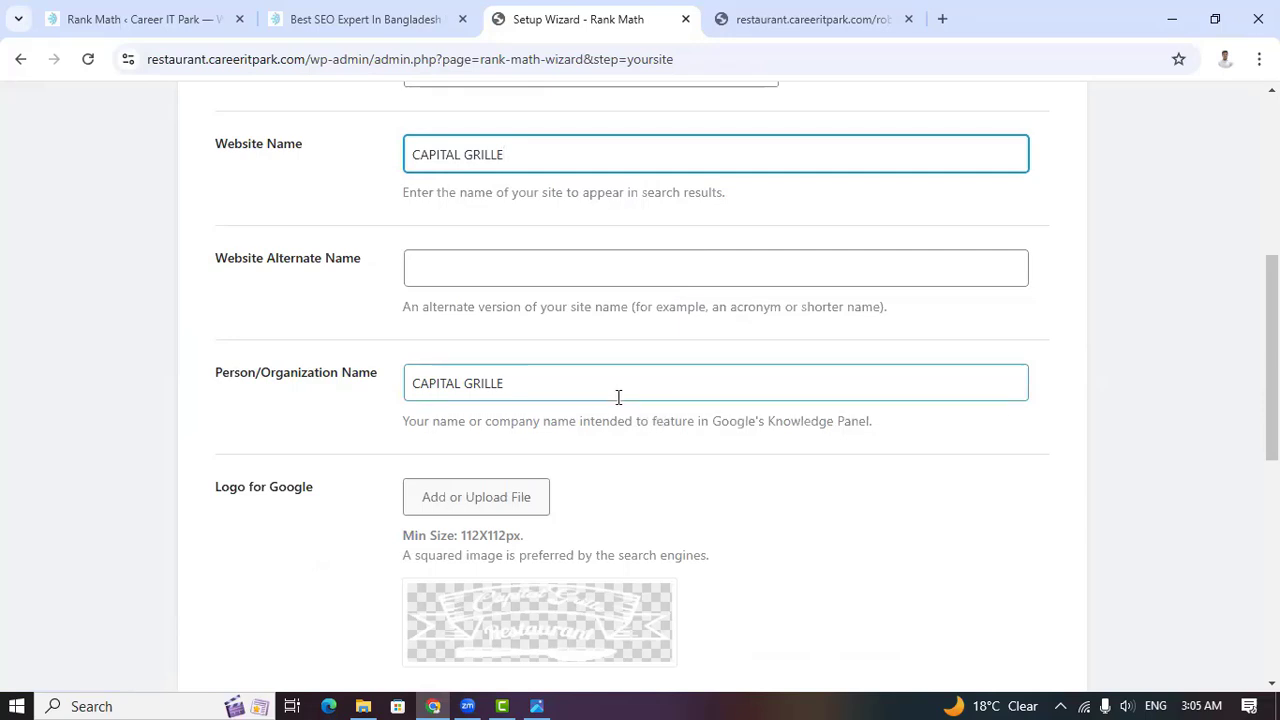
pyautogui.scroll(-2, 565, 421)
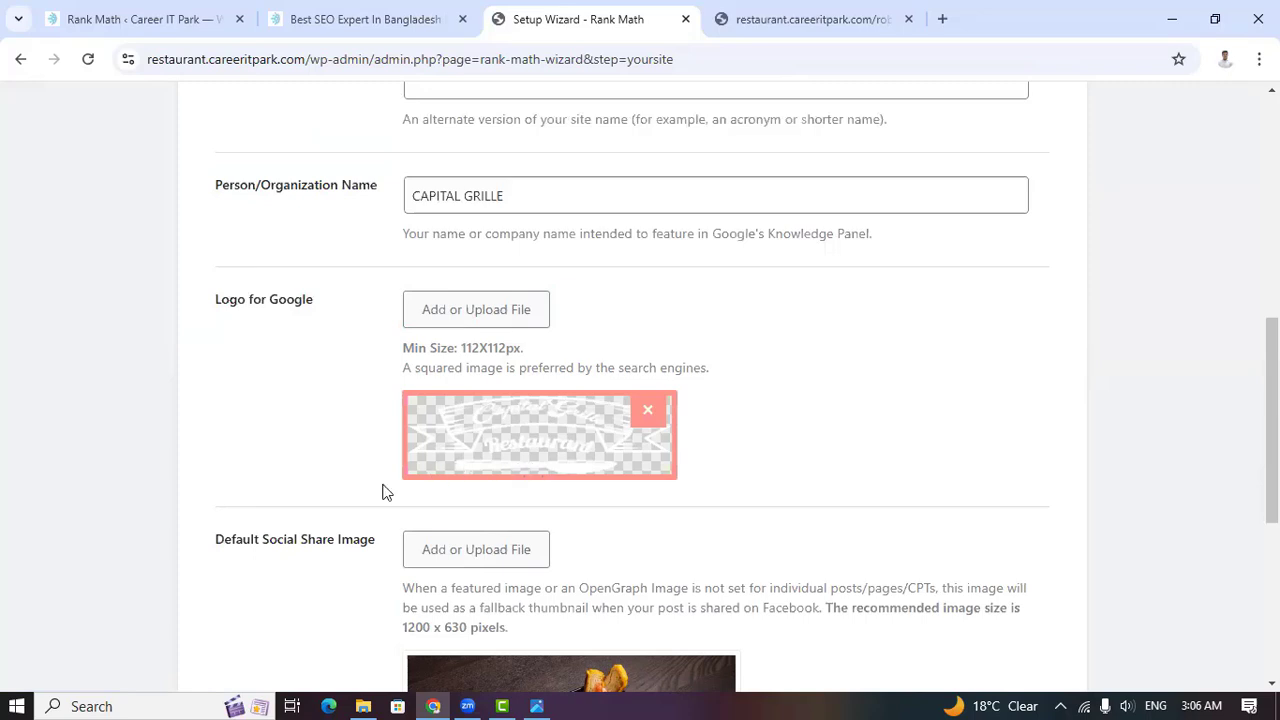
pyautogui.scroll(-3, 320, 525)
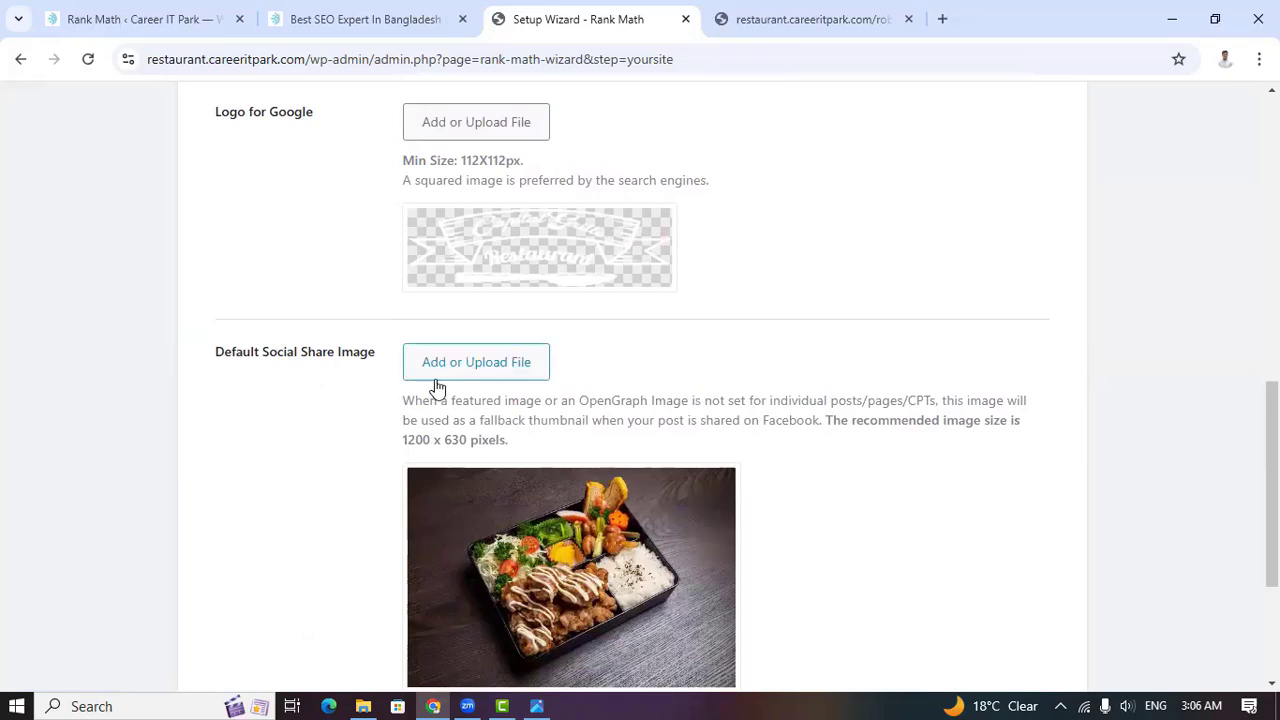
pyautogui.scroll(-1, 434, 386)
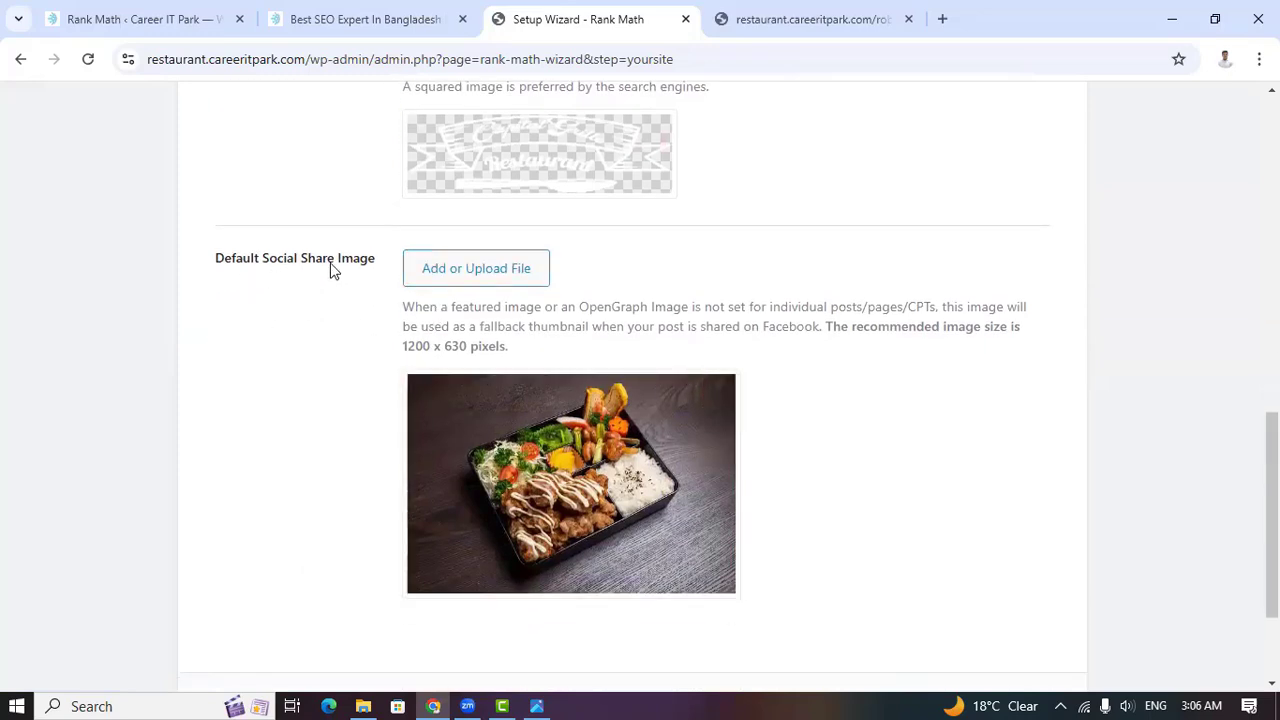
pyautogui.scroll(1, 790, 528)
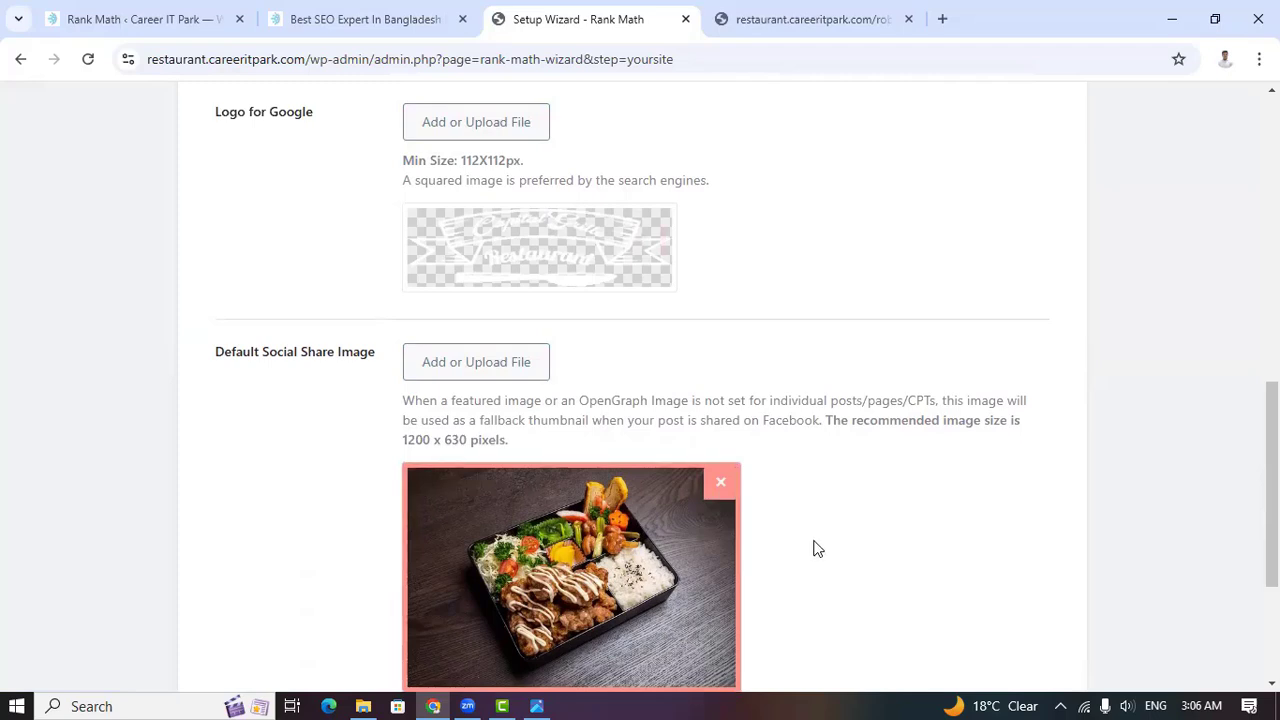
pyautogui.scroll(-1, 816, 548)
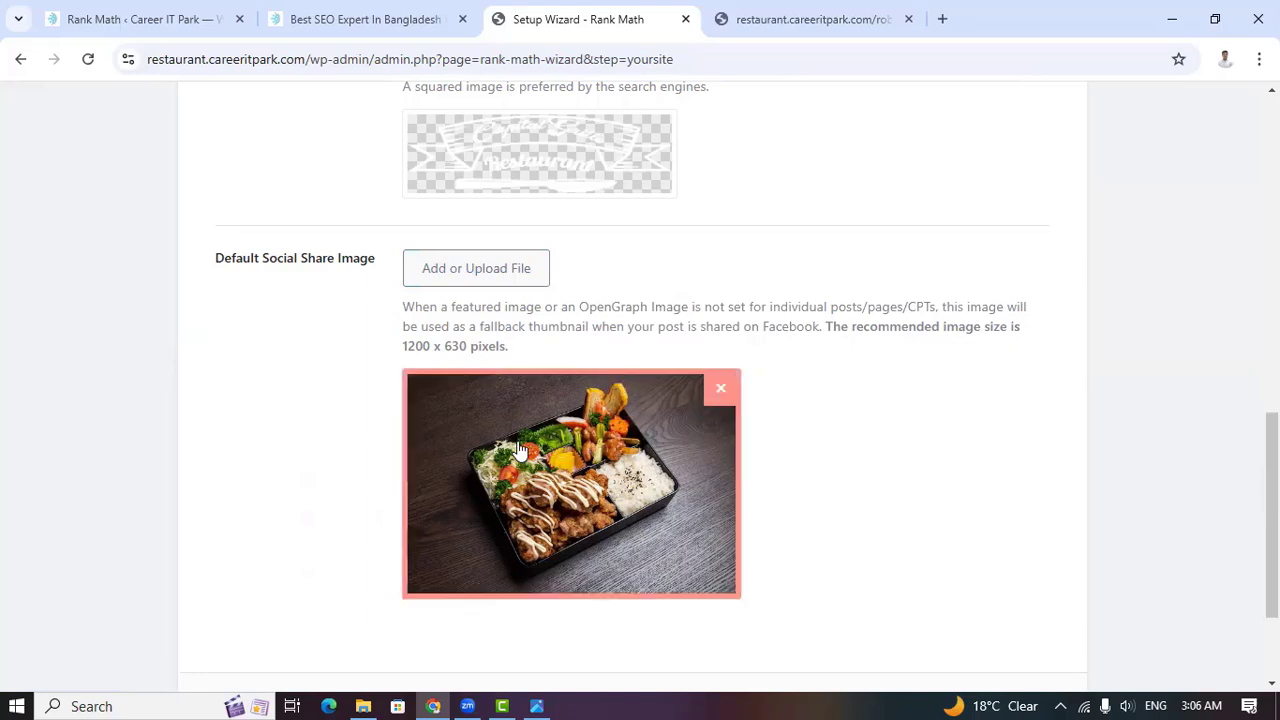
pyautogui.scroll(-2, 540, 440)
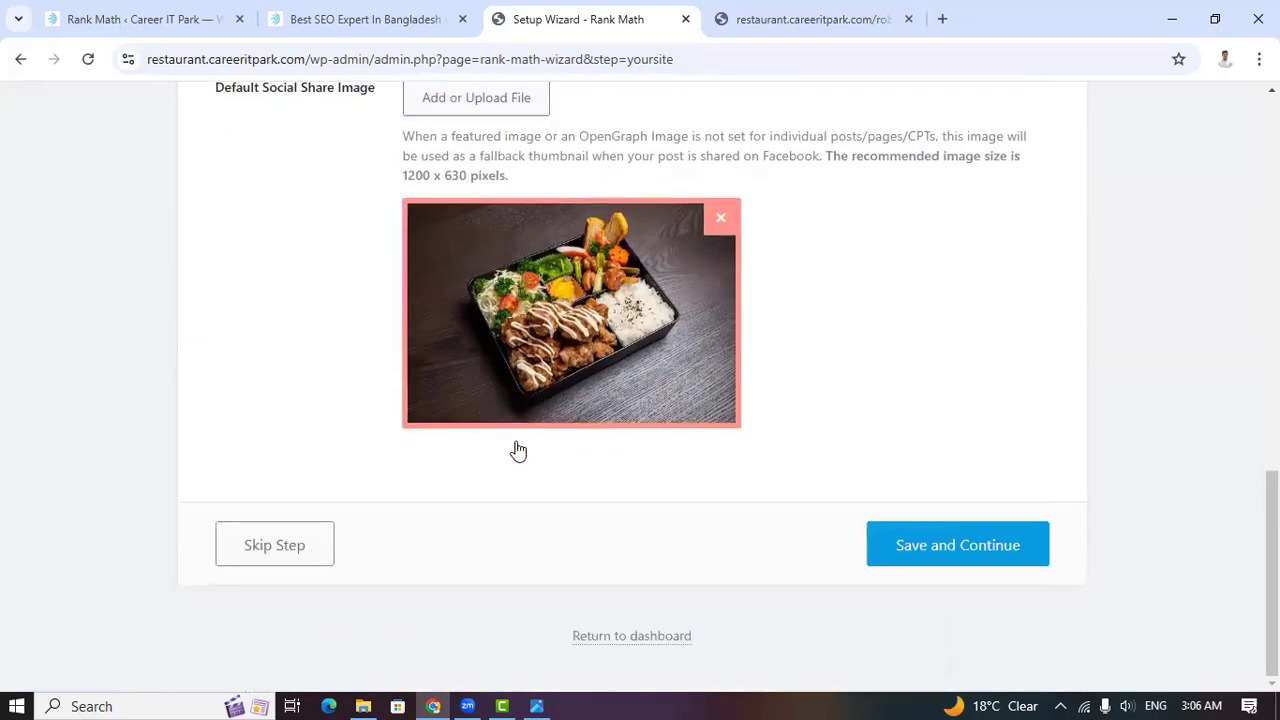
pyautogui.click(946, 556)
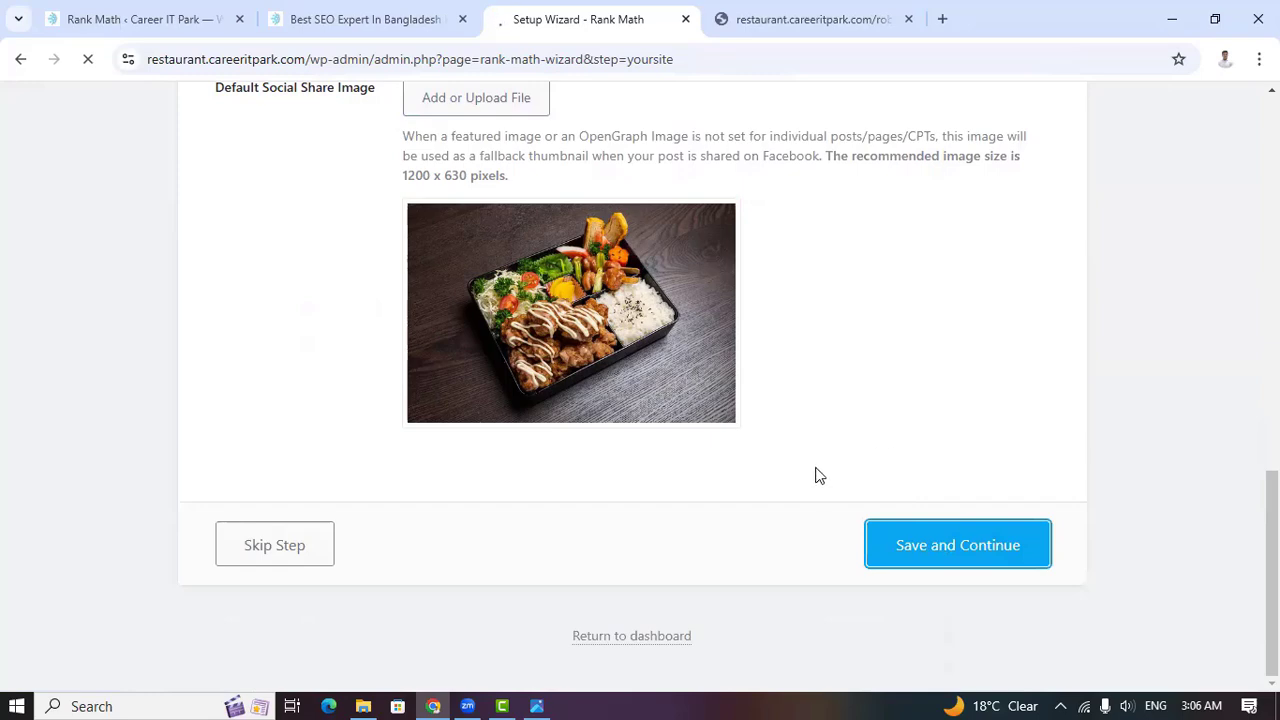
pyautogui.scroll(1, 812, 515)
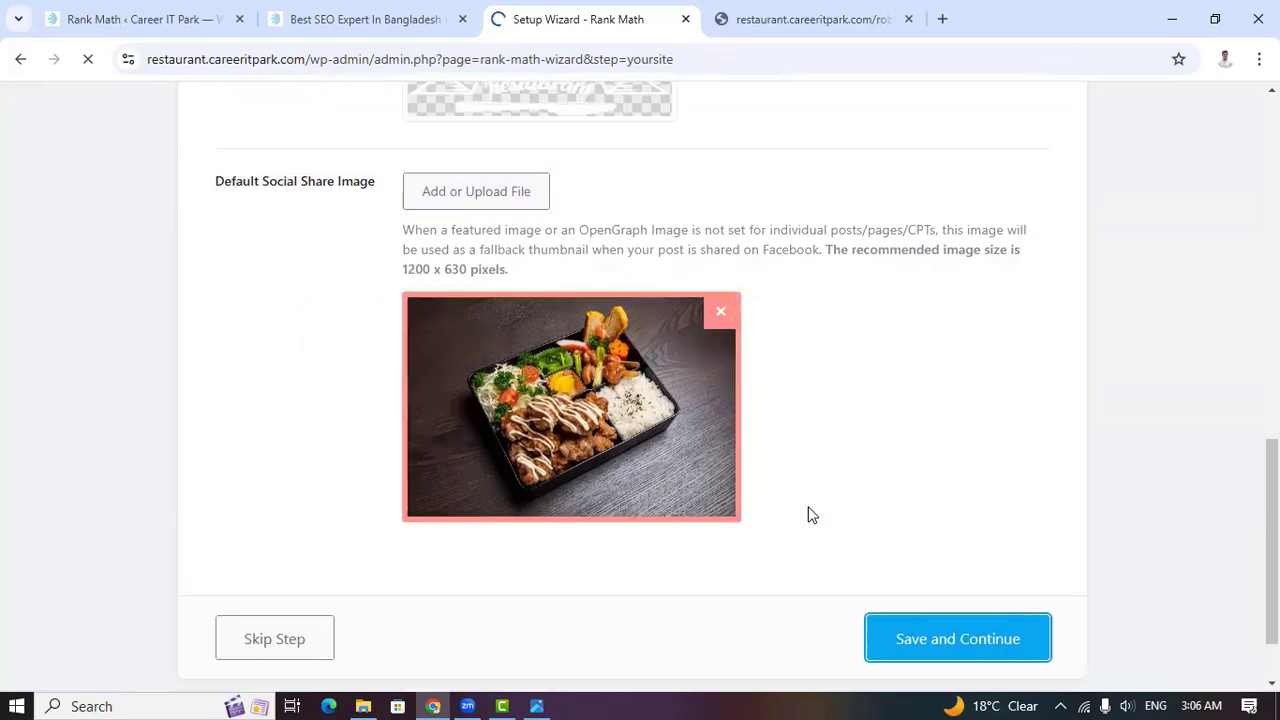
pyautogui.scroll(2, 812, 515)
pyautogui.scroll(4, 812, 515)
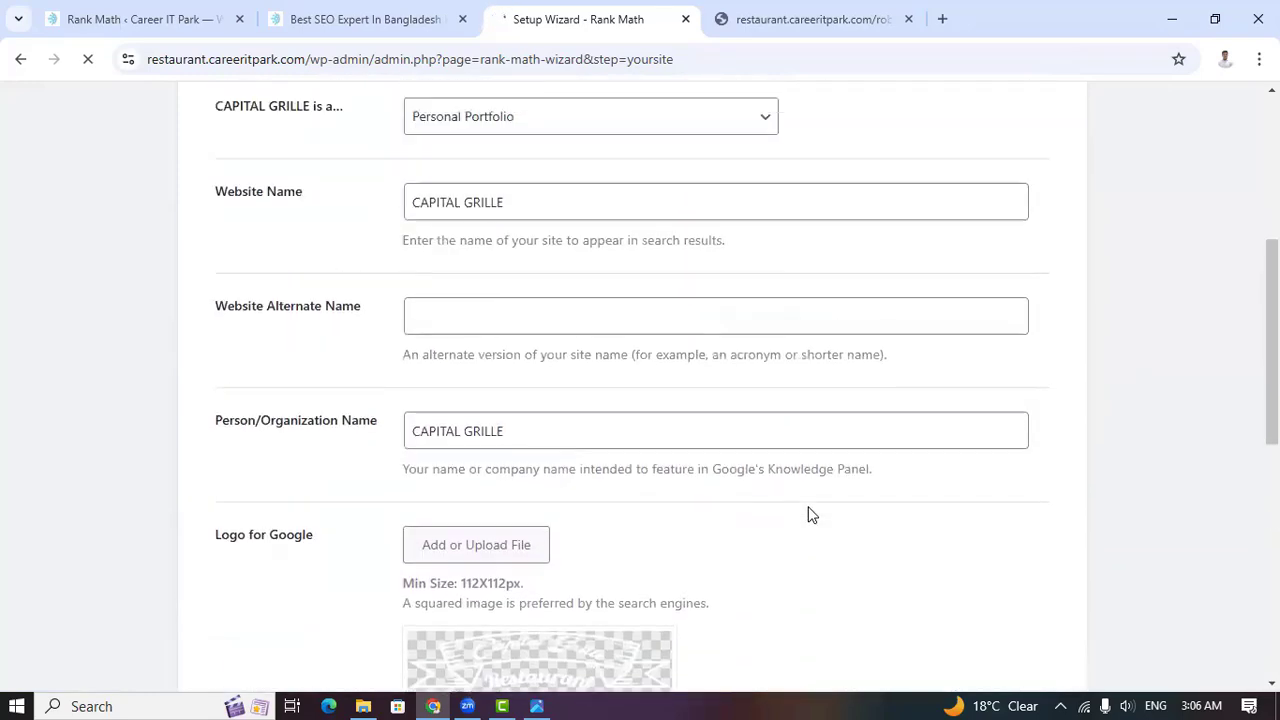
# Review the Connect Google Services page and continue past it without connecting a Rank Math account
pyautogui.scroll(-3, 810, 515)
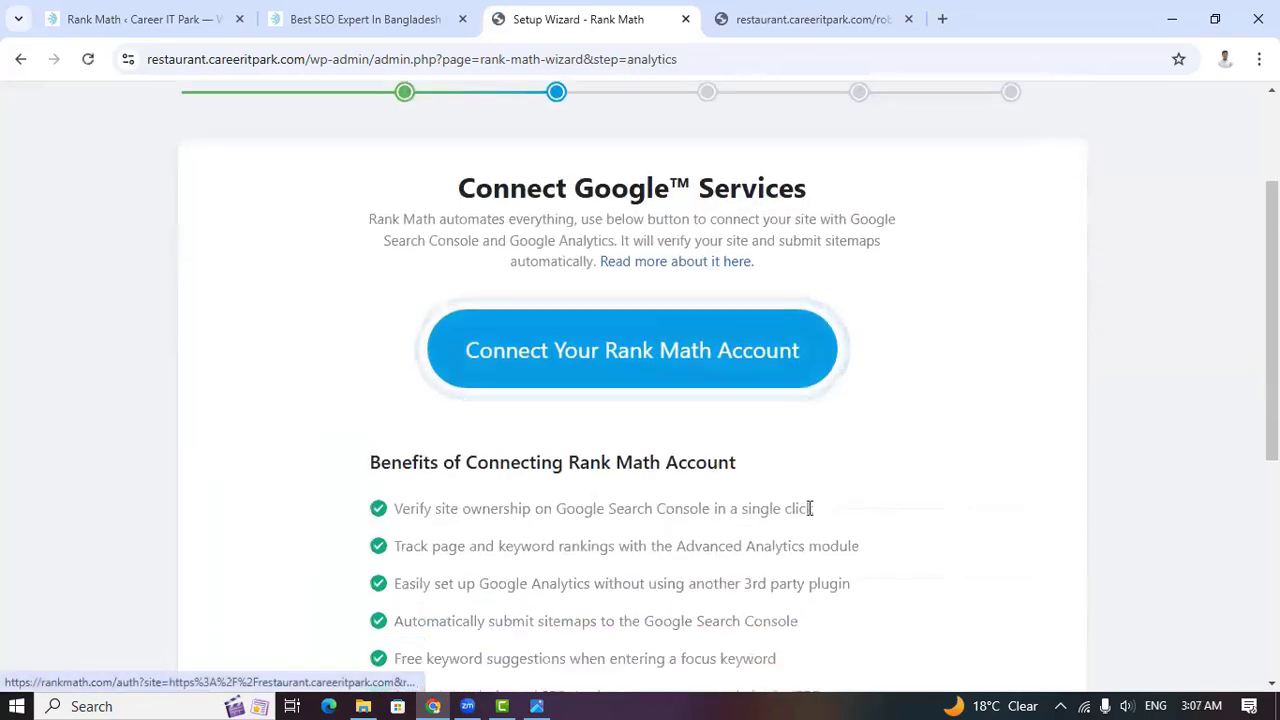
pyautogui.scroll(-1, 810, 508)
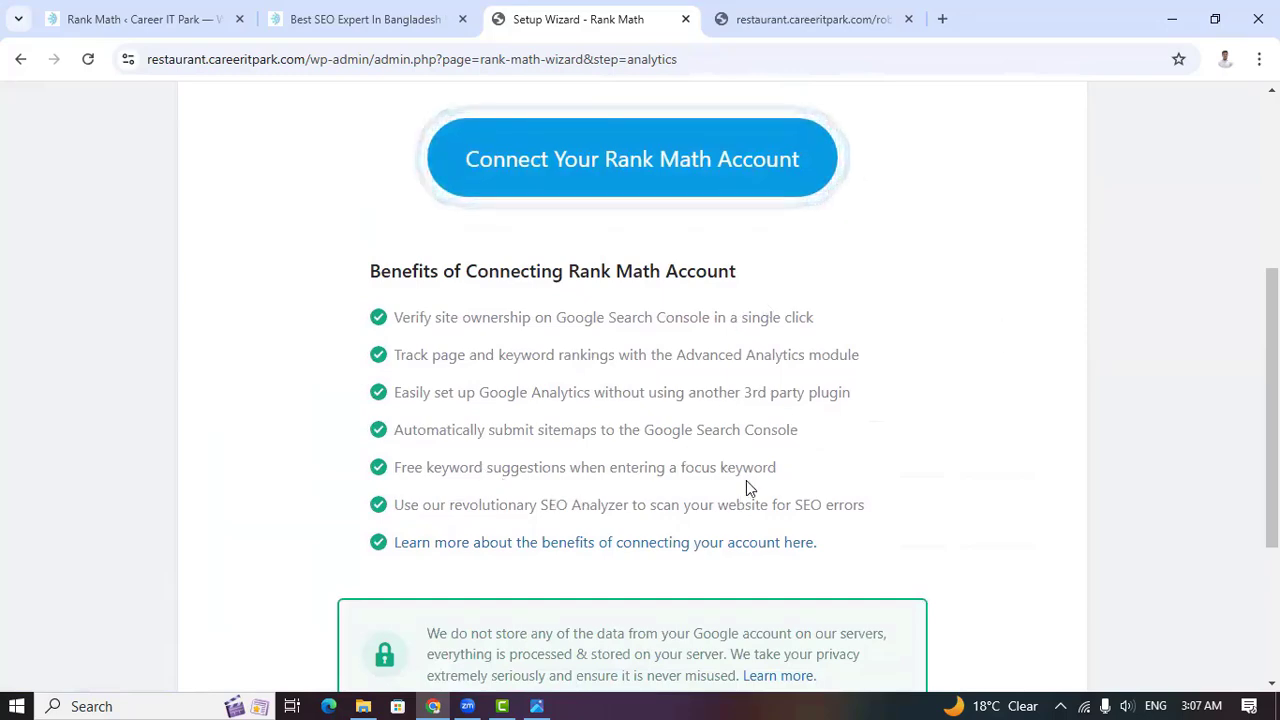
pyautogui.scroll(-3, 749, 486)
pyautogui.scroll(5, 770, 484)
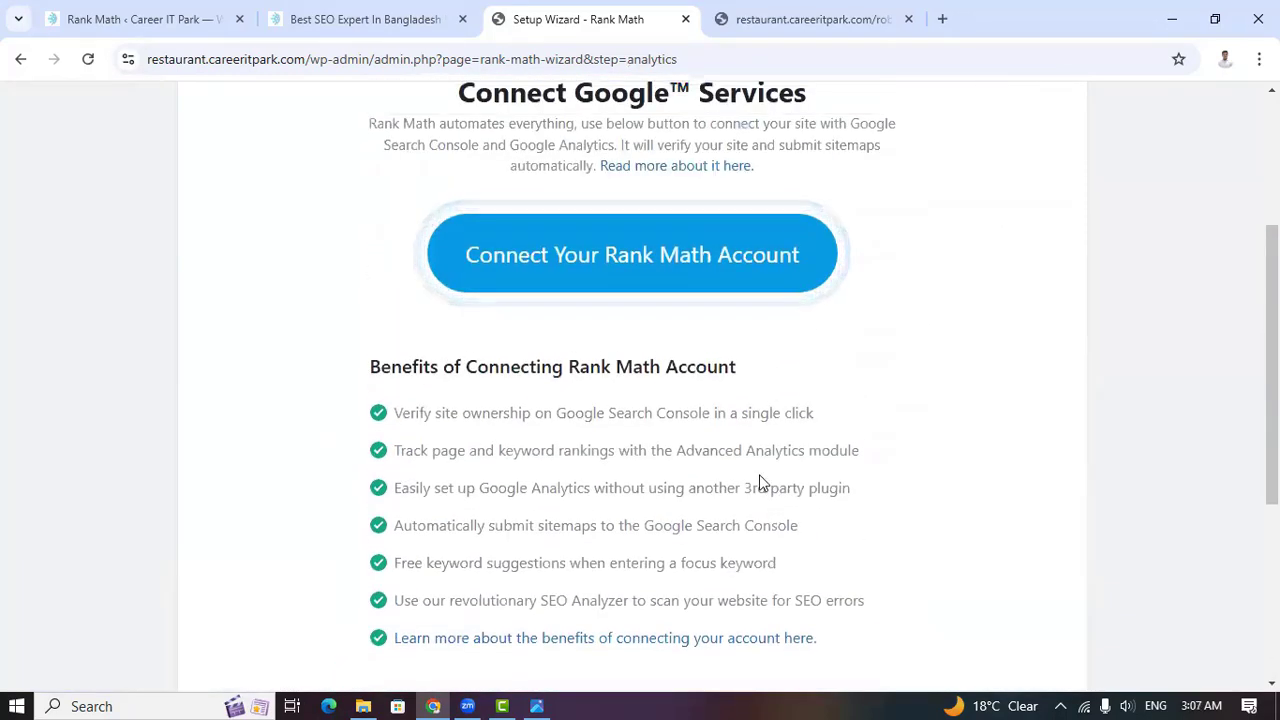
pyautogui.scroll(-5, 637, 397)
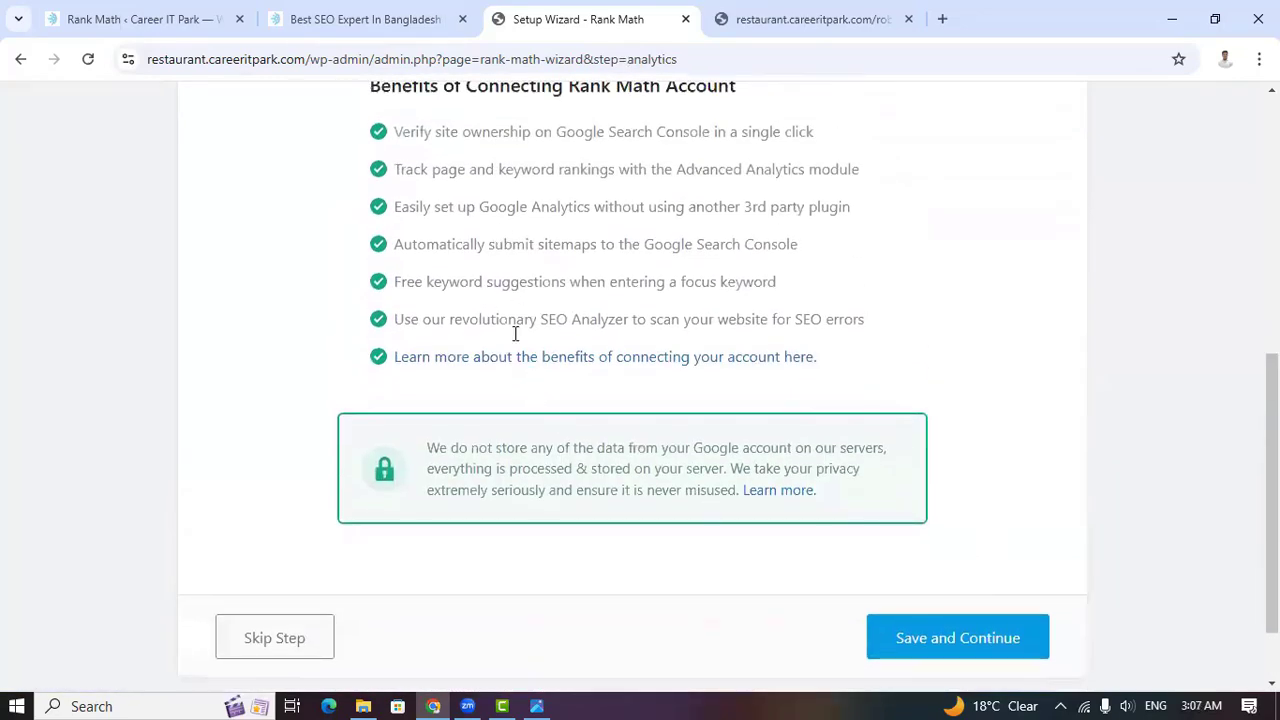
pyautogui.click(966, 648)
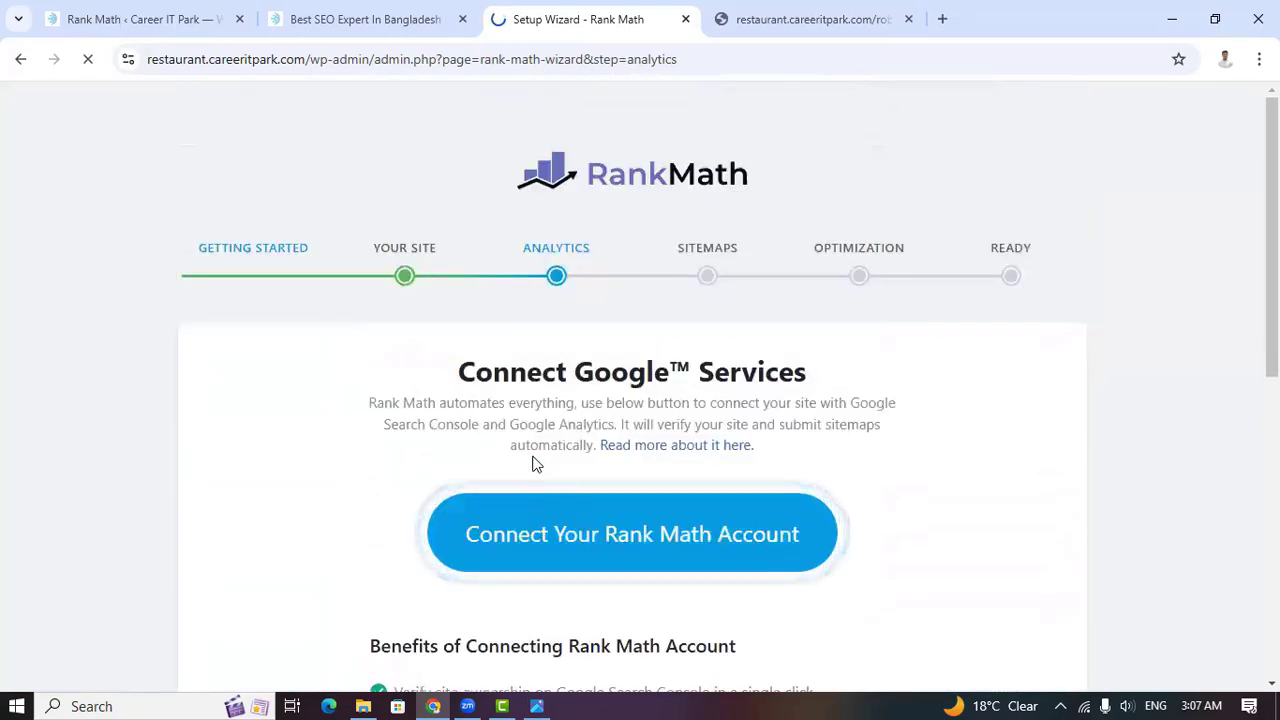
# Review the sitemap, image, public post type and taxonomy options, and save the Sitemap settings as they are
pyautogui.scroll(-2, 533, 463)
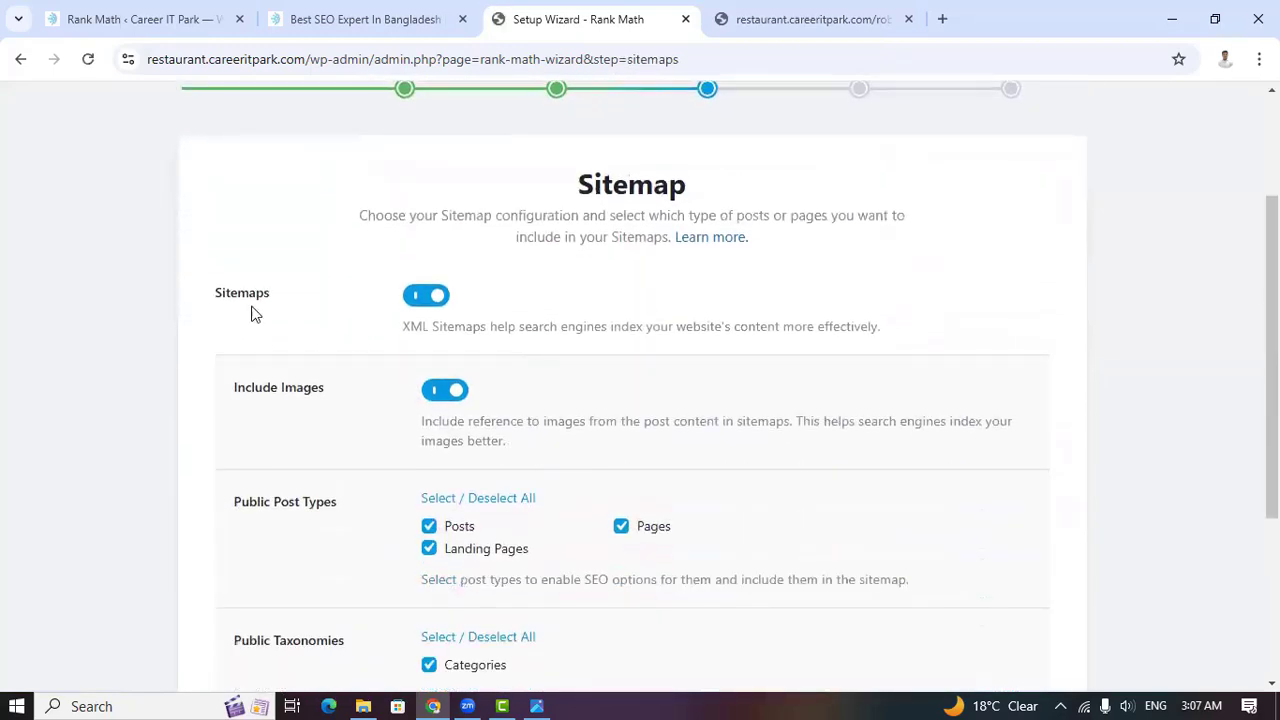
pyautogui.scroll(2, 586, 400)
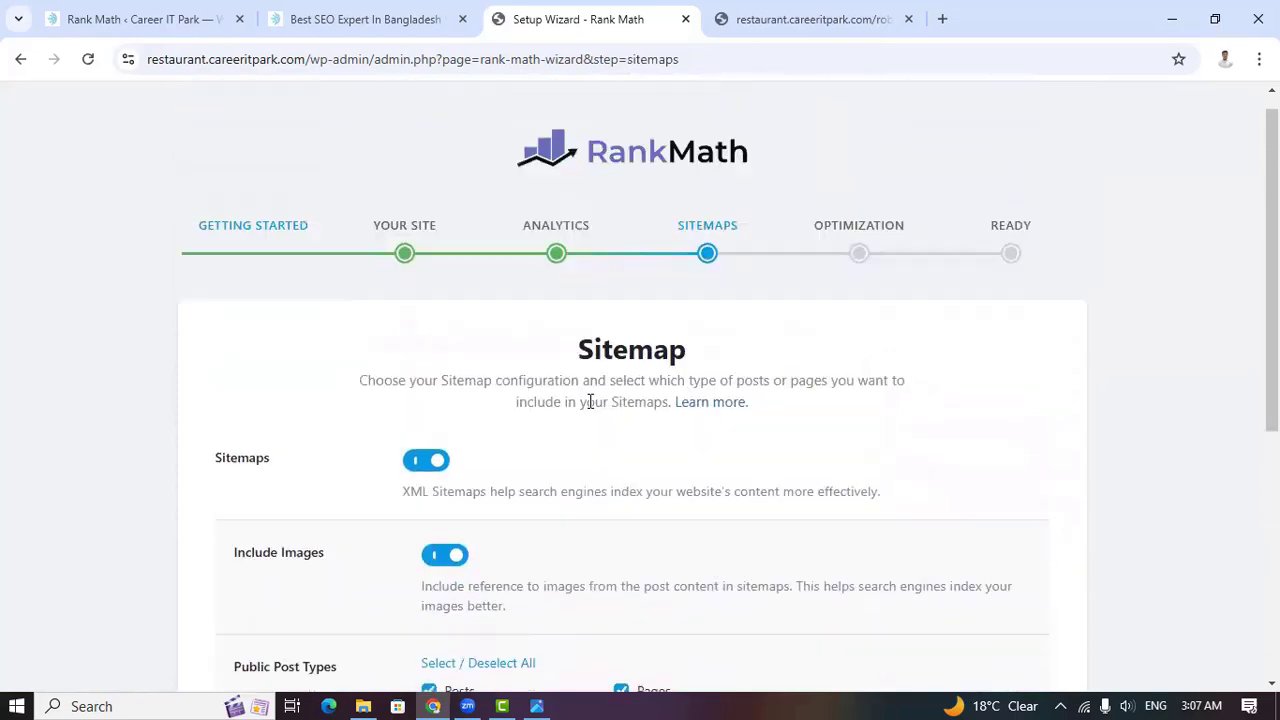
pyautogui.scroll(-2, 841, 417)
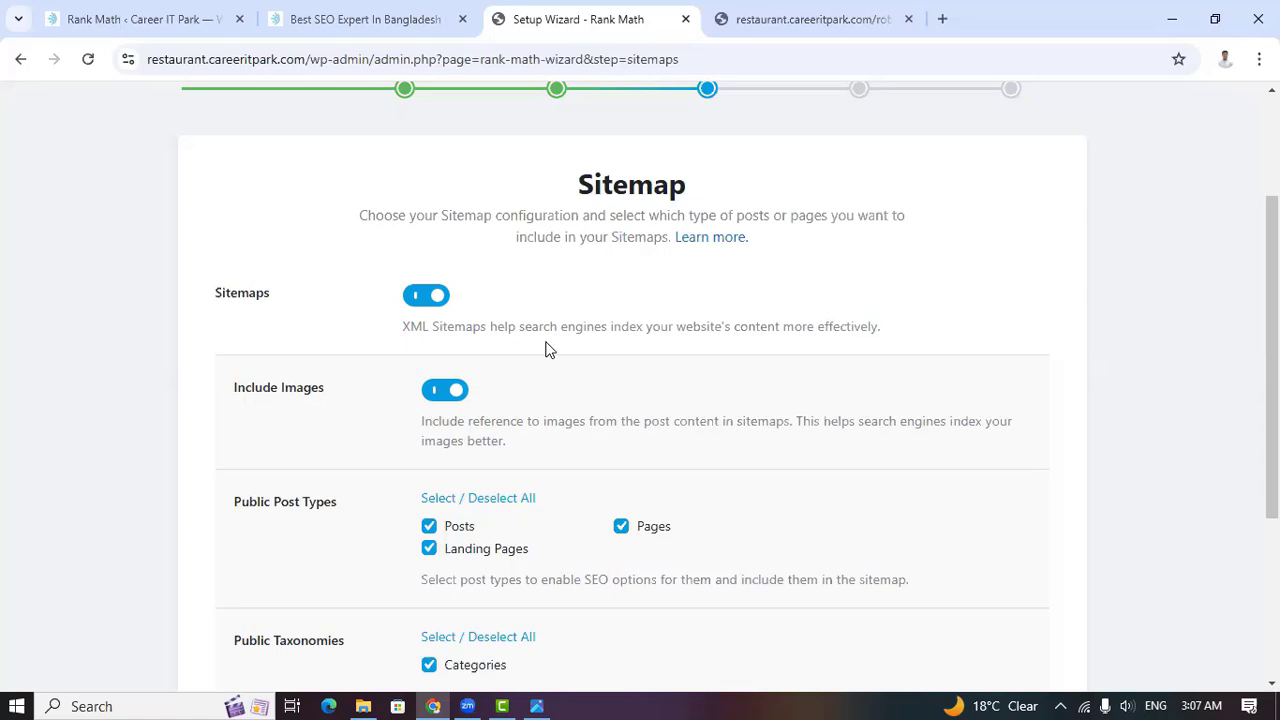
pyautogui.scroll(-2, 666, 474)
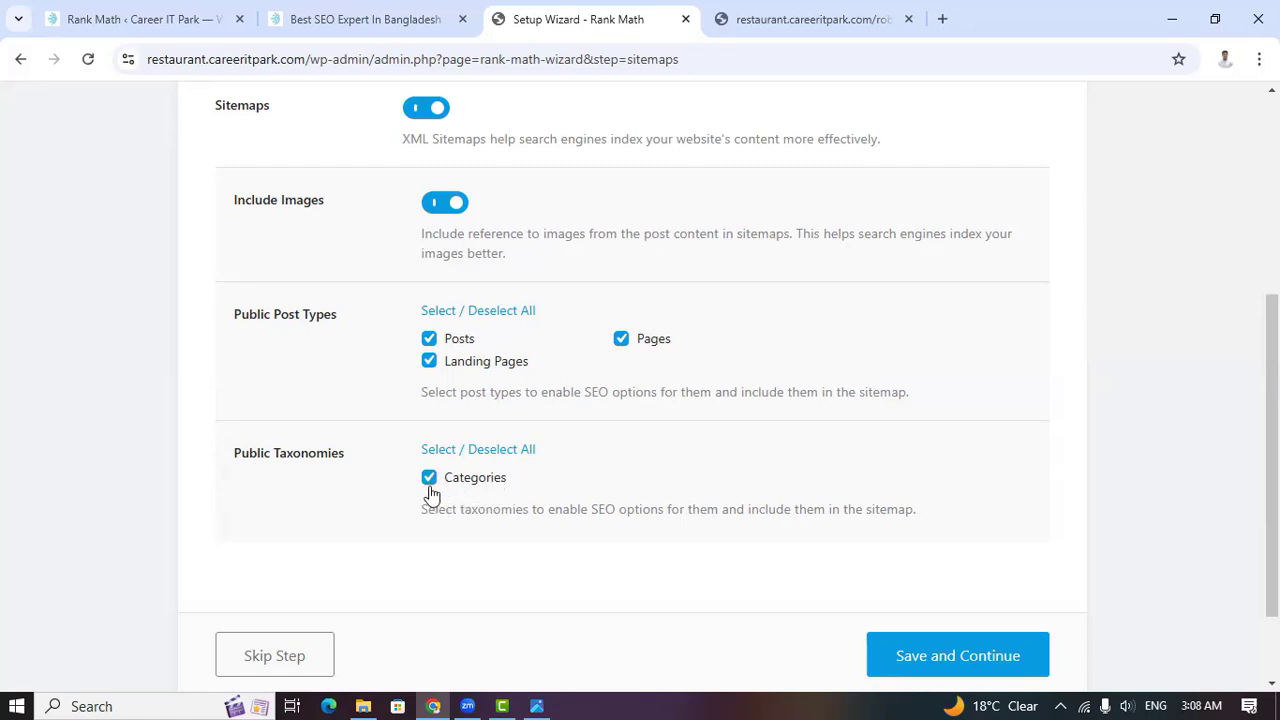
pyautogui.scroll(-1, 623, 537)
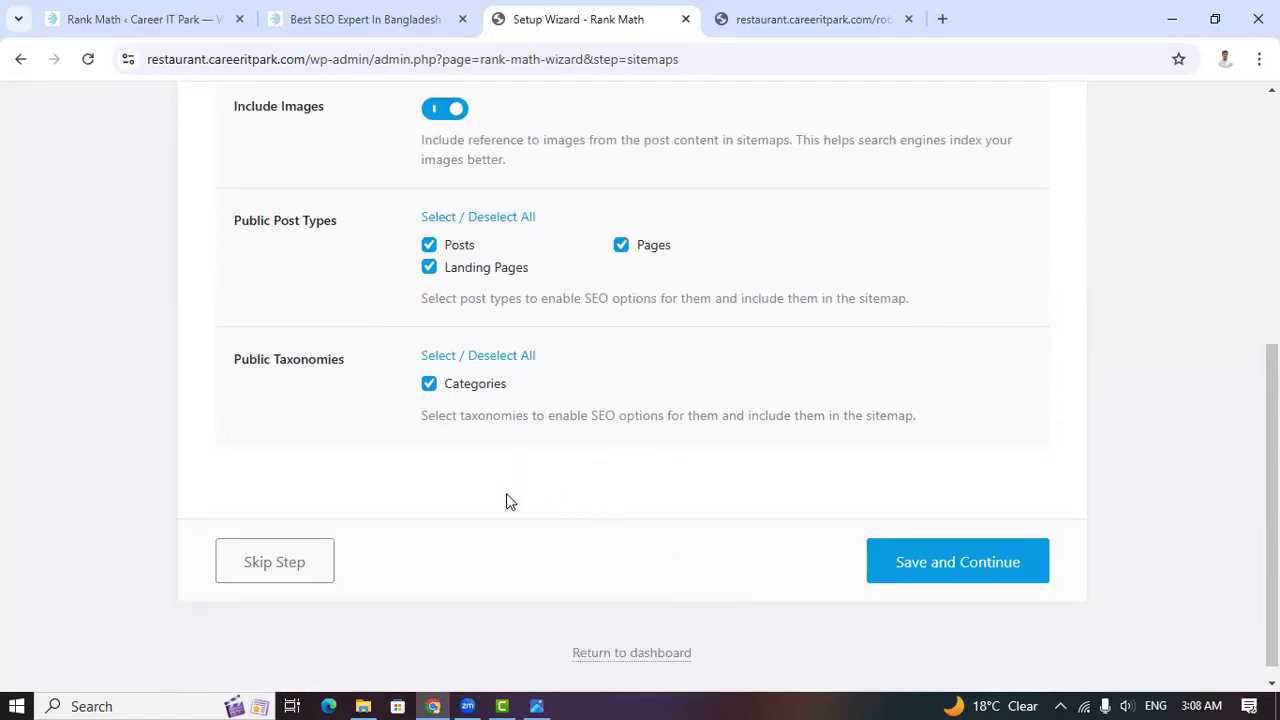
pyautogui.click(928, 564)
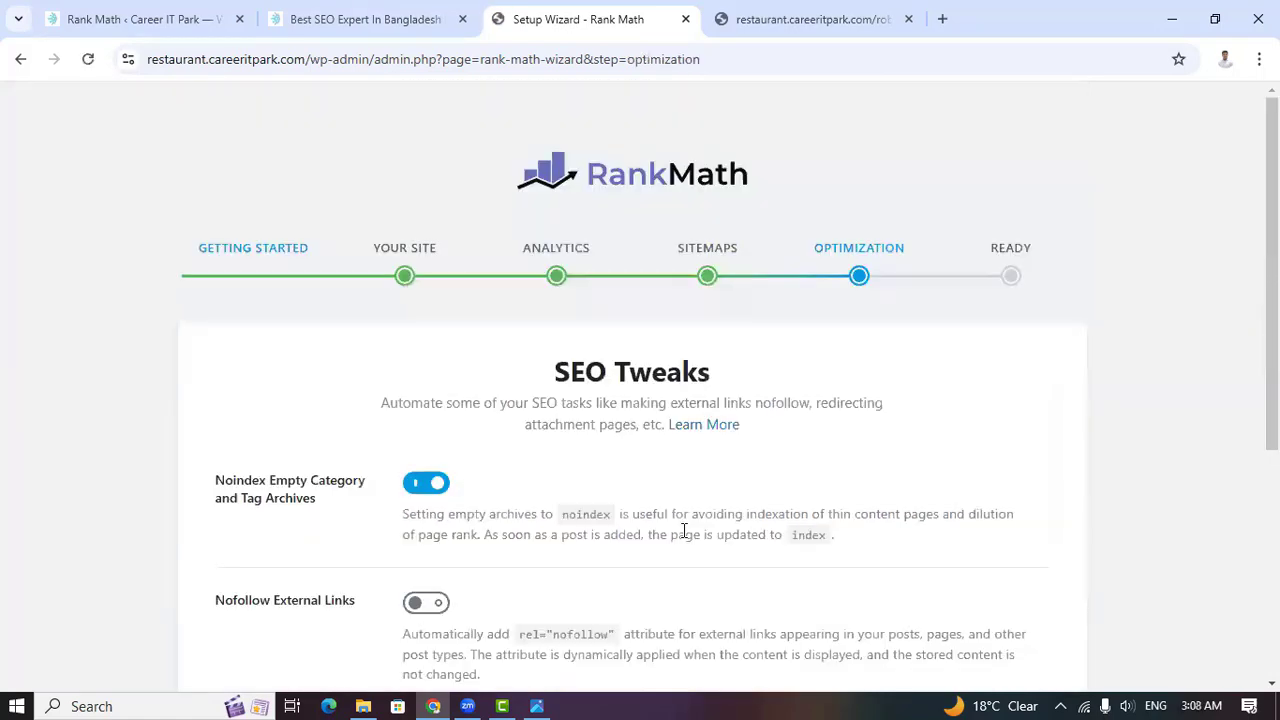
# Enable Nofollow External Links in the SEO Tweaks and save the optimization settings to continue
pyautogui.scroll(-2, 684, 530)
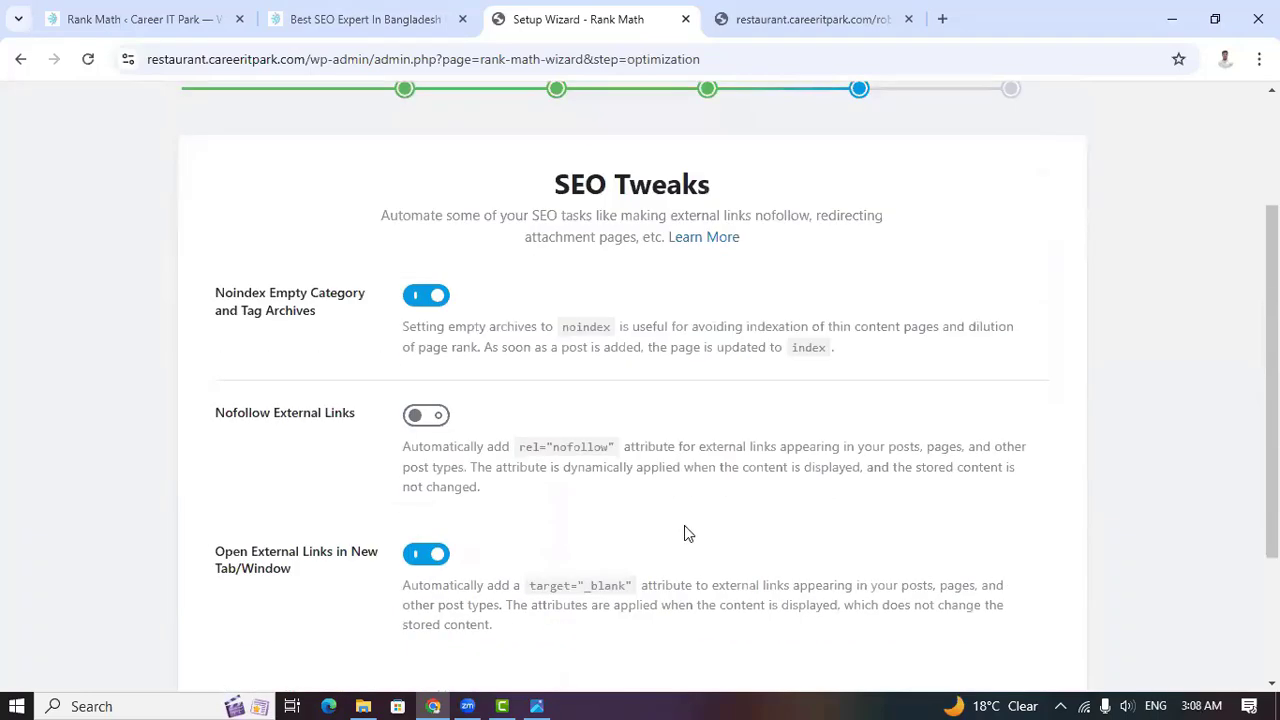
pyautogui.scroll(2, 684, 530)
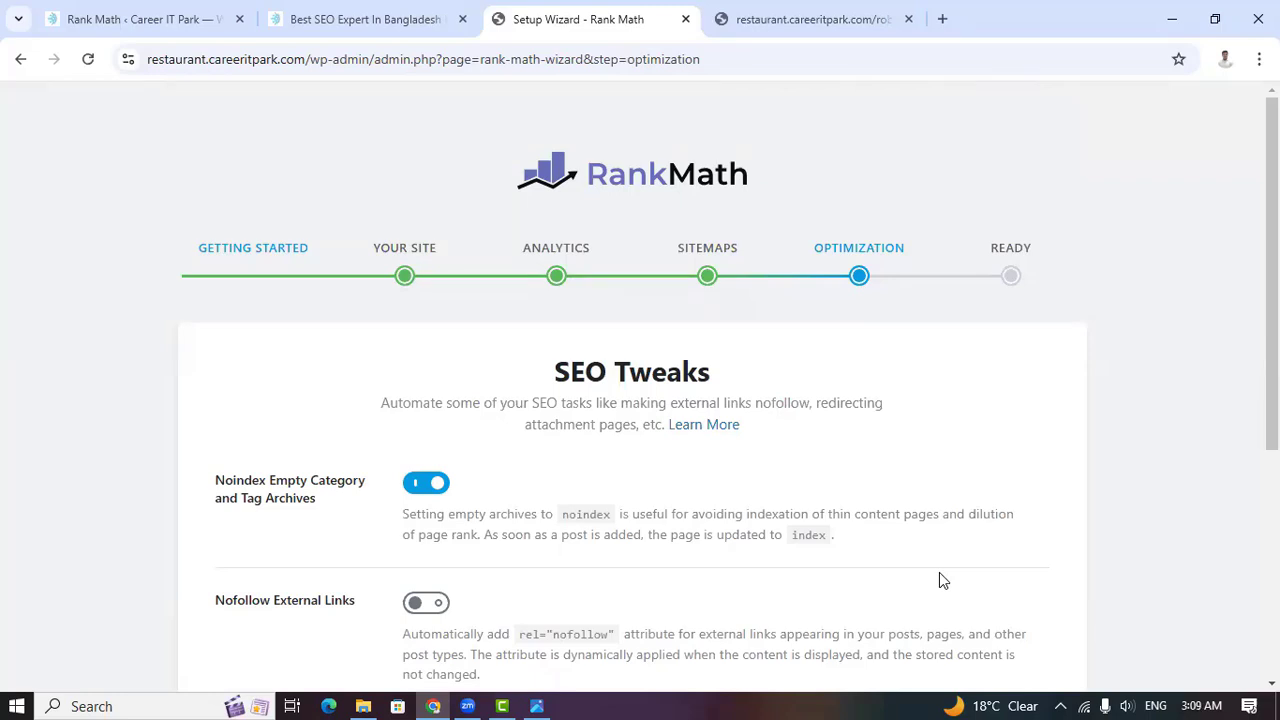
pyautogui.scroll(-1, 466, 514)
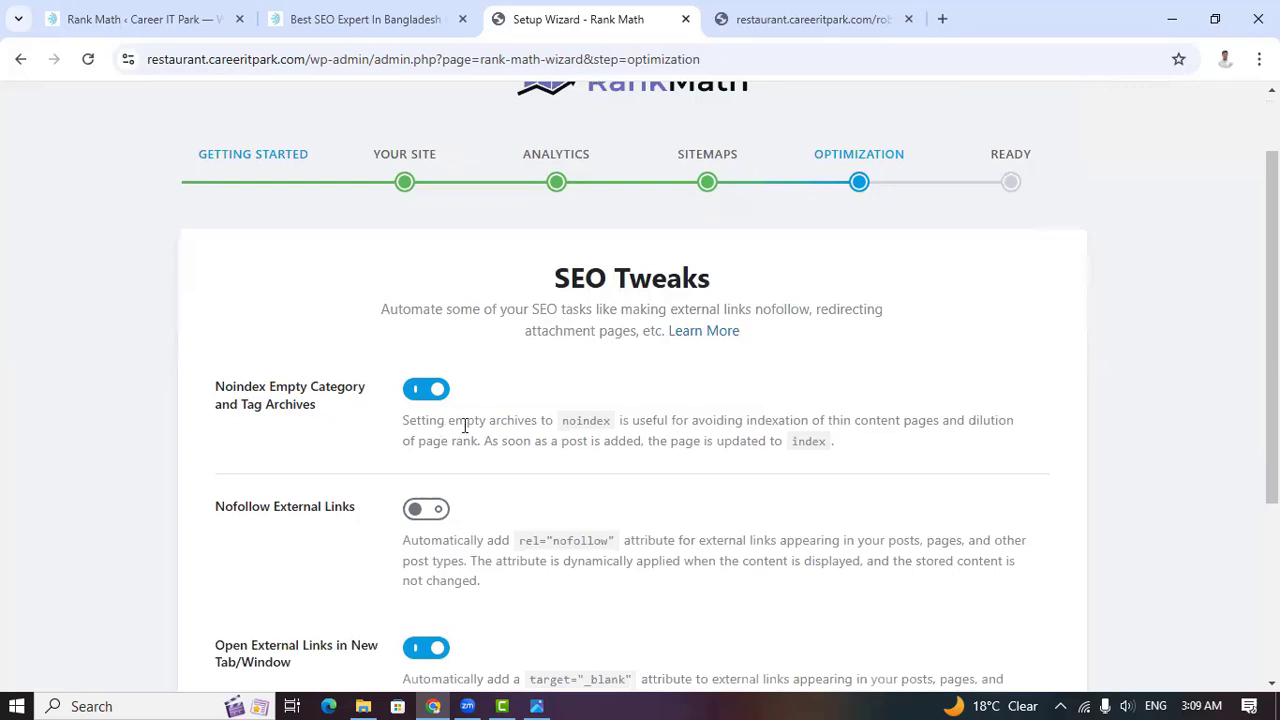
pyautogui.scroll(-2, 478, 470)
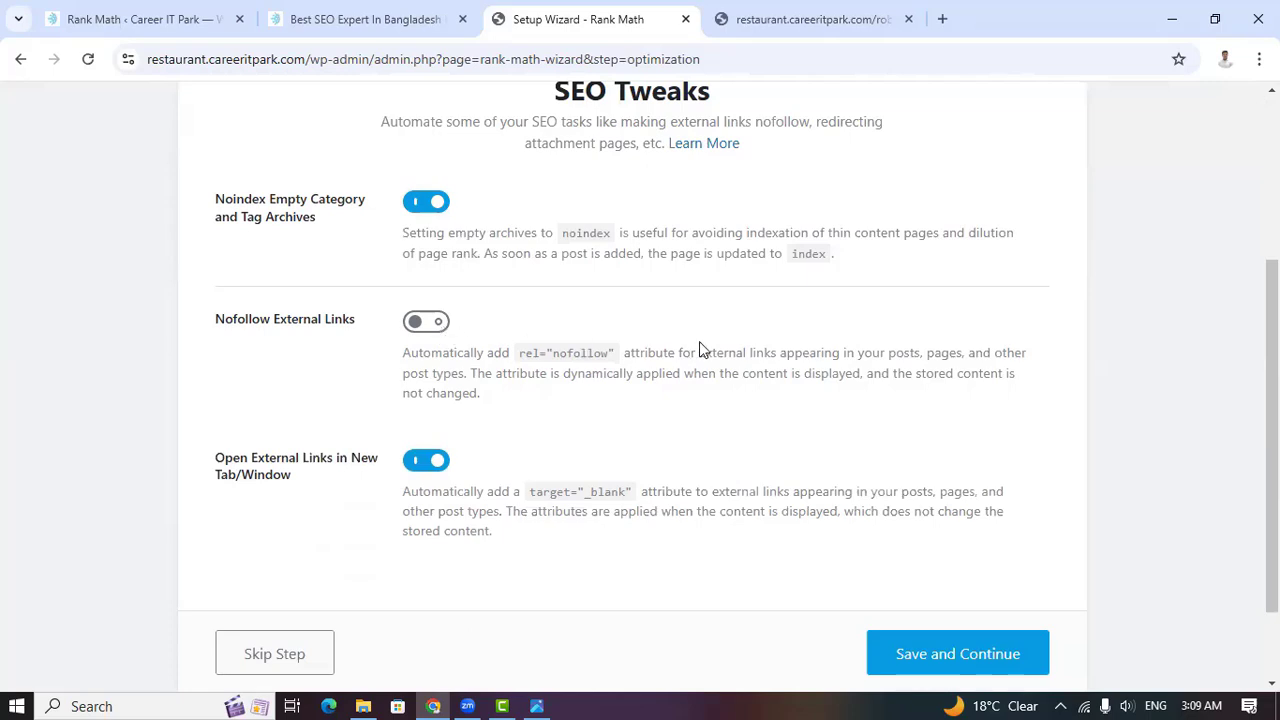
pyautogui.click(439, 339)
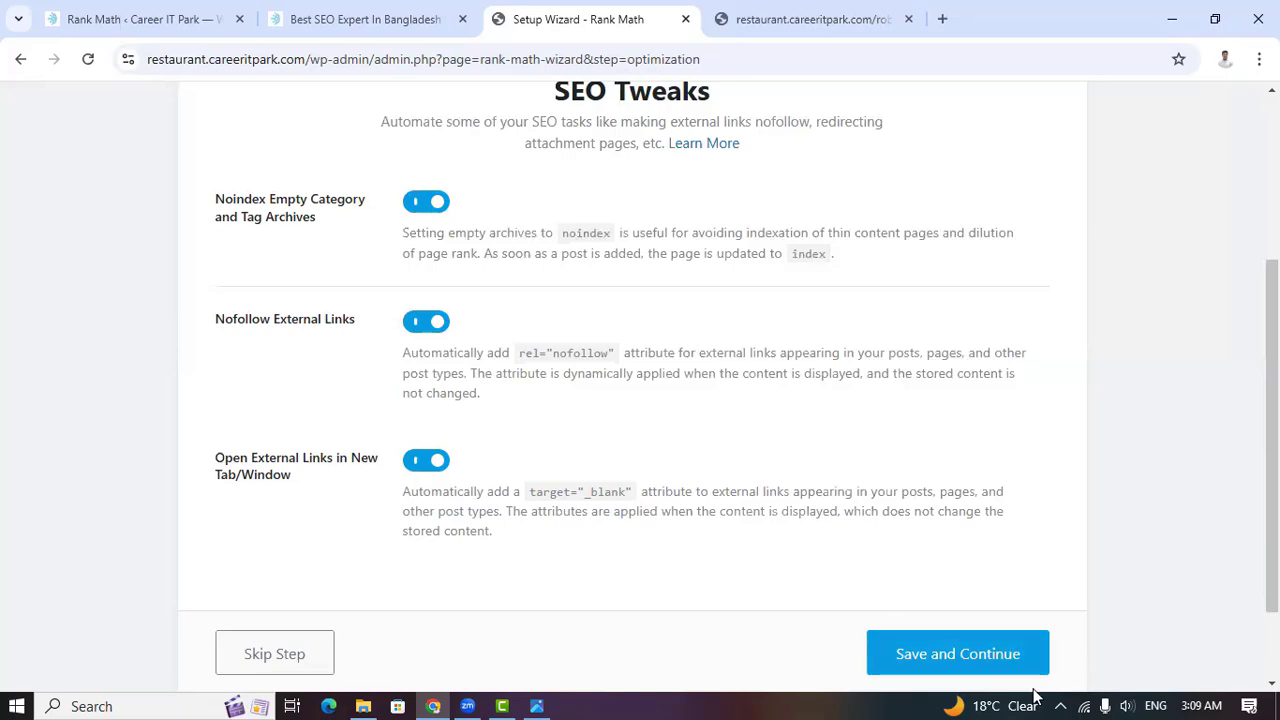
pyautogui.click(945, 668)
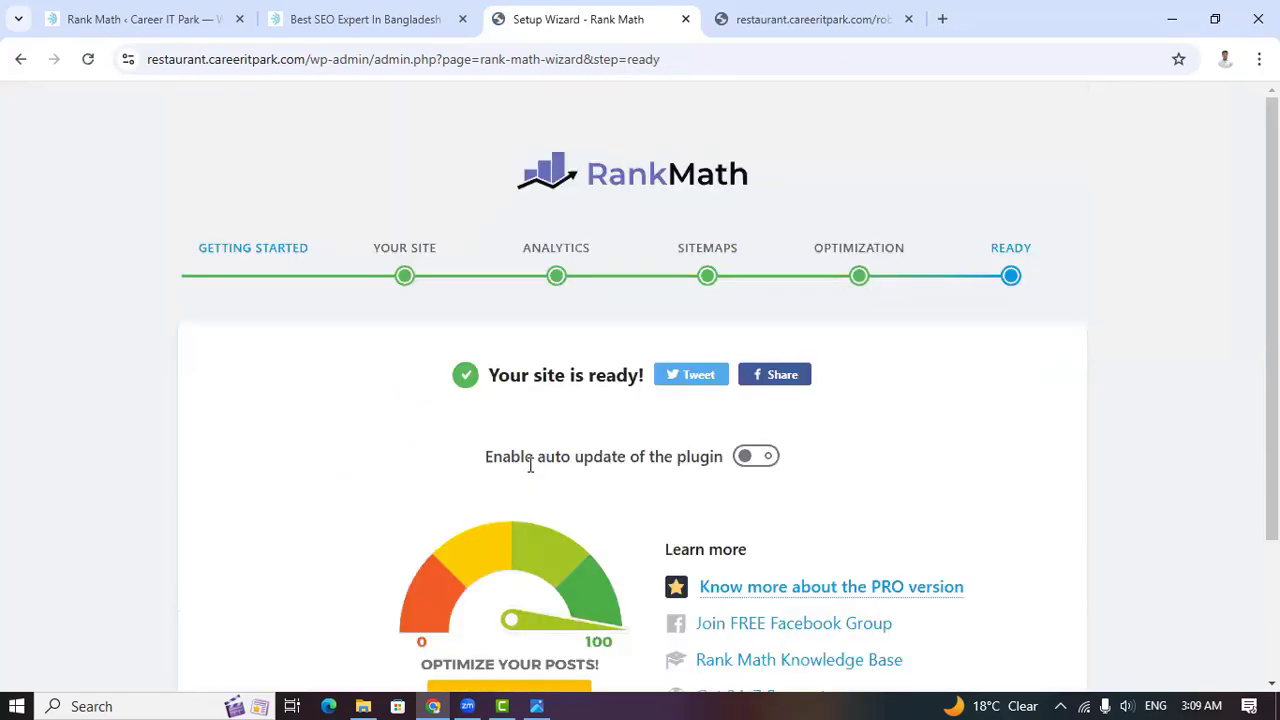
# Look over the site-ready page and proceed to the setup of the advanced options
pyautogui.scroll(-2, 585, 442)
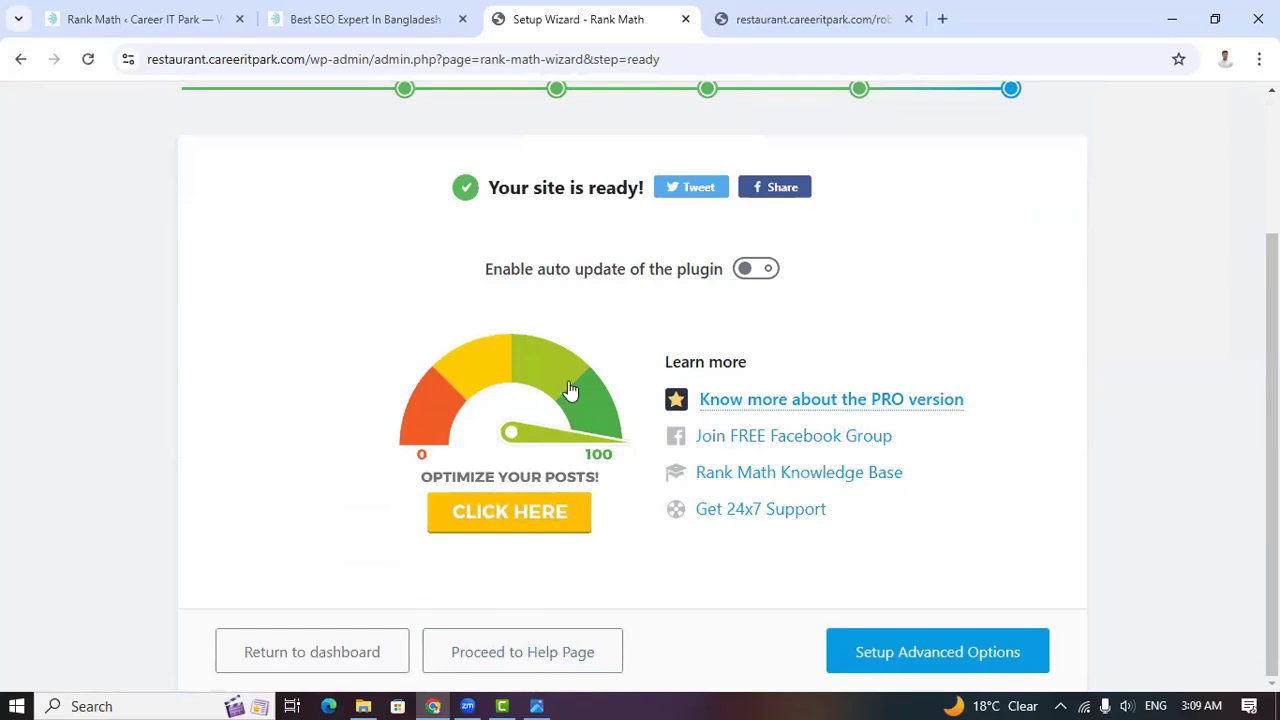
pyautogui.scroll(1, 503, 452)
pyautogui.scroll(2, 503, 452)
pyautogui.scroll(-2, 505, 450)
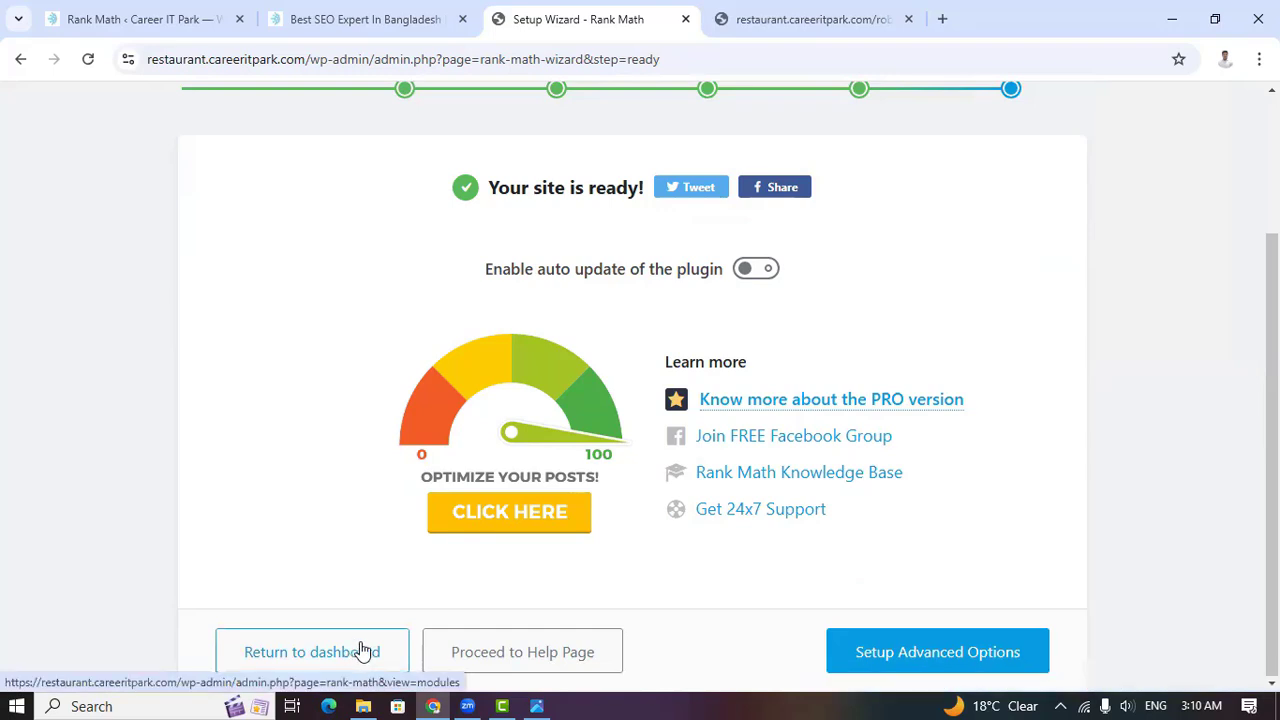
pyautogui.click(900, 665)
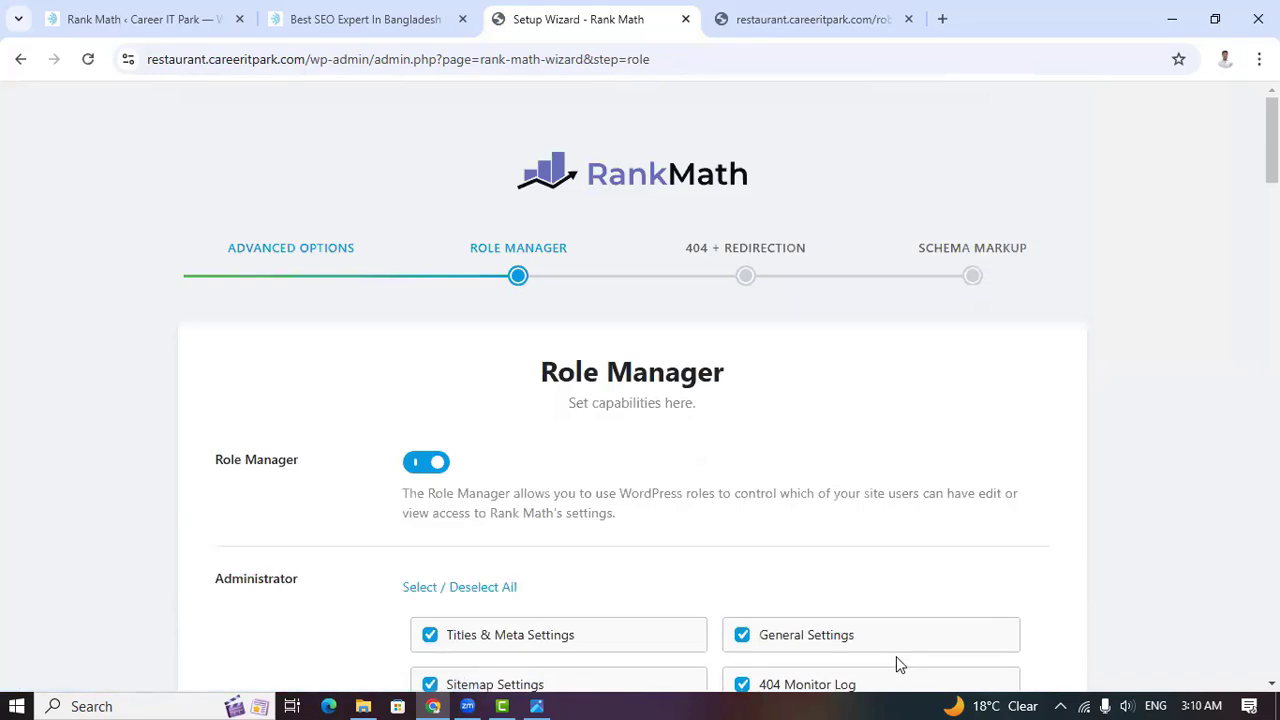
# Turn the Role Manager off and back on
pyautogui.scroll(-2, 731, 560)
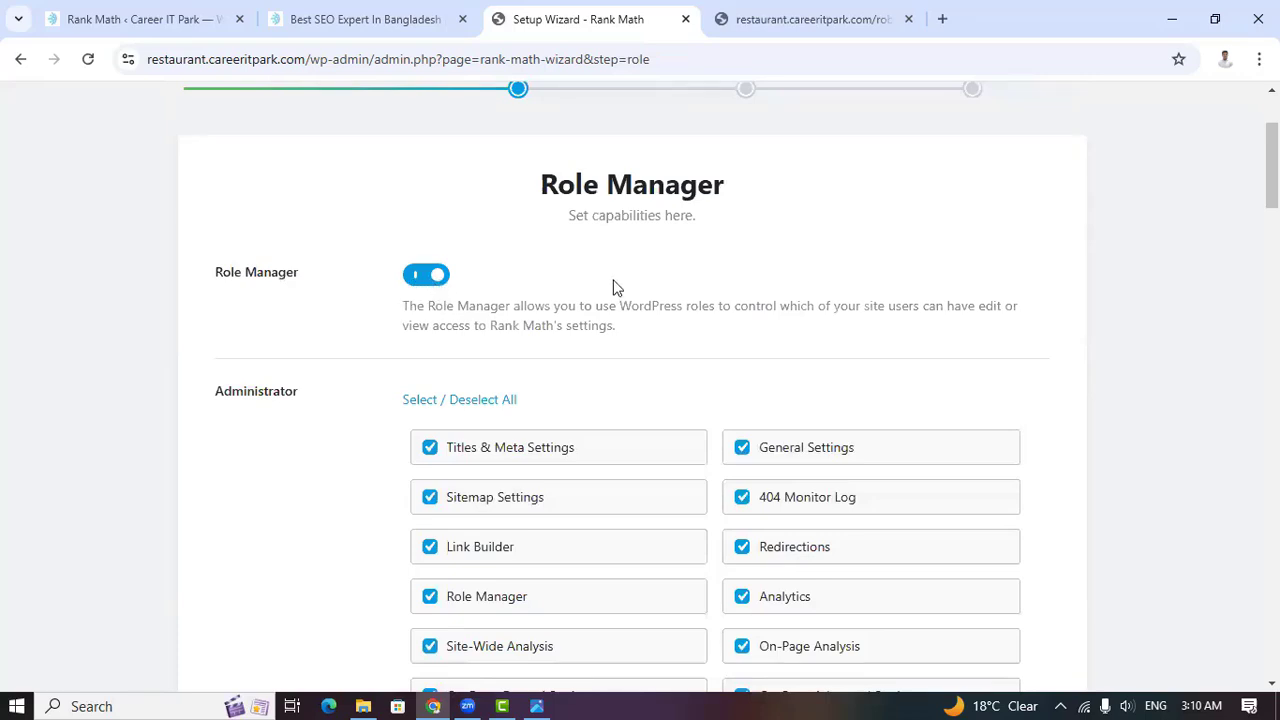
pyautogui.click(422, 279)
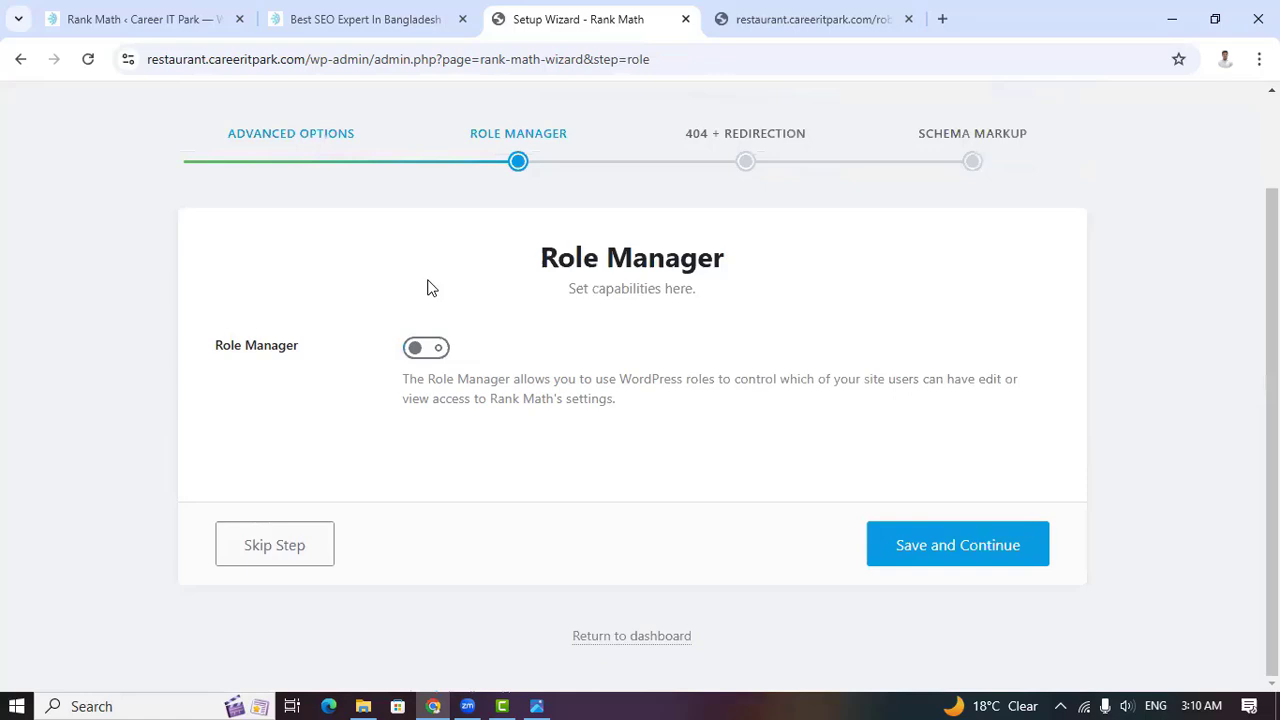
pyautogui.click(426, 348)
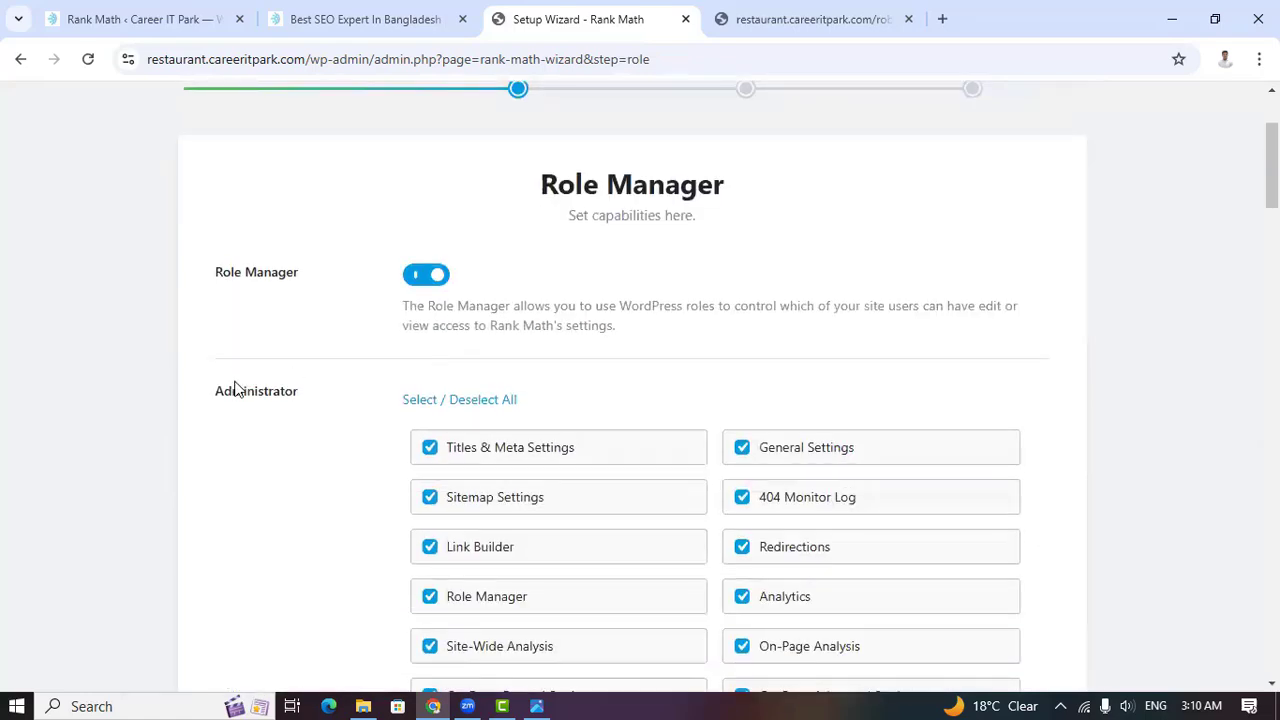
# Review the capabilities granted to each role from Administrator to Subscriber, and save the Role Manager settings as they are
pyautogui.scroll(-2, 360, 403)
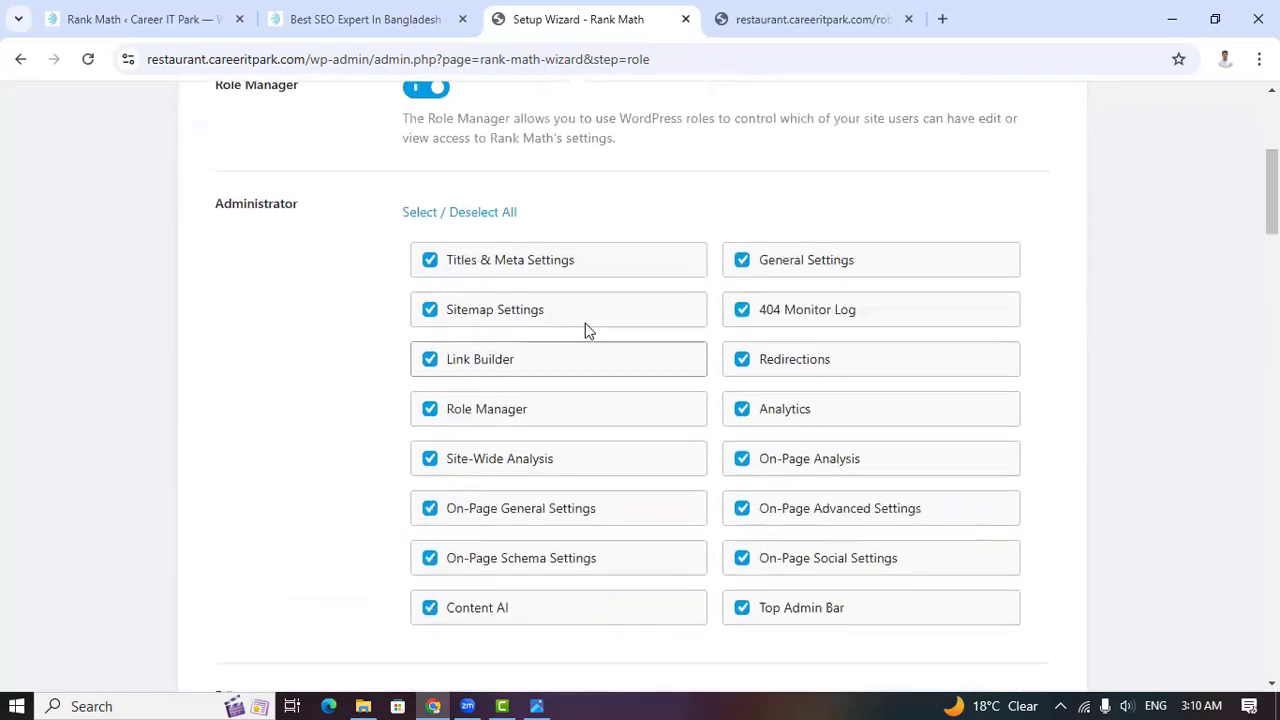
pyautogui.scroll(-3, 849, 463)
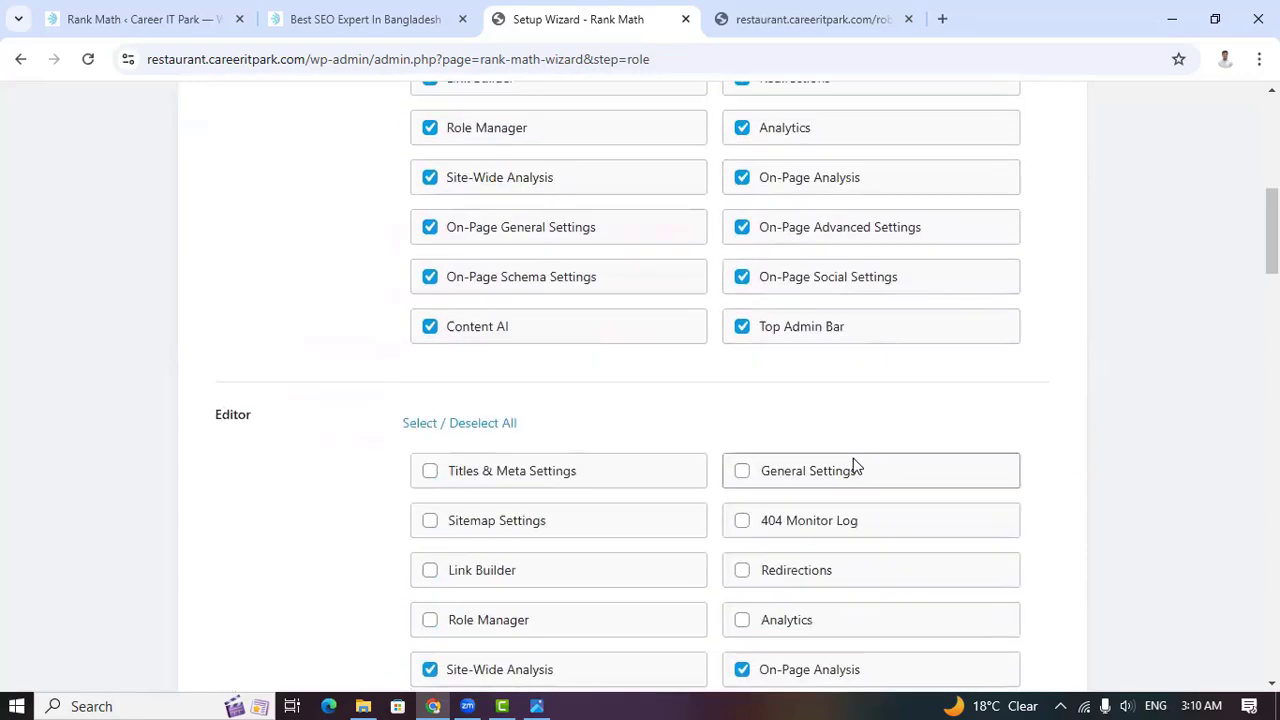
pyautogui.scroll(2, 860, 460)
pyautogui.scroll(-3, 673, 484)
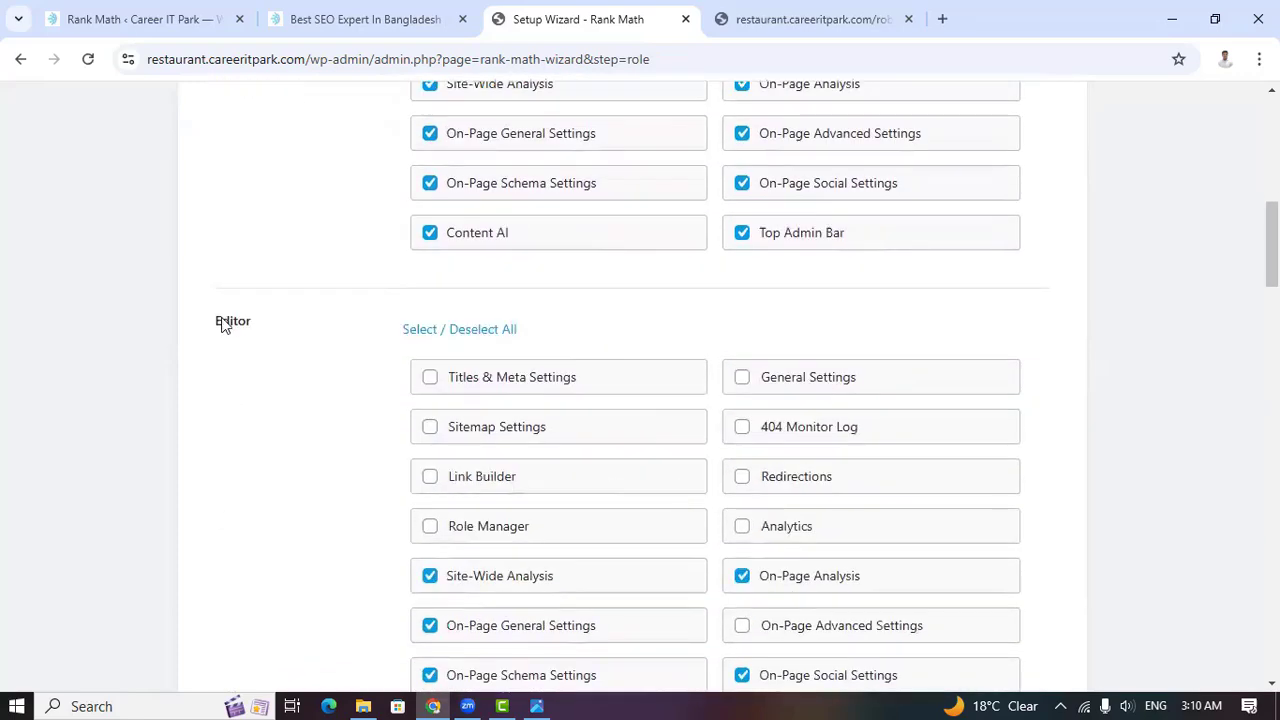
pyautogui.scroll(-3, 757, 468)
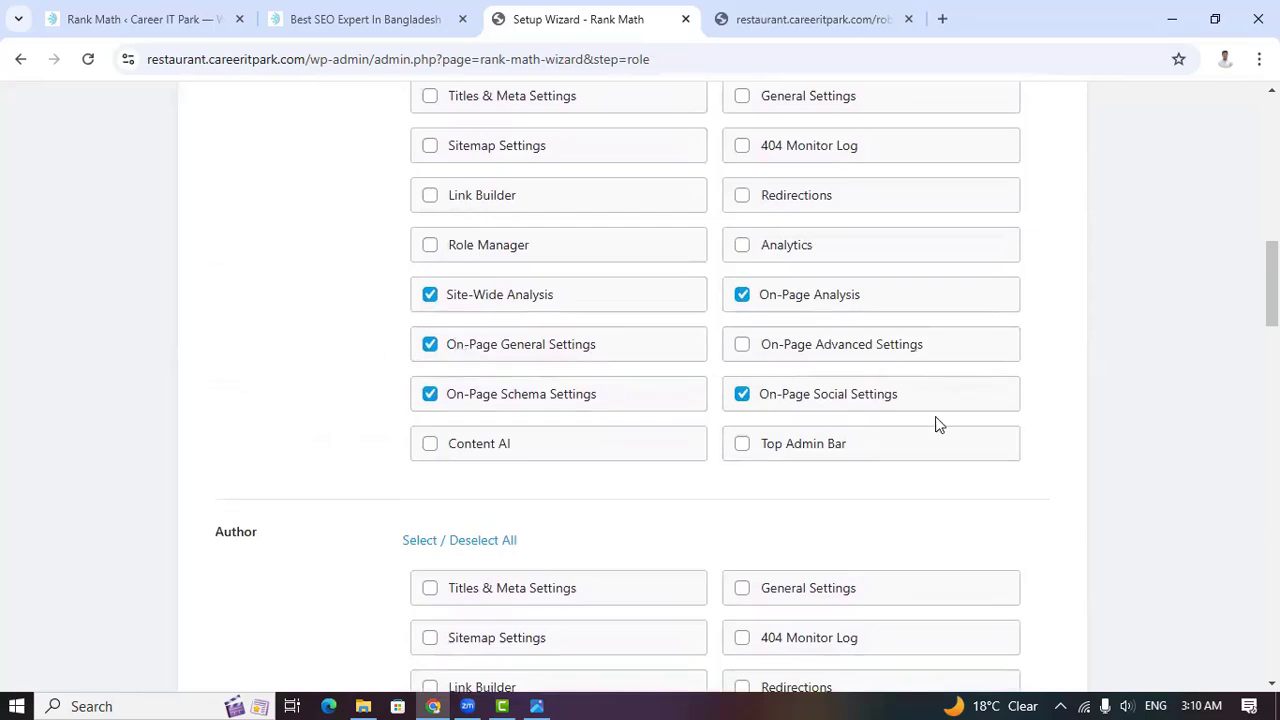
pyautogui.scroll(-2, 939, 420)
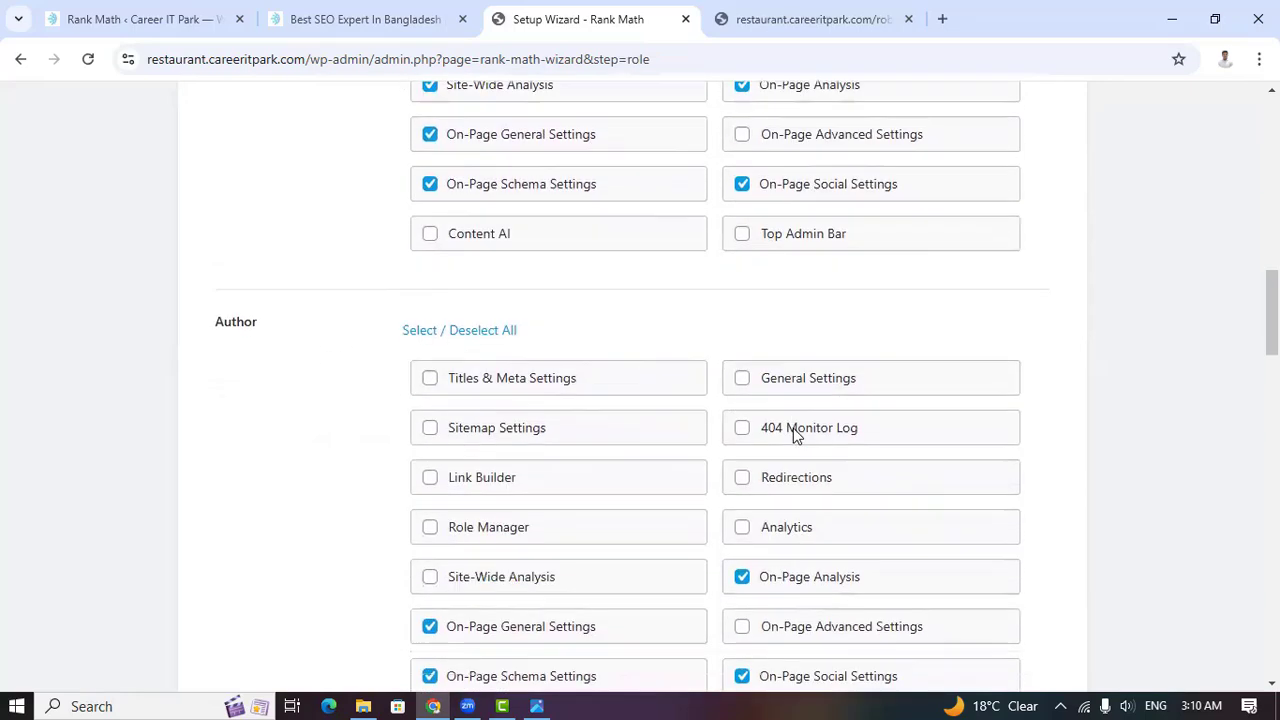
pyautogui.scroll(-2, 766, 434)
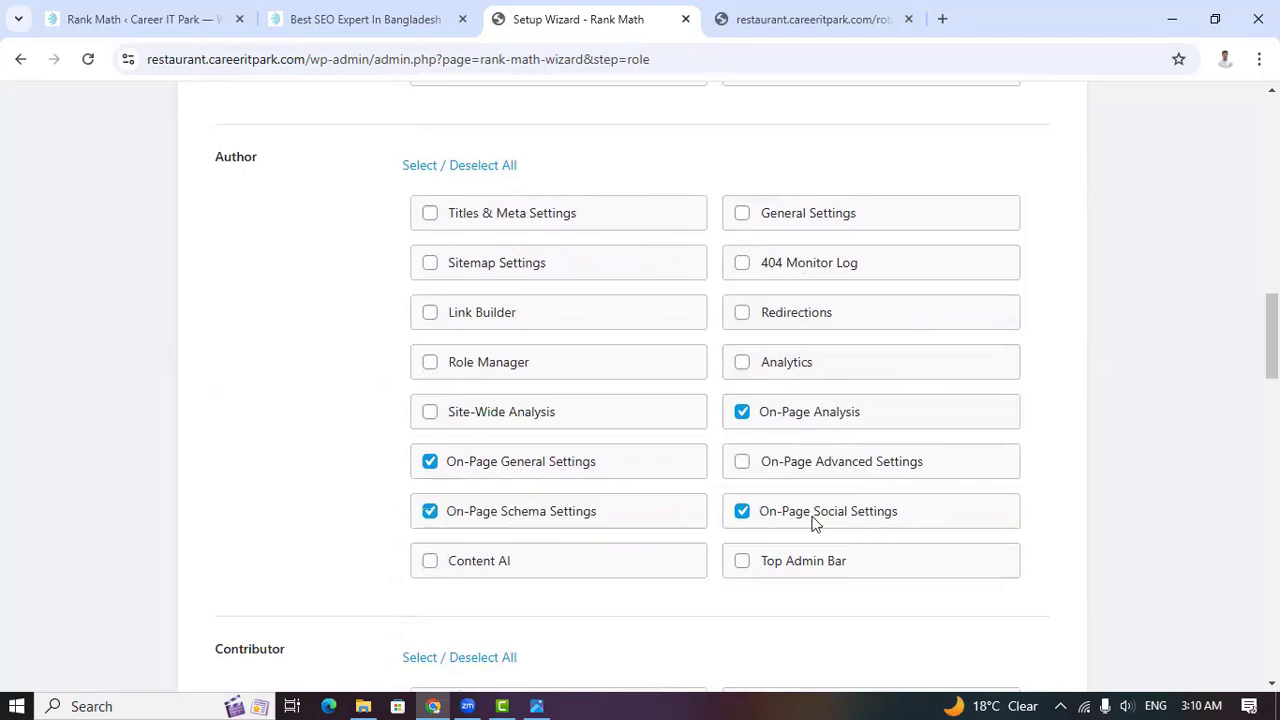
pyautogui.scroll(-1, 560, 380)
pyautogui.scroll(-1, 558, 380)
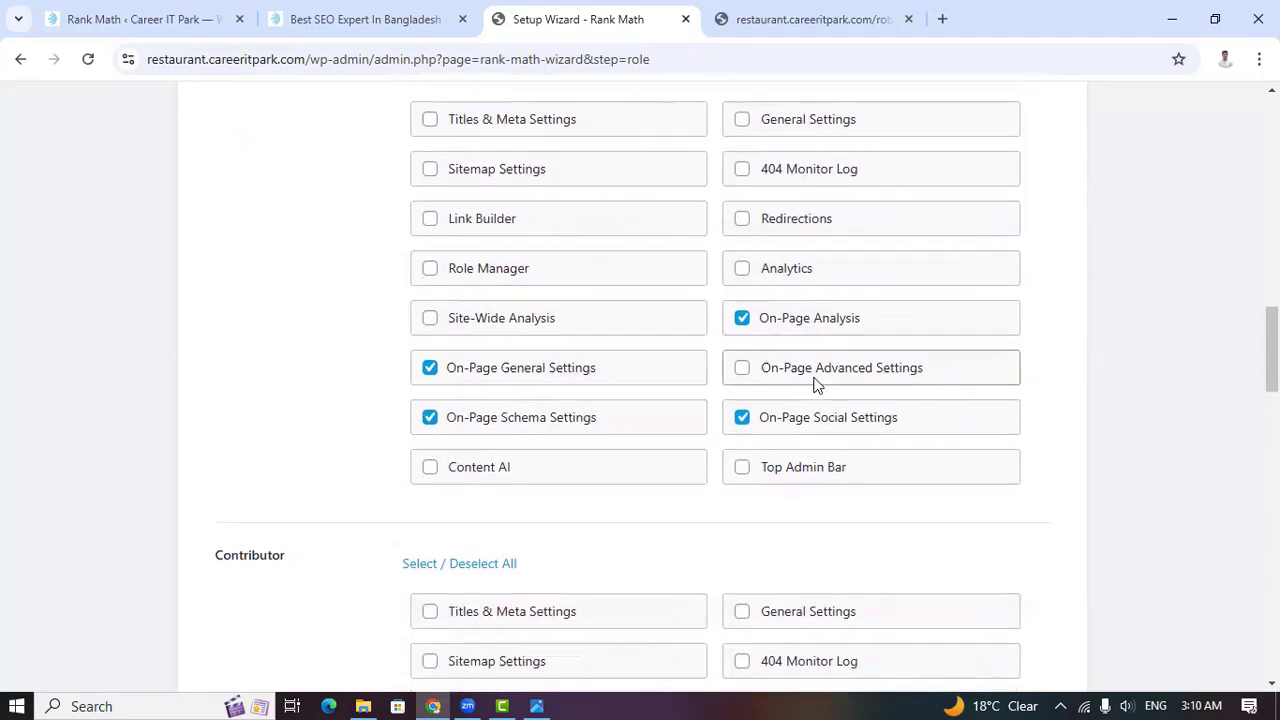
pyautogui.scroll(-3, 743, 385)
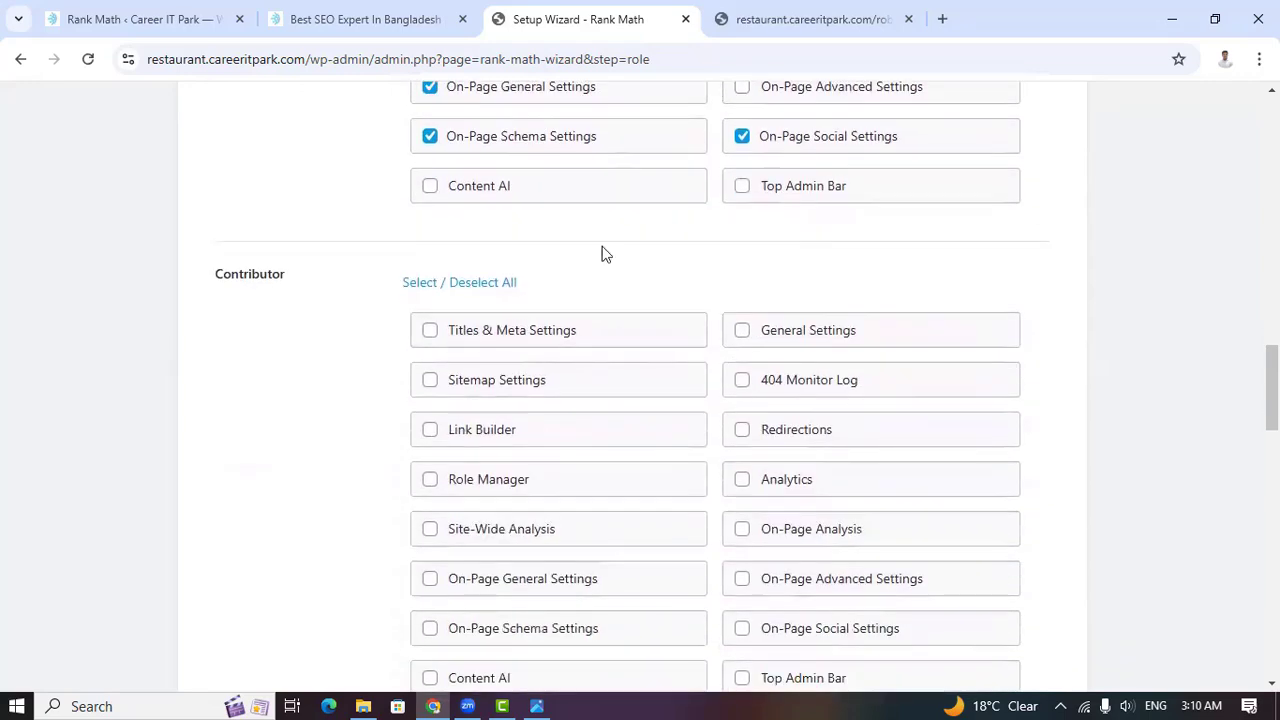
pyautogui.scroll(-6, 700, 460)
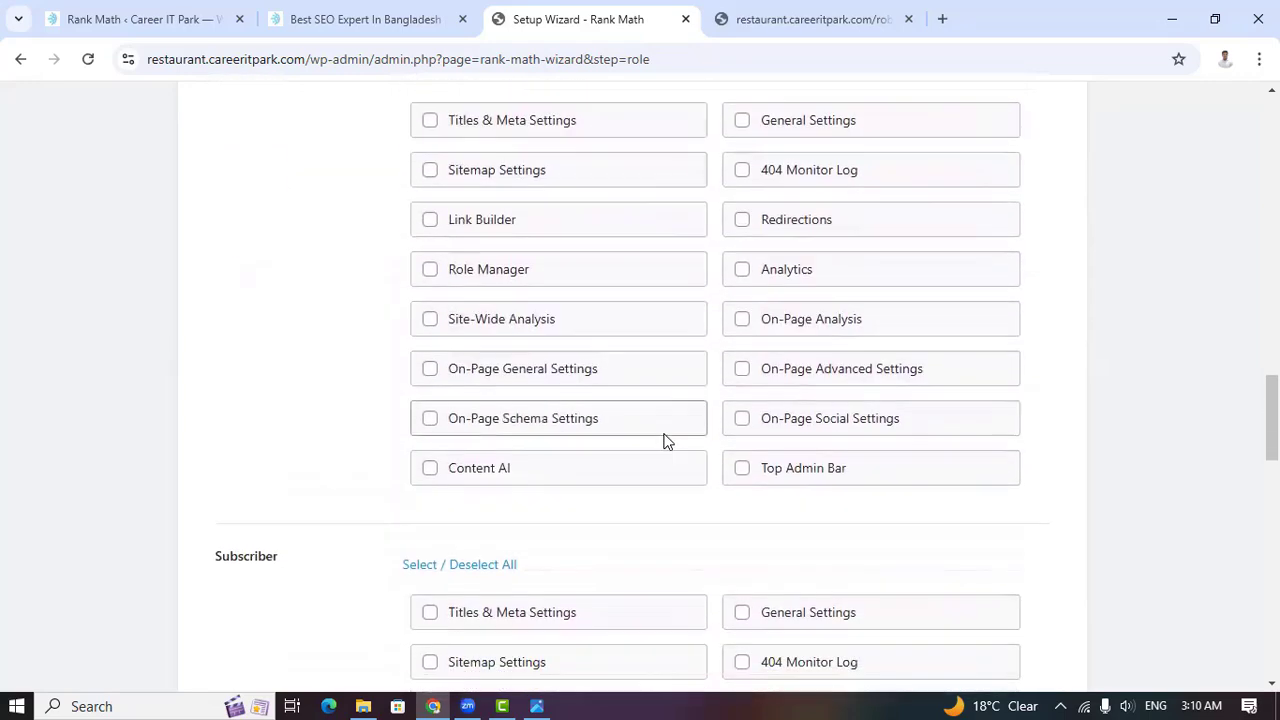
pyautogui.scroll(-12, 672, 433)
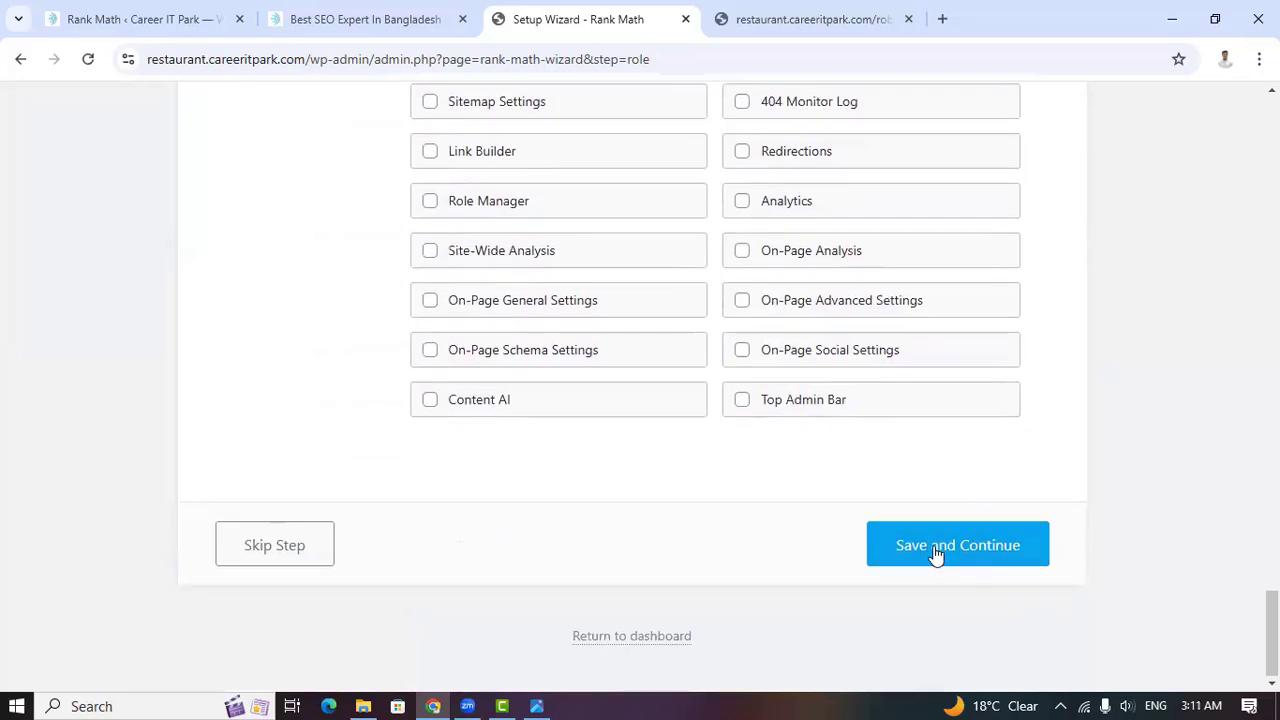
pyautogui.click(935, 550)
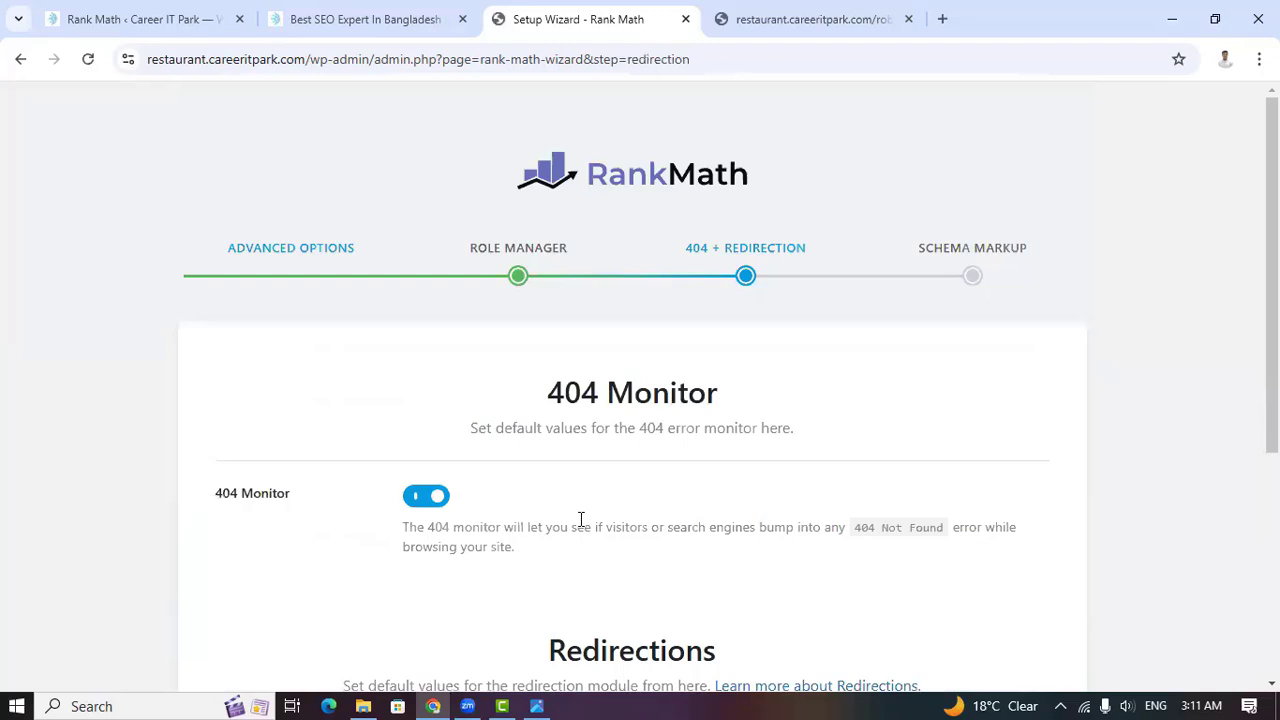
# Turn the 404 Monitor off and back on
pyautogui.scroll(-2, 581, 519)
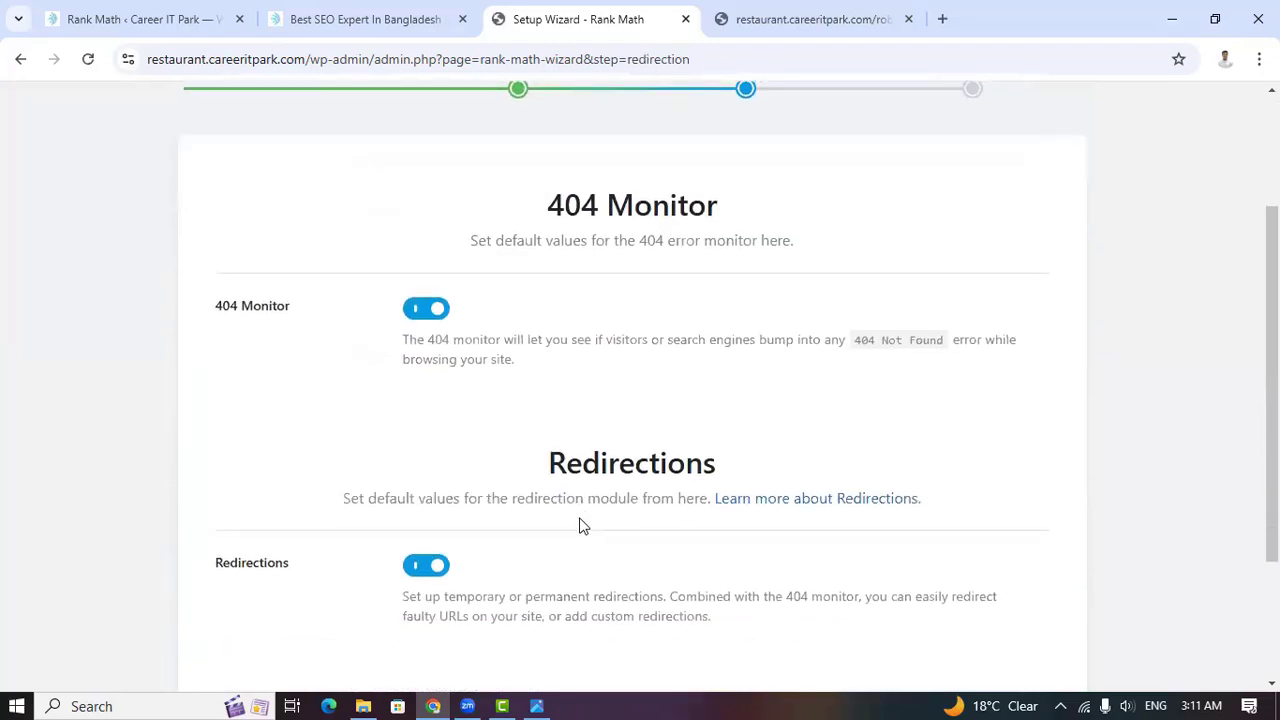
pyautogui.click(416, 312)
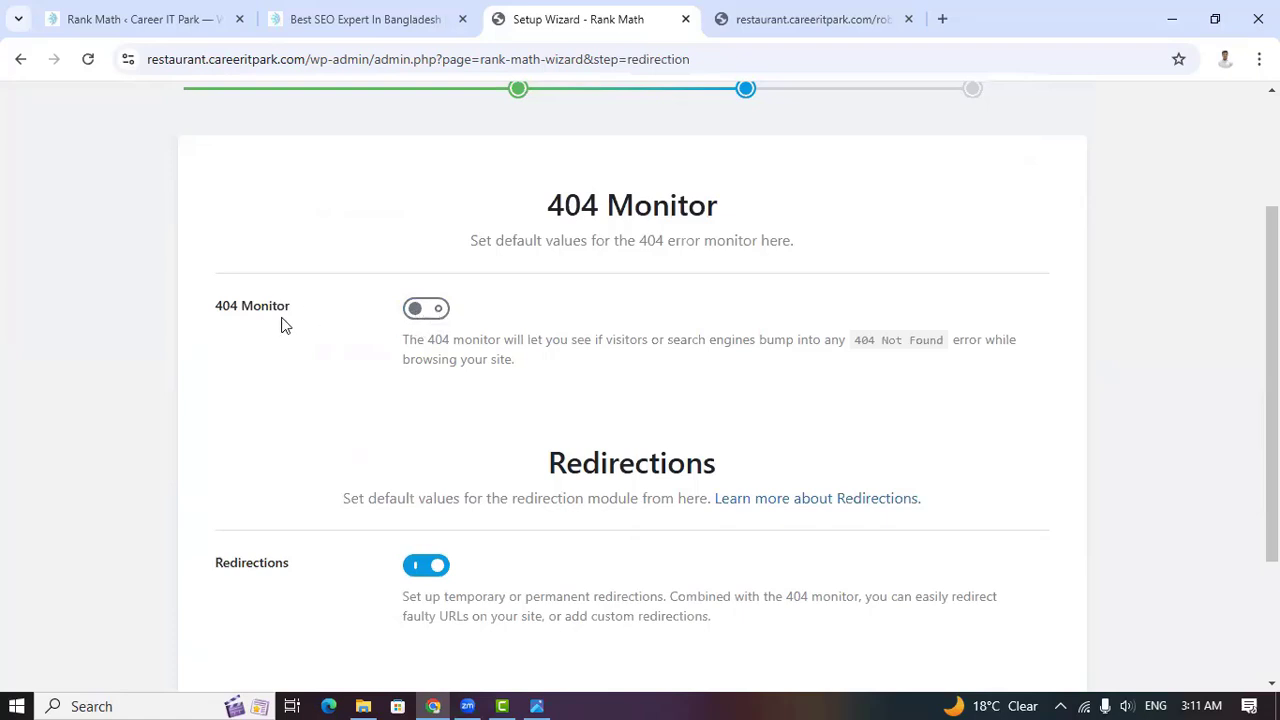
pyautogui.click(439, 312)
# Turn Redirections off and back on, and save the 404 Monitor and Redirections settings to continue
pyautogui.scroll(-2, 543, 466)
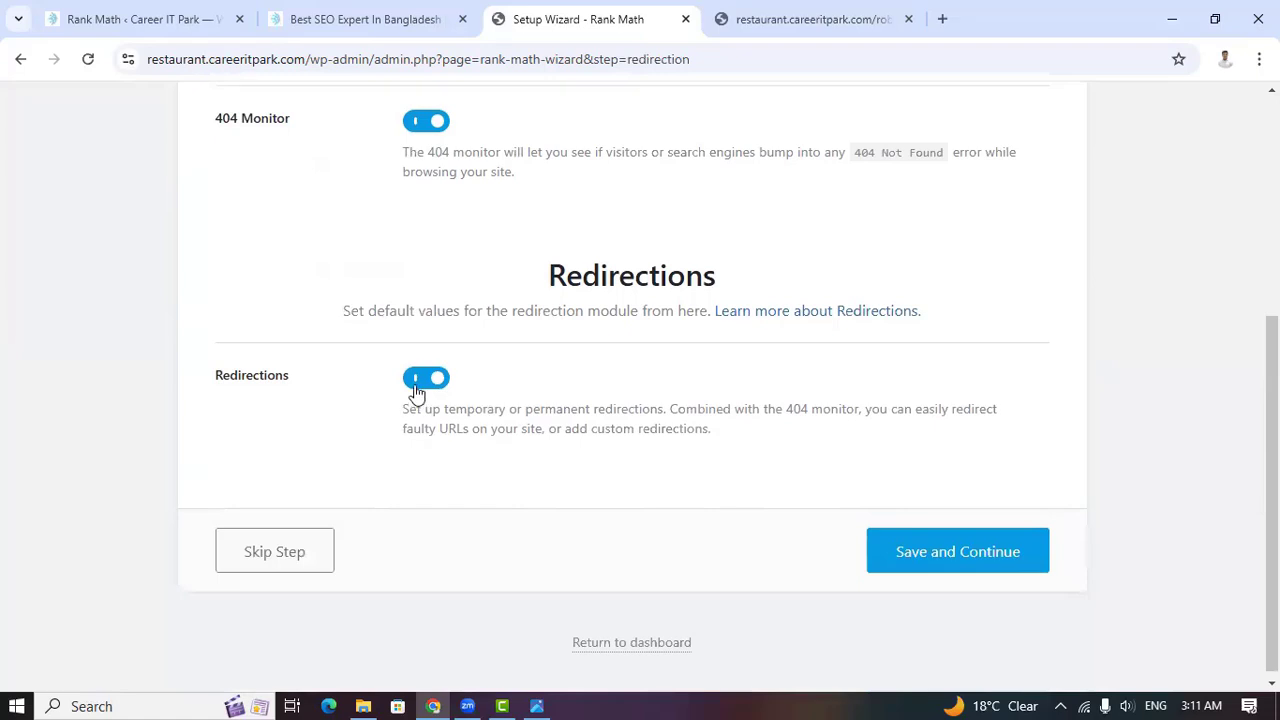
pyautogui.click(418, 387)
pyautogui.click(436, 388)
pyautogui.click(928, 561)
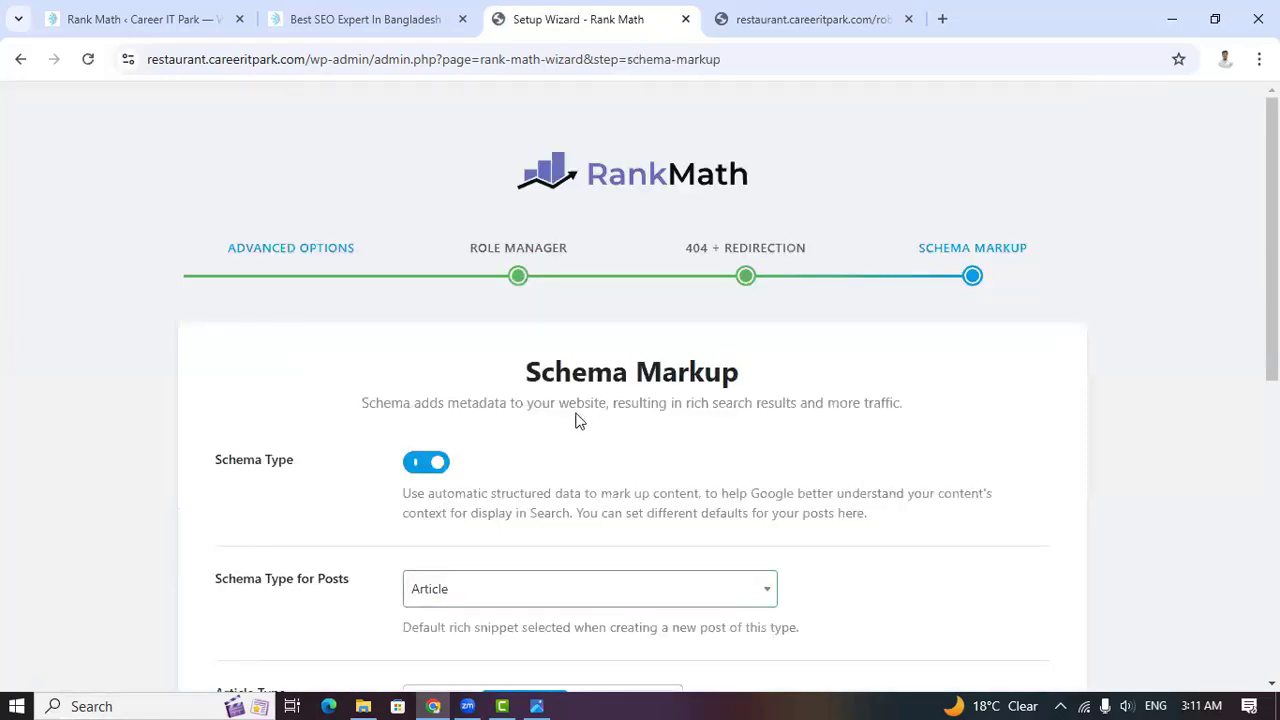
# Look through the schema types available for posts, keeping Article as the selected type
pyautogui.scroll(-2, 643, 483)
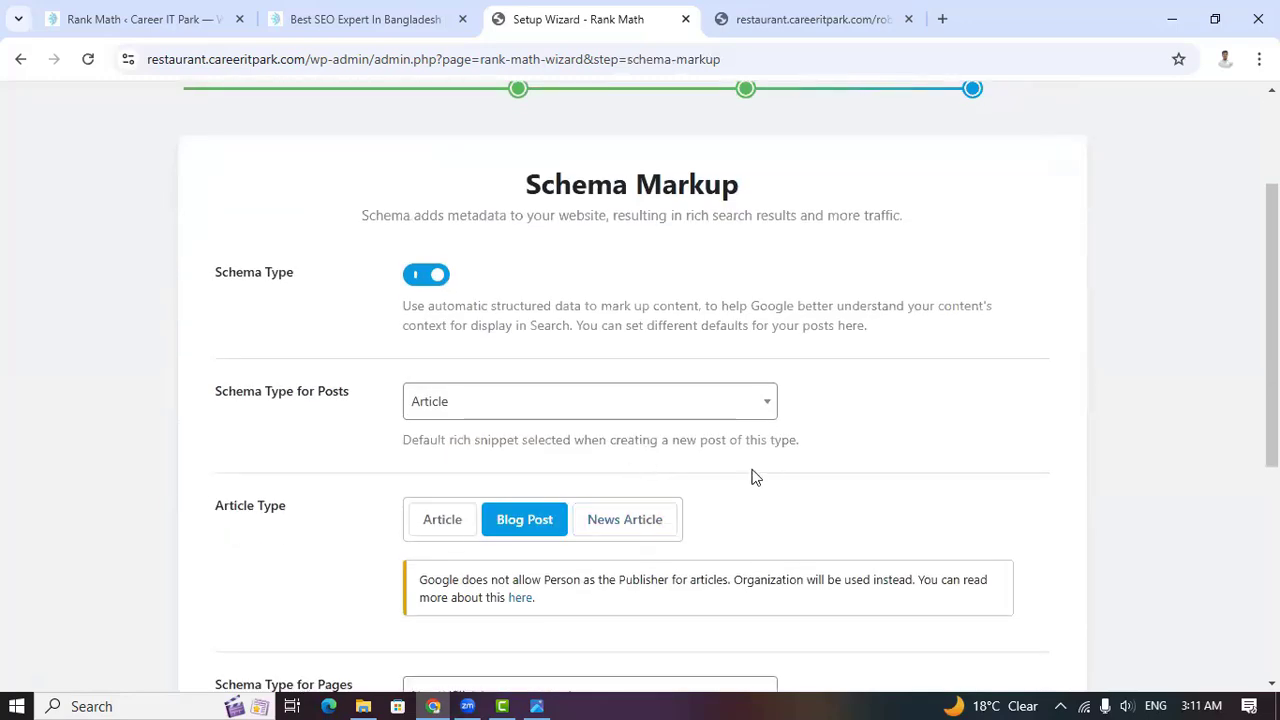
pyautogui.click(765, 410)
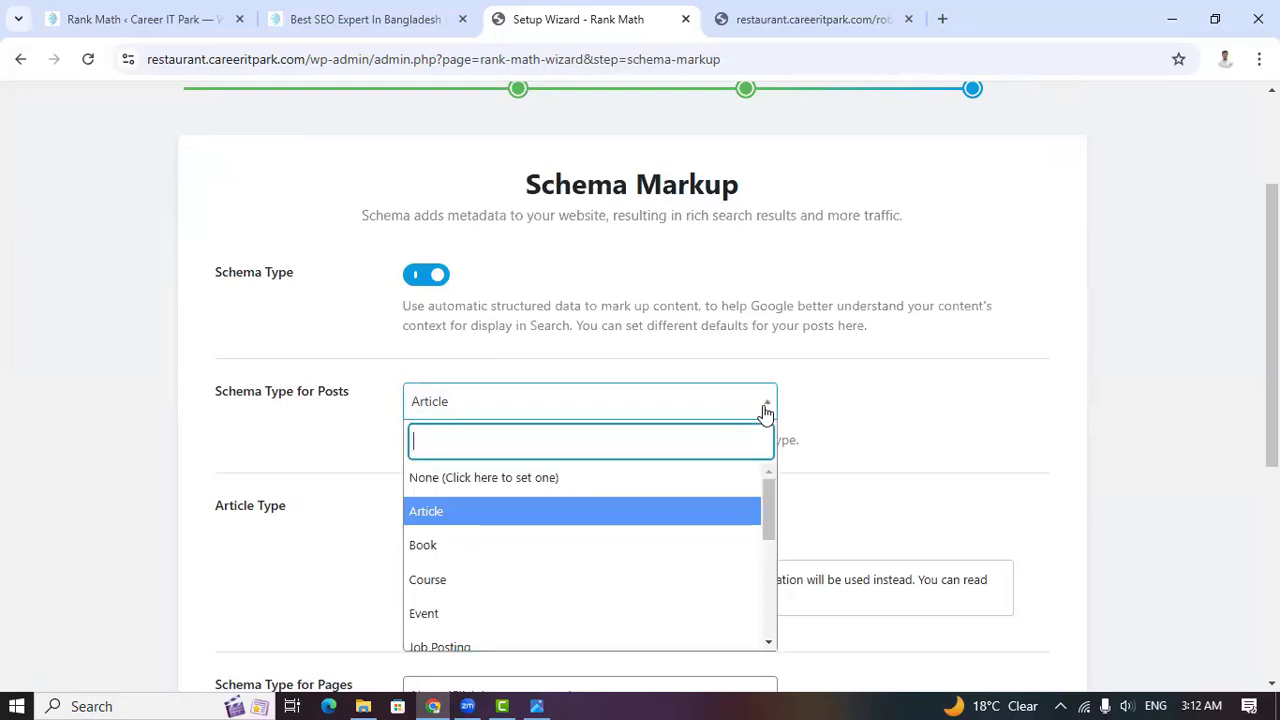
pyautogui.scroll(-3, 610, 594)
pyautogui.scroll(-3, 517, 539)
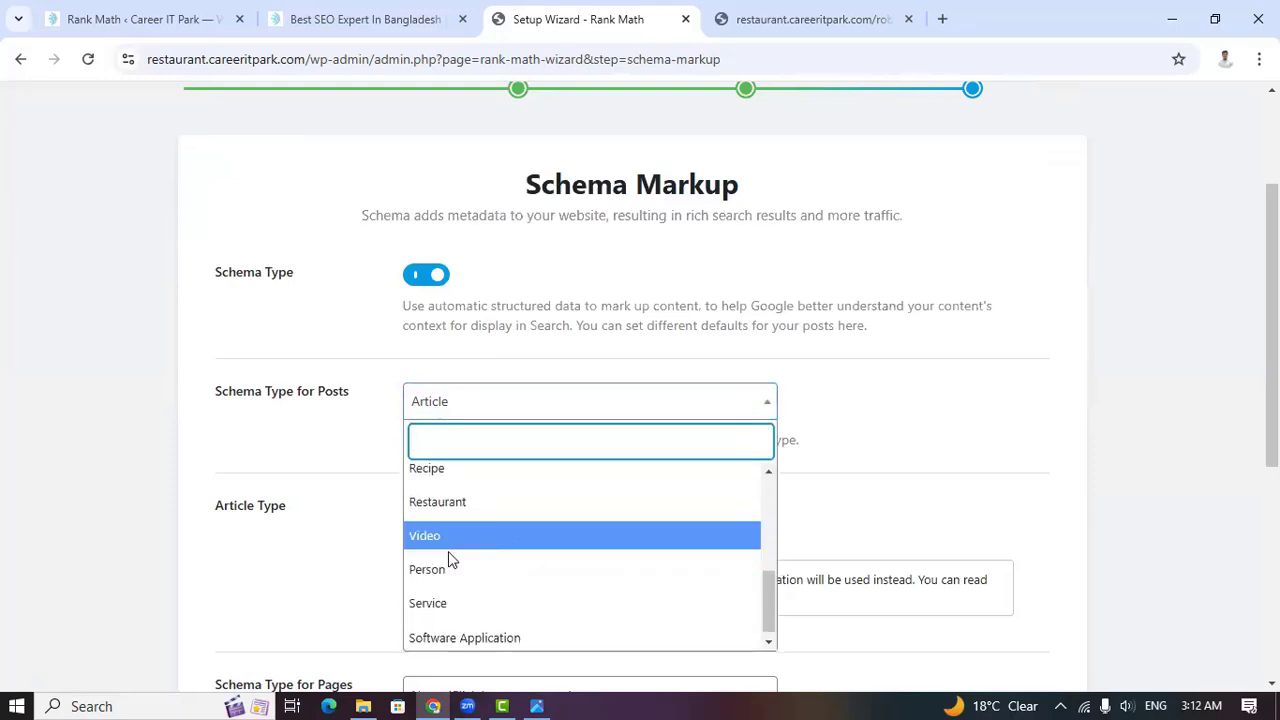
pyautogui.scroll(-2, 463, 563)
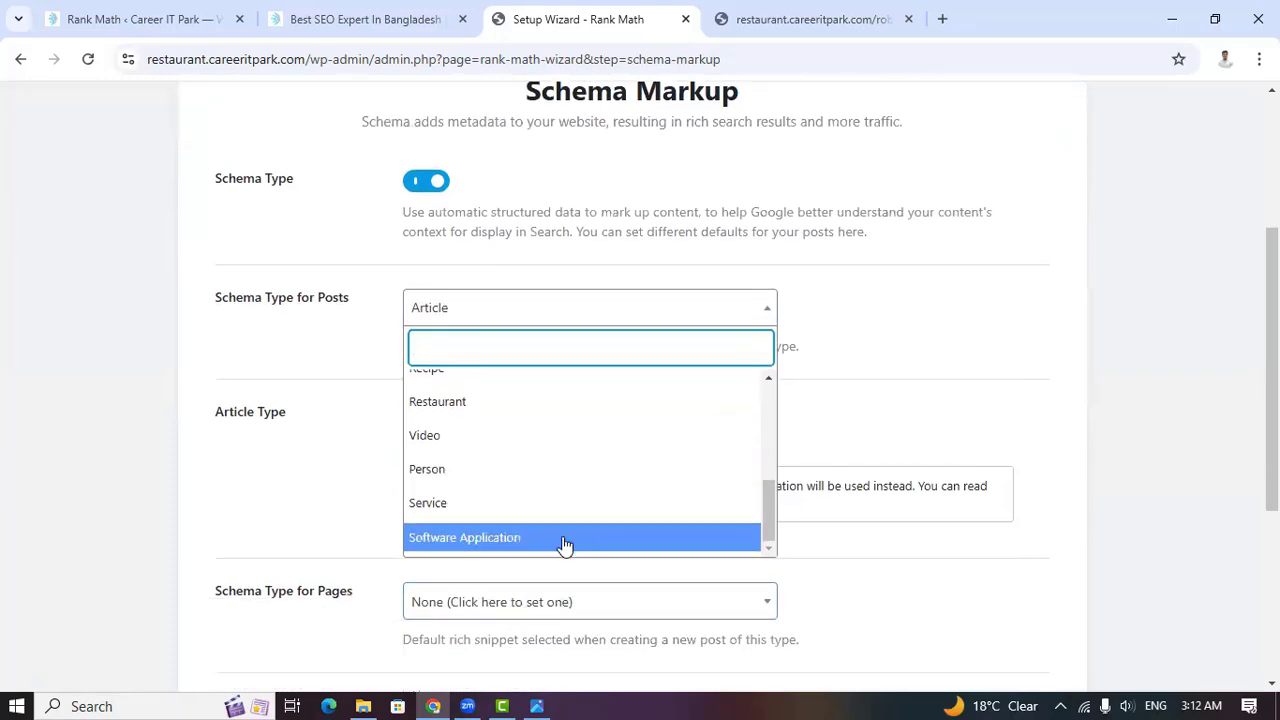
pyautogui.scroll(5, 651, 514)
pyautogui.click(868, 338)
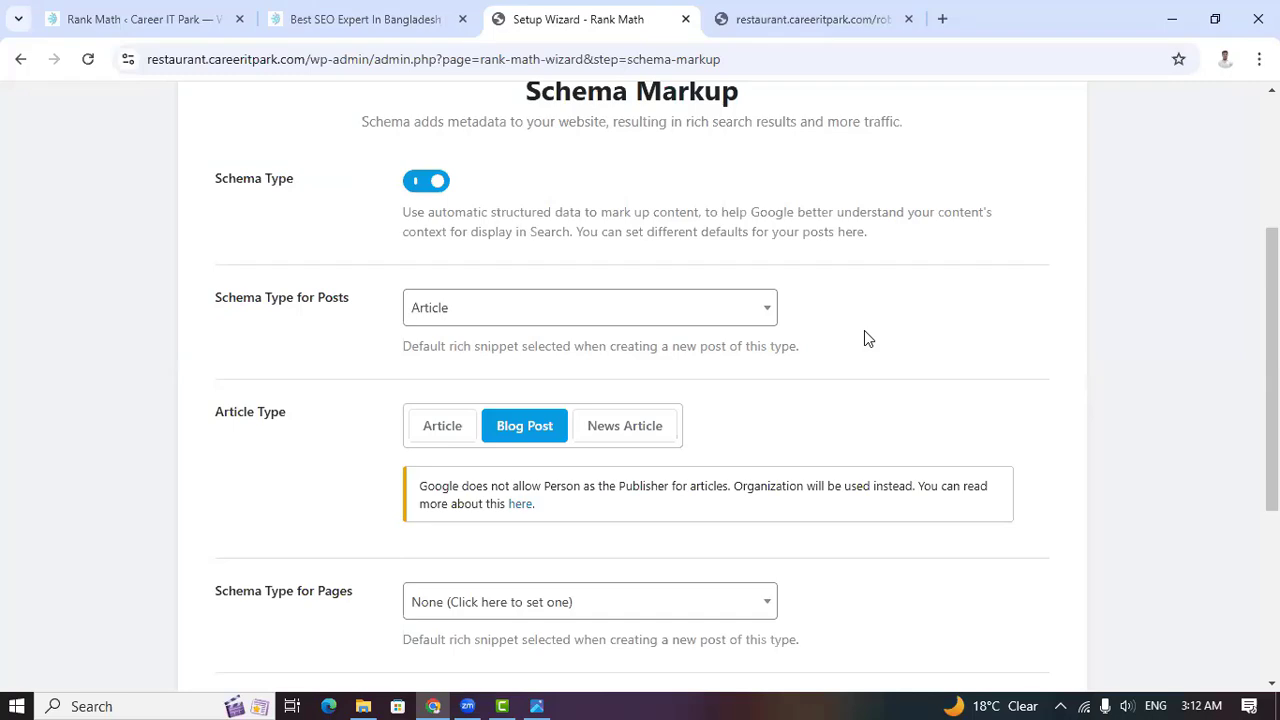
pyautogui.scroll(1, 846, 380)
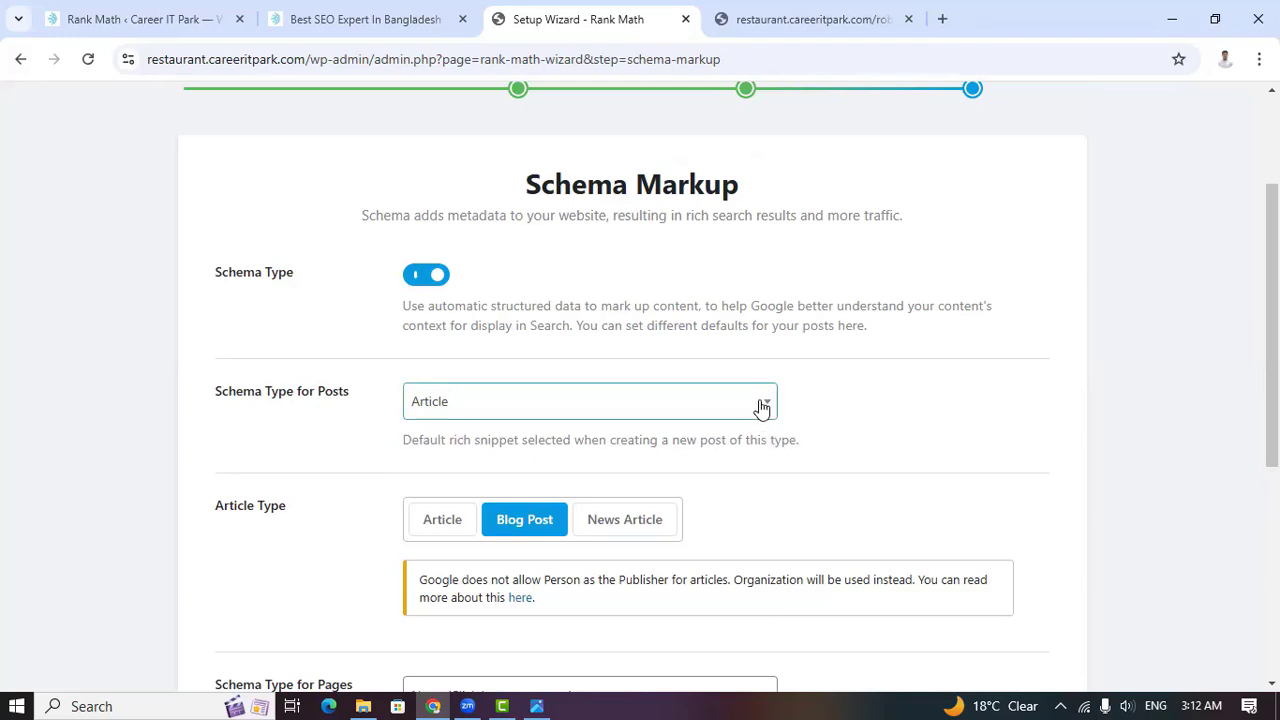
# Check the article type and the schema types for pages and landing pages, and save the Schema Markup settings as they are
pyautogui.scroll(-2, 517, 531)
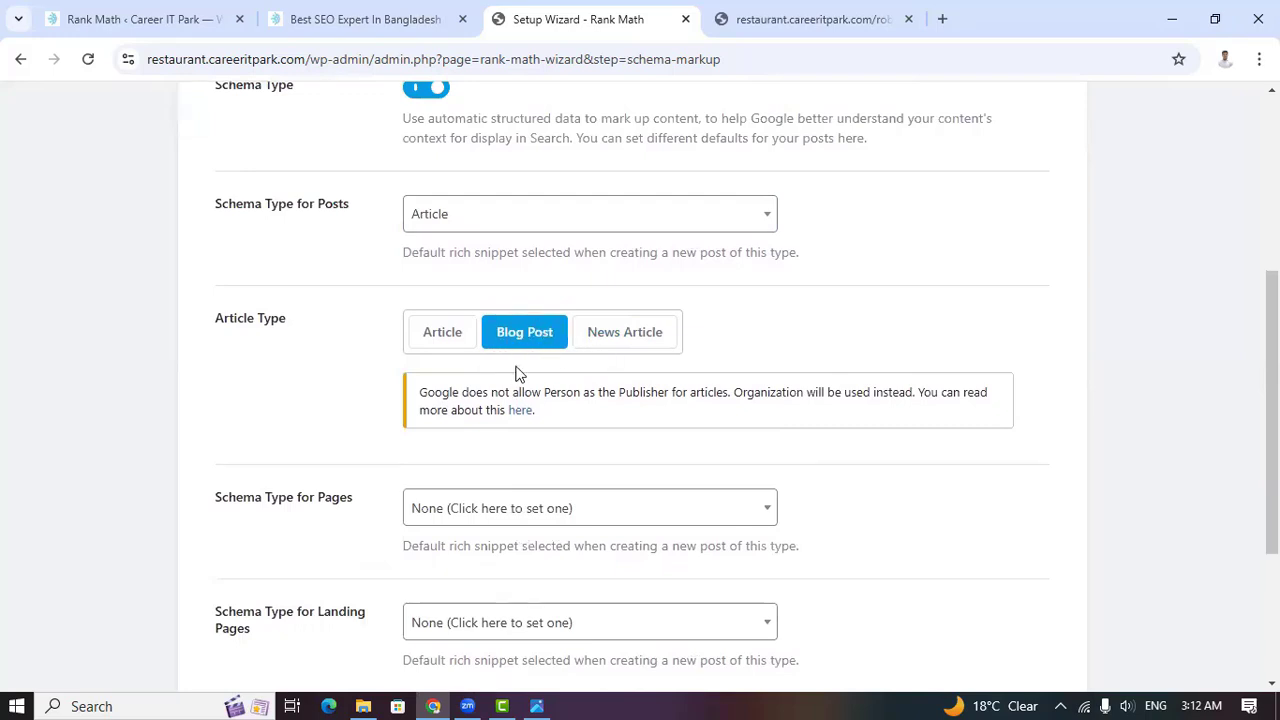
pyautogui.scroll(-1, 611, 457)
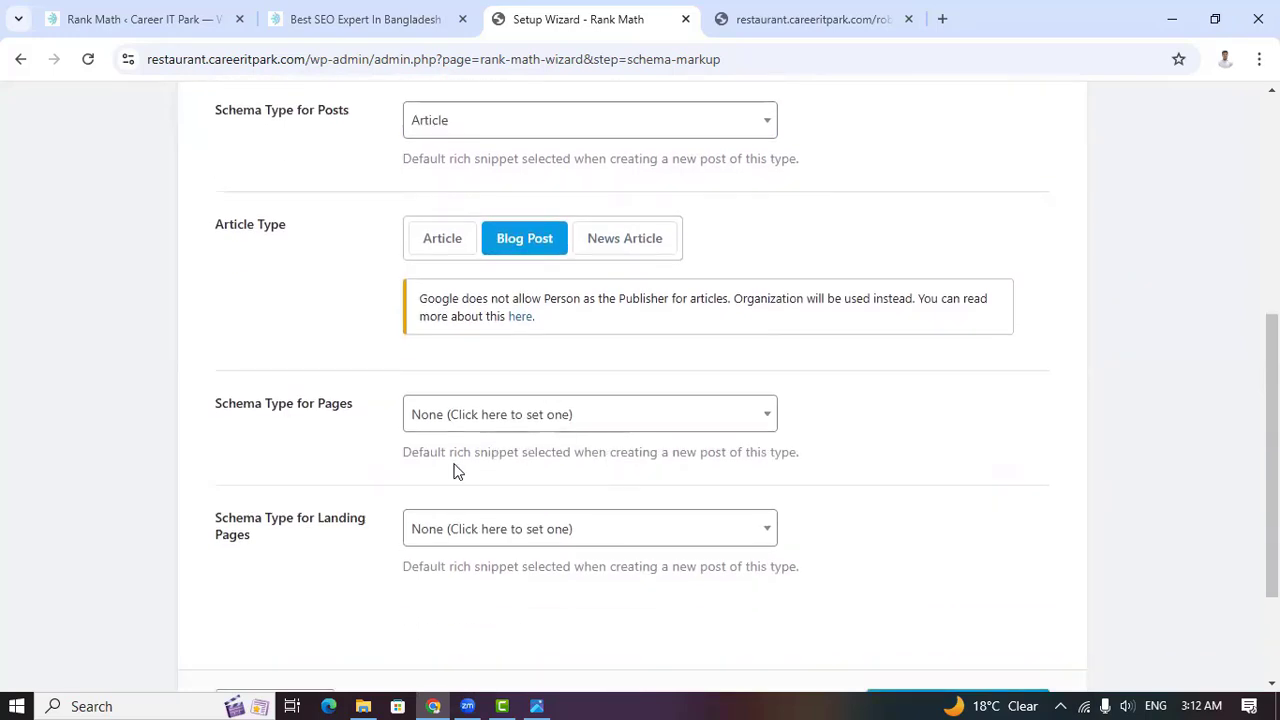
pyautogui.scroll(-2, 451, 471)
pyautogui.click(960, 561)
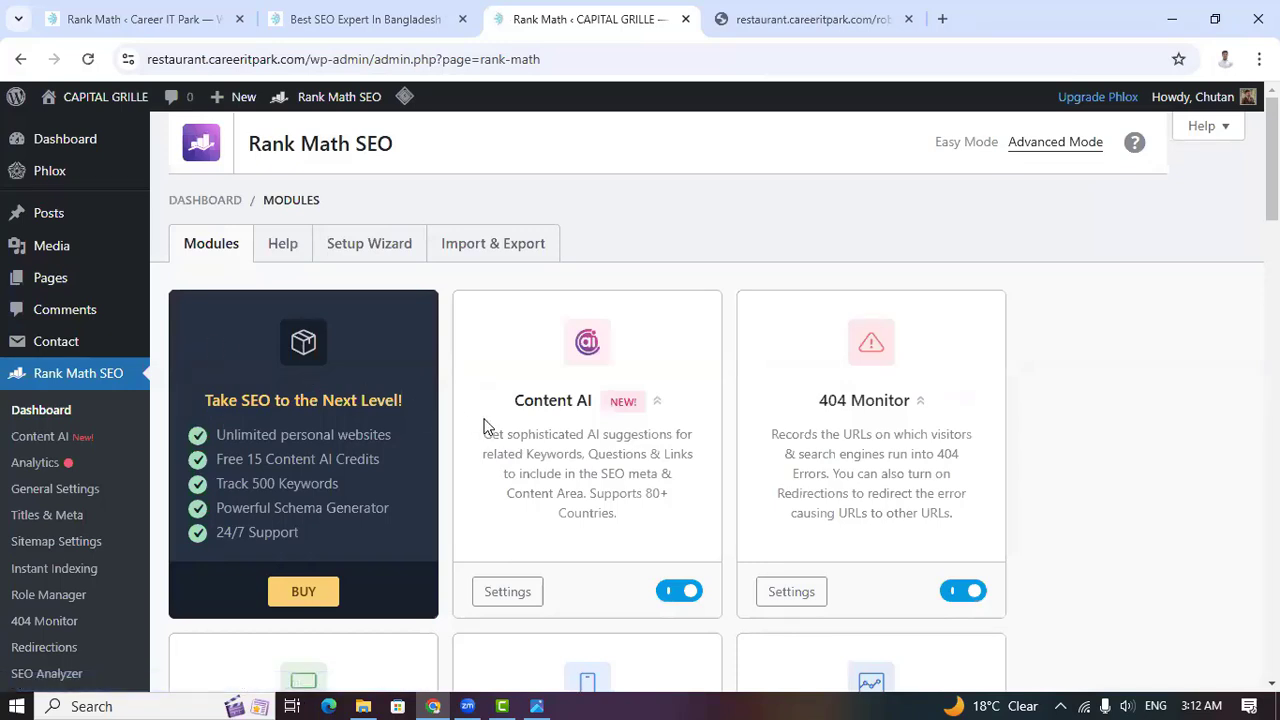
# Switch to the Career IT Park site and review its Rank Math modules from Content AI and 404 Monitor through Image SEO
pyautogui.click(200, 38)
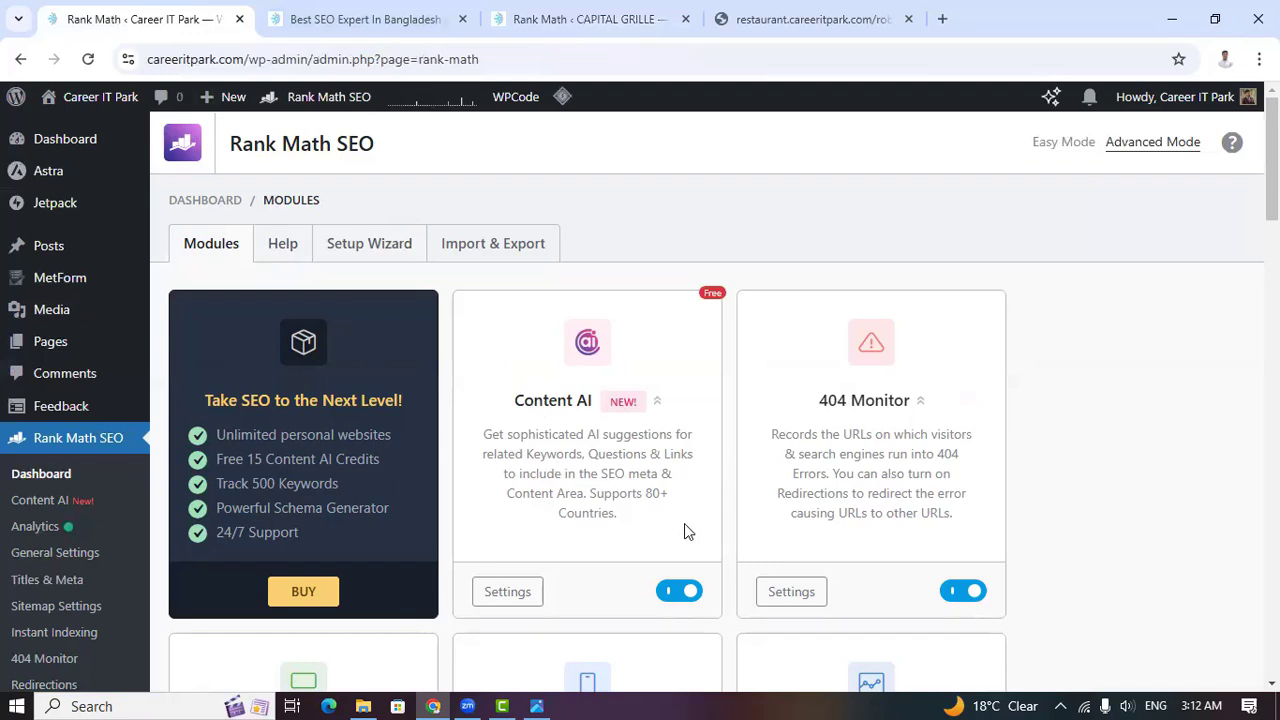
pyautogui.scroll(-1, 640, 572)
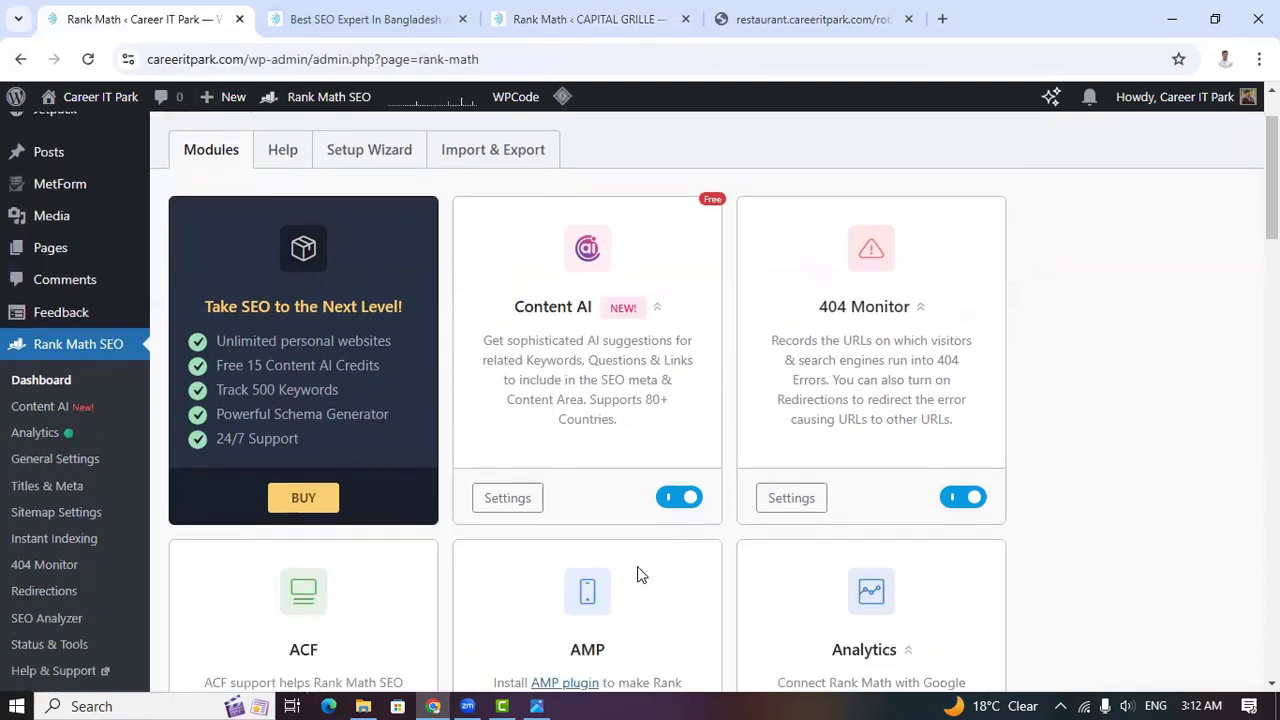
pyautogui.scroll(1, 636, 570)
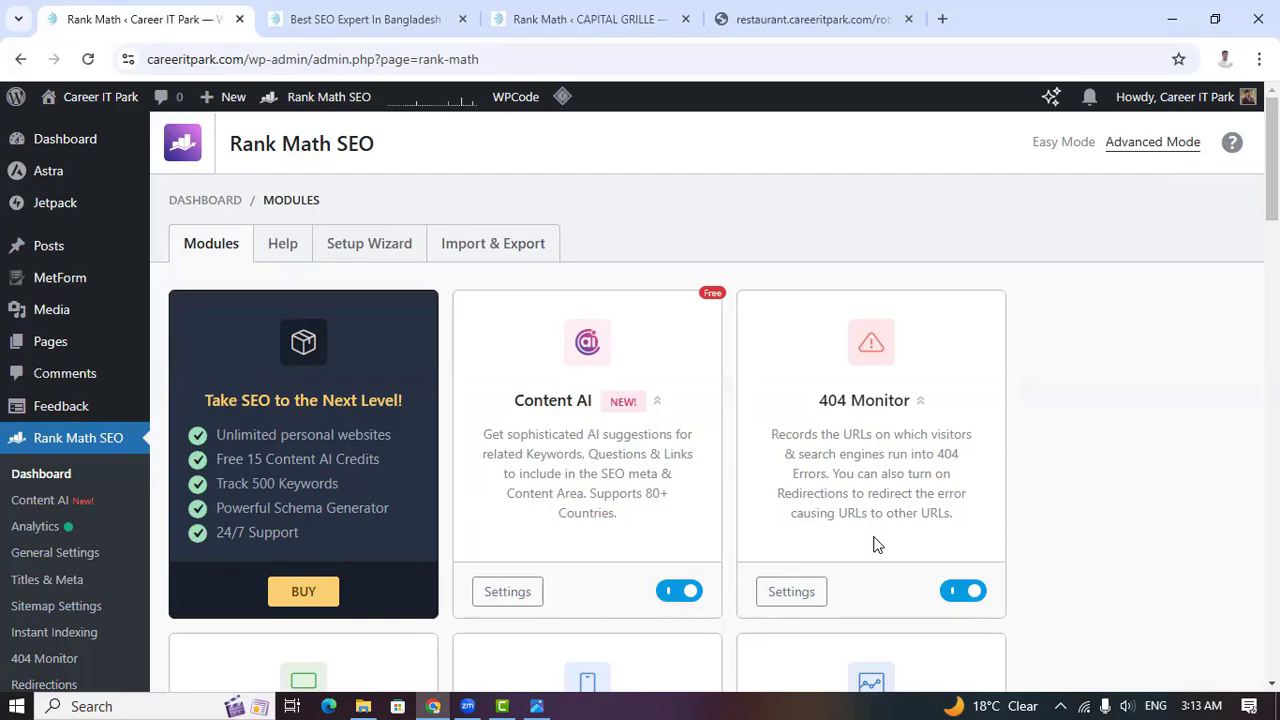
pyautogui.scroll(-1, 873, 544)
pyautogui.scroll(-1, 873, 544)
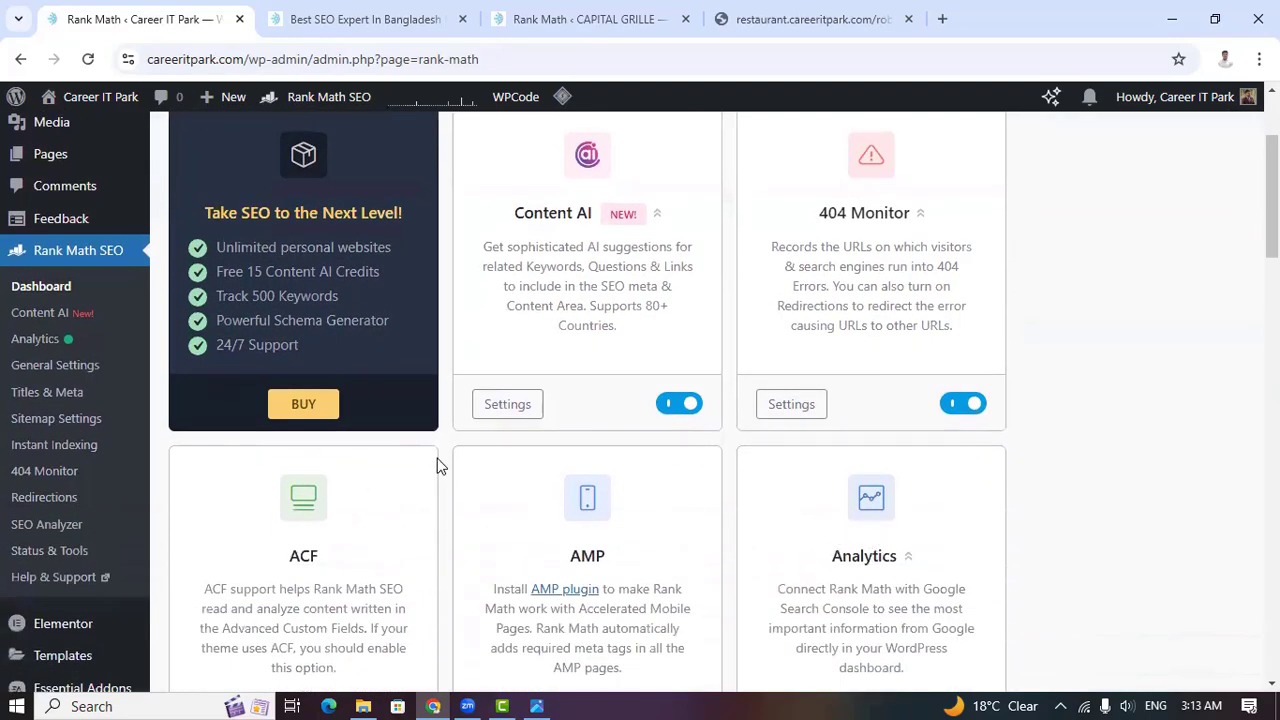
pyautogui.scroll(-1, 400, 497)
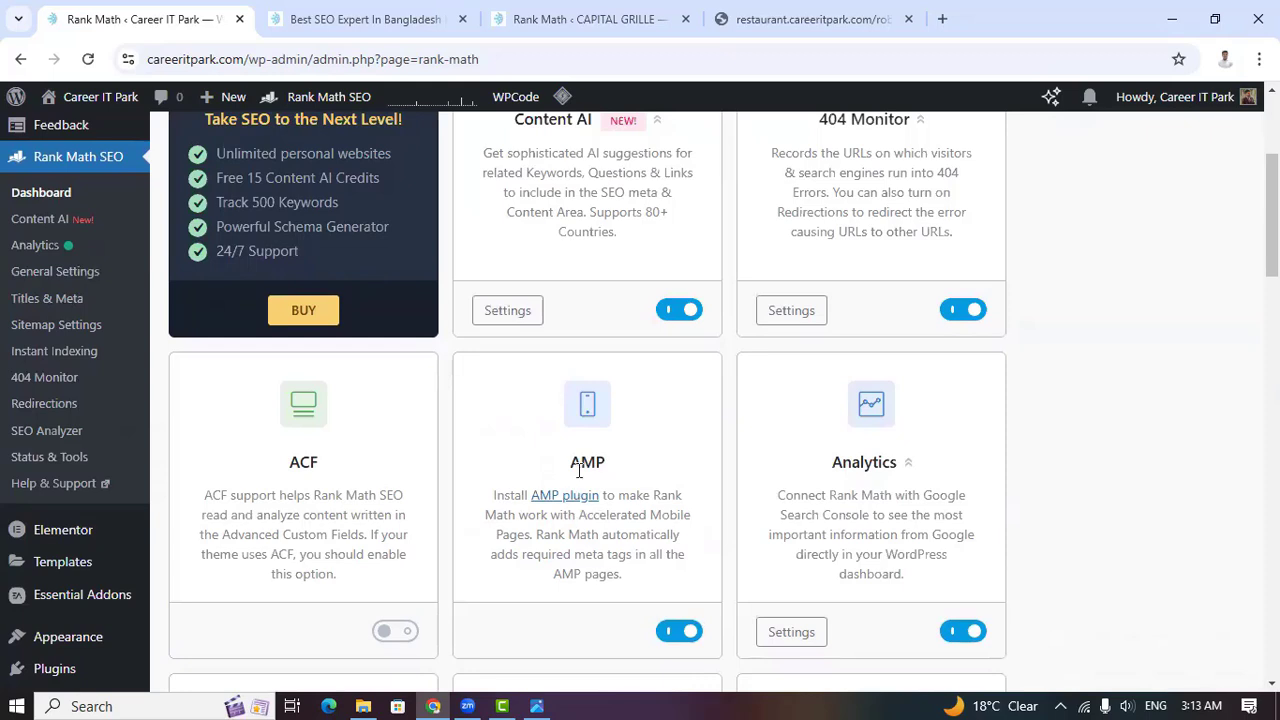
pyautogui.scroll(-1, 693, 622)
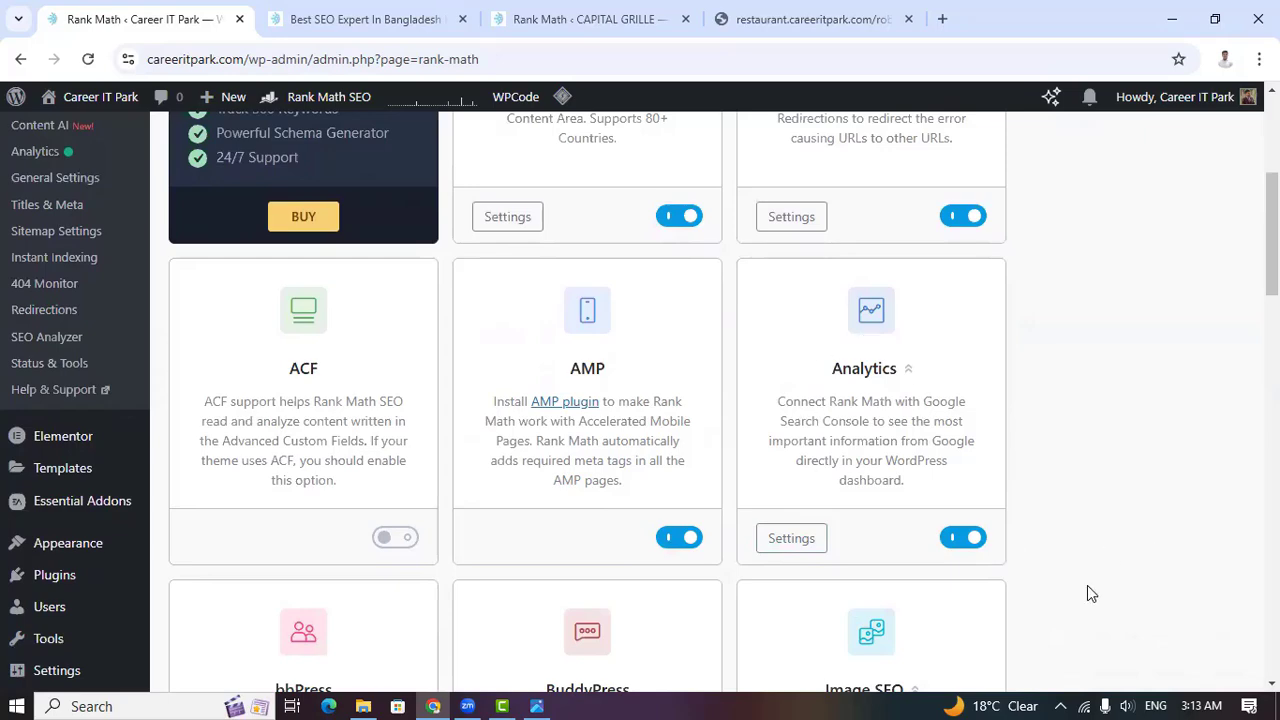
pyautogui.scroll(-2, 1003, 563)
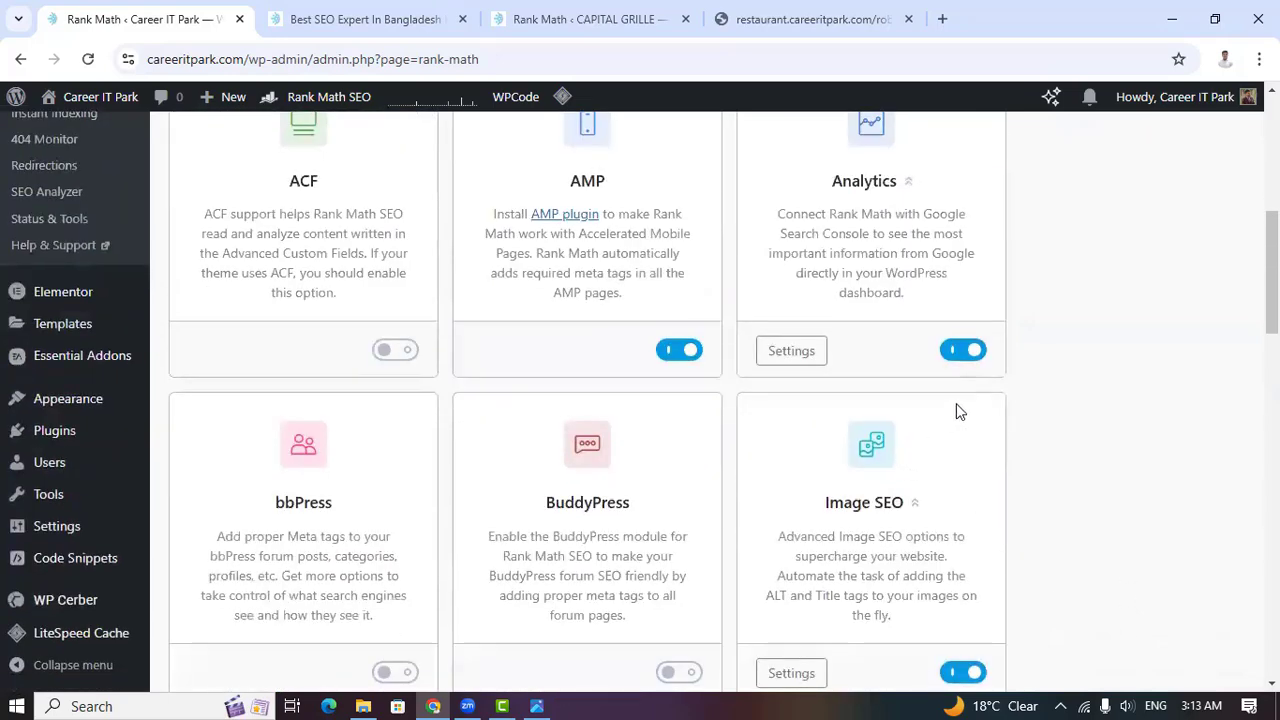
# Review the remaining Rank Math modules from Instant Indexing through WooCommerce, including Redirections, Schema and Sitemap
pyautogui.scroll(-2, 855, 528)
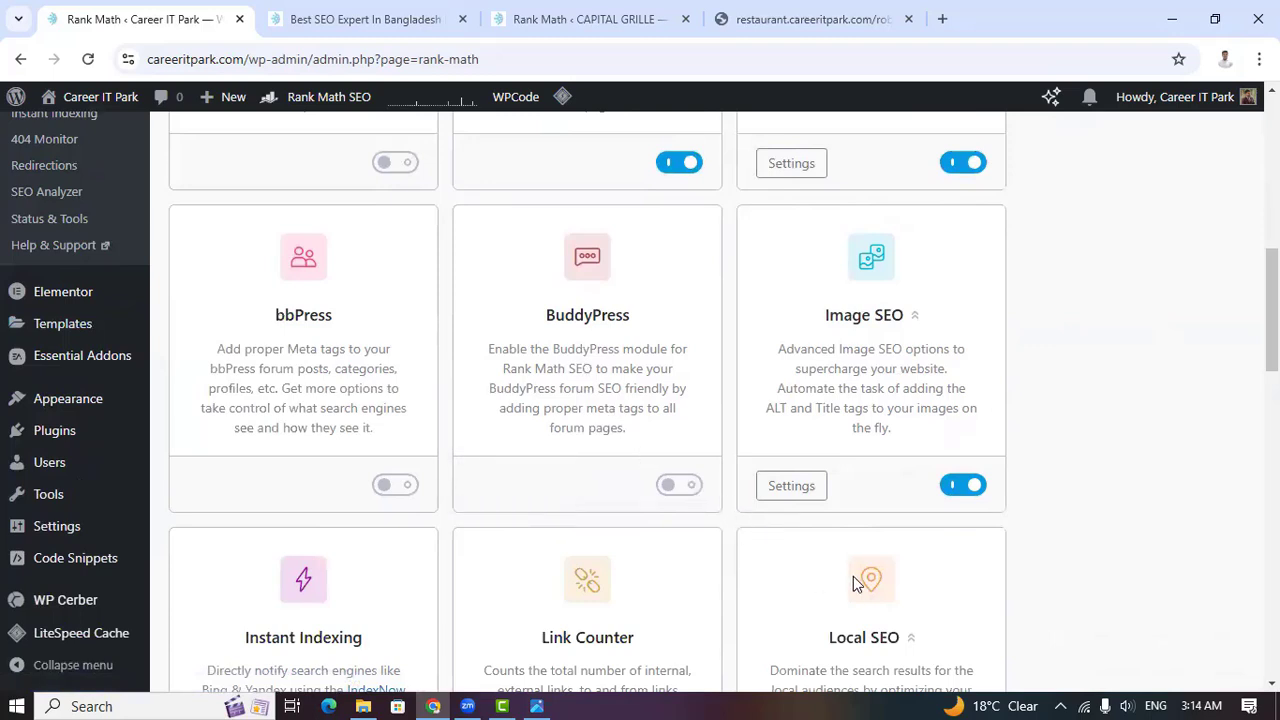
pyautogui.scroll(-1, 853, 576)
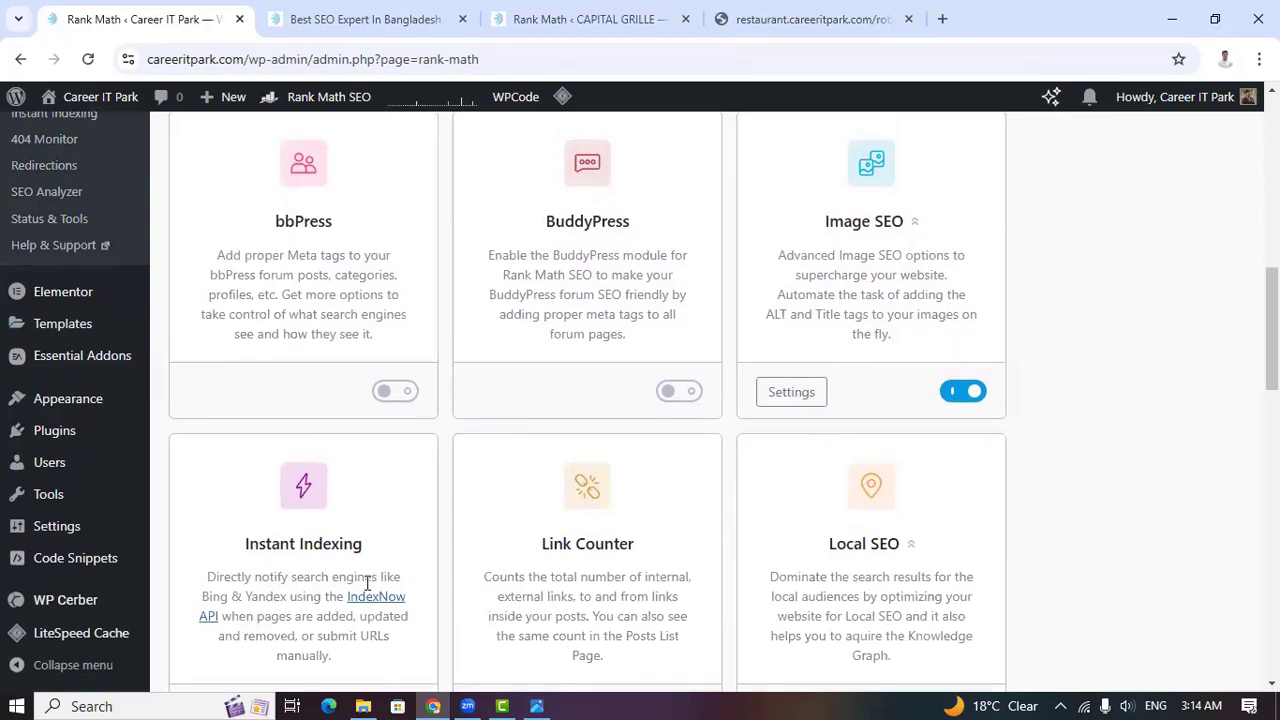
pyautogui.scroll(-2, 368, 590)
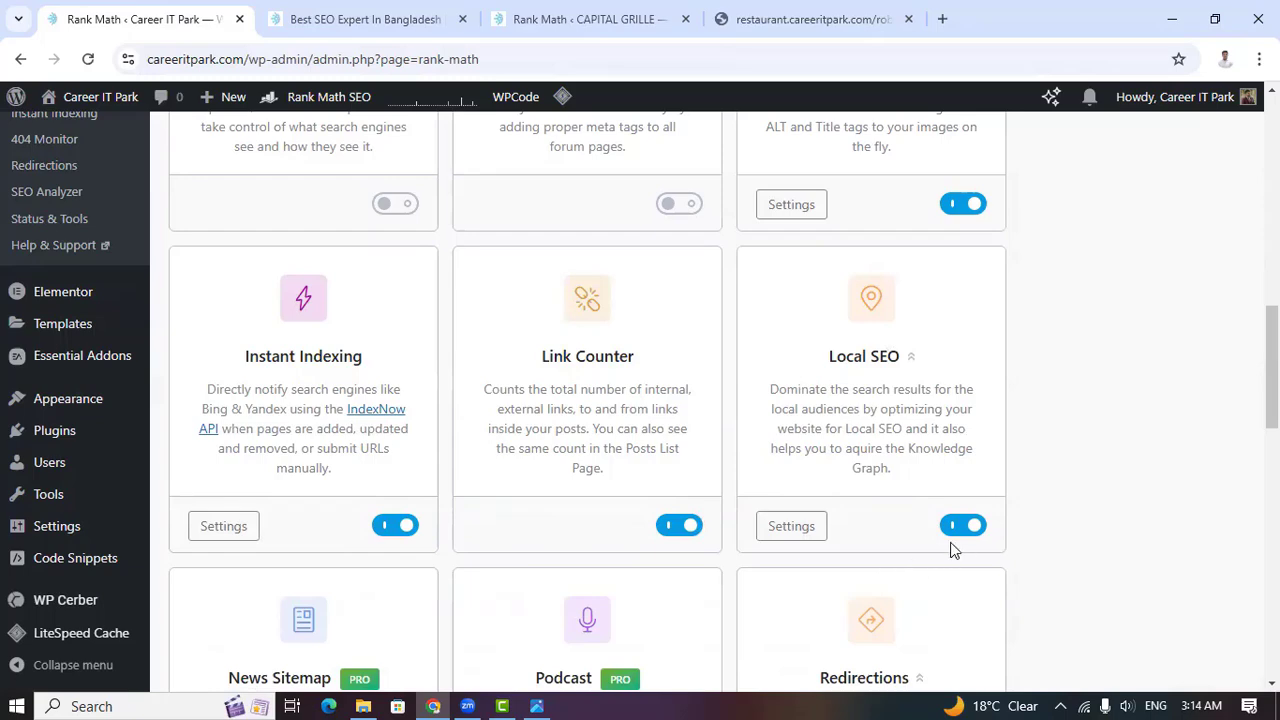
pyautogui.scroll(-2, 955, 540)
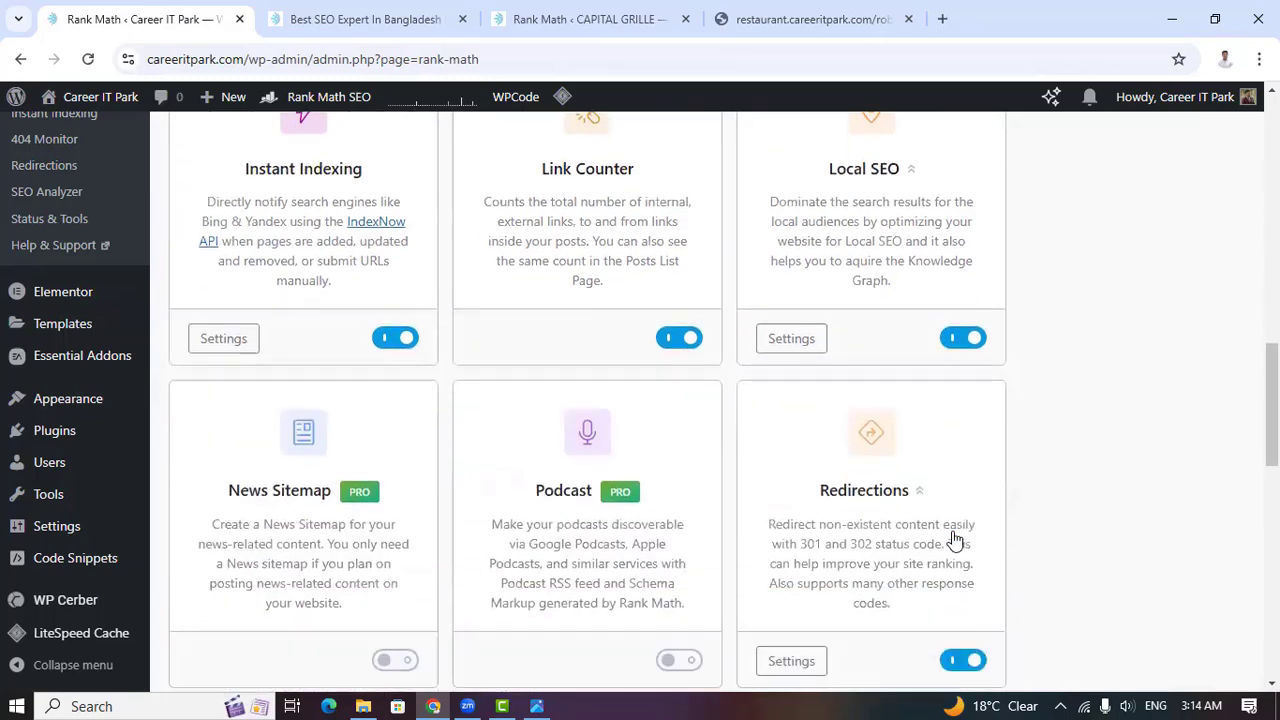
pyautogui.scroll(-1, 380, 561)
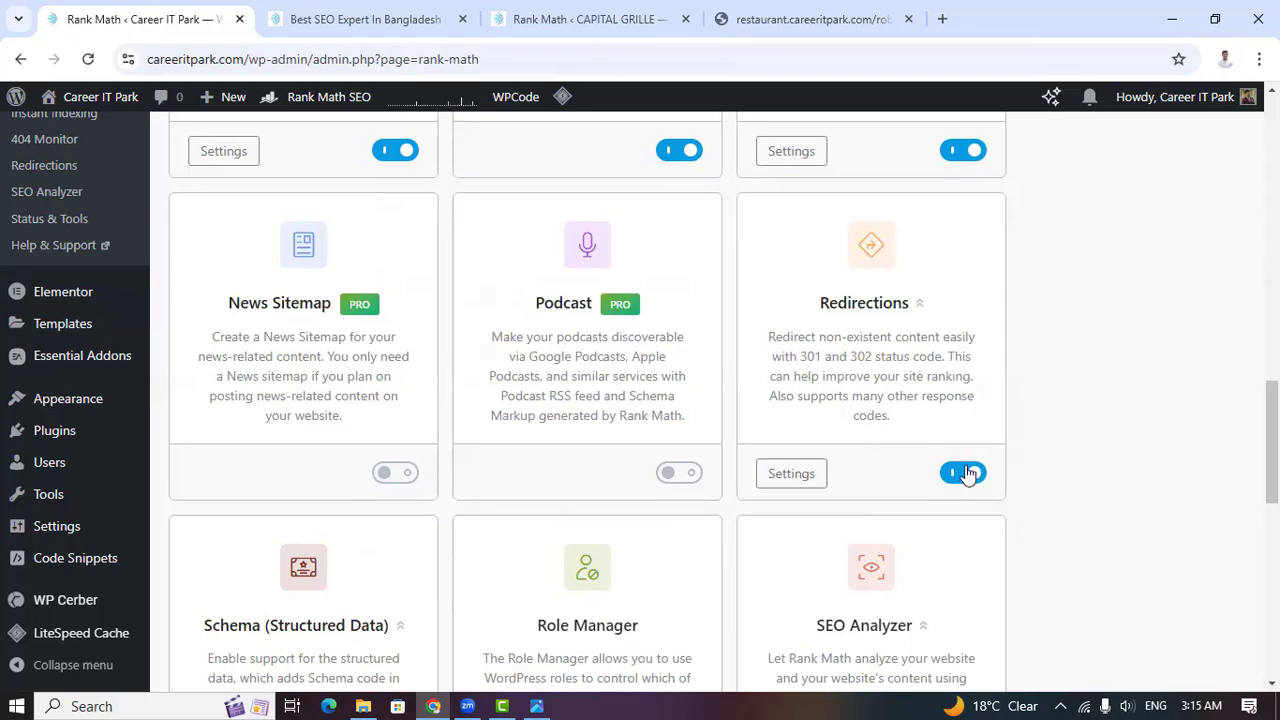
pyautogui.scroll(-1, 968, 468)
pyautogui.scroll(-2, 1031, 420)
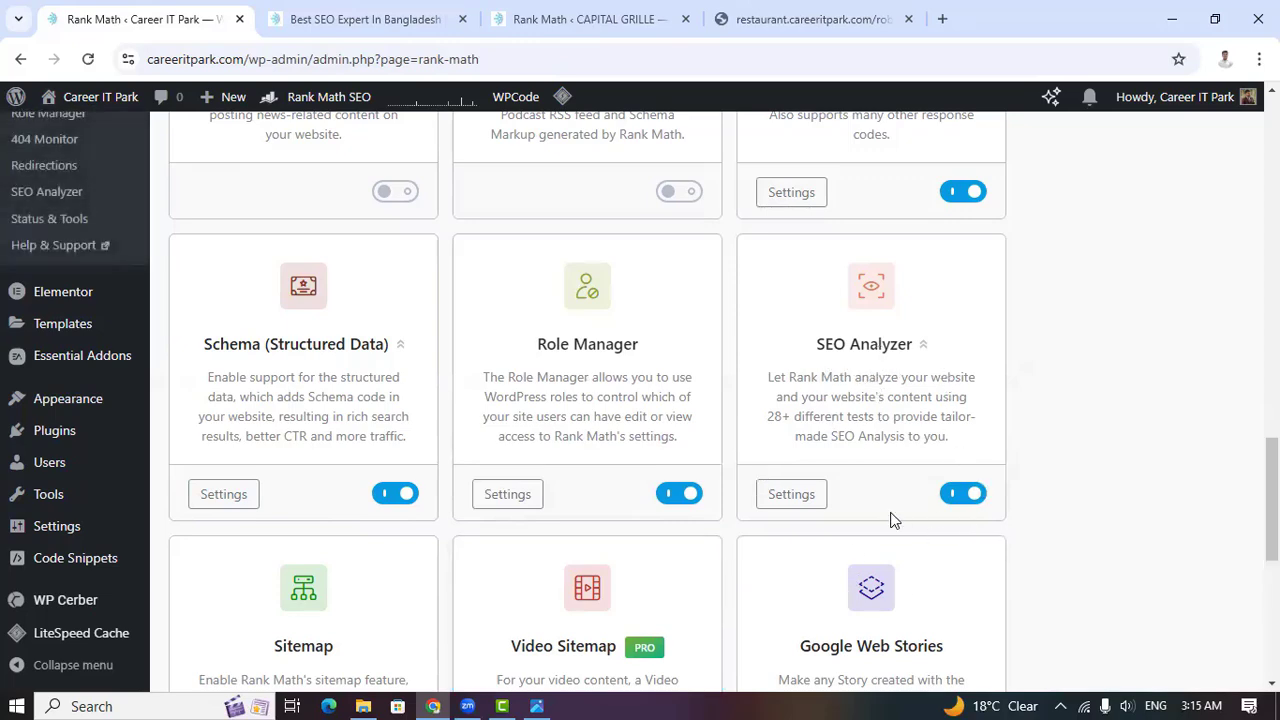
pyautogui.scroll(-3, 1057, 374)
pyautogui.scroll(-2, 1040, 500)
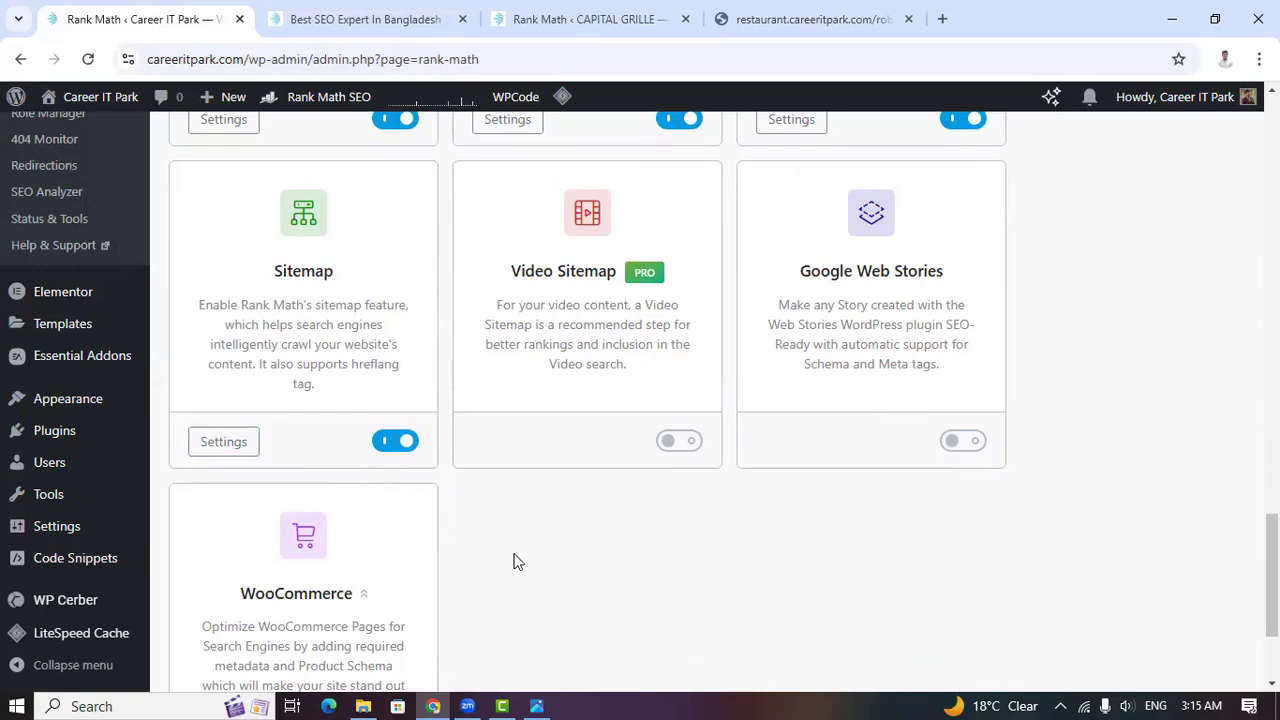
pyautogui.scroll(3, 515, 560)
pyautogui.scroll(4, 515, 560)
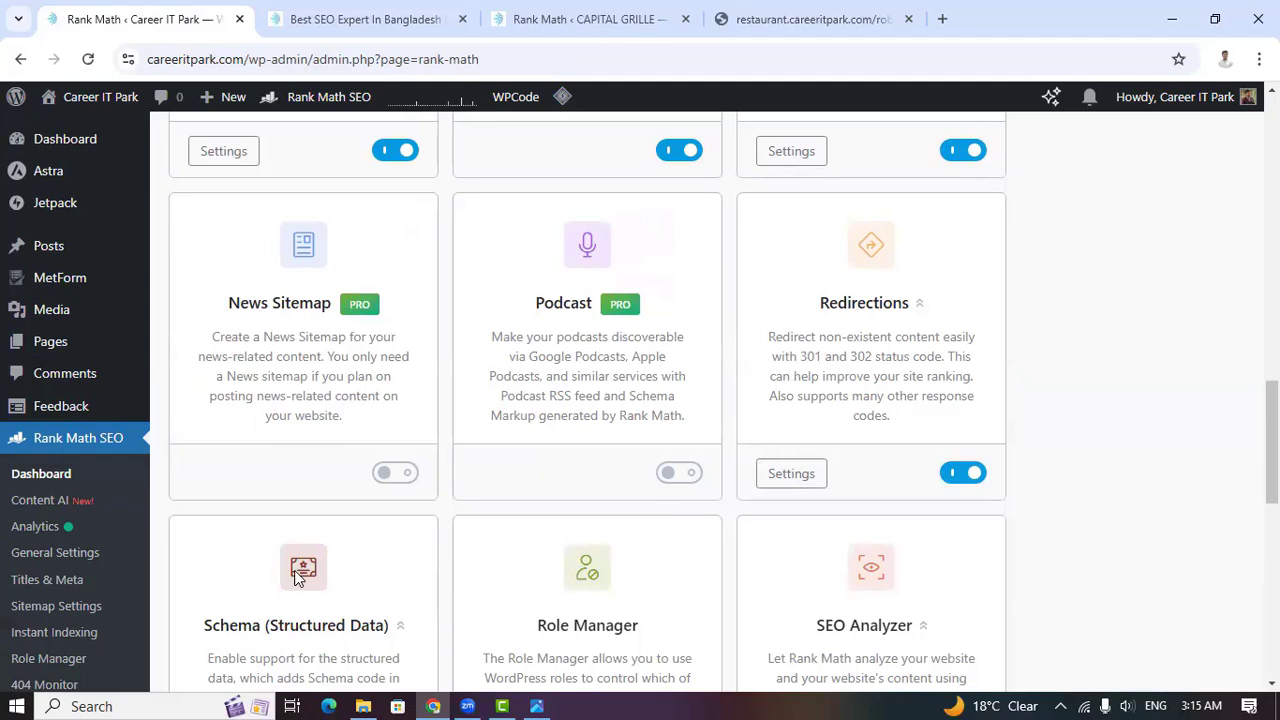
pyautogui.scroll(-1, 295, 578)
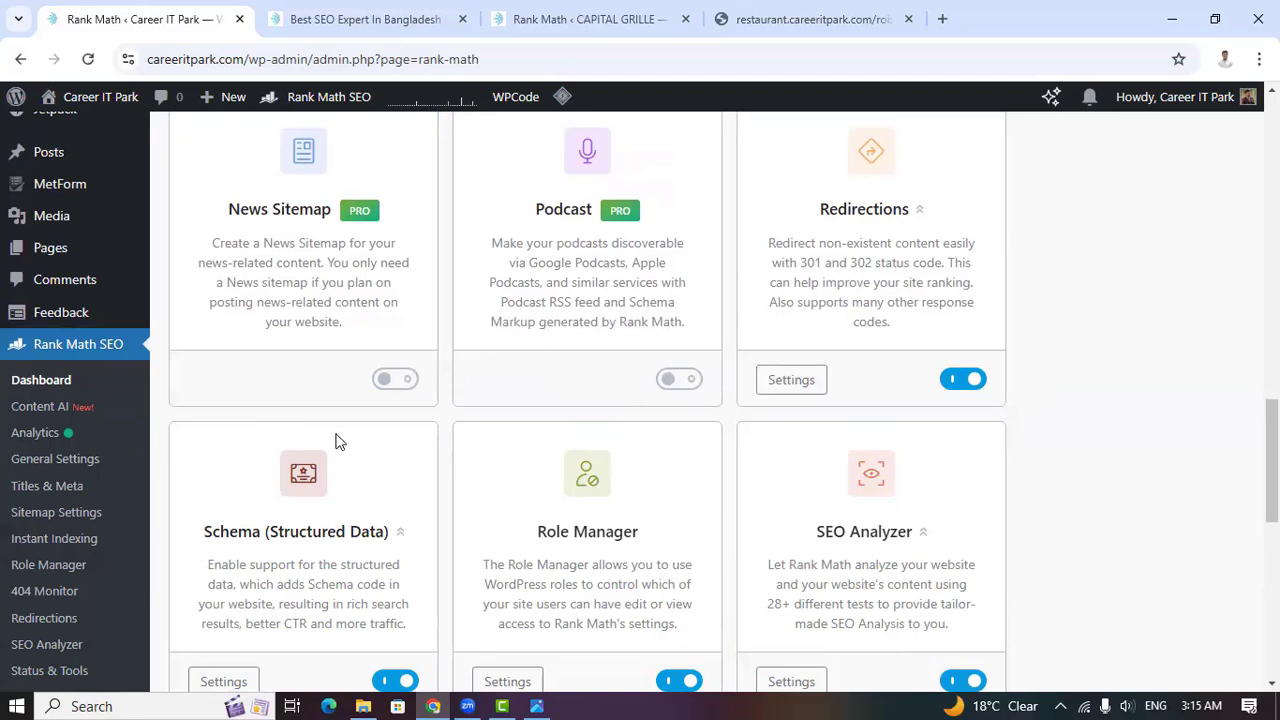
# Open Content AI and look through its AI tools, from Blog Post Wizard to the SEO and paragraph tools
pyautogui.click(44, 418)
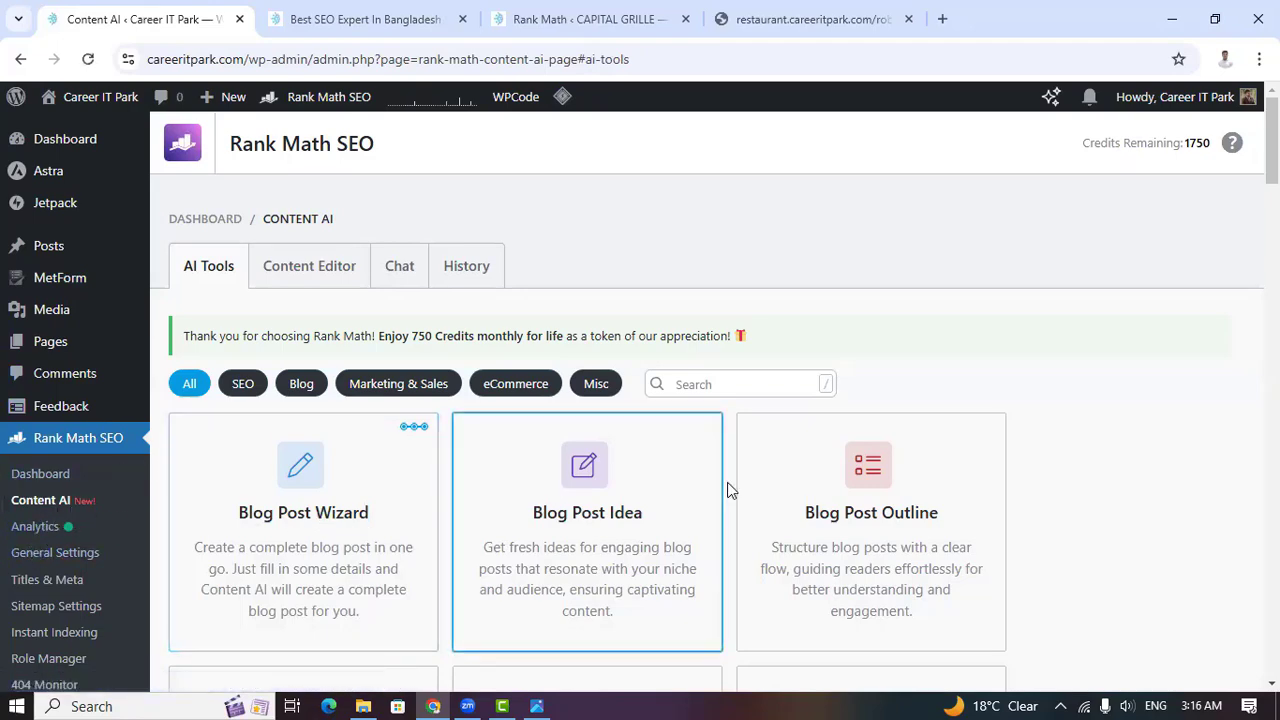
pyautogui.scroll(-2, 1133, 500)
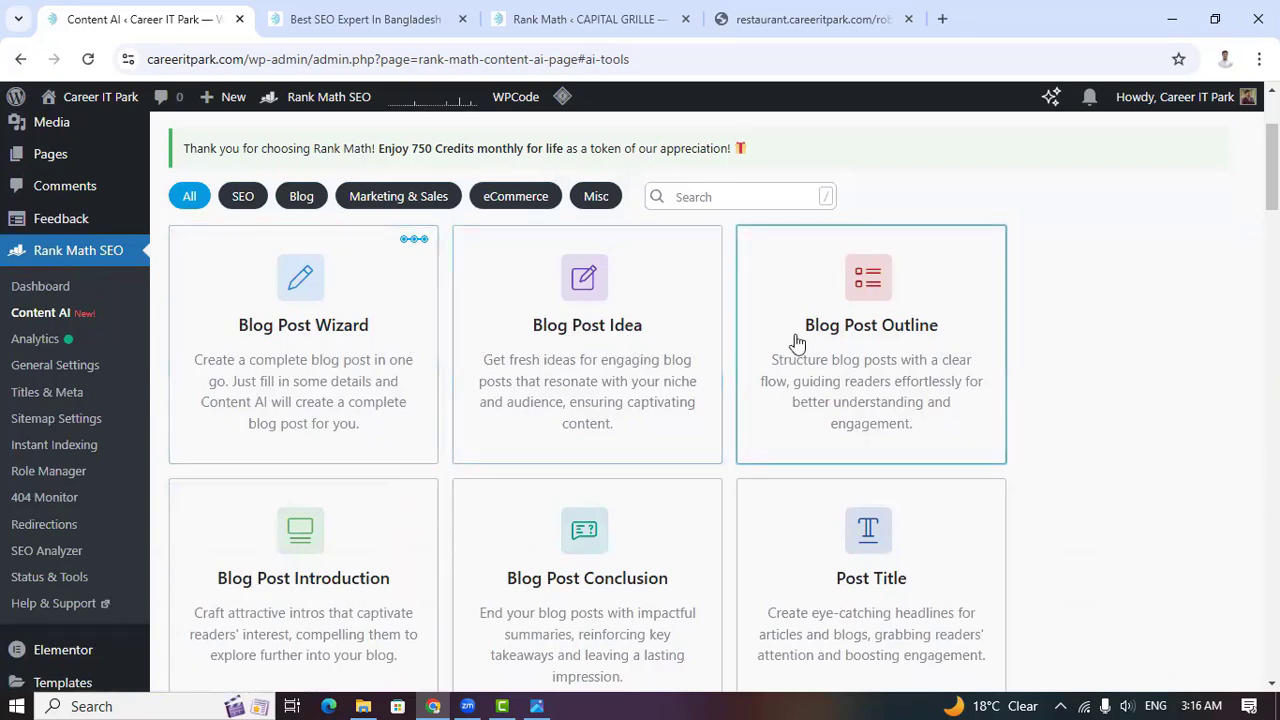
pyautogui.scroll(-1, 698, 544)
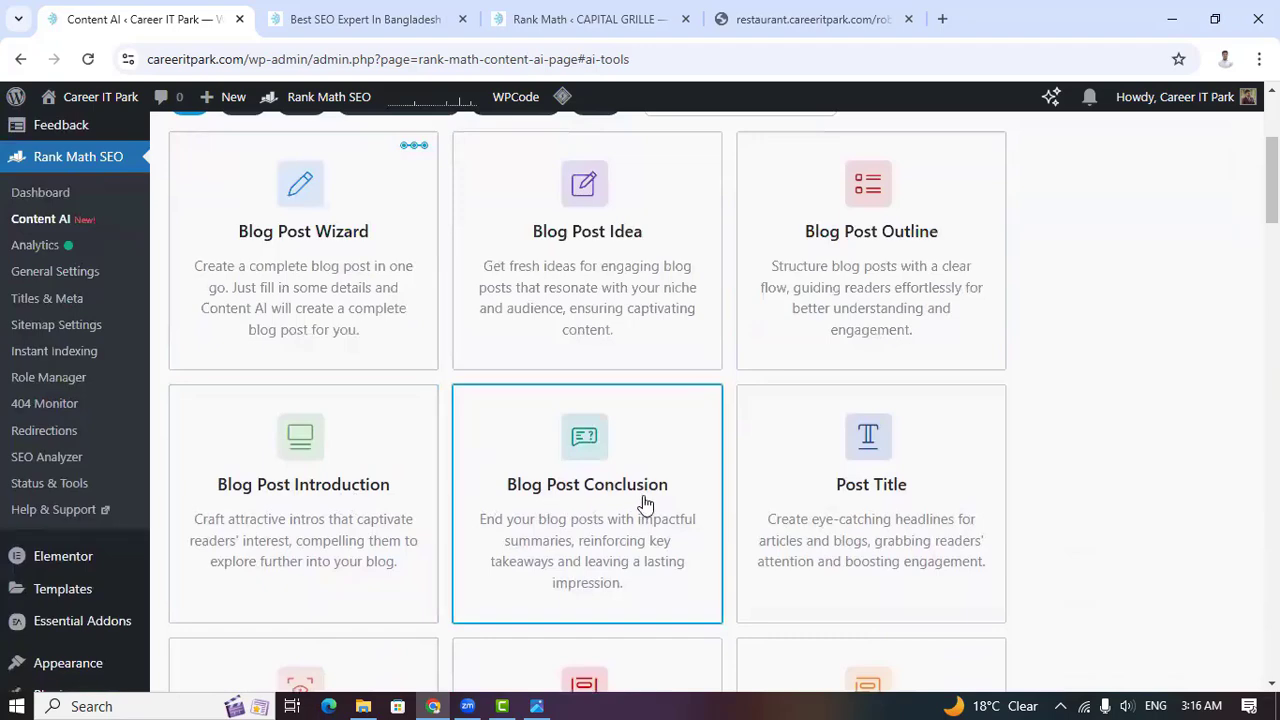
pyautogui.scroll(-3, 875, 508)
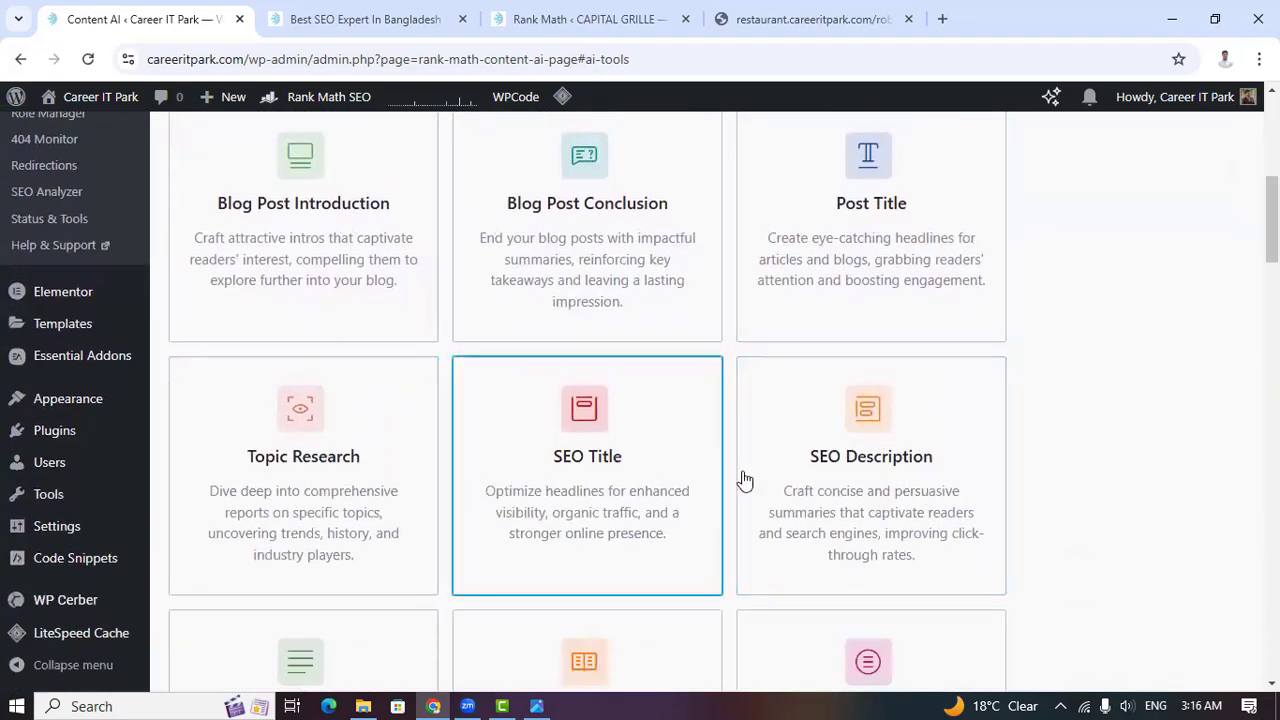
pyautogui.scroll(-2, 900, 480)
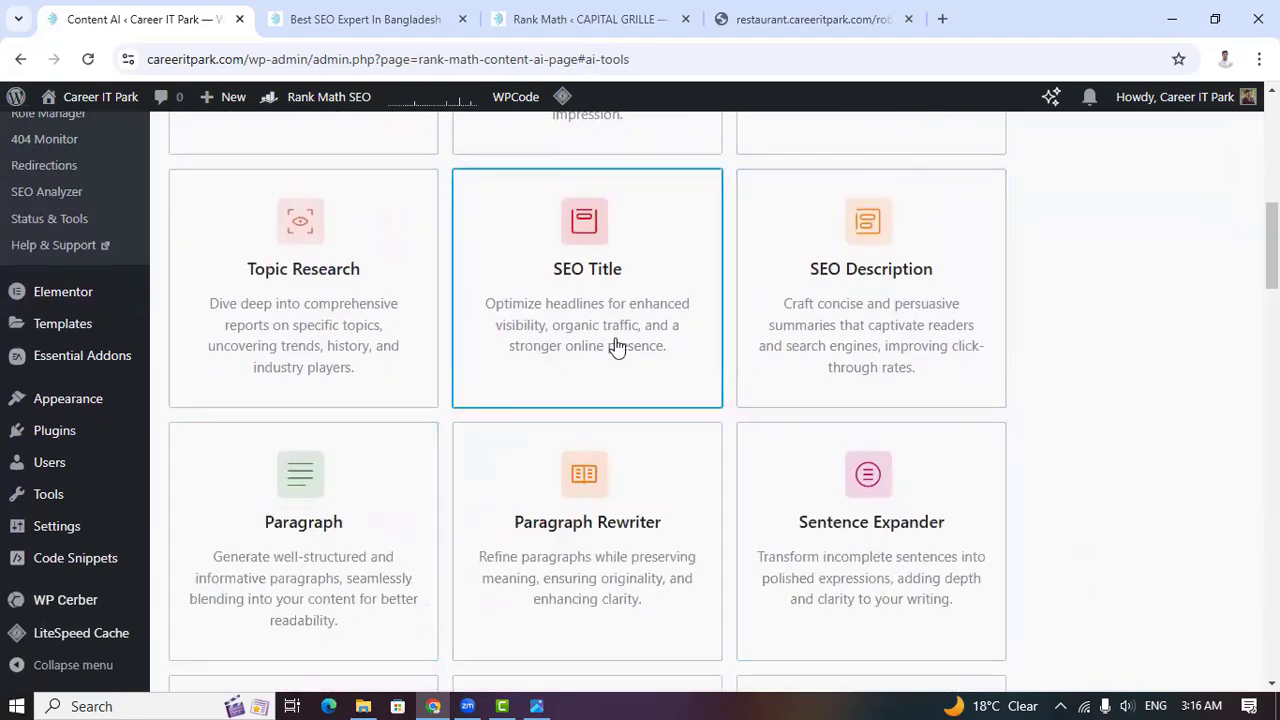
pyautogui.scroll(3, 600, 470)
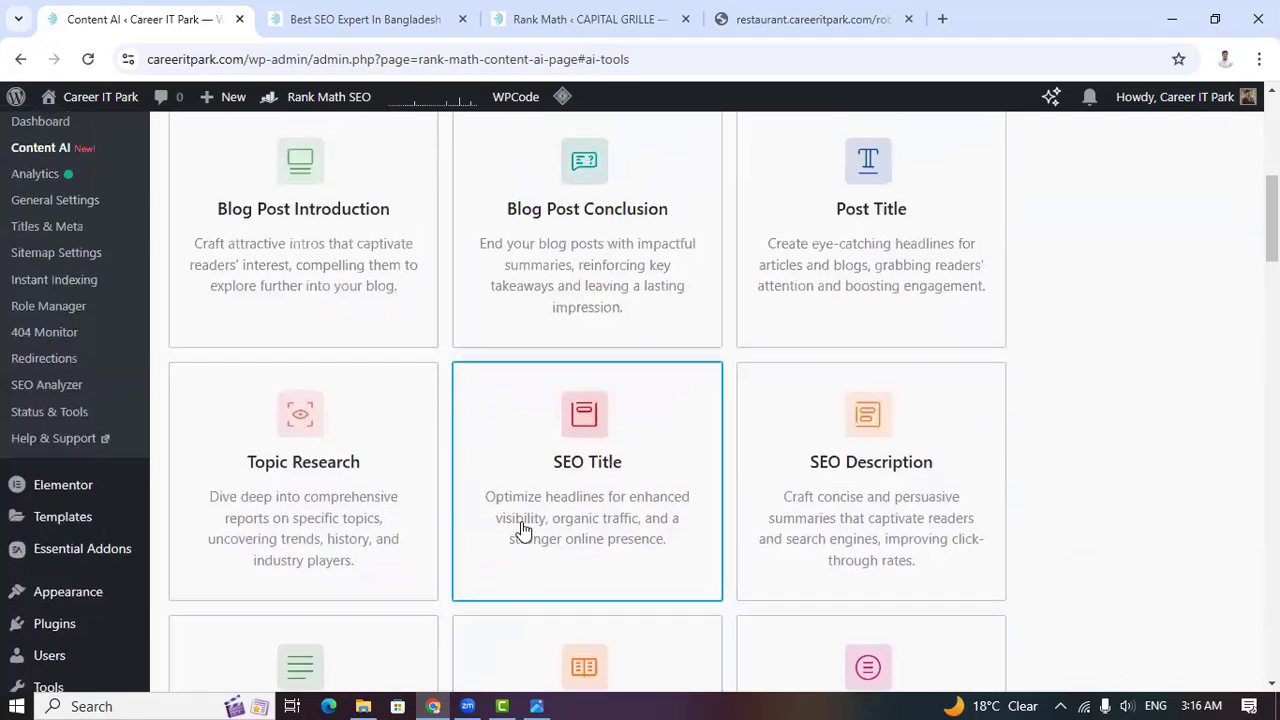
pyautogui.scroll(-2, 600, 540)
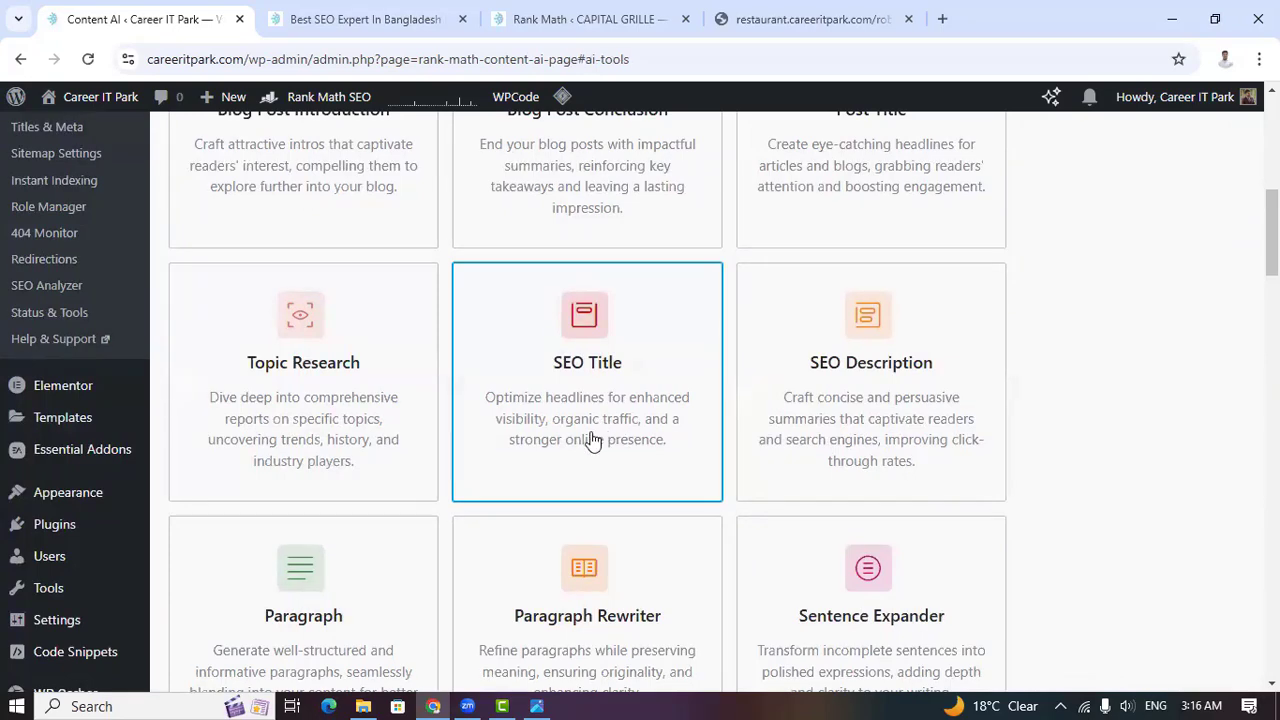
pyautogui.scroll(1, 583, 445)
pyautogui.scroll(-1, 593, 408)
# Open the SEO Title tool, check its input fields from Post Title to Output Language, and close it without generating anything
pyautogui.click(589, 400)
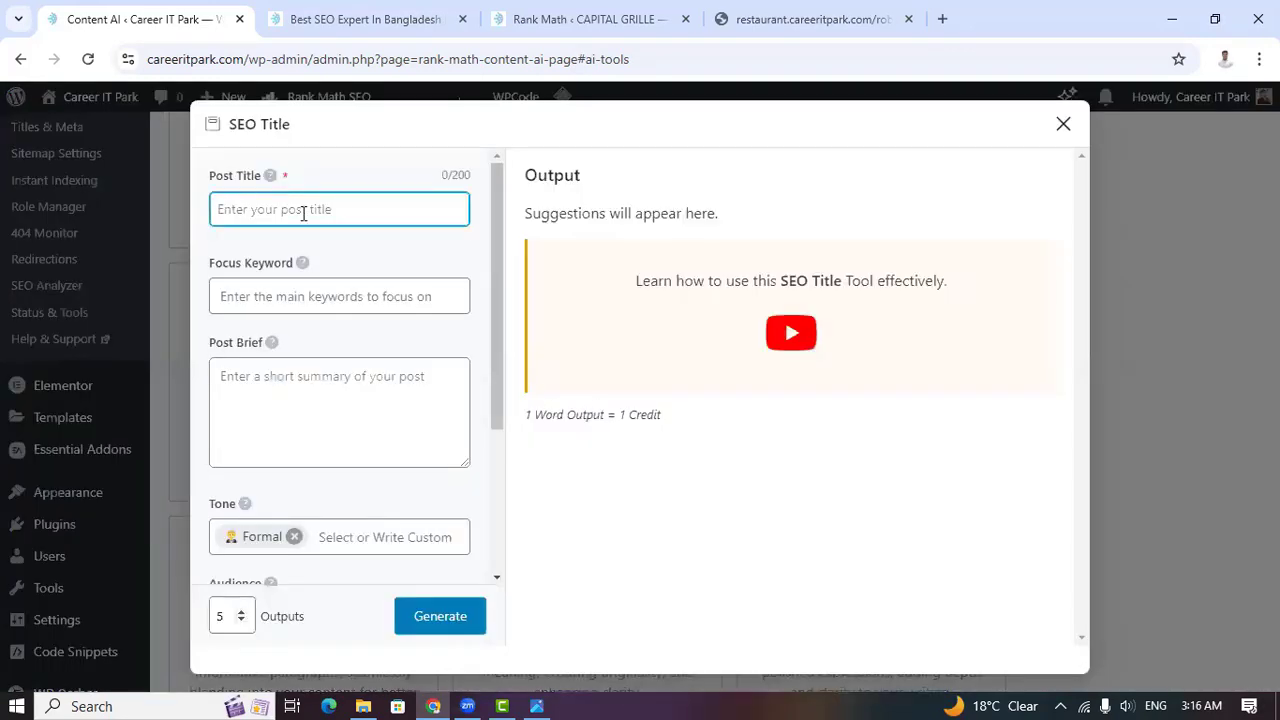
pyautogui.click(327, 308)
pyautogui.click(327, 307)
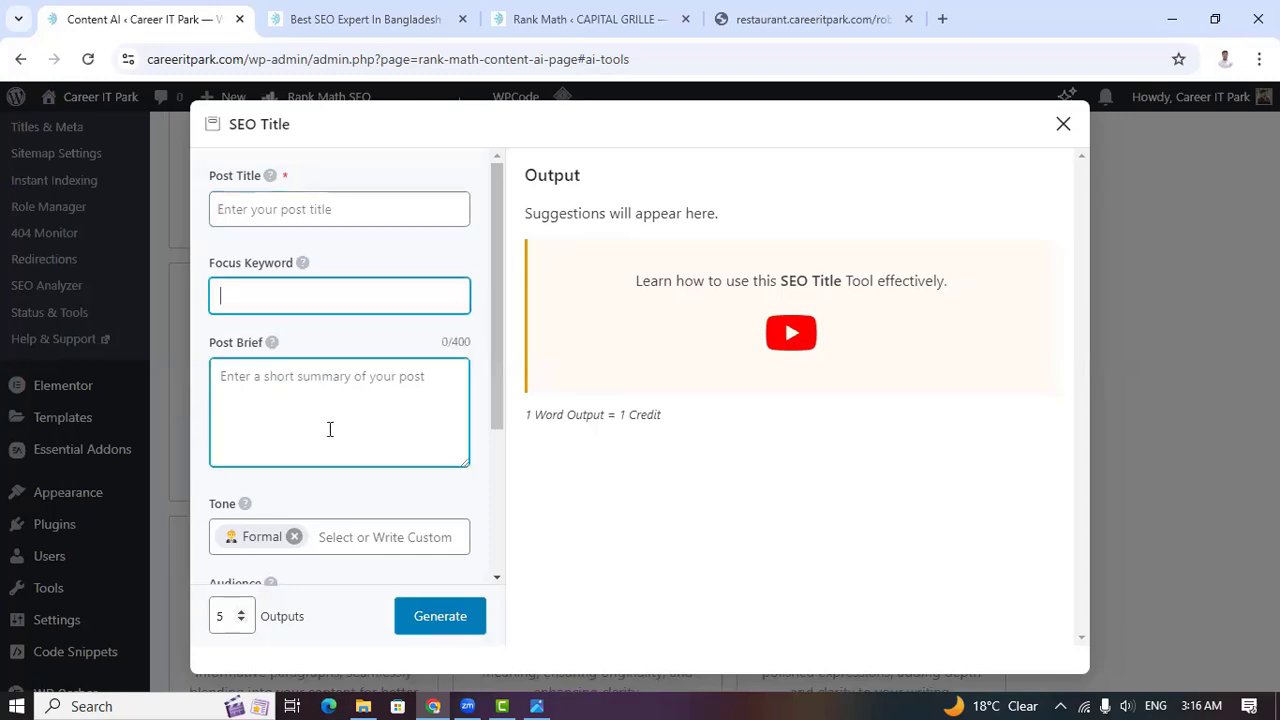
pyautogui.click(322, 405)
pyautogui.scroll(-2, 340, 531)
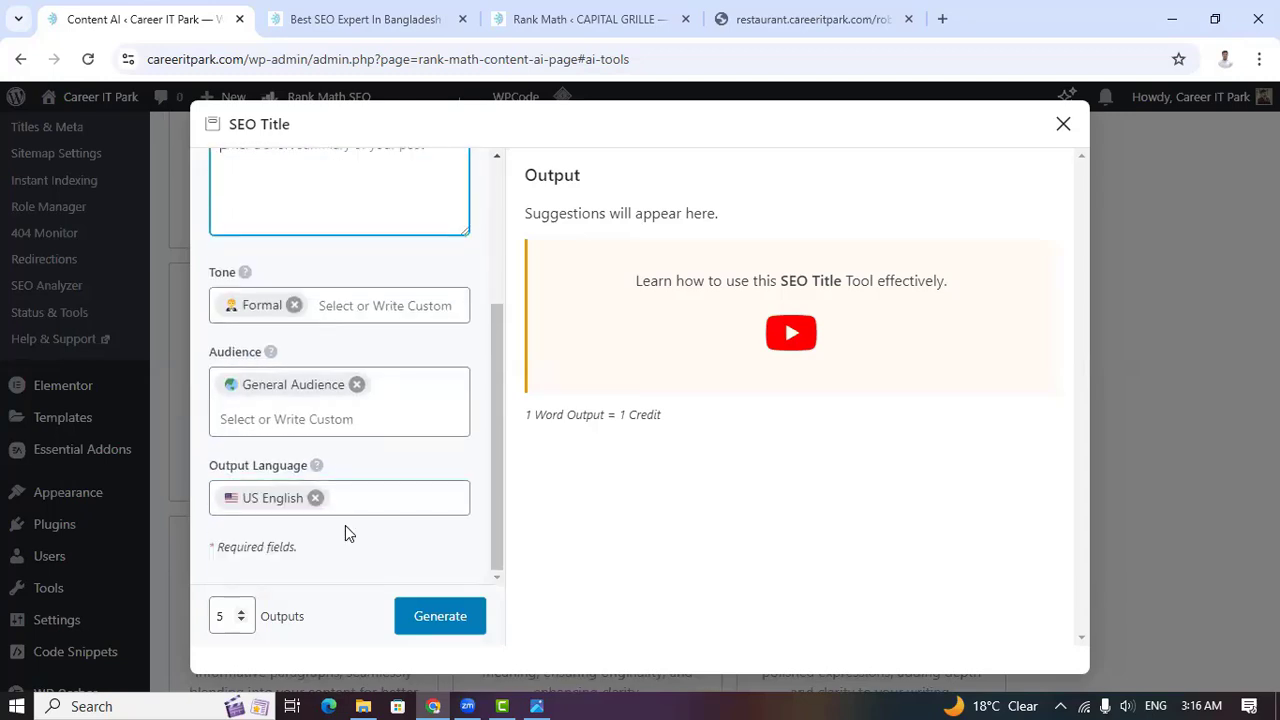
pyautogui.click(380, 408)
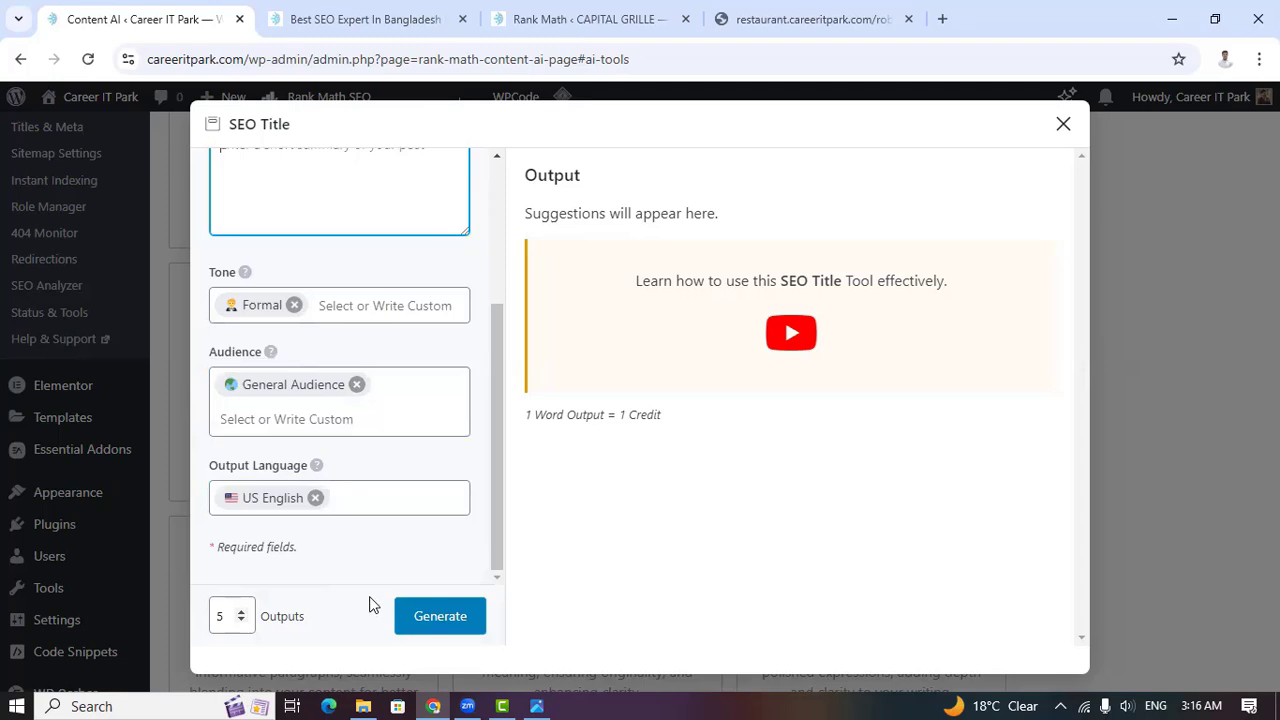
pyautogui.scroll(2, 360, 537)
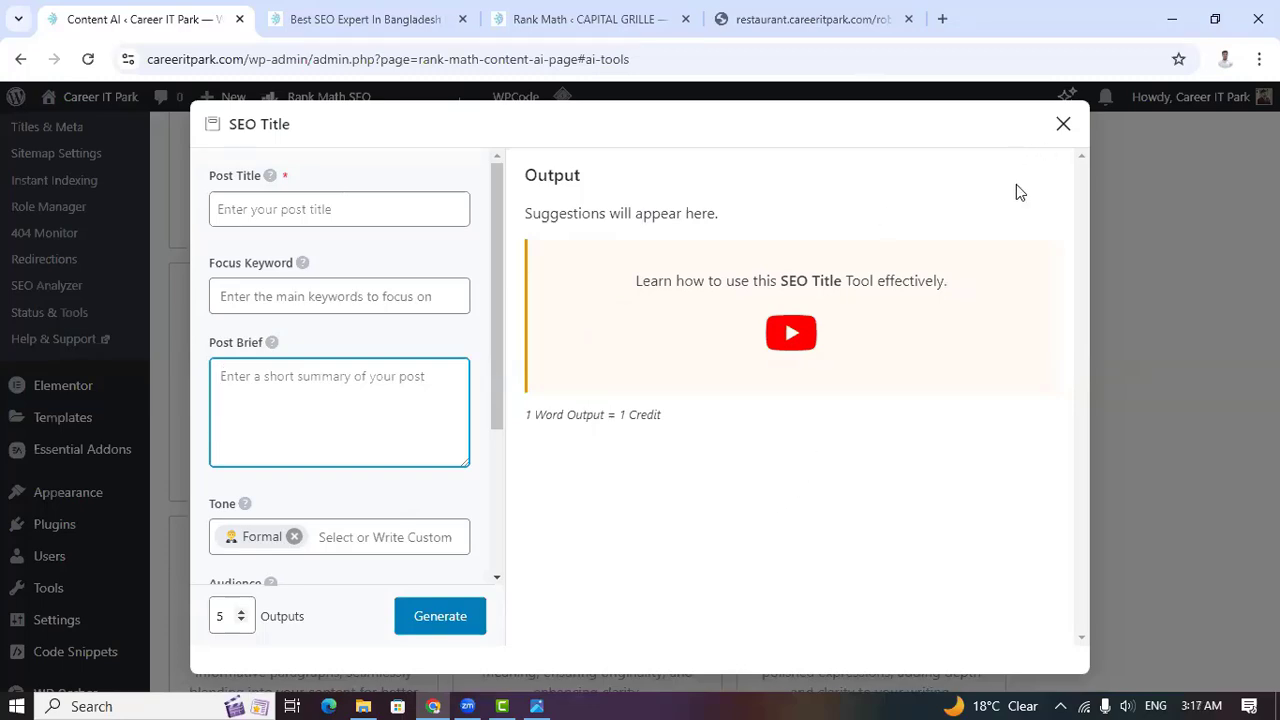
pyautogui.click(1063, 127)
# Open Rank Math Analytics and examine the dashboard's optimization score, search statistics and keyword positions
pyautogui.scroll(3, 88, 510)
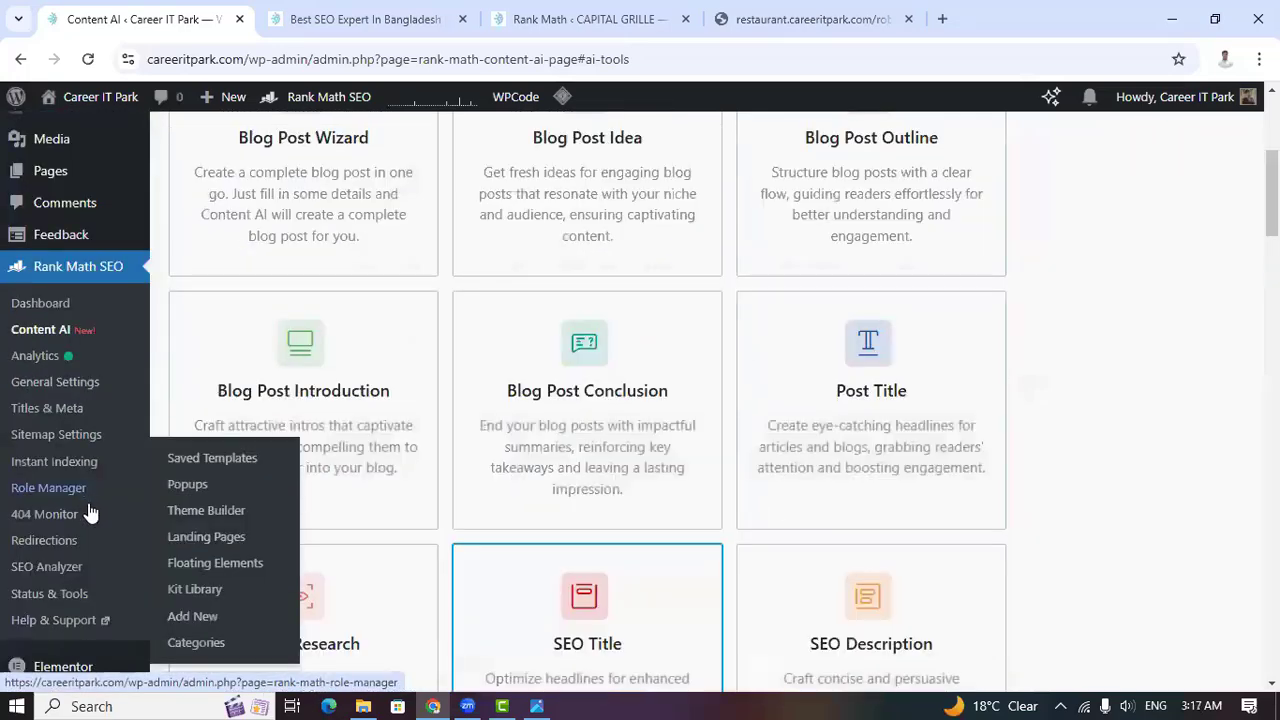
pyautogui.click(30, 357)
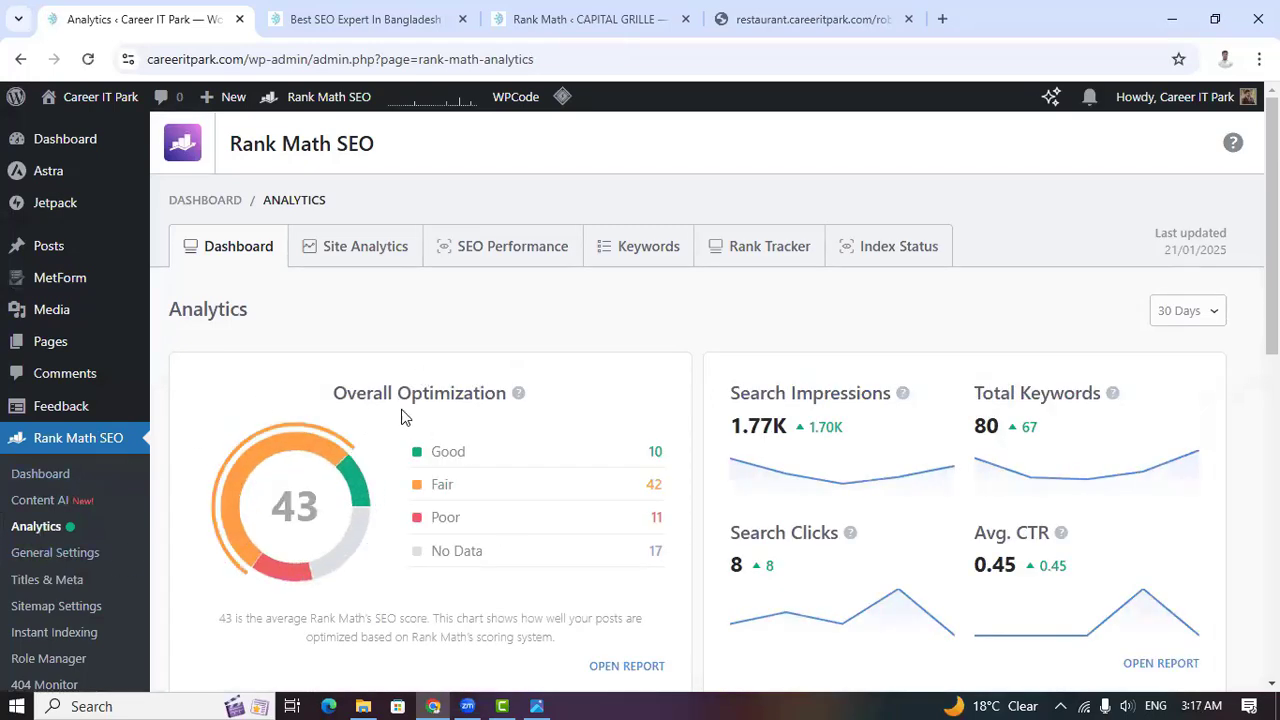
pyautogui.scroll(-1, 532, 529)
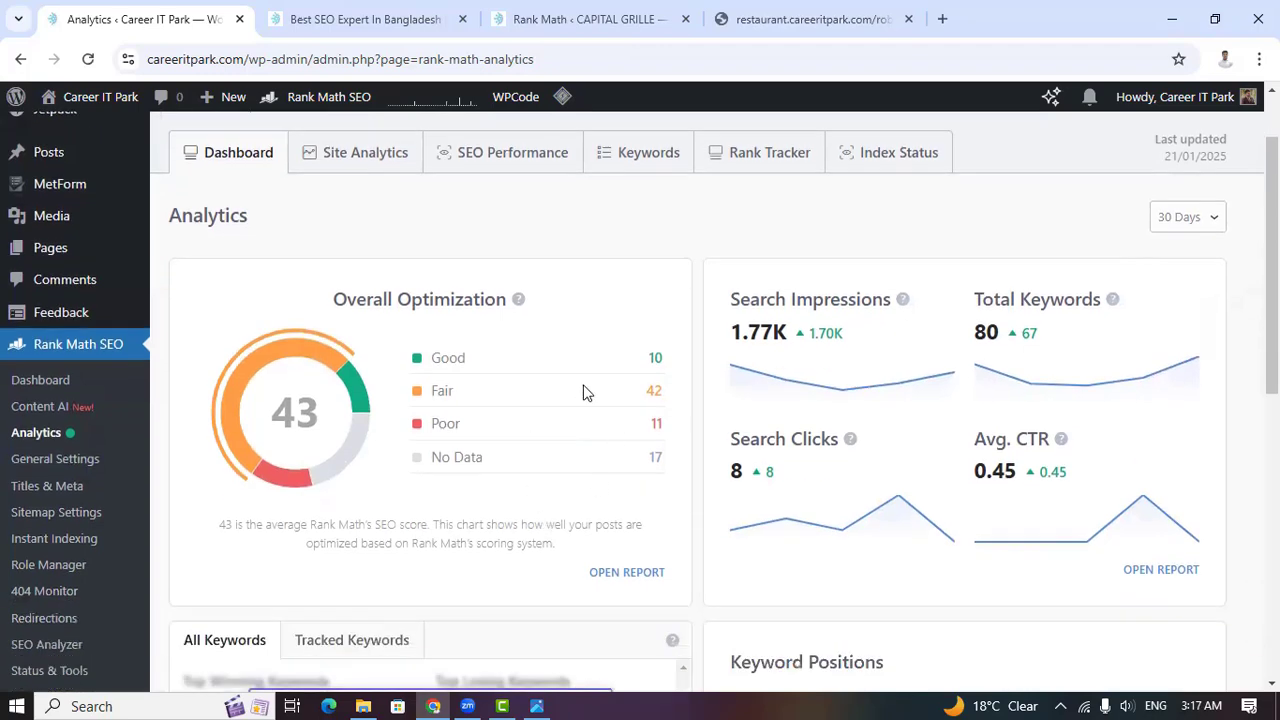
pyautogui.scroll(-3, 562, 517)
pyautogui.scroll(3, 557, 511)
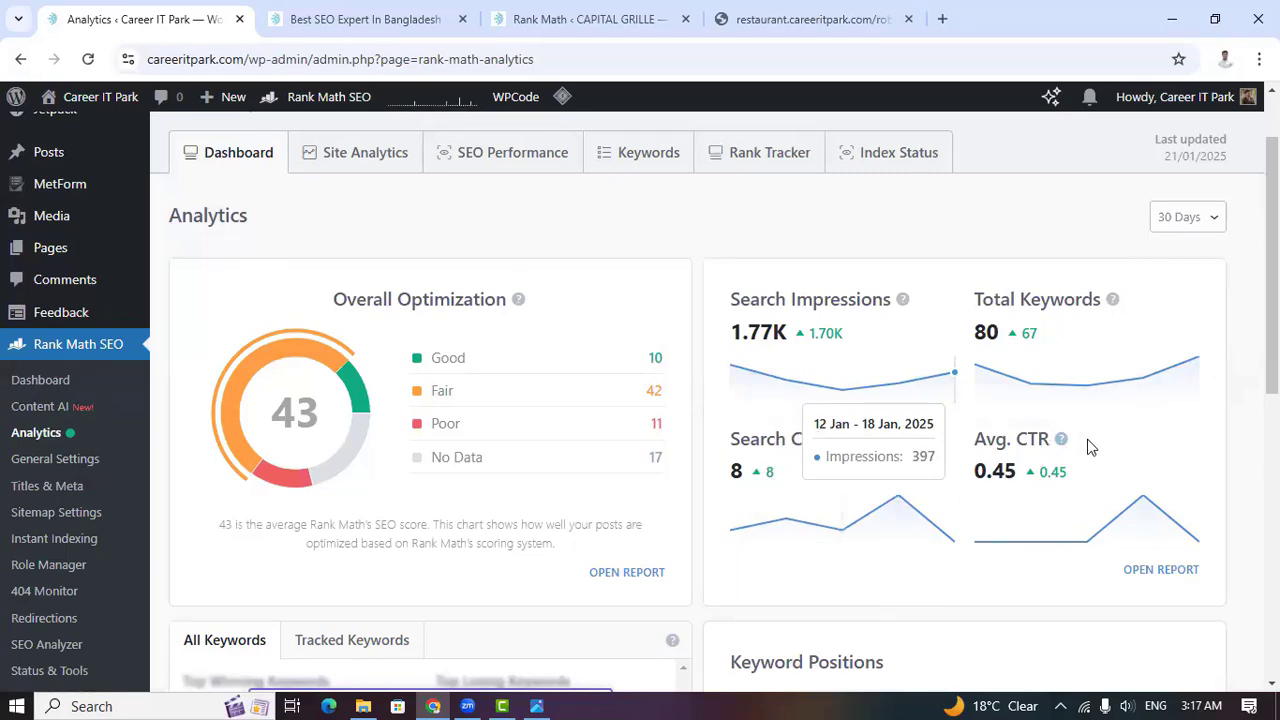
pyautogui.scroll(-5, 791, 544)
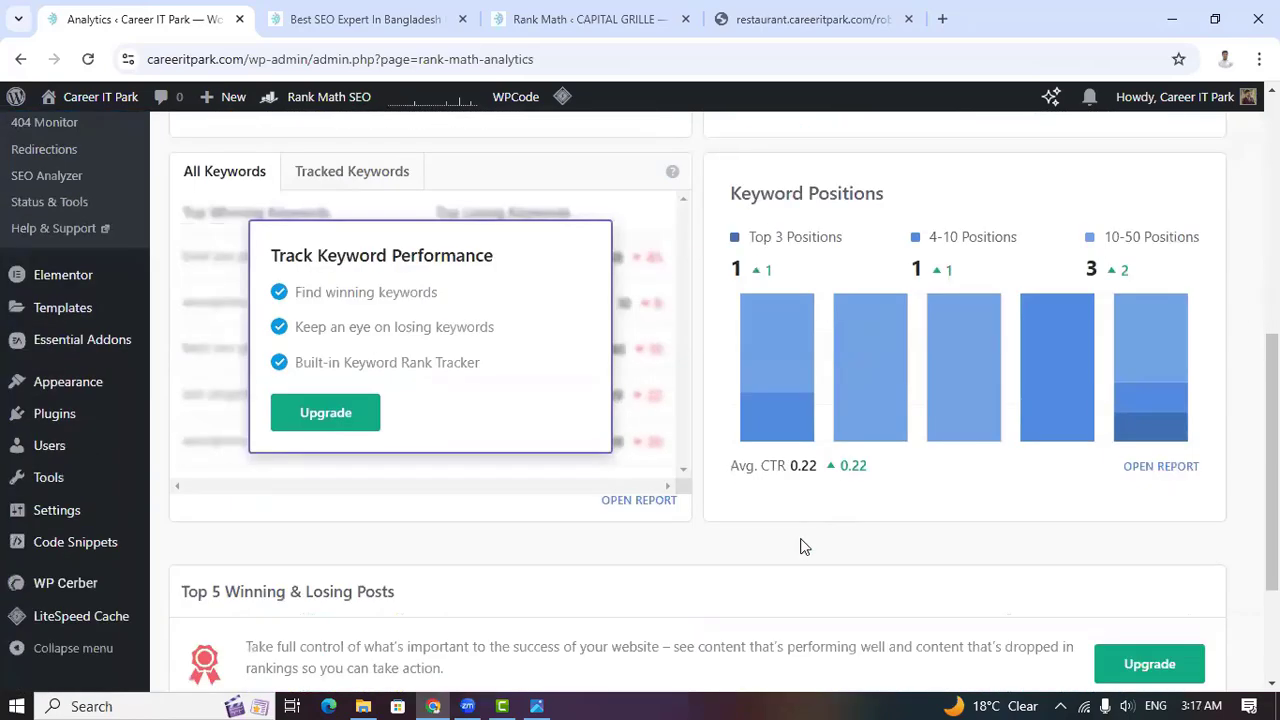
pyautogui.scroll(-2, 643, 546)
pyautogui.scroll(4, 521, 545)
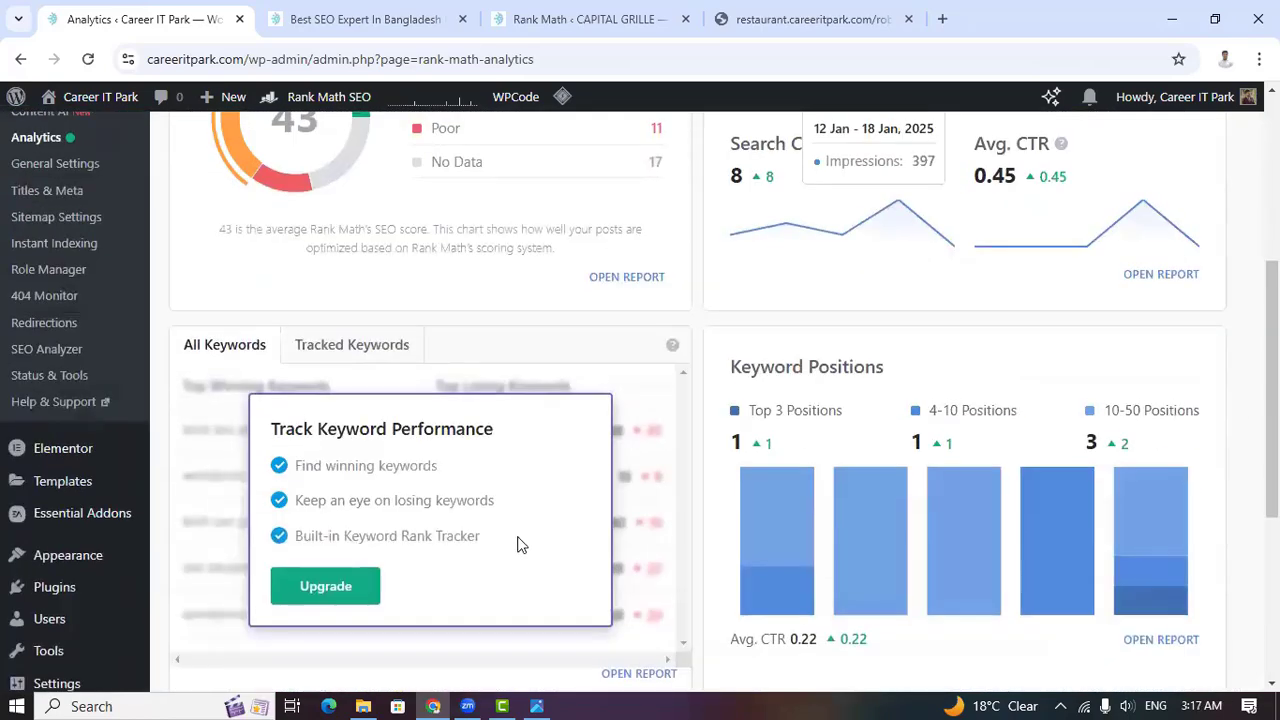
pyautogui.scroll(5, 521, 545)
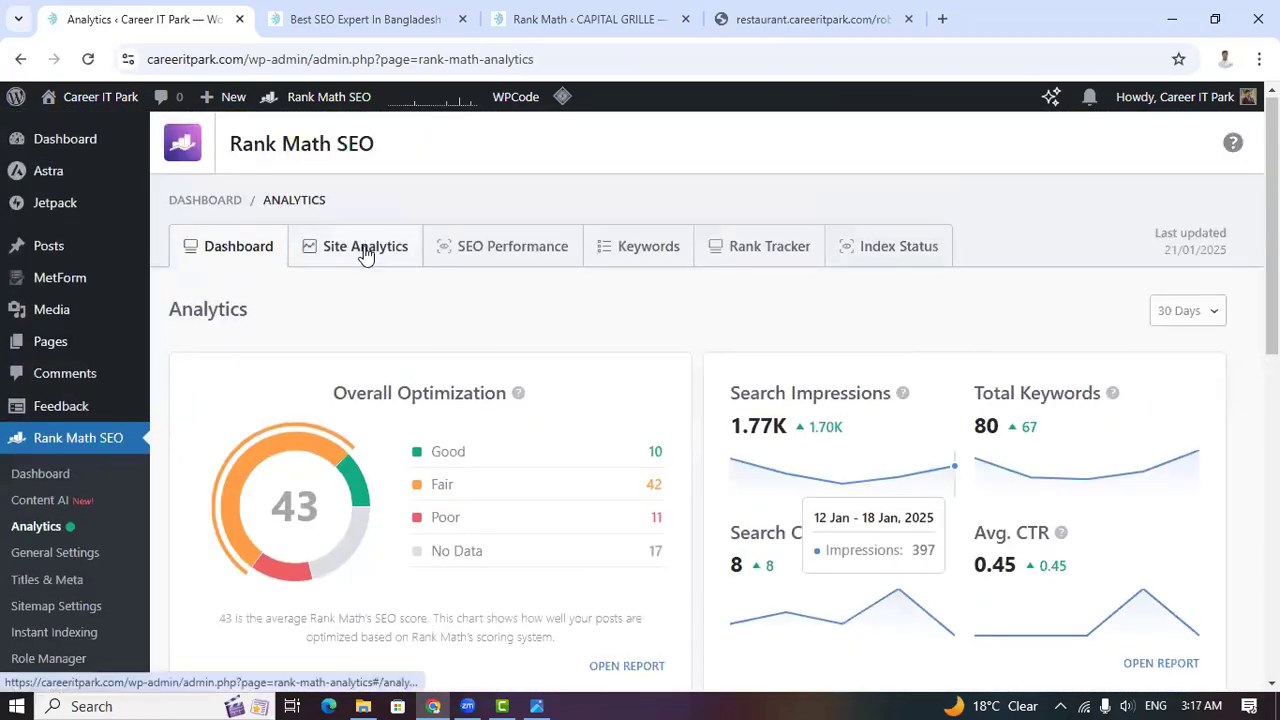
# Examine the Site Analytics content scores, followed by the SEO Performance report's search statistics and trend chart
pyautogui.click(366, 250)
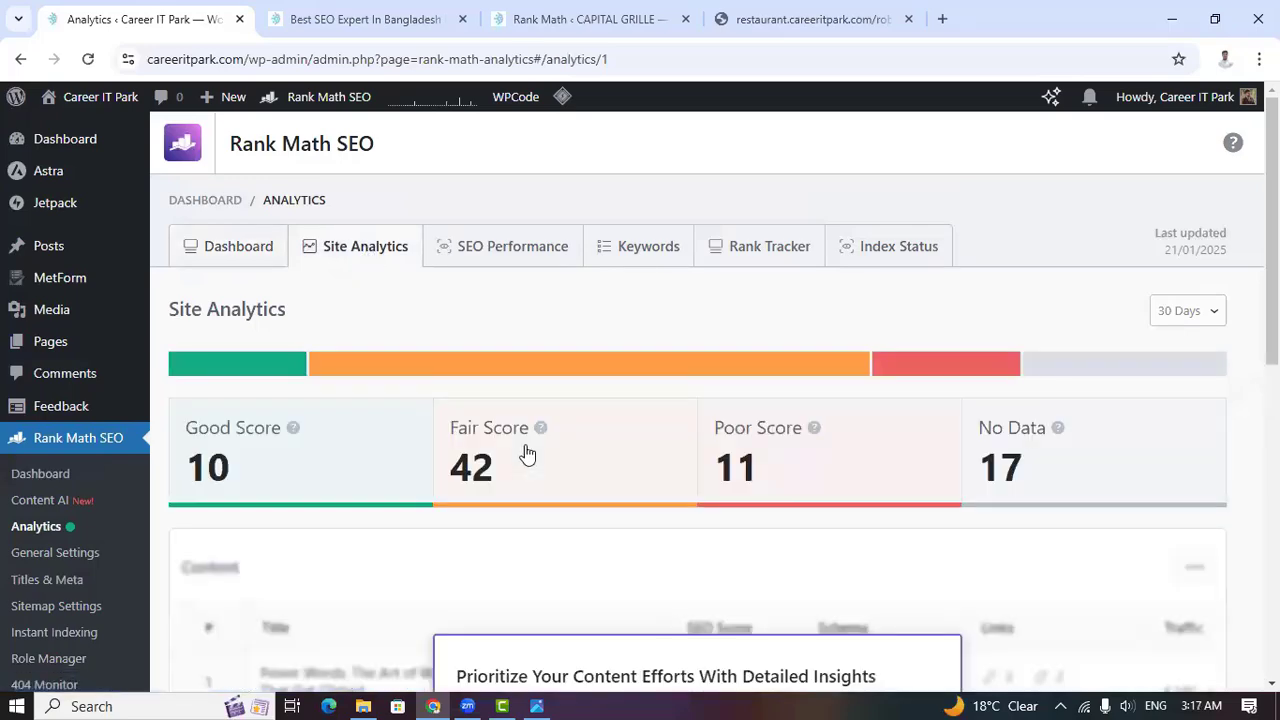
pyautogui.scroll(-2, 527, 453)
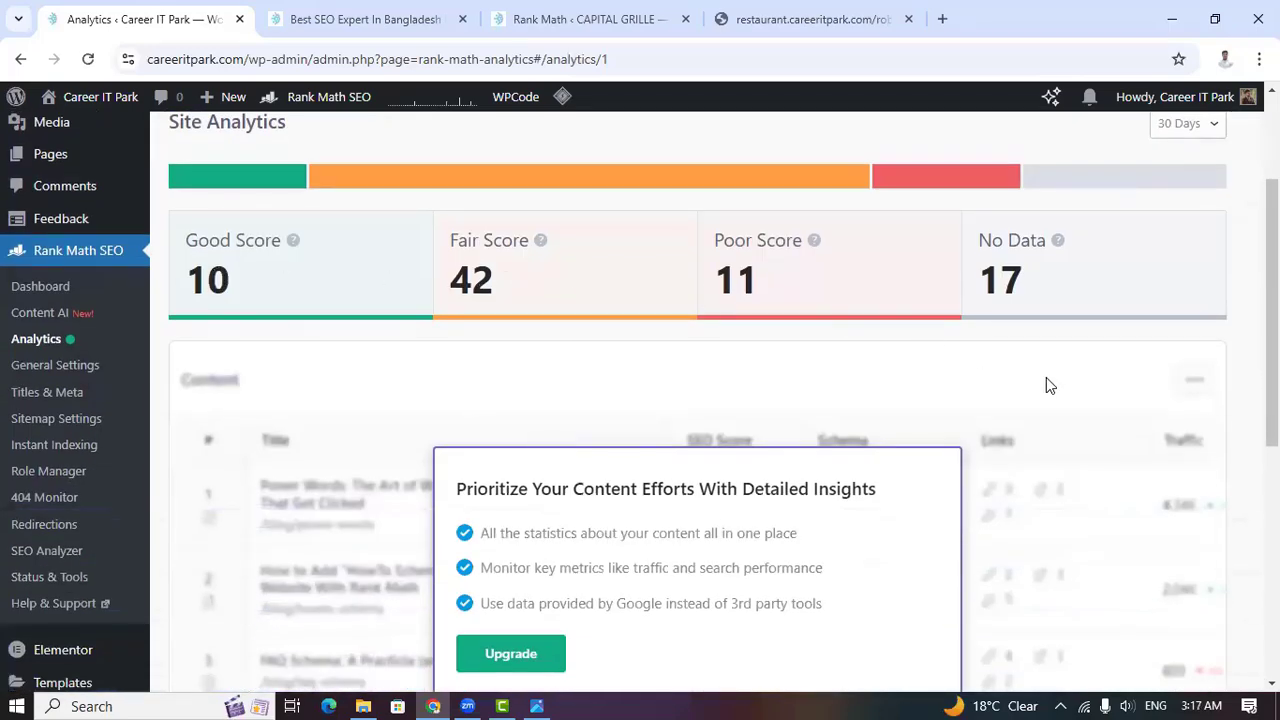
pyautogui.scroll(1, 1058, 375)
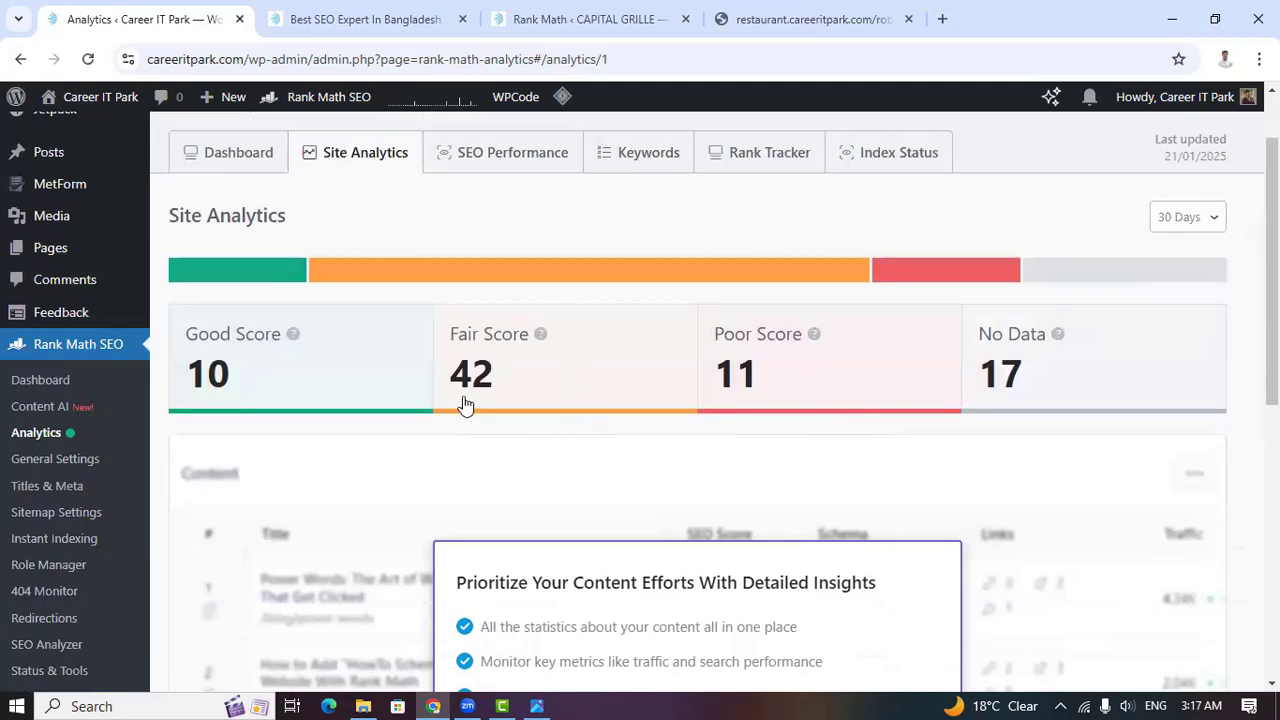
pyautogui.scroll(1, 600, 375)
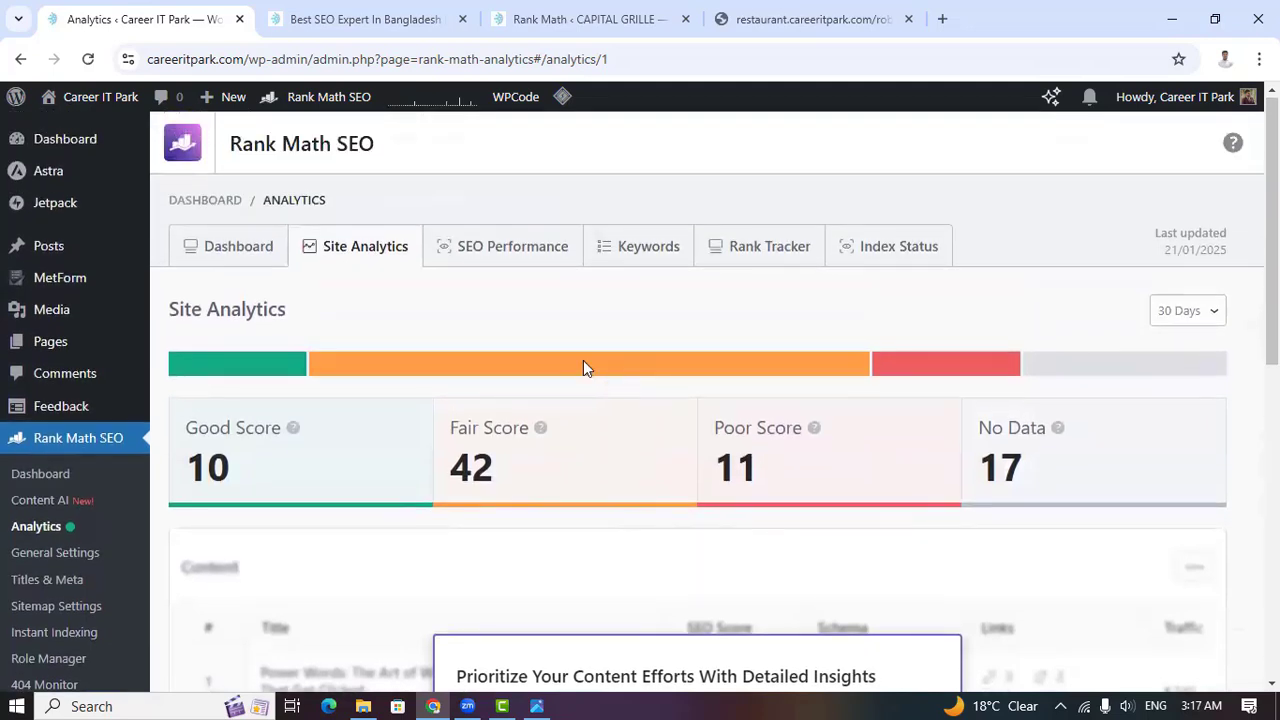
pyautogui.click(500, 252)
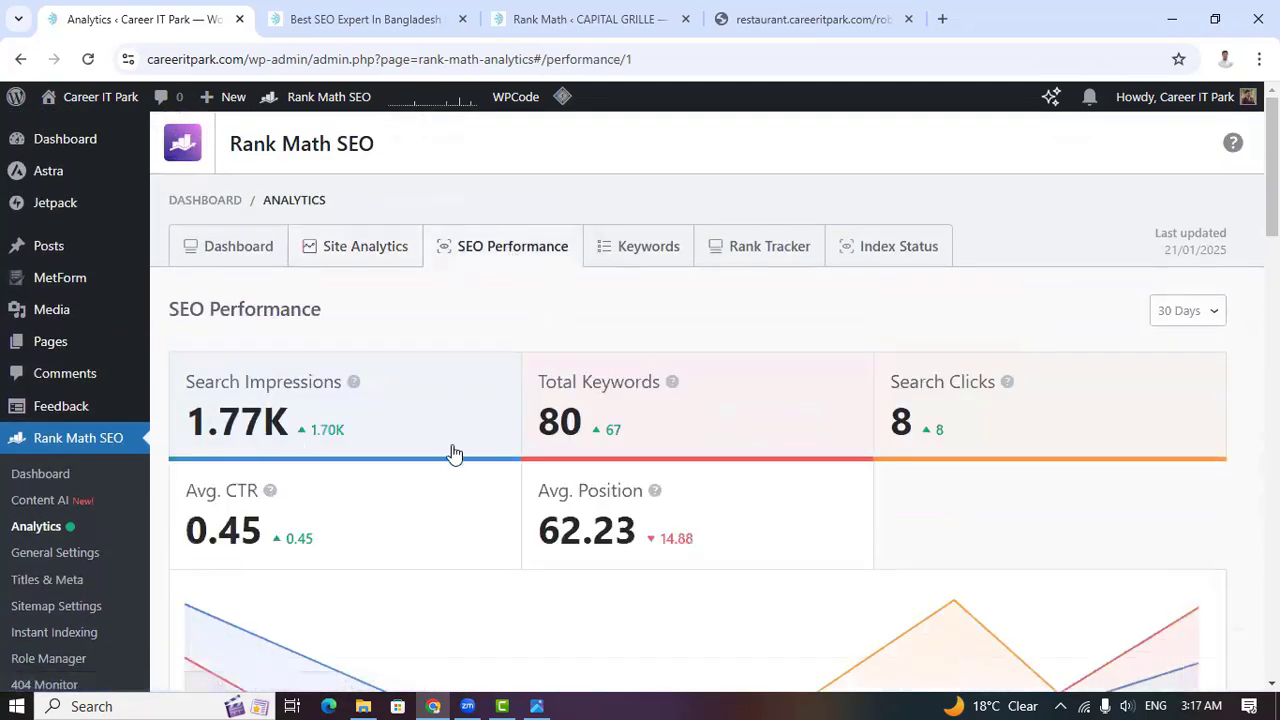
pyautogui.scroll(-2, 783, 486)
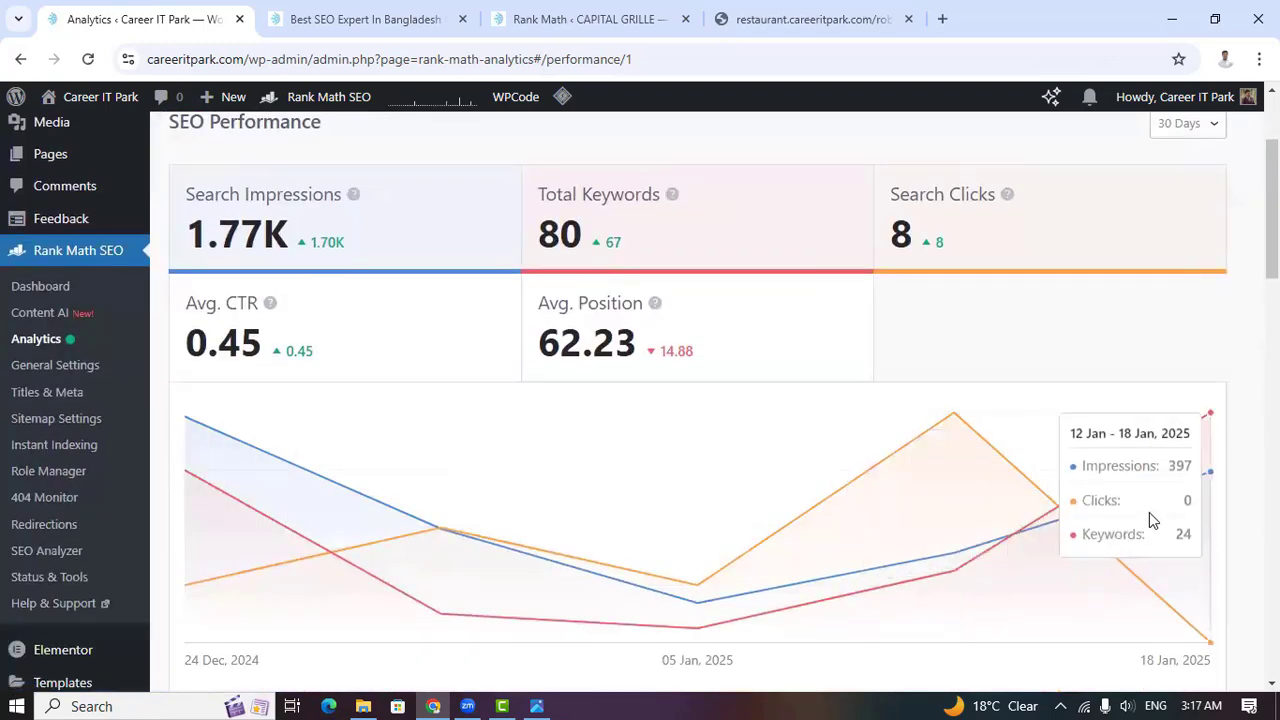
pyautogui.scroll(2, 727, 470)
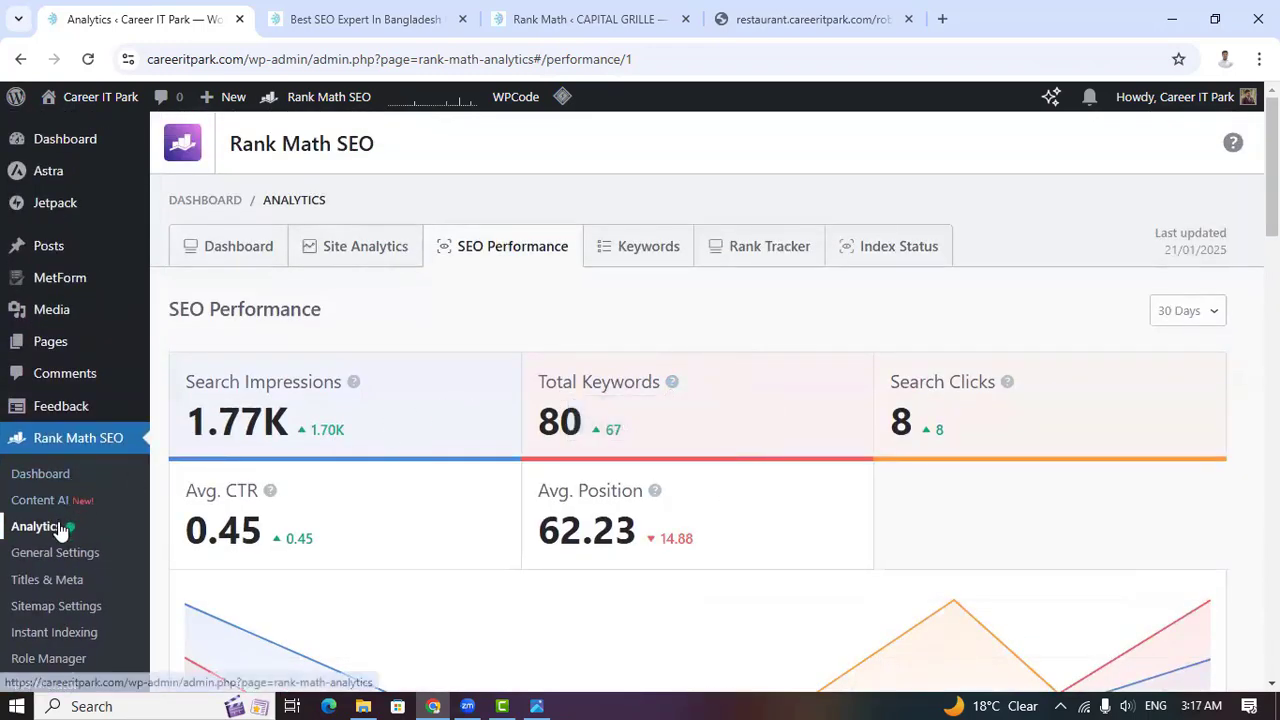
# Open Rank Math's General Settings and review the Links options from Strip Category Base to Nofollow Domains
pyautogui.scroll(-1, 20, 551)
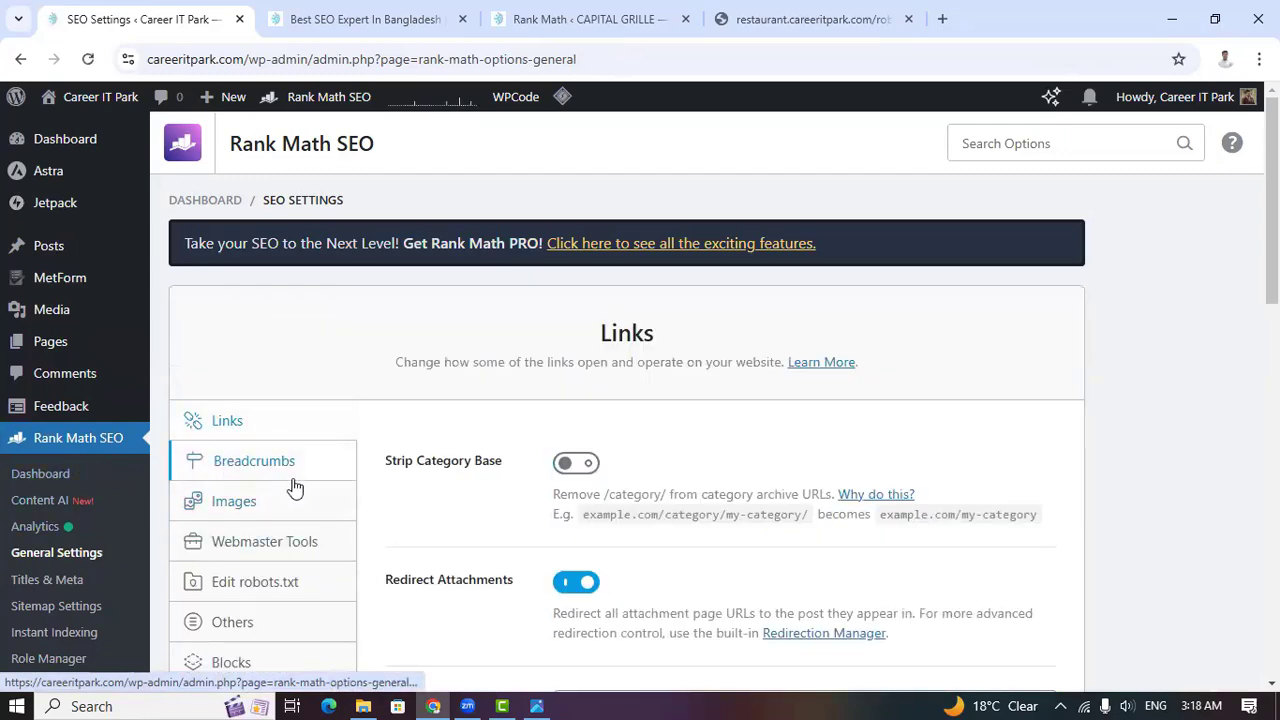
pyautogui.scroll(-1, 295, 487)
pyautogui.scroll(-1, 295, 487)
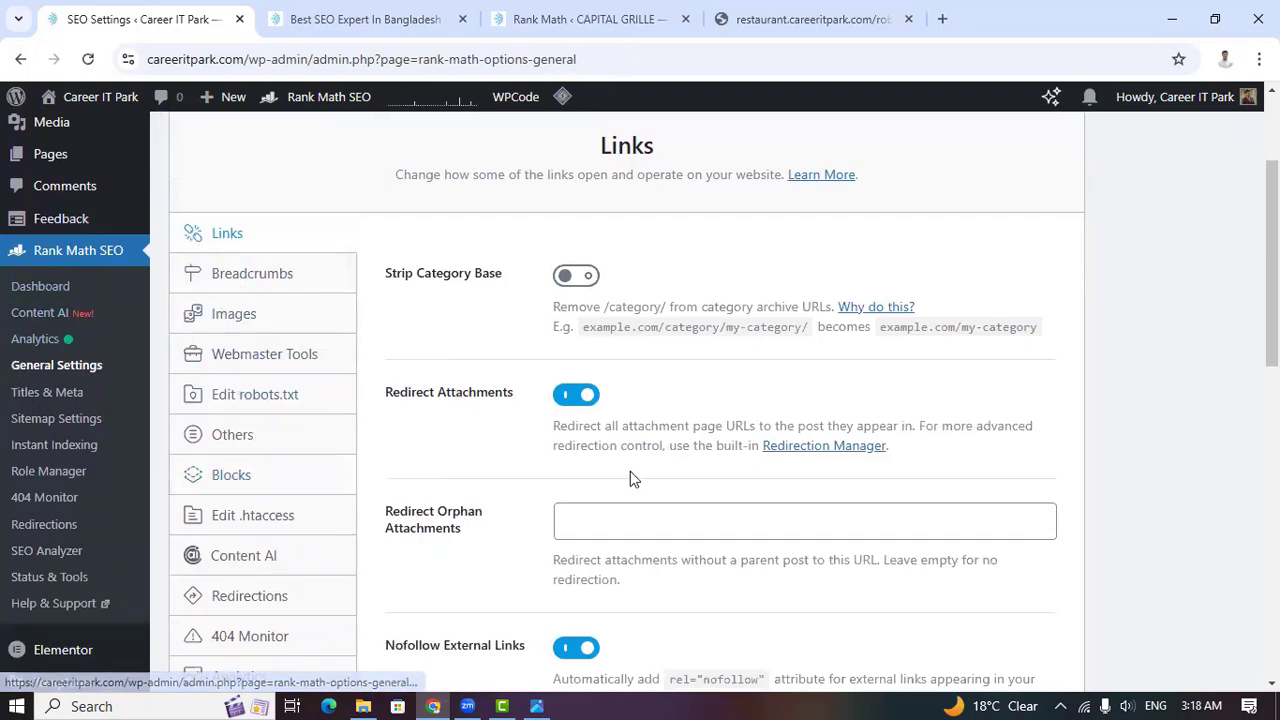
pyautogui.scroll(2, 630, 471)
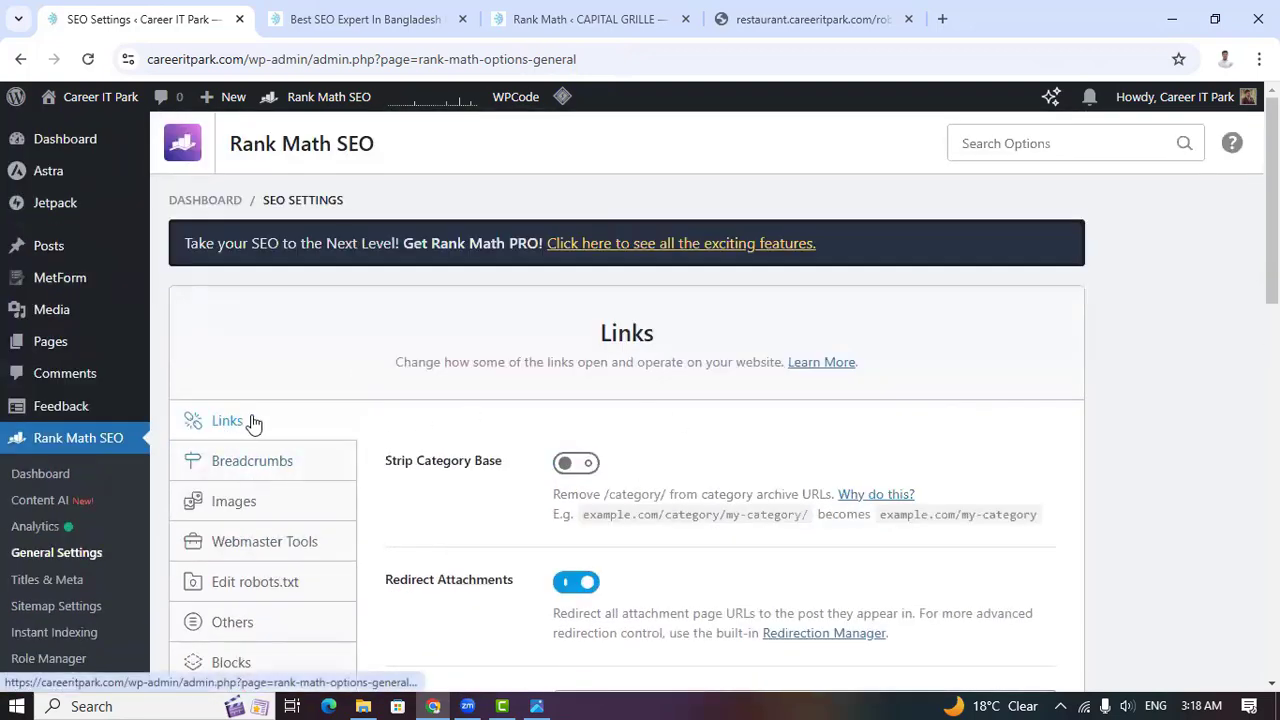
pyautogui.scroll(-1, 390, 438)
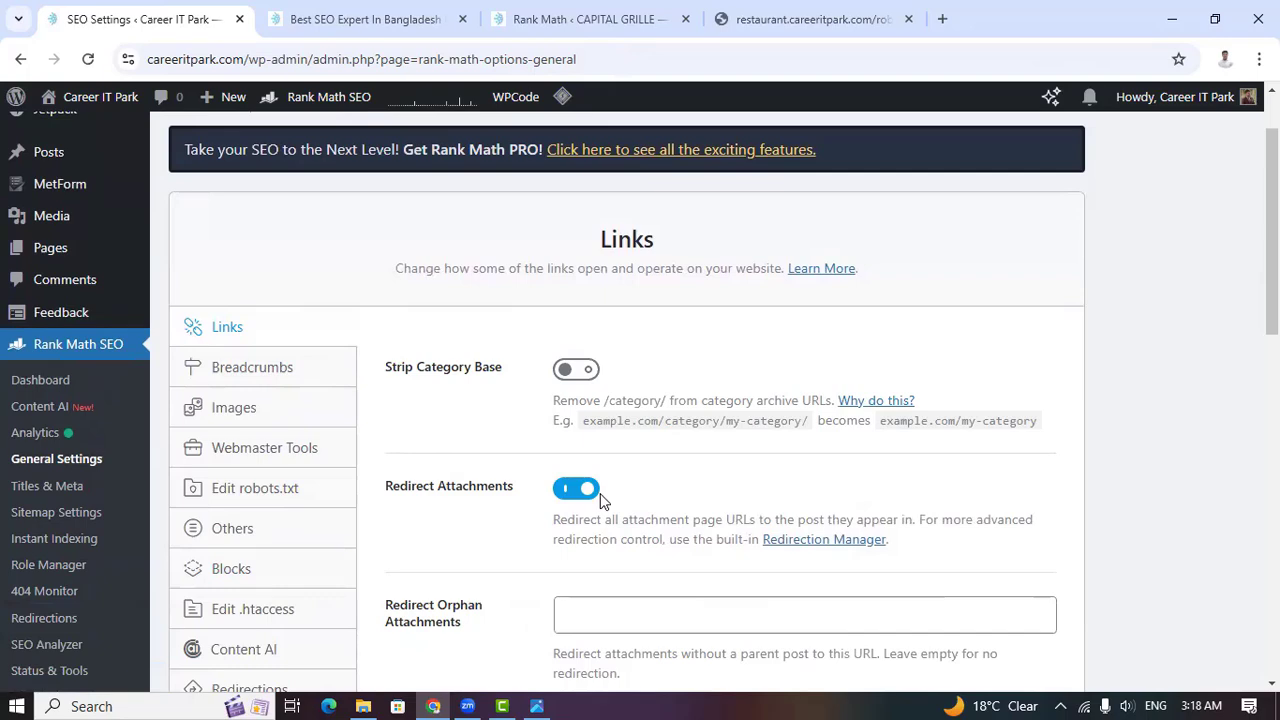
pyautogui.scroll(-2, 600, 500)
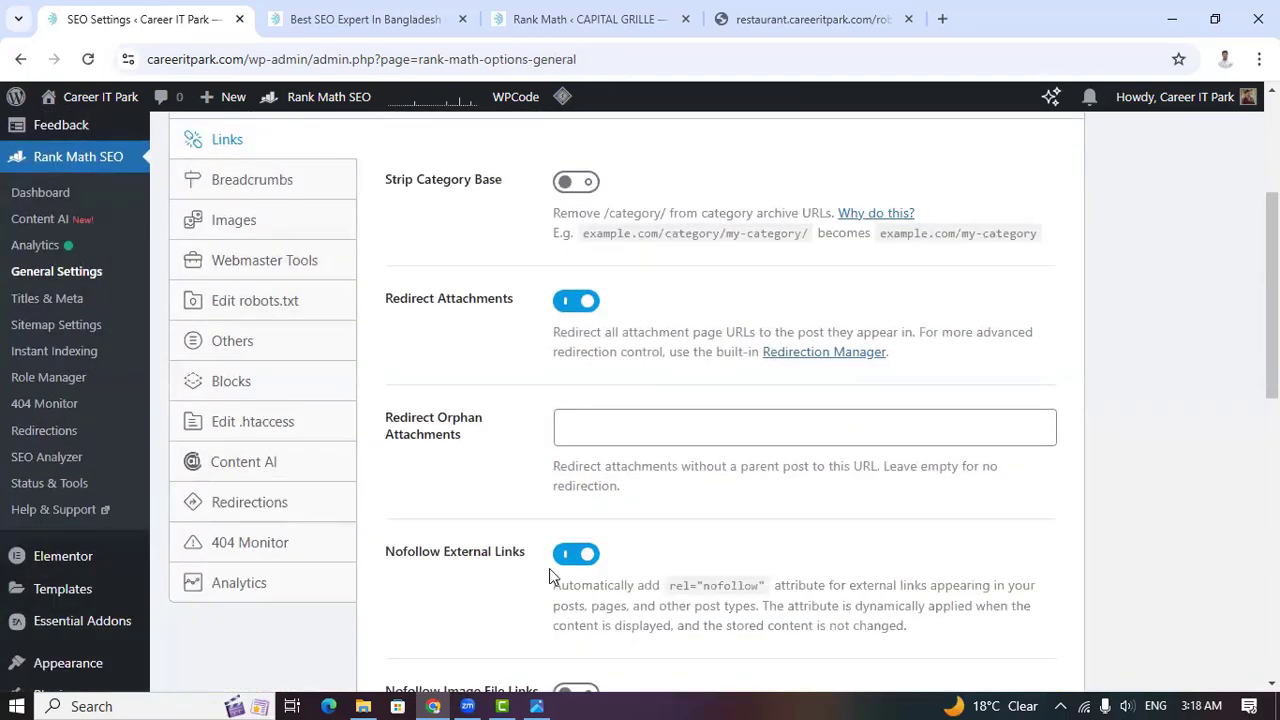
pyautogui.scroll(-1, 620, 530)
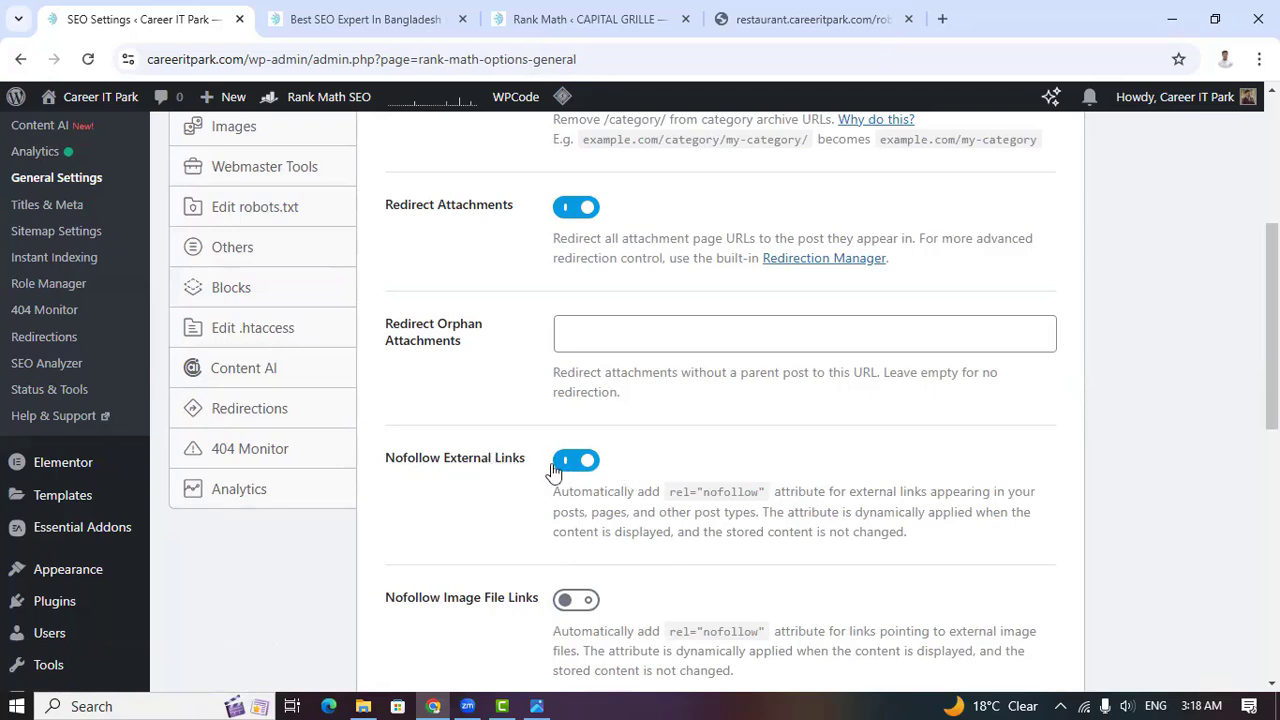
pyautogui.scroll(-2, 701, 558)
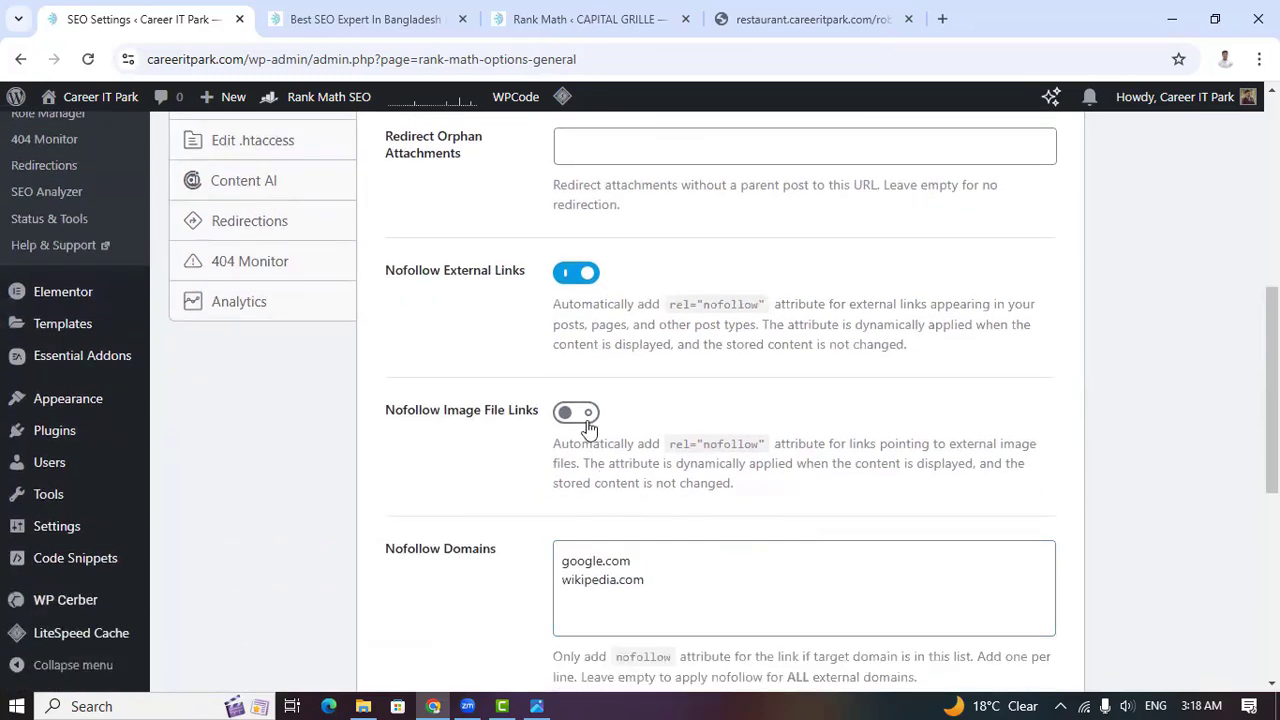
pyautogui.scroll(-2, 590, 455)
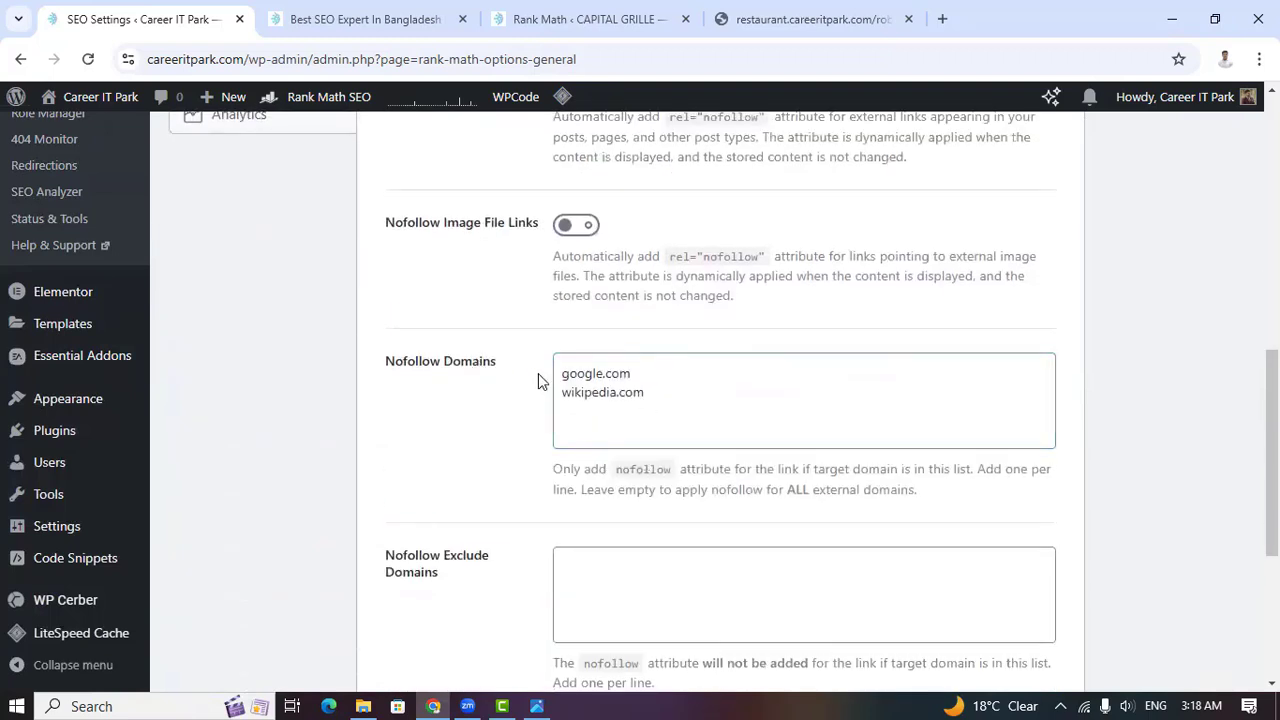
# Check the nofollow domain lists and the option for opening external links in a new tab, and save the Links settings
pyautogui.click(664, 380)
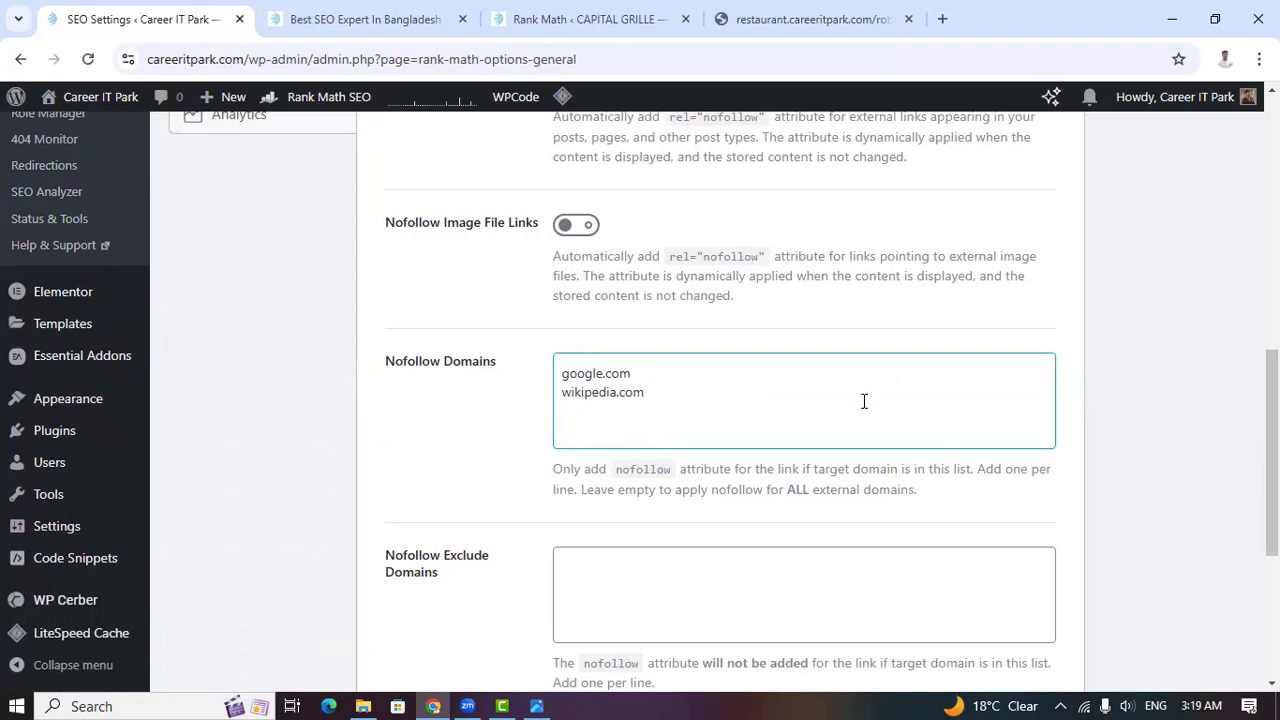
pyautogui.scroll(-2, 848, 411)
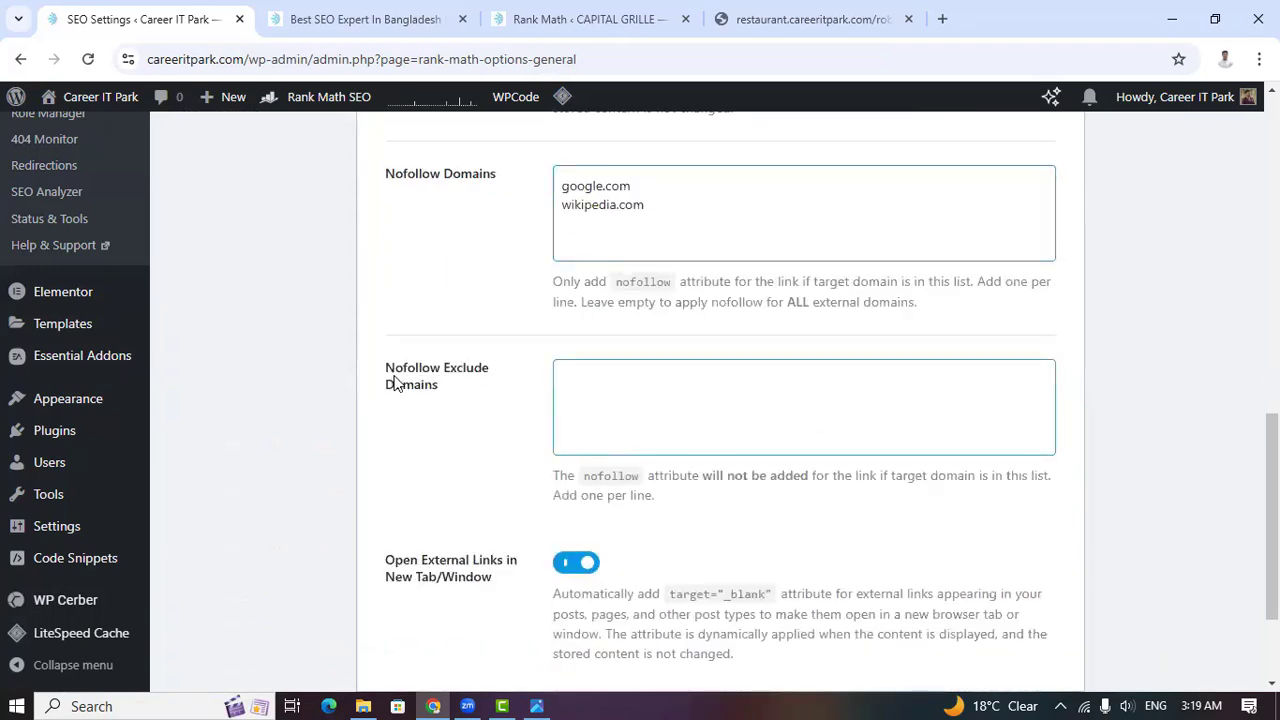
pyautogui.scroll(-1, 560, 425)
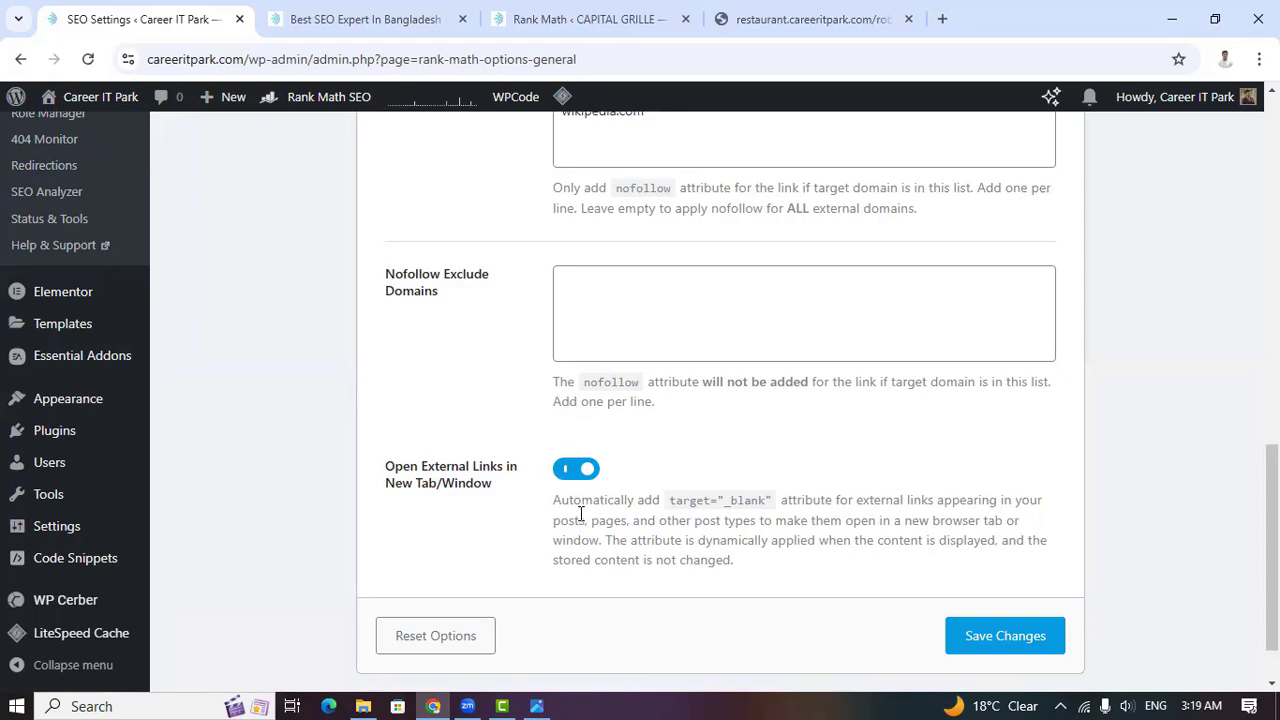
pyautogui.click(989, 648)
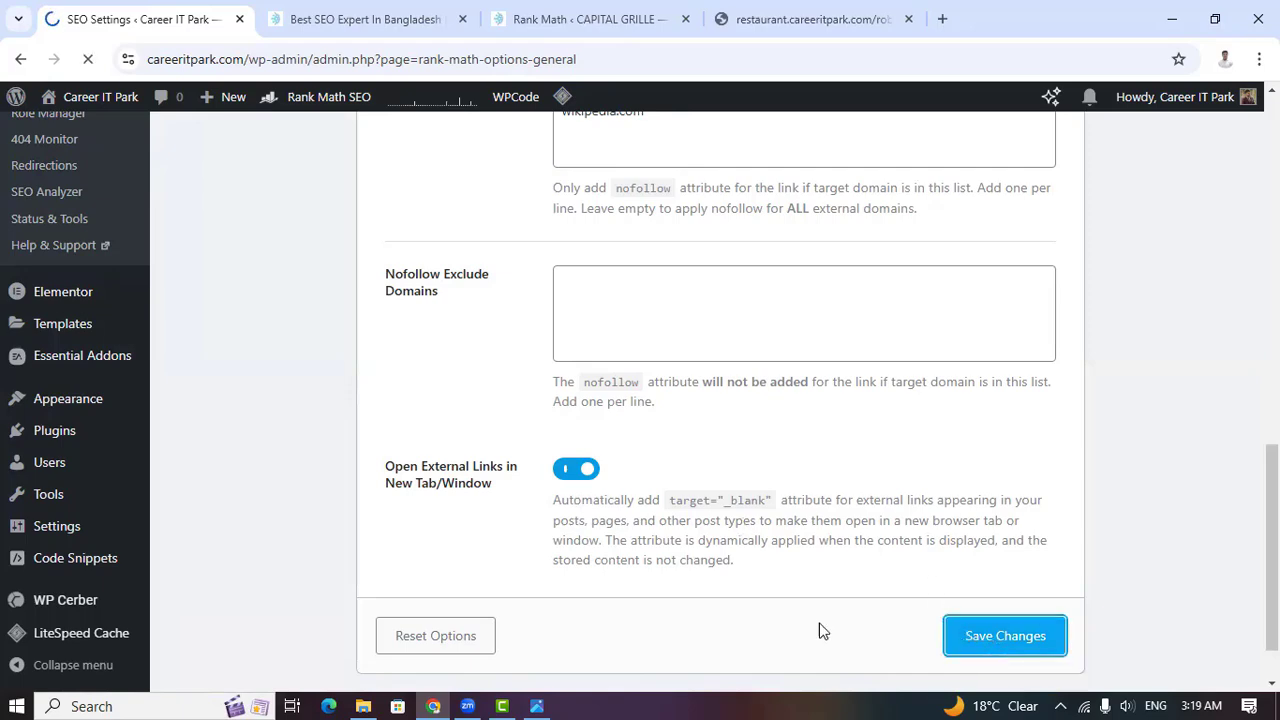
pyautogui.scroll(1, 631, 601)
pyautogui.click(638, 593)
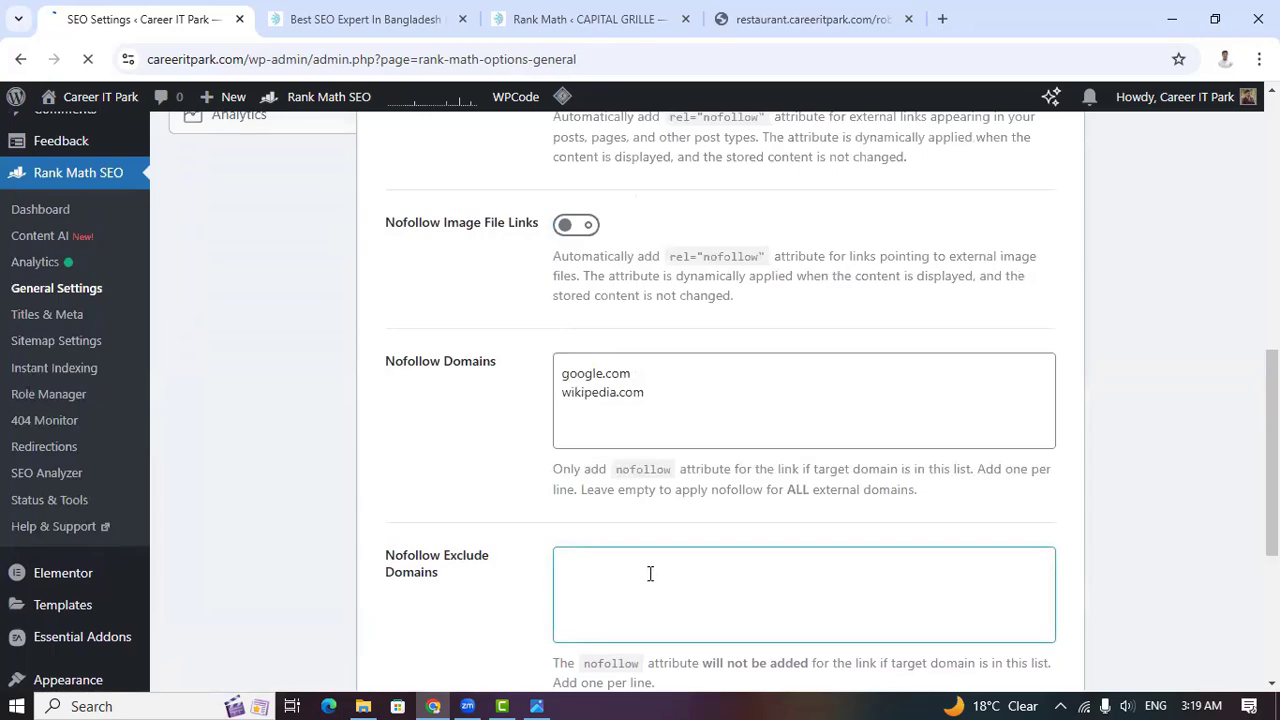
pyautogui.scroll(3, 647, 576)
pyautogui.scroll(3, 647, 576)
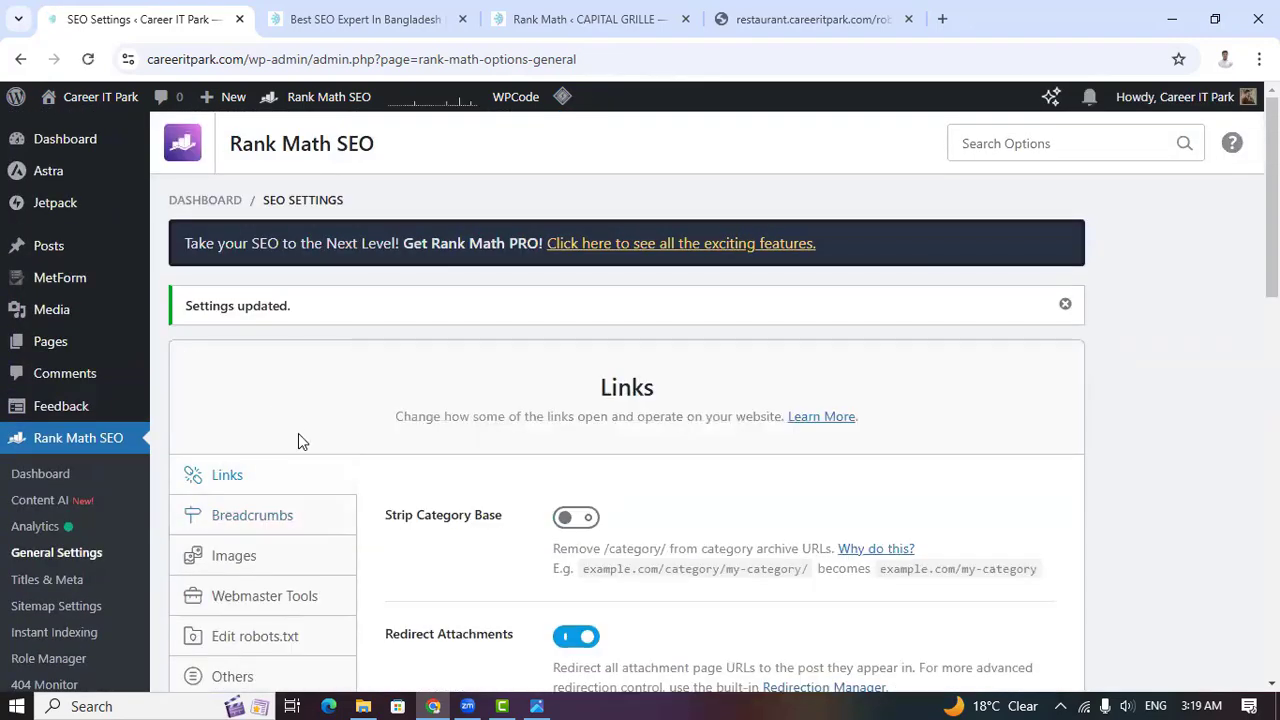
# Review the Breadcrumbs settings from the separator character and homepage label to Show Blog Page, and save them
pyautogui.scroll(-2, 280, 400)
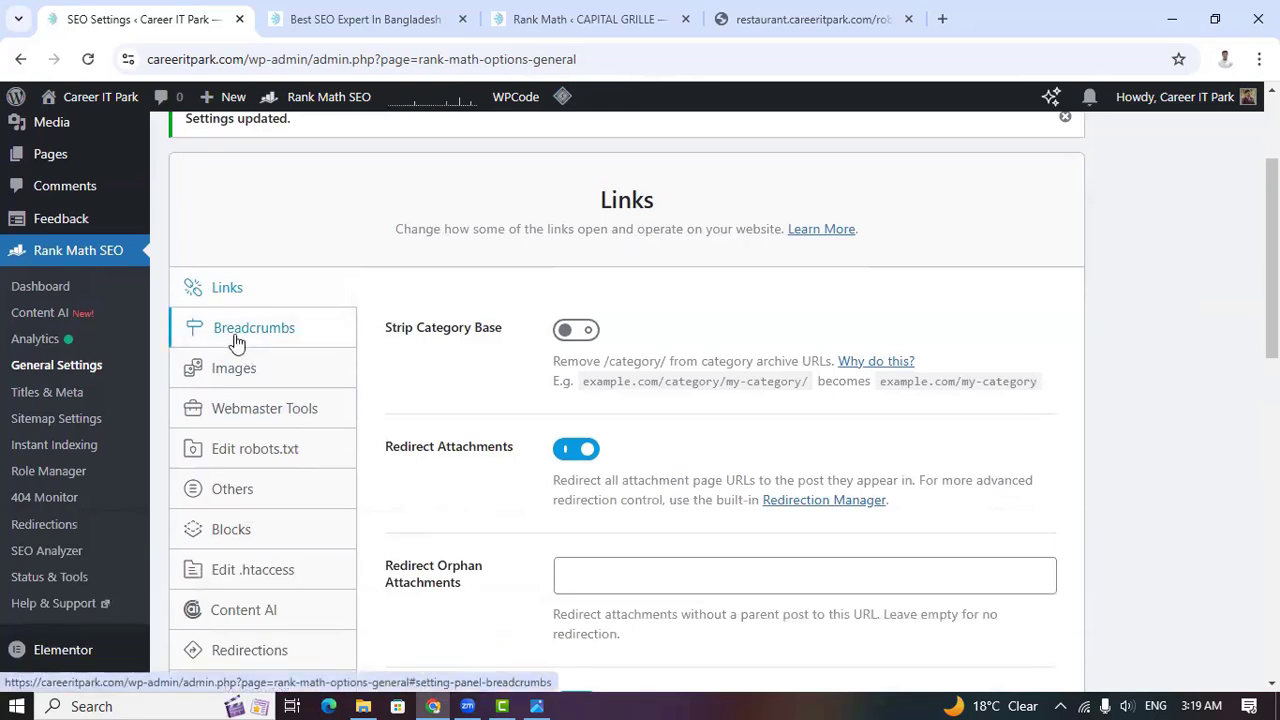
pyautogui.click(237, 340)
pyautogui.scroll(-1, 402, 374)
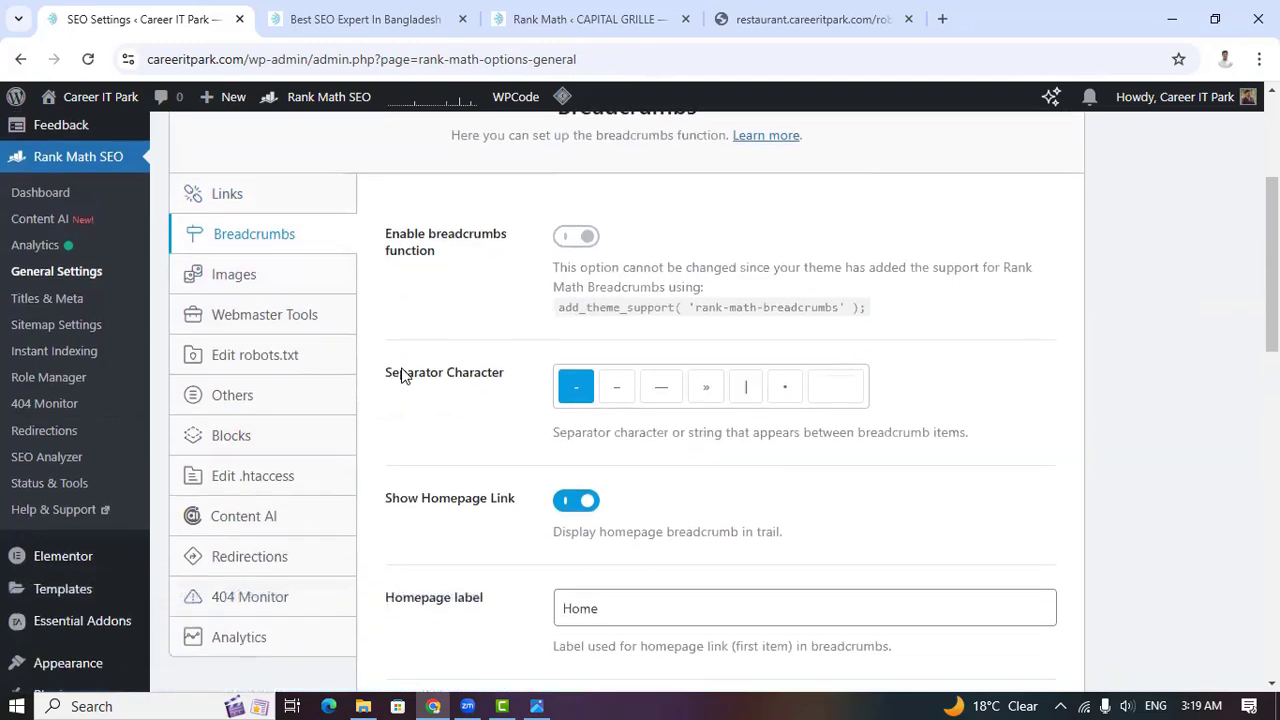
pyautogui.scroll(-1, 468, 400)
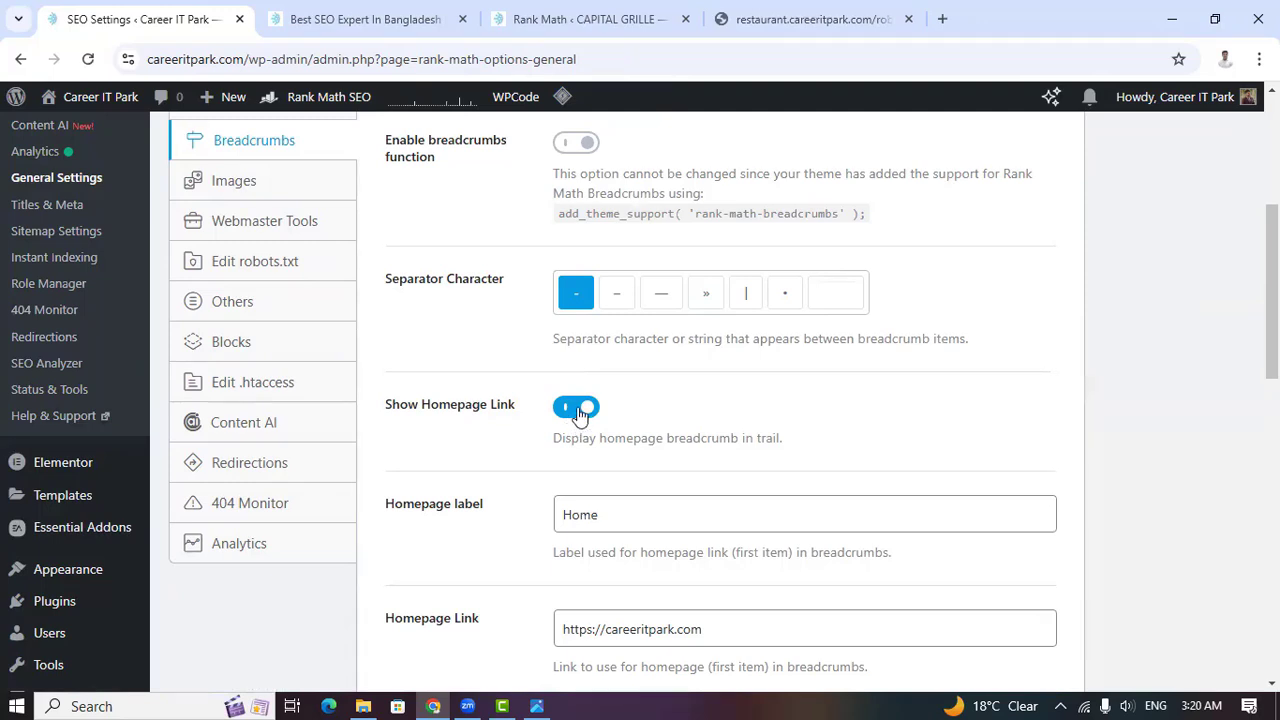
pyautogui.scroll(-1, 618, 450)
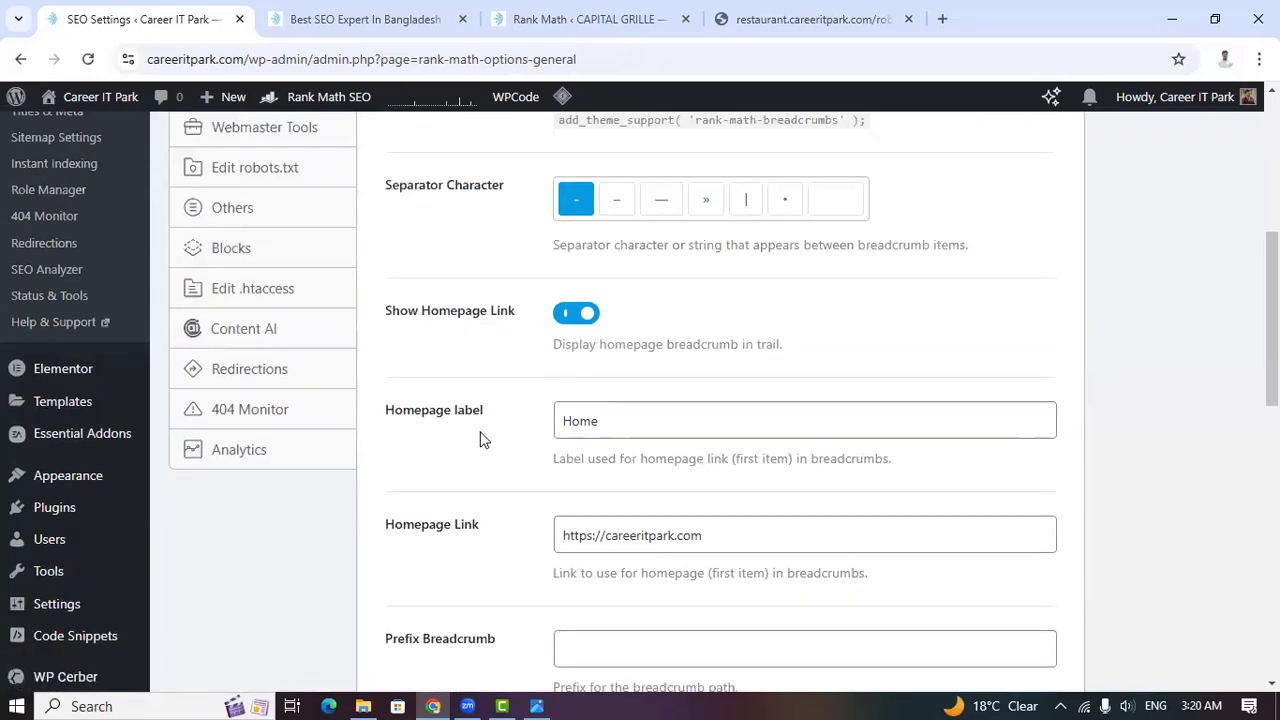
pyautogui.click(611, 433)
pyautogui.scroll(-2, 611, 433)
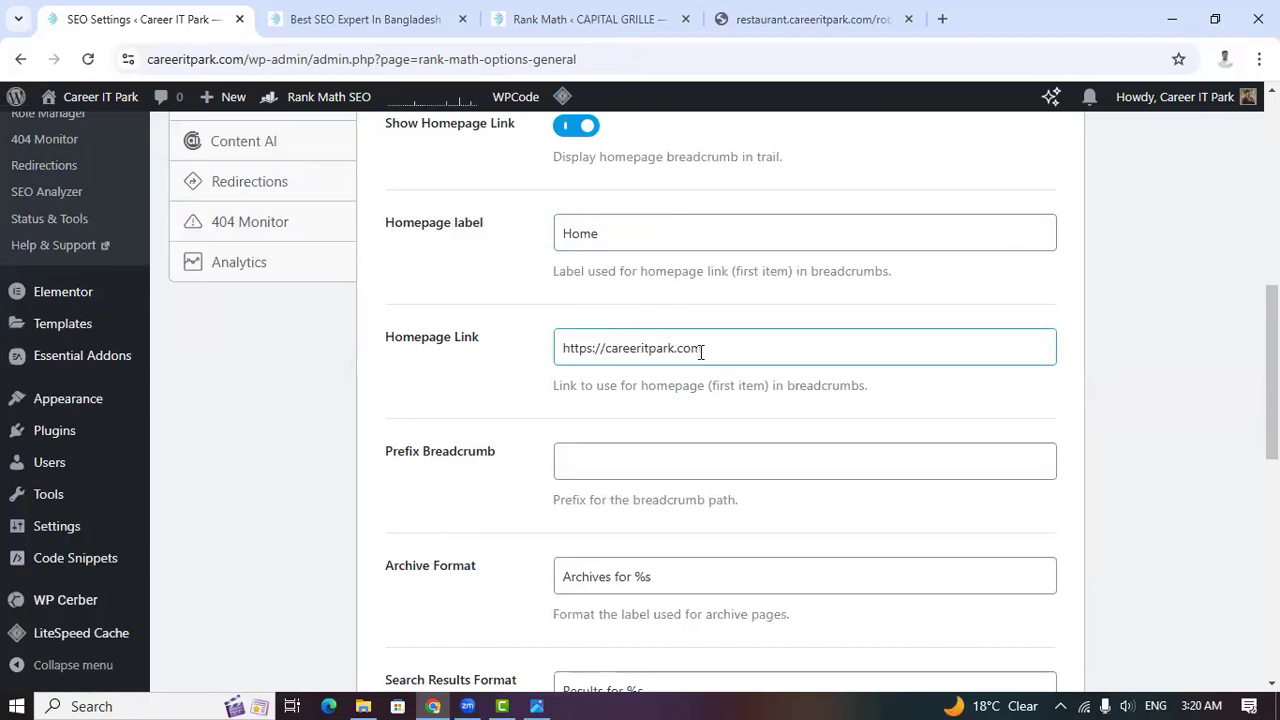
pyautogui.scroll(-2, 703, 360)
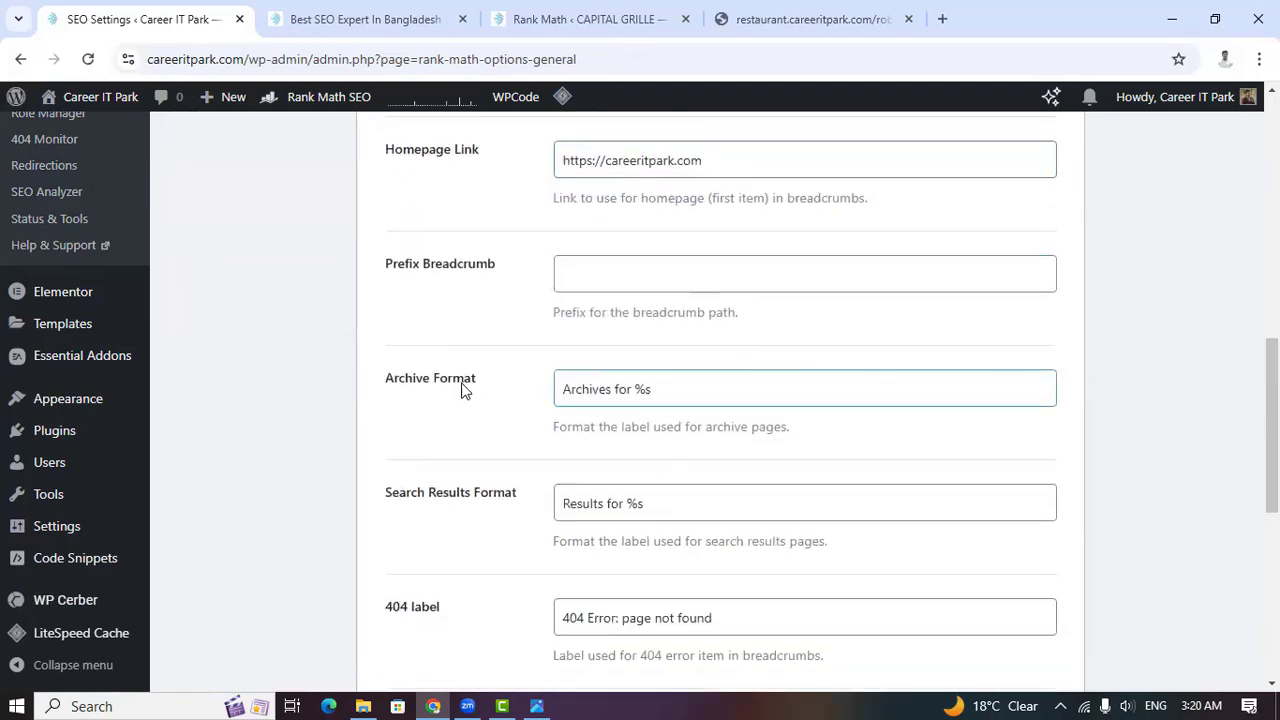
pyautogui.scroll(-3, 583, 395)
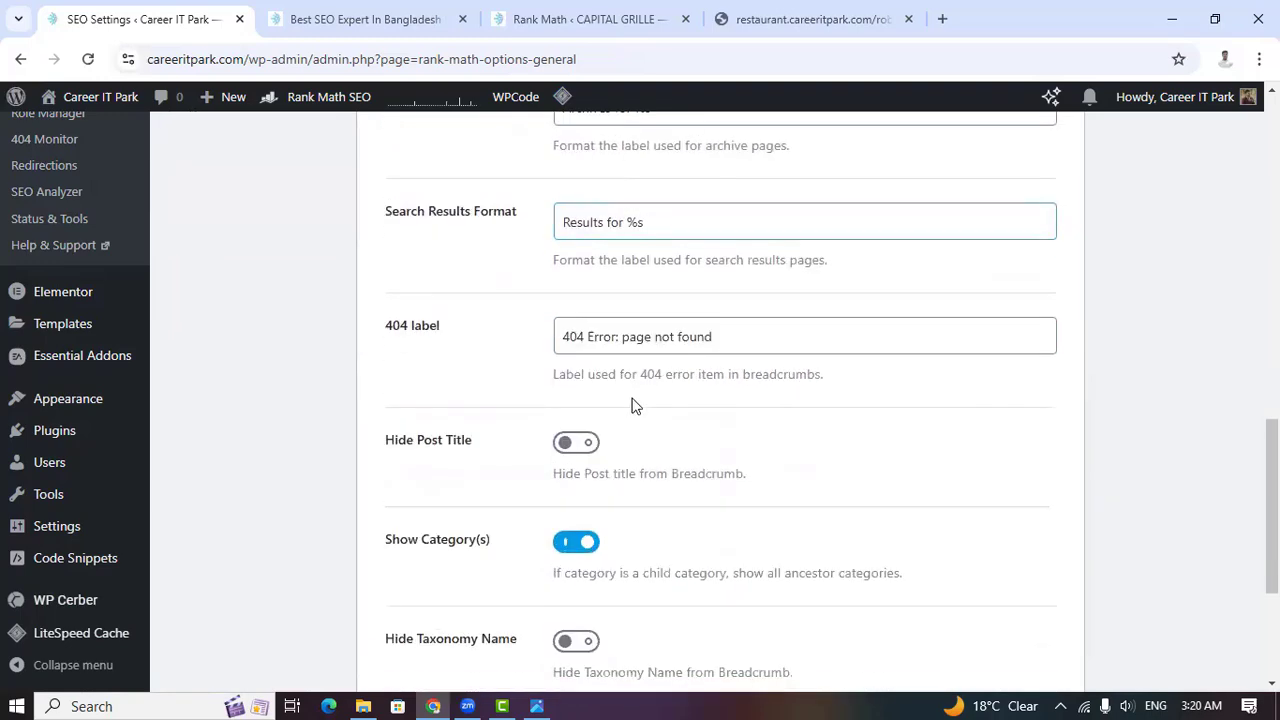
pyautogui.scroll(-2, 661, 395)
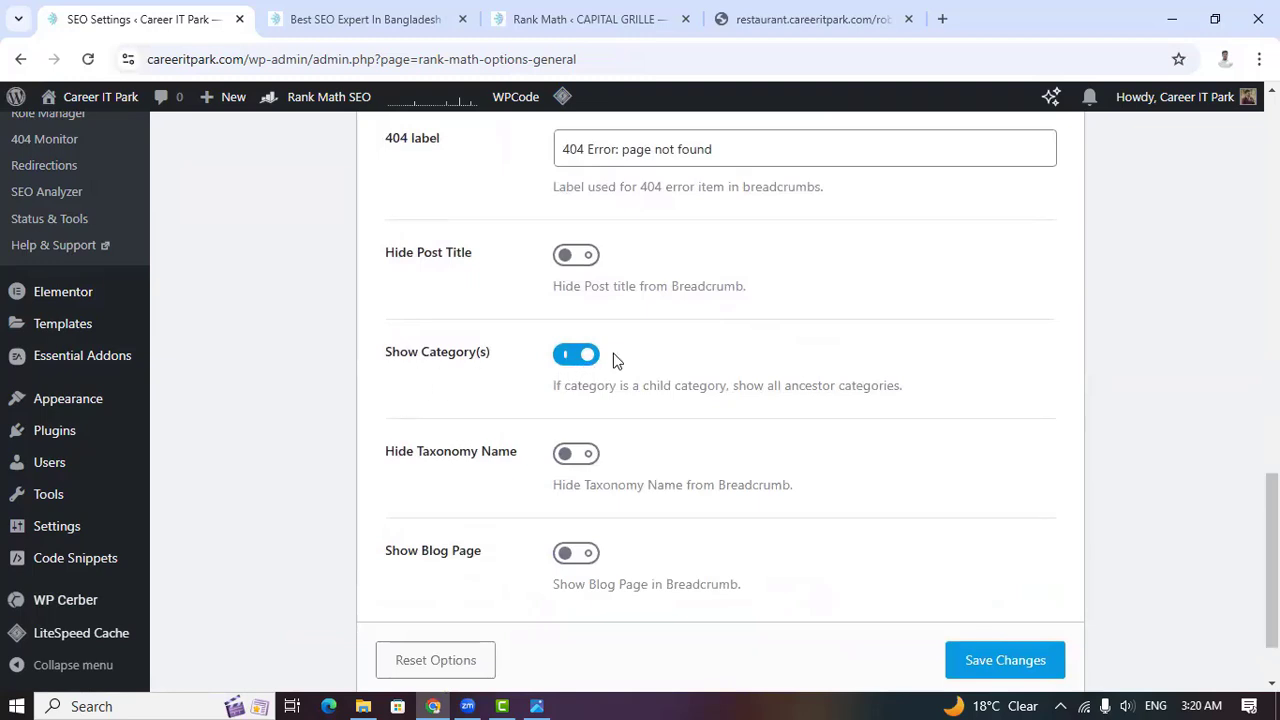
pyautogui.click(1021, 672)
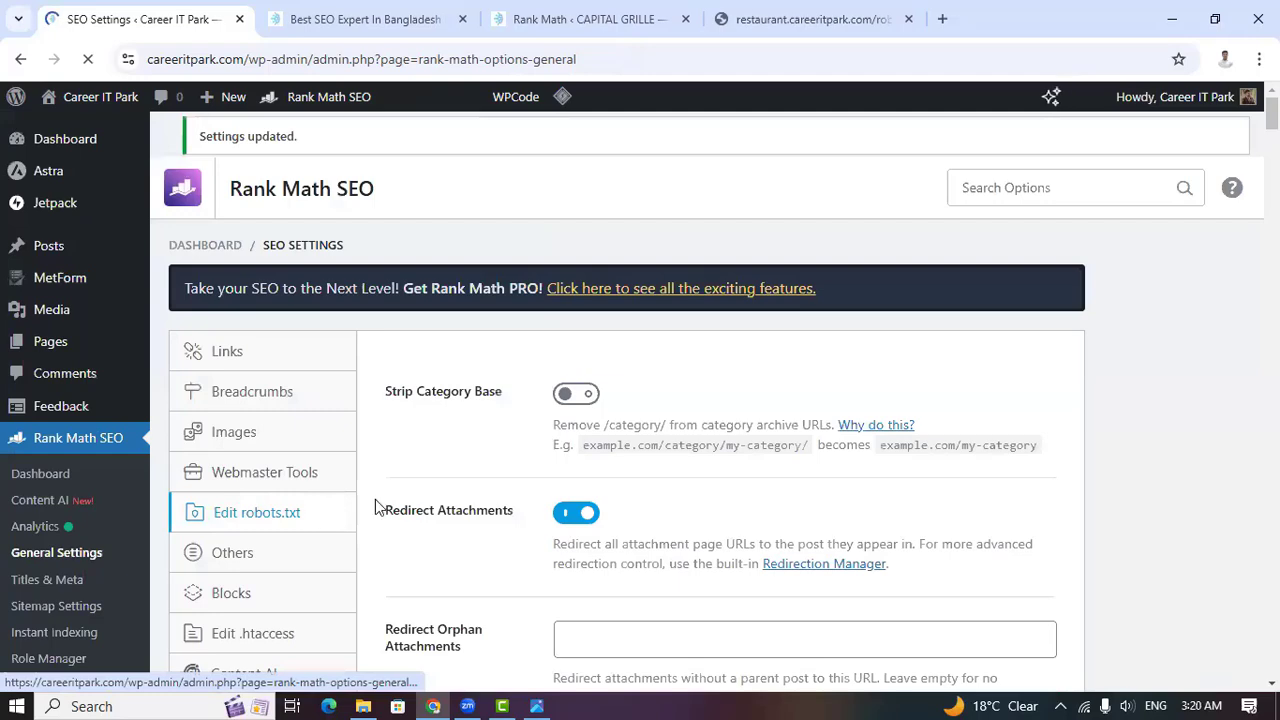
# Open the Images settings, review the missing ALT and TITLE attribute options and the alt attribute format, and save them
pyautogui.scroll(-1, 460, 483)
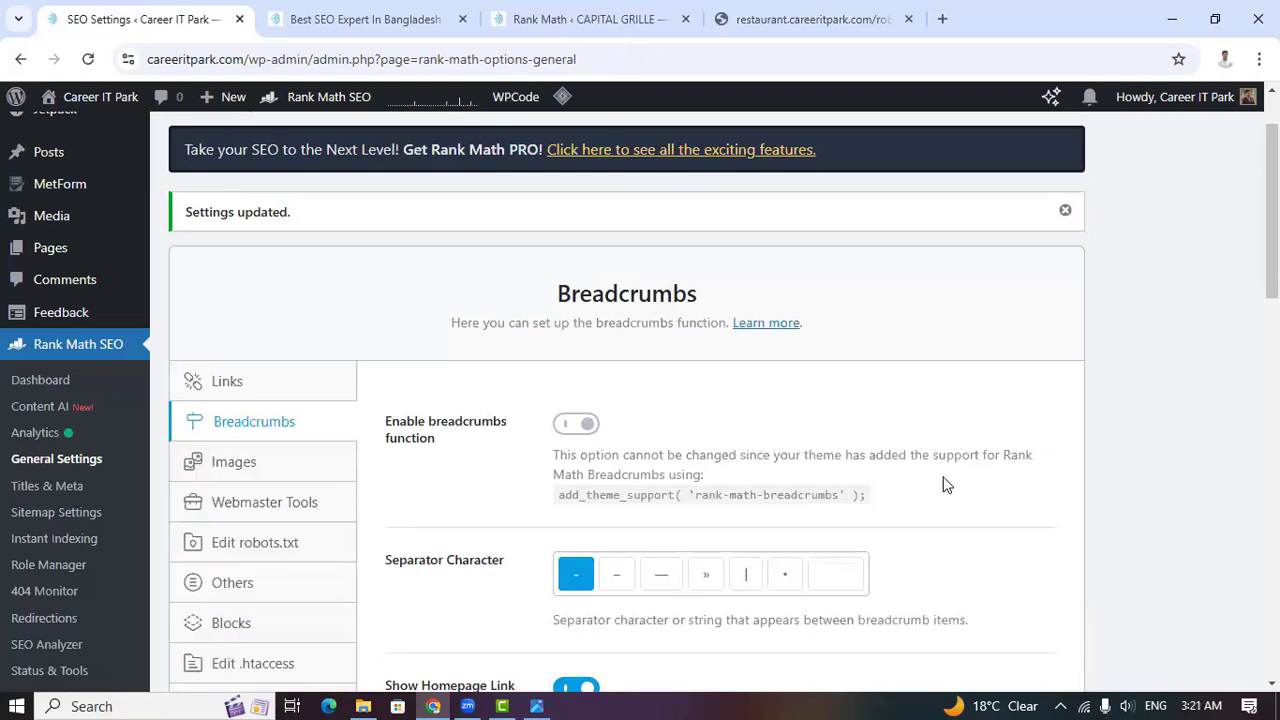
pyautogui.click(234, 474)
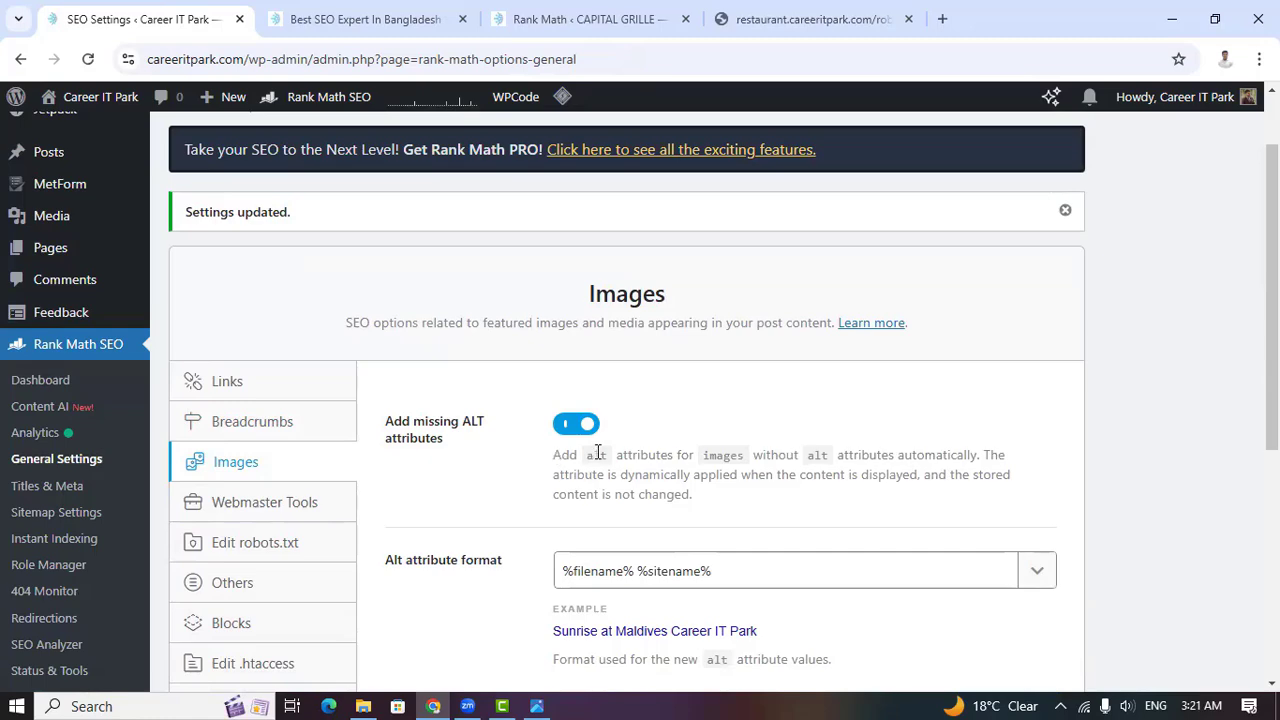
pyautogui.scroll(-2, 596, 452)
pyautogui.scroll(-1, 551, 441)
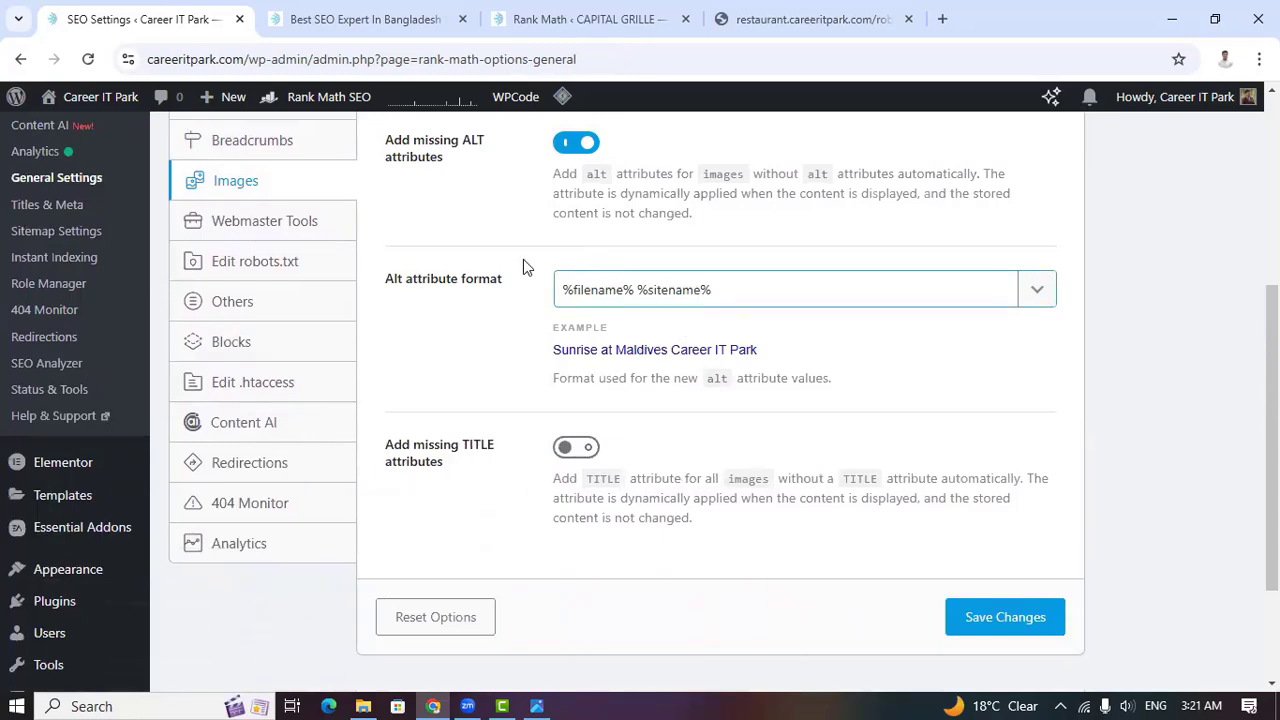
pyautogui.scroll(-1, 723, 386)
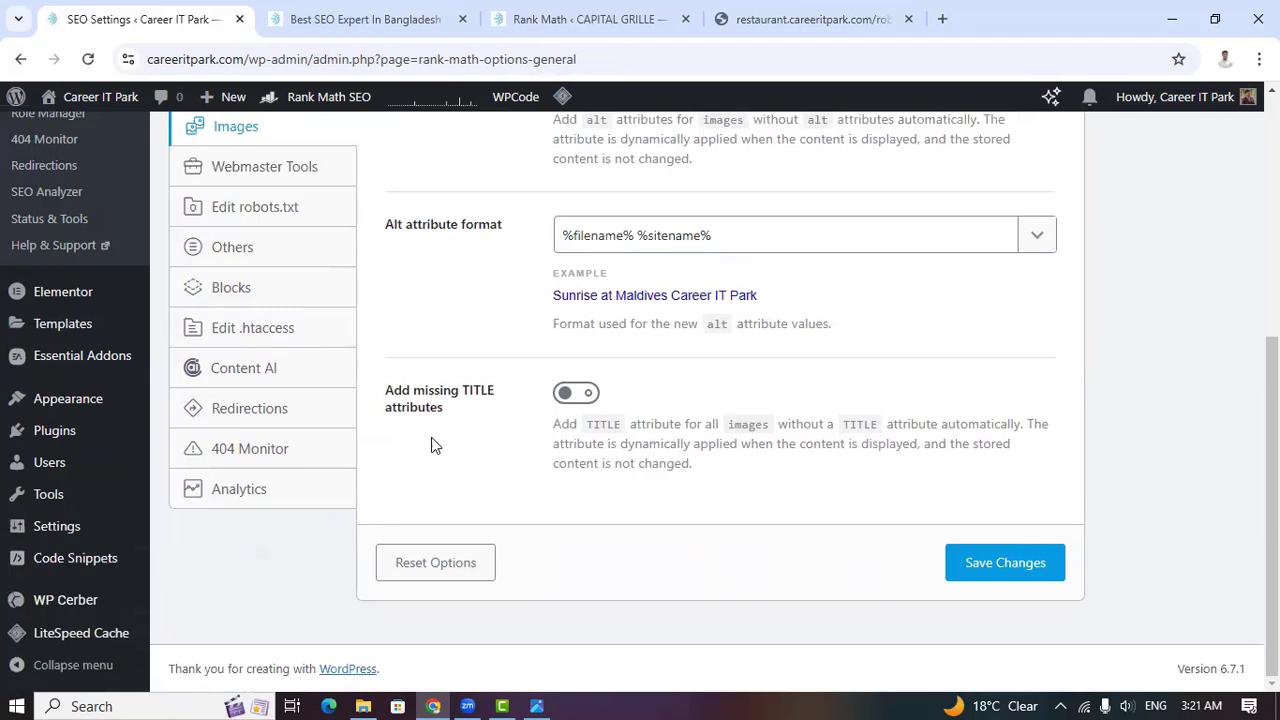
pyautogui.click(977, 573)
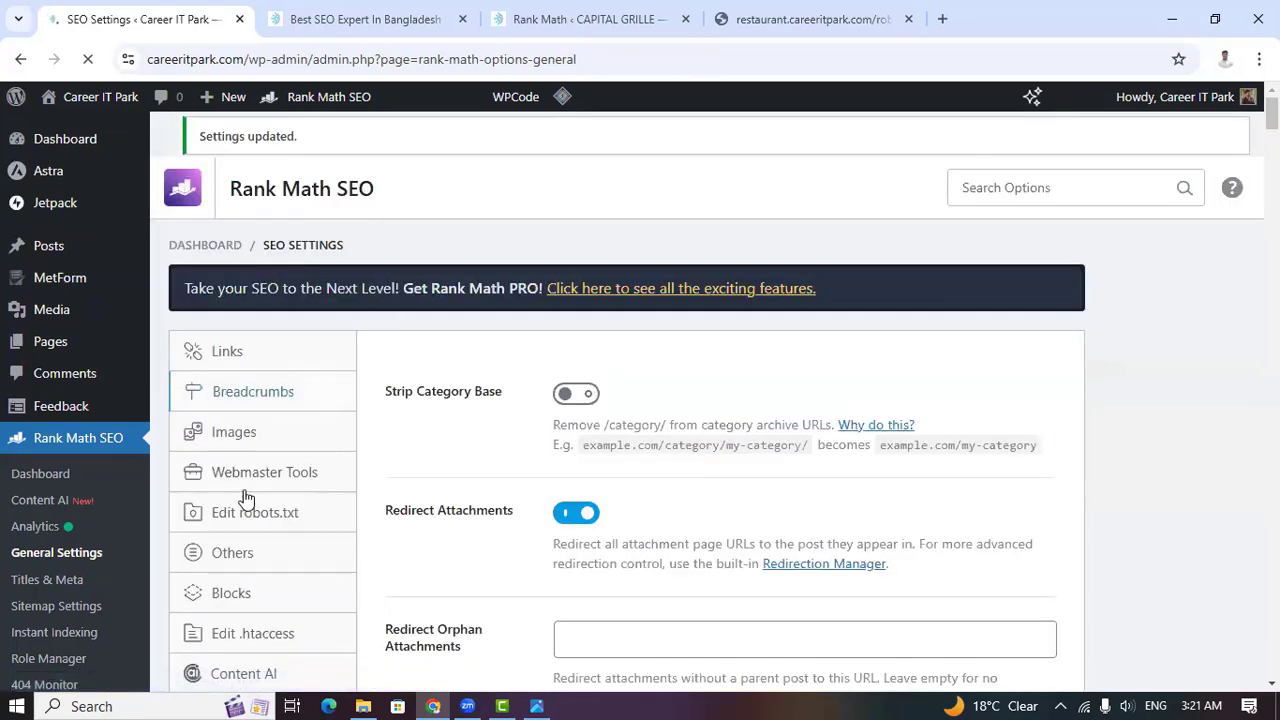
# Open the Webmaster Tools settings and review the verification fields from Google Search Console to Custom Webmaster Tags
pyautogui.scroll(-2, 290, 529)
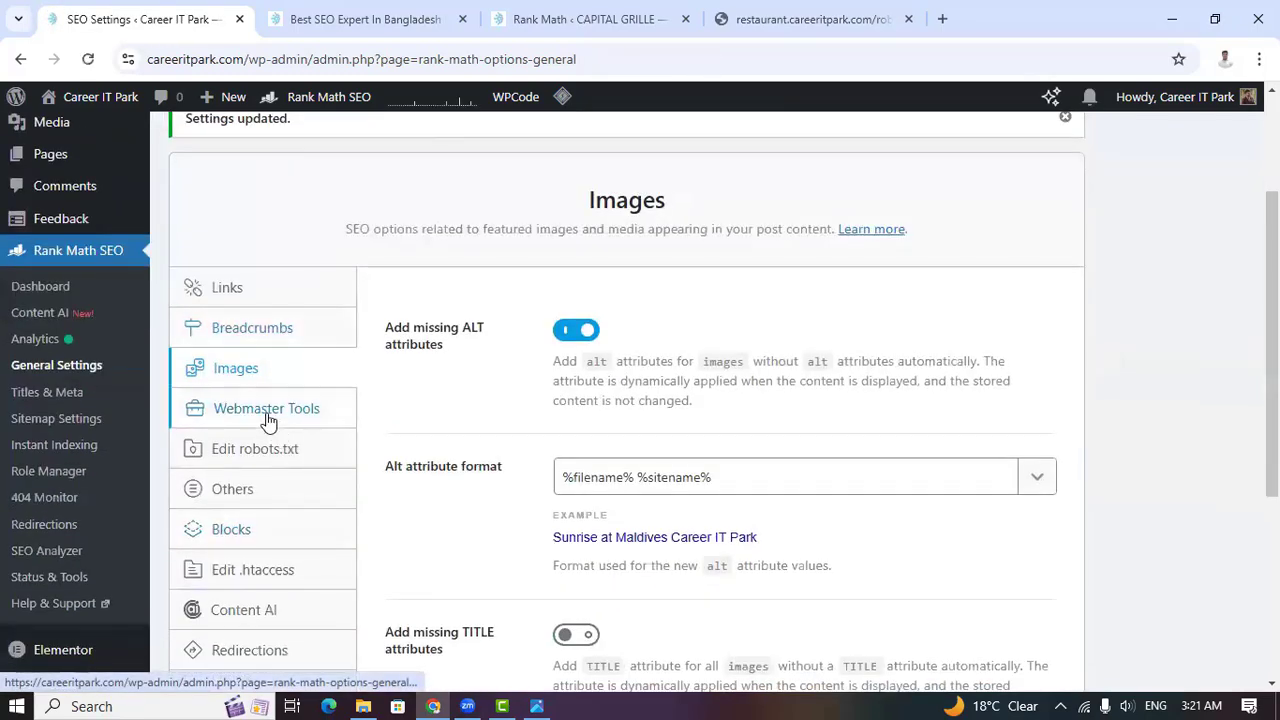
pyautogui.click(268, 421)
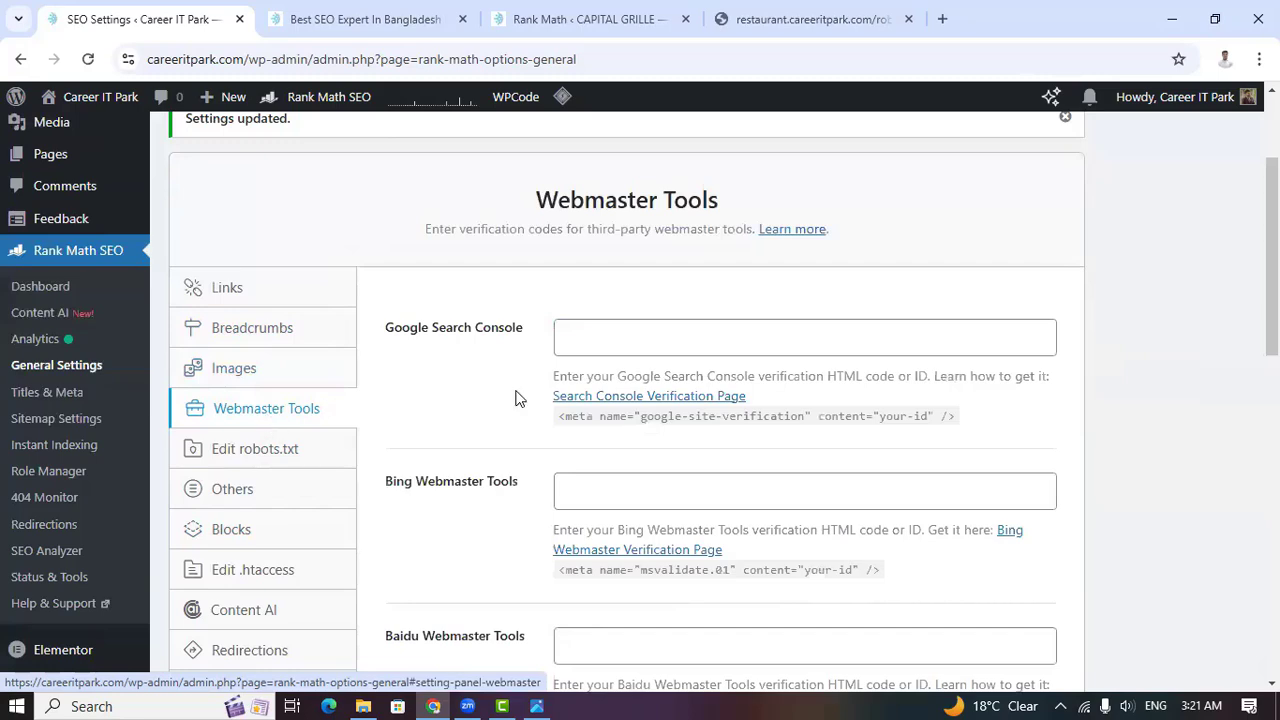
pyautogui.scroll(-2, 517, 396)
pyautogui.scroll(-2, 518, 398)
pyautogui.scroll(-5, 530, 420)
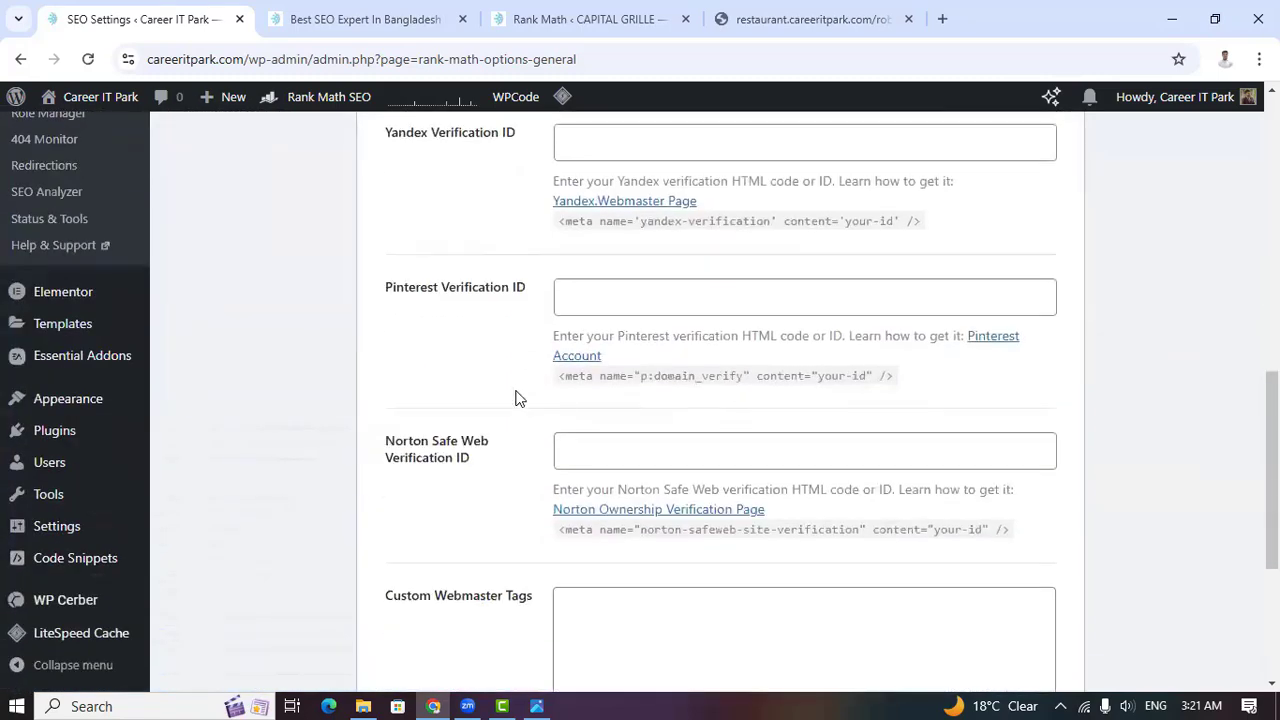
pyautogui.scroll(5, 552, 430)
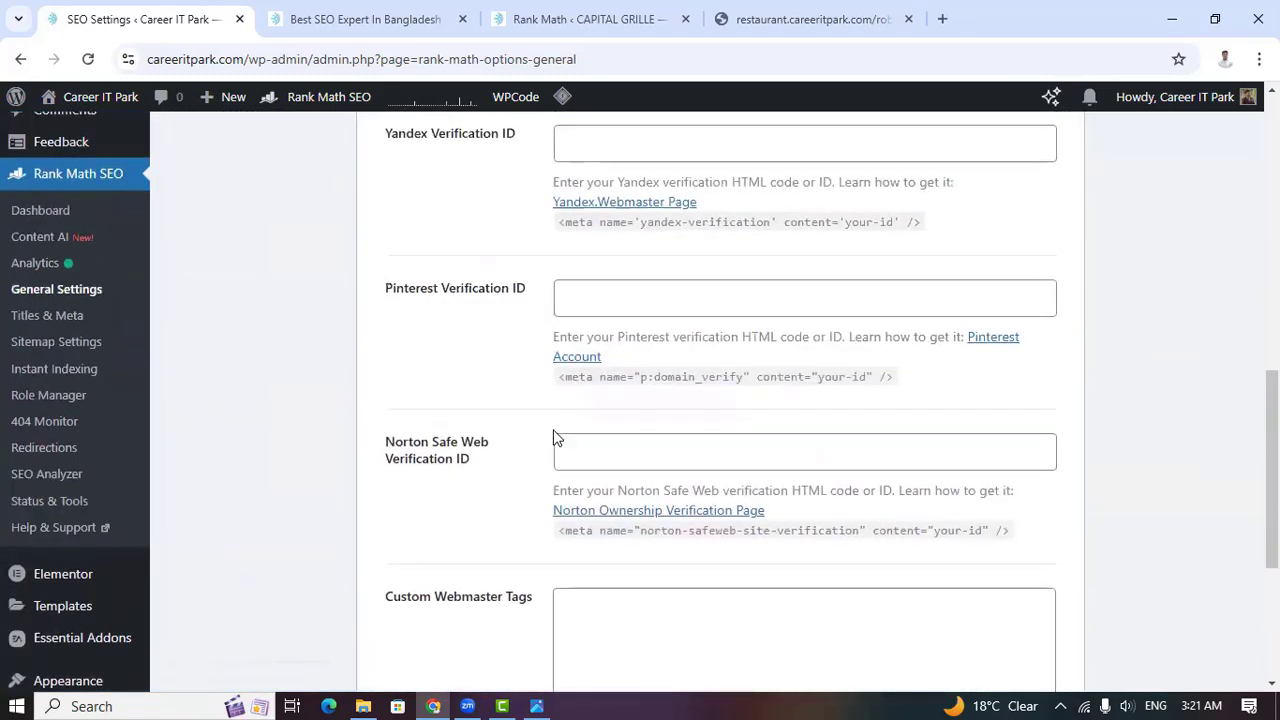
pyautogui.scroll(1, 317, 458)
pyautogui.scroll(2, 317, 458)
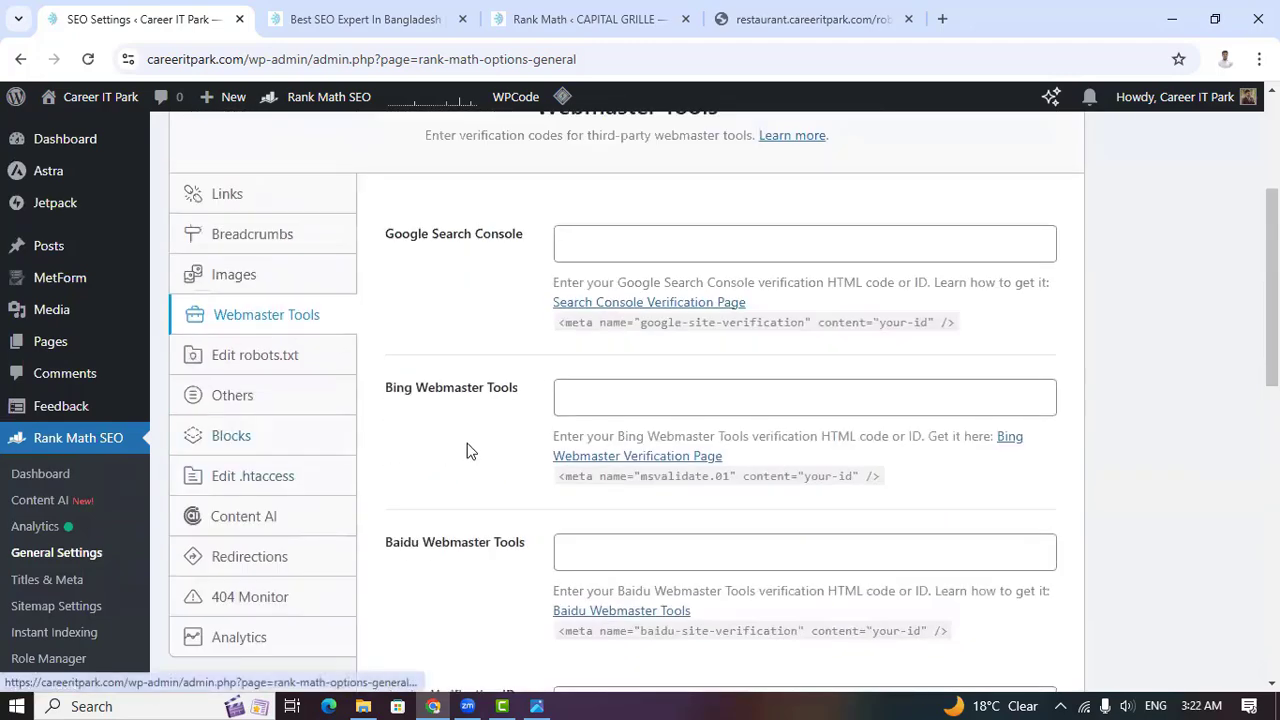
# Review the robots.txt rules and the .htaccess file contents without editing either file
pyautogui.click(257, 357)
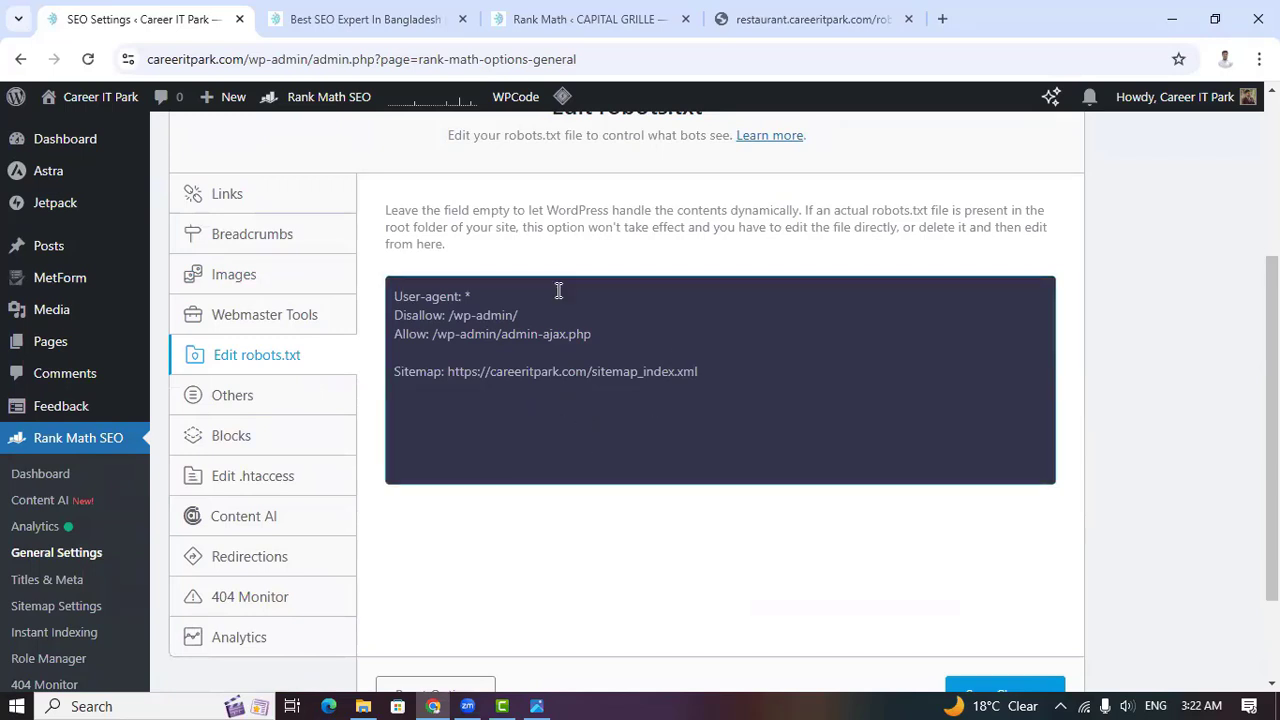
pyautogui.click(648, 339)
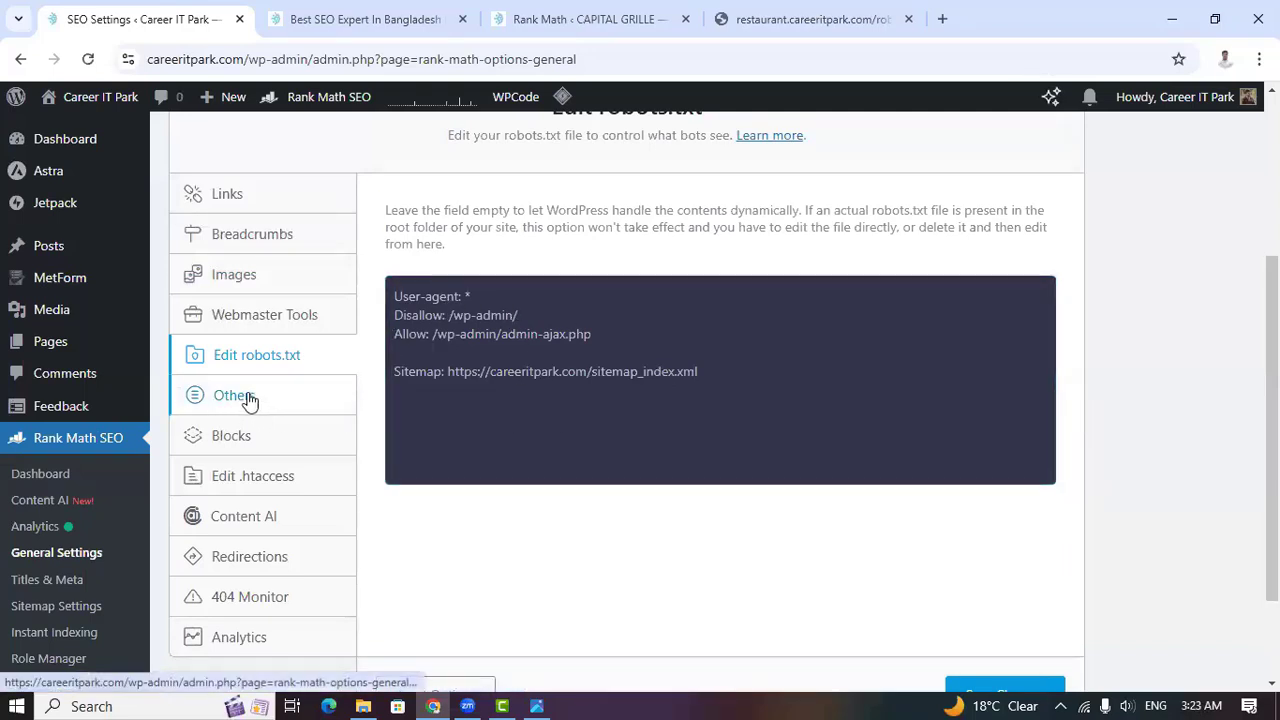
pyautogui.scroll(-2, 268, 470)
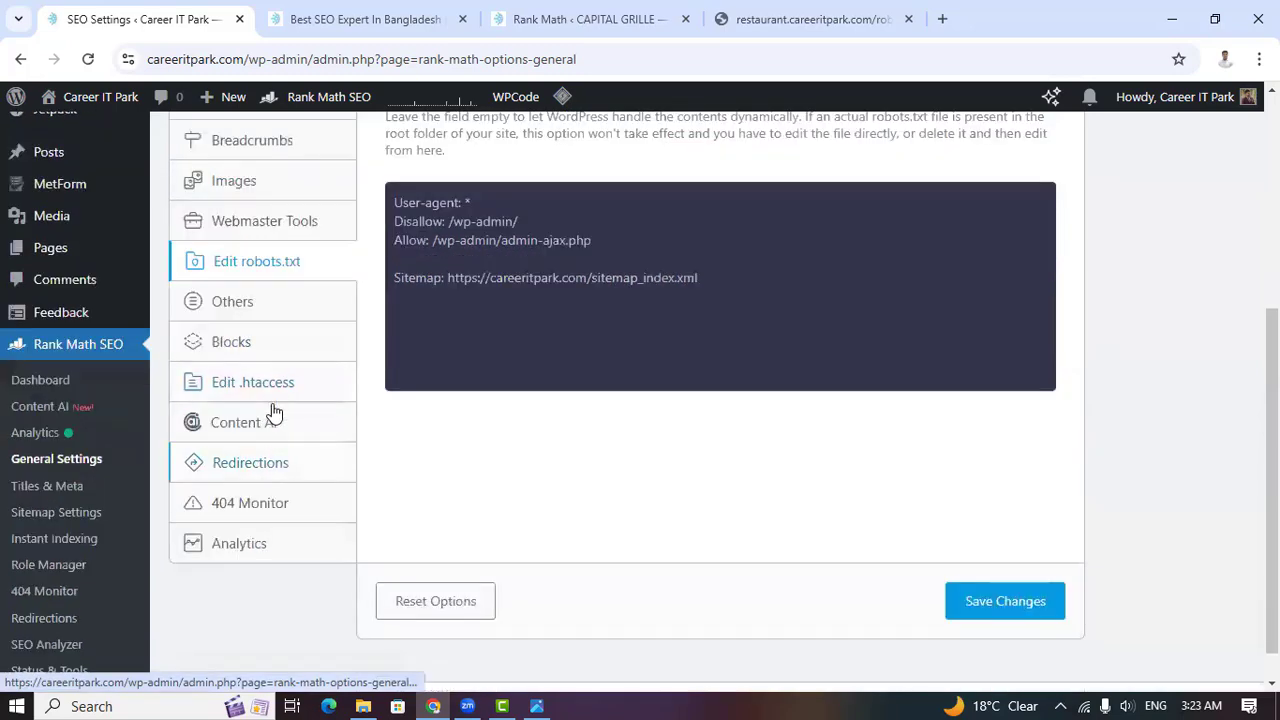
pyautogui.click(272, 390)
pyautogui.scroll(-5, 560, 390)
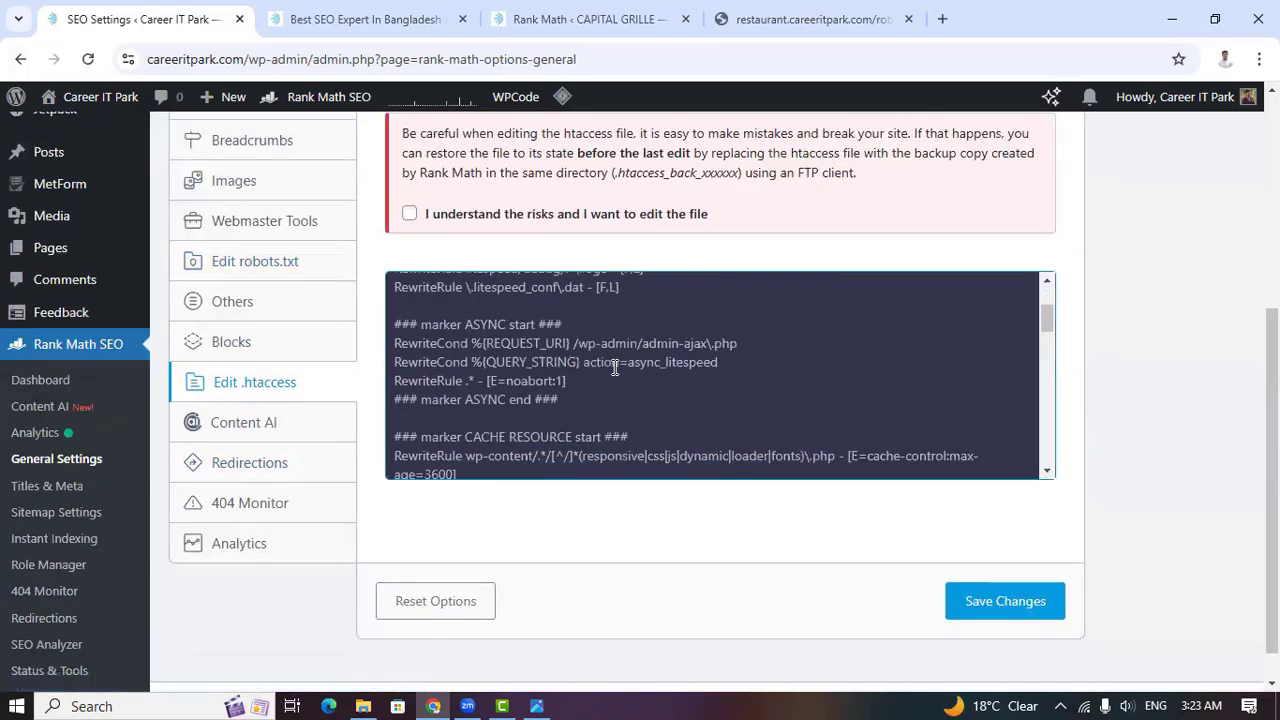
# Review the Redirections settings, including the available redirection types, keep 301 Permanent Move, and save them
pyautogui.click(268, 470)
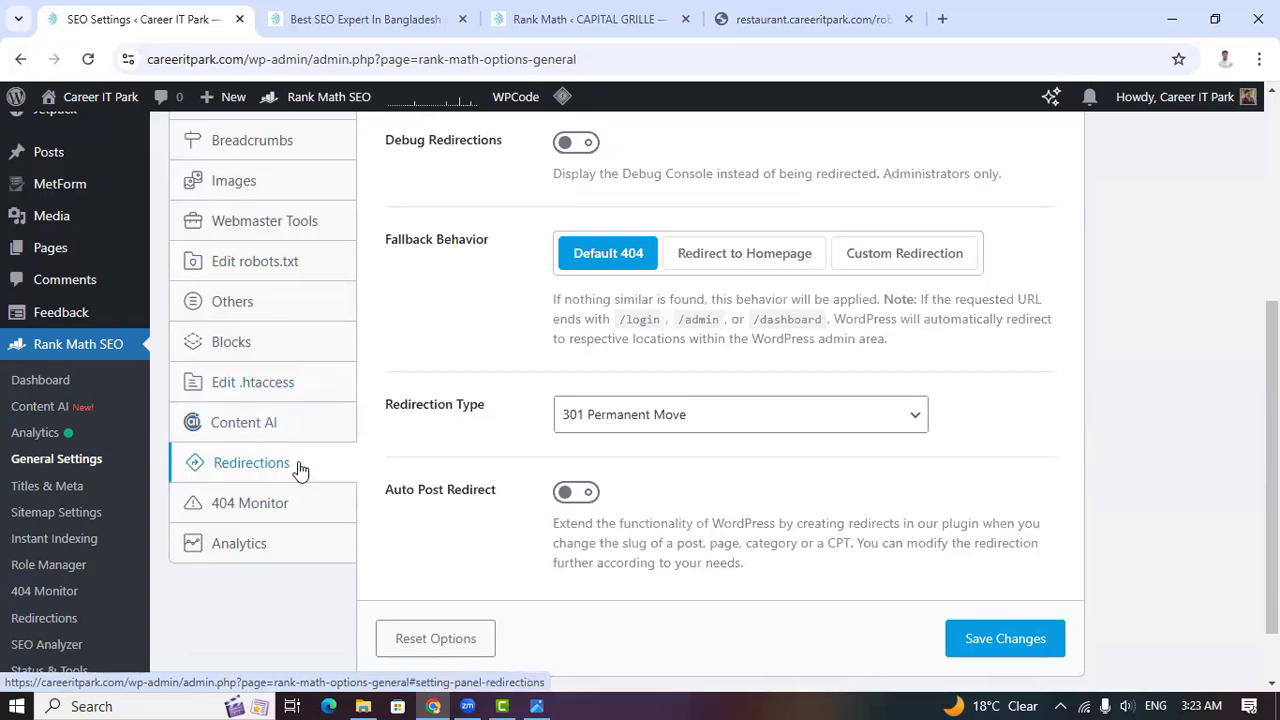
pyautogui.scroll(1, 775, 522)
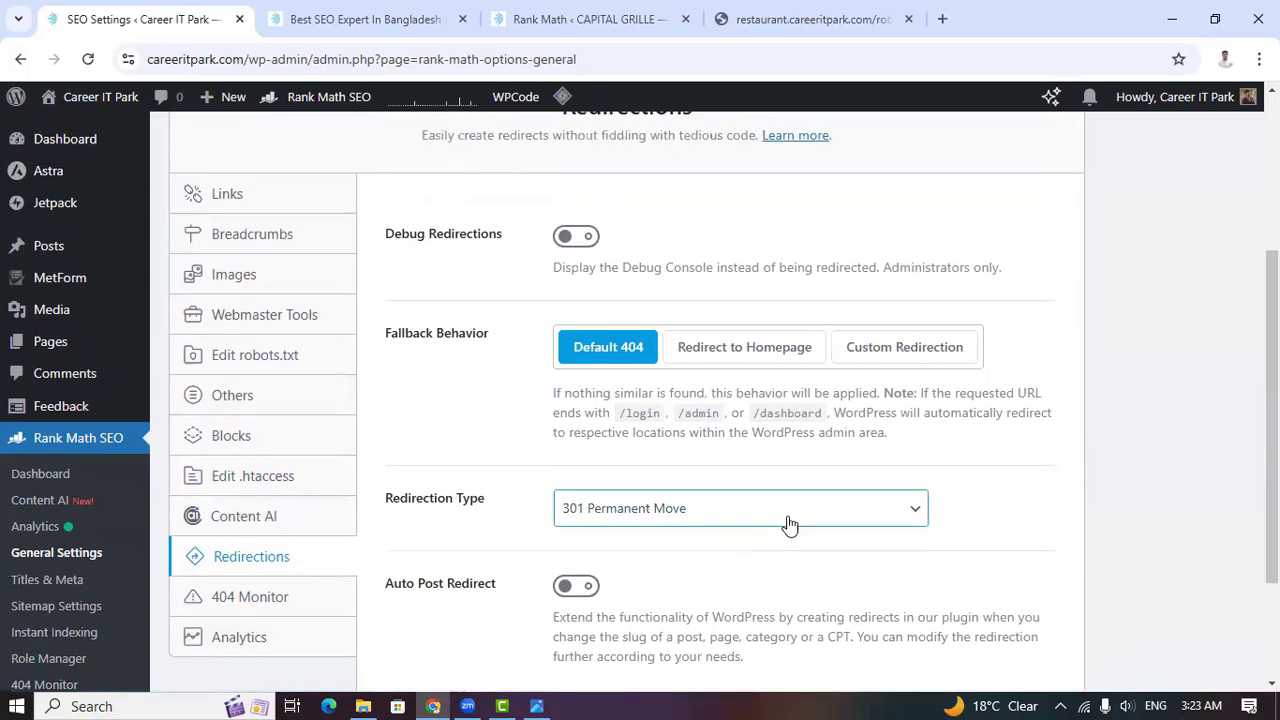
pyautogui.scroll(-1, 800, 518)
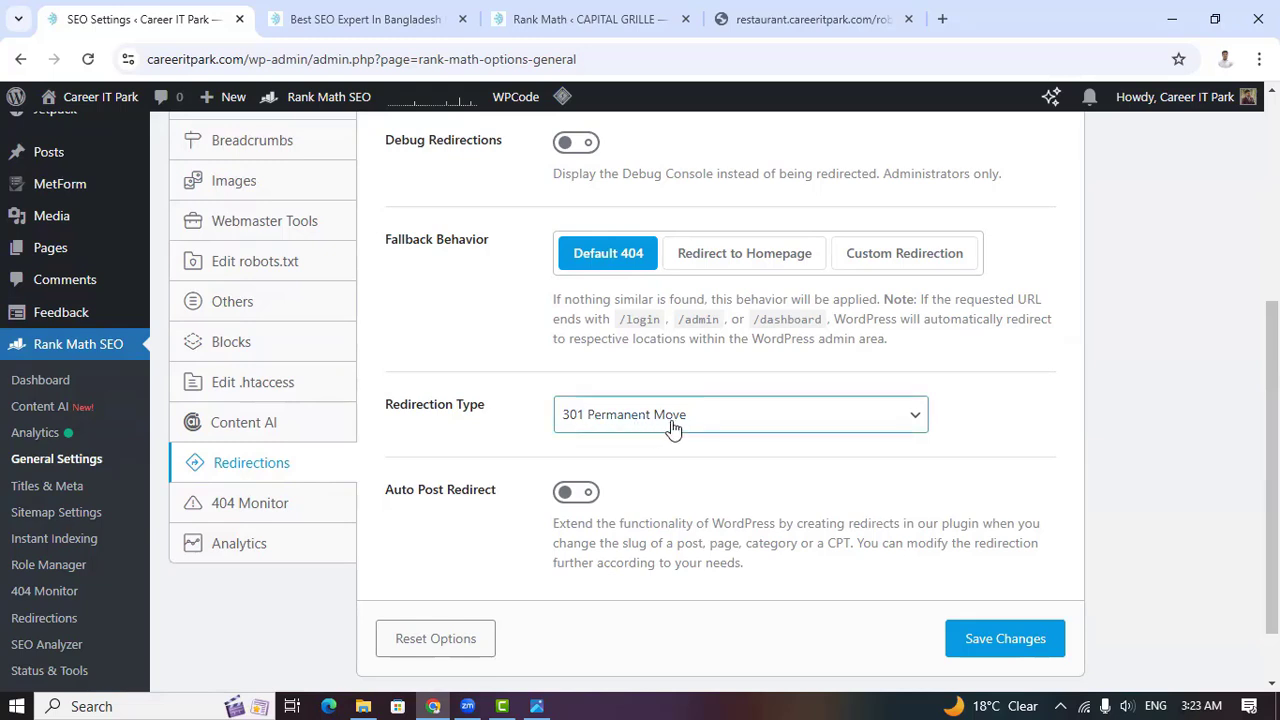
pyautogui.click(918, 420)
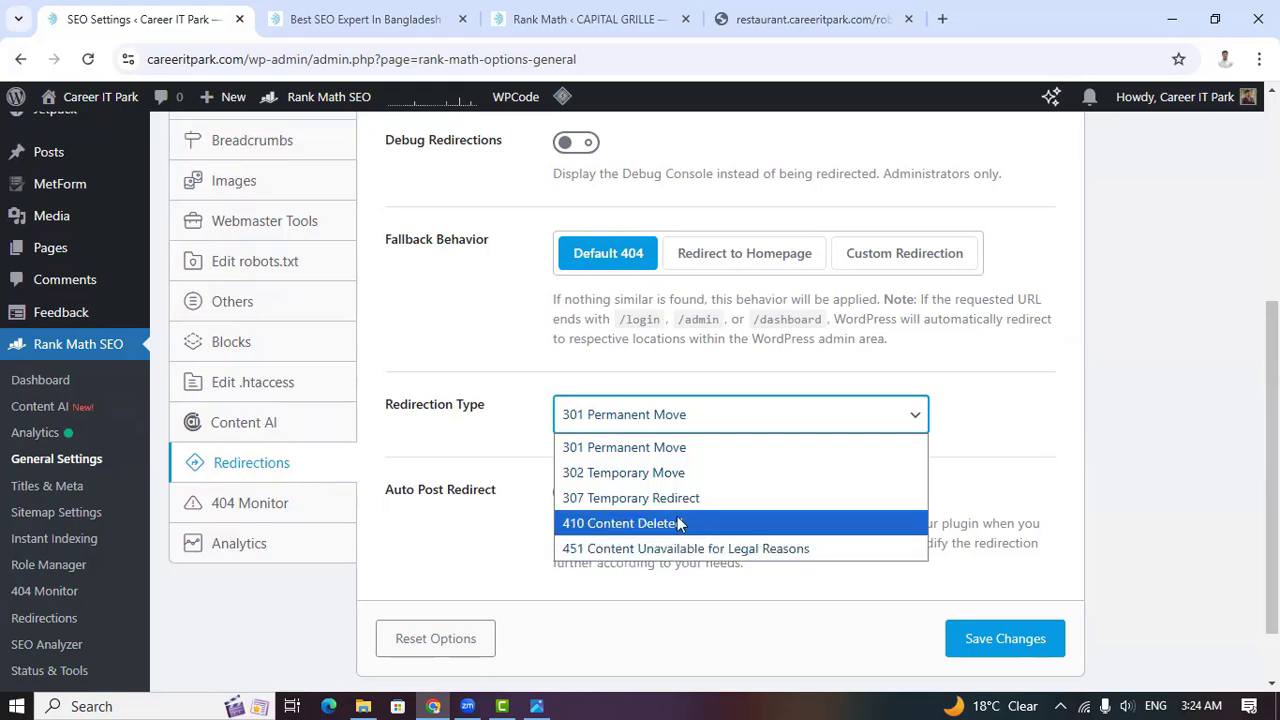
pyautogui.click(1003, 410)
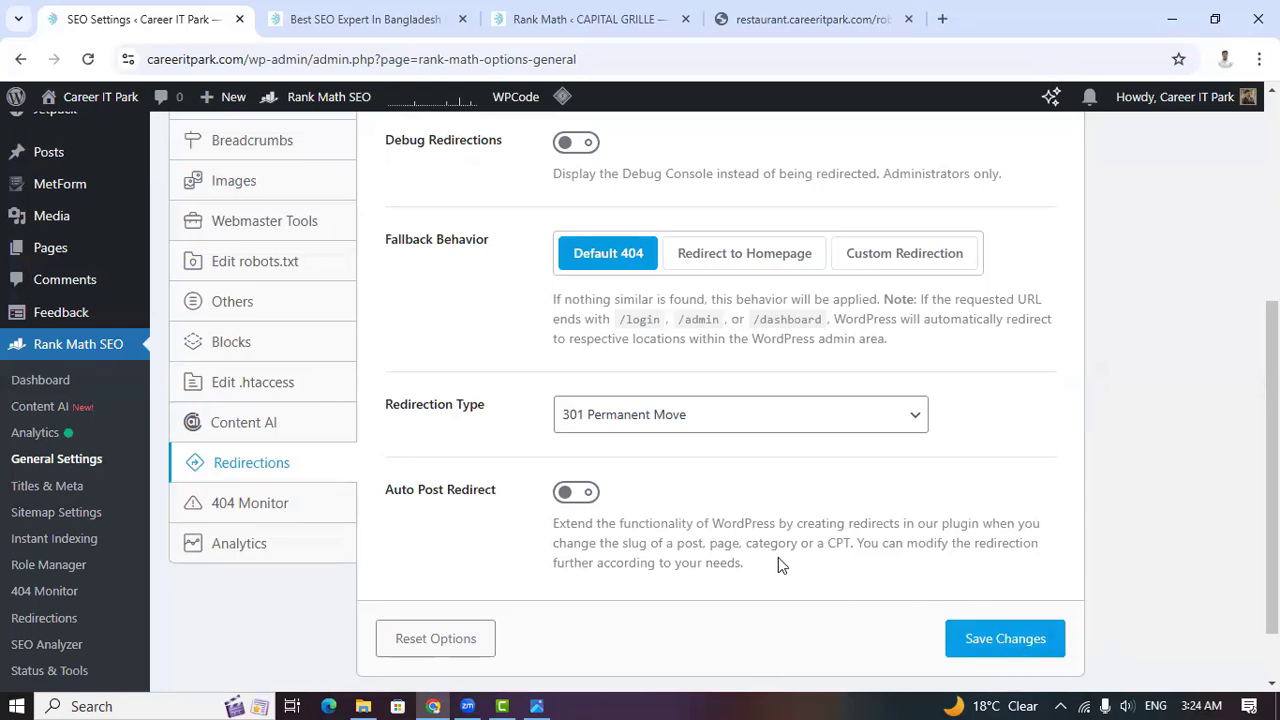
pyautogui.click(1040, 645)
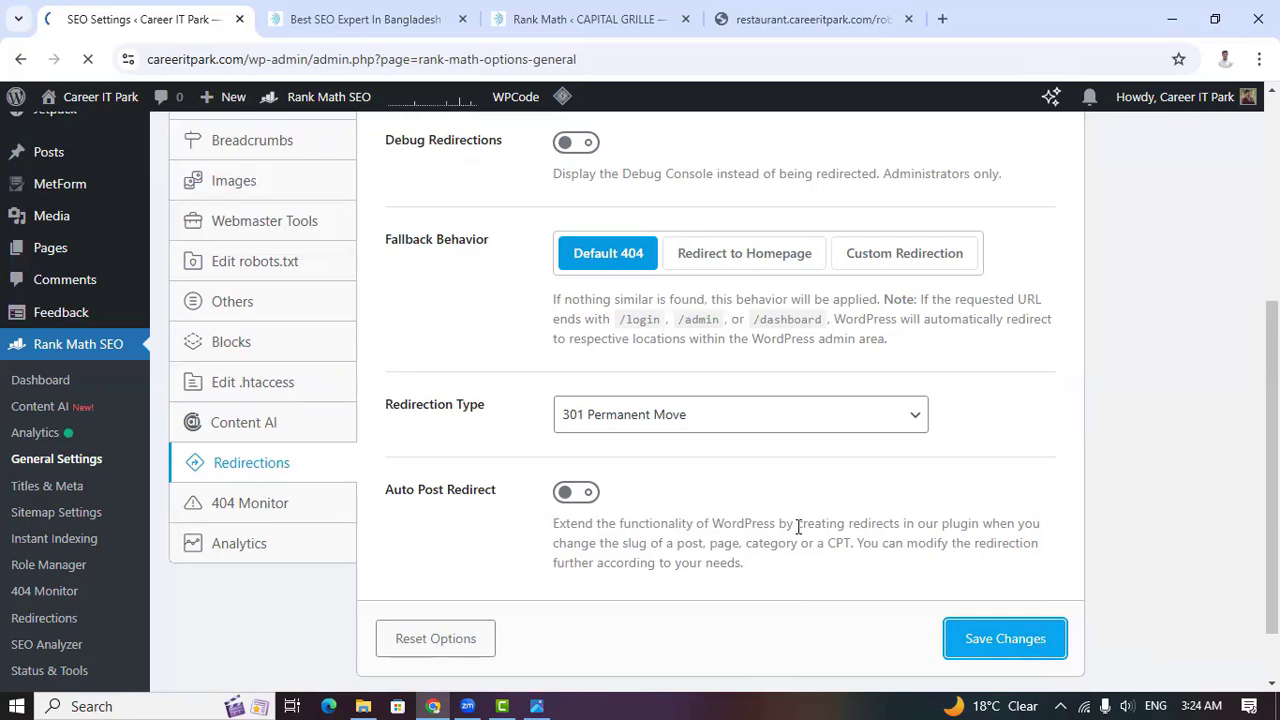
# Open the 404 Monitor settings and review the mode, log limit, exclude paths and ignore query parameters options
pyautogui.scroll(-4, 800, 534)
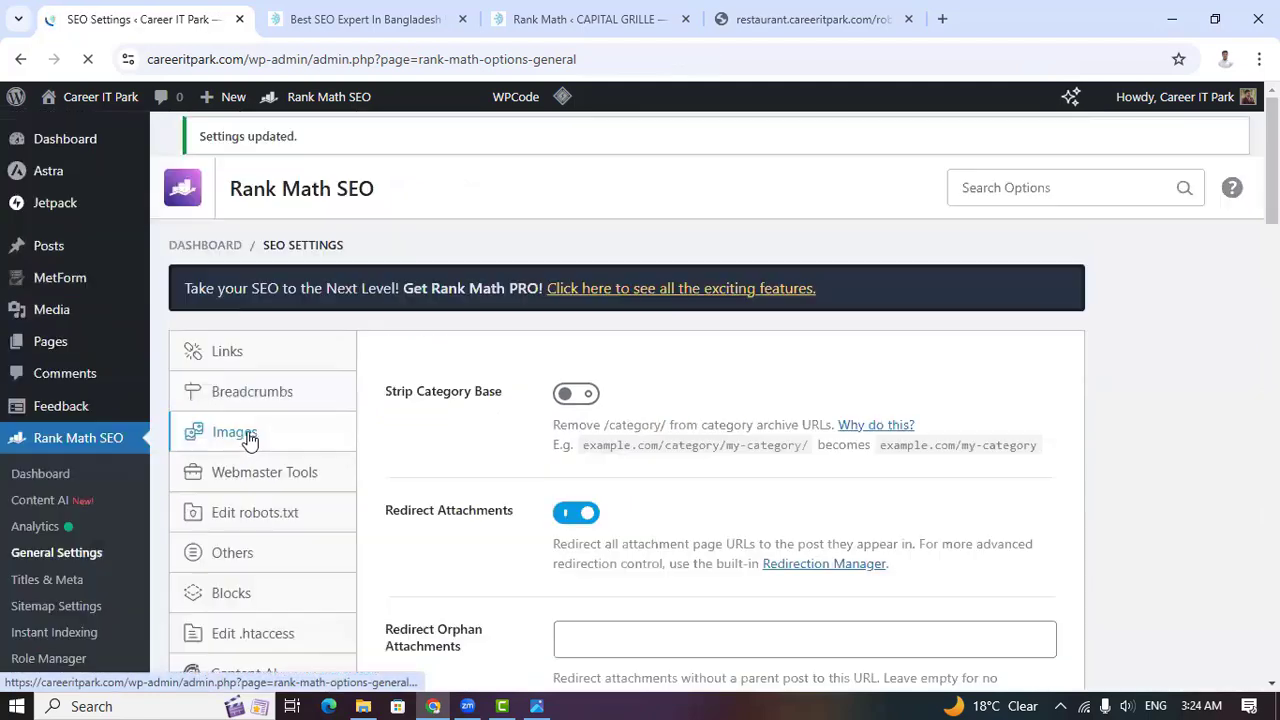
pyautogui.scroll(-5, 260, 520)
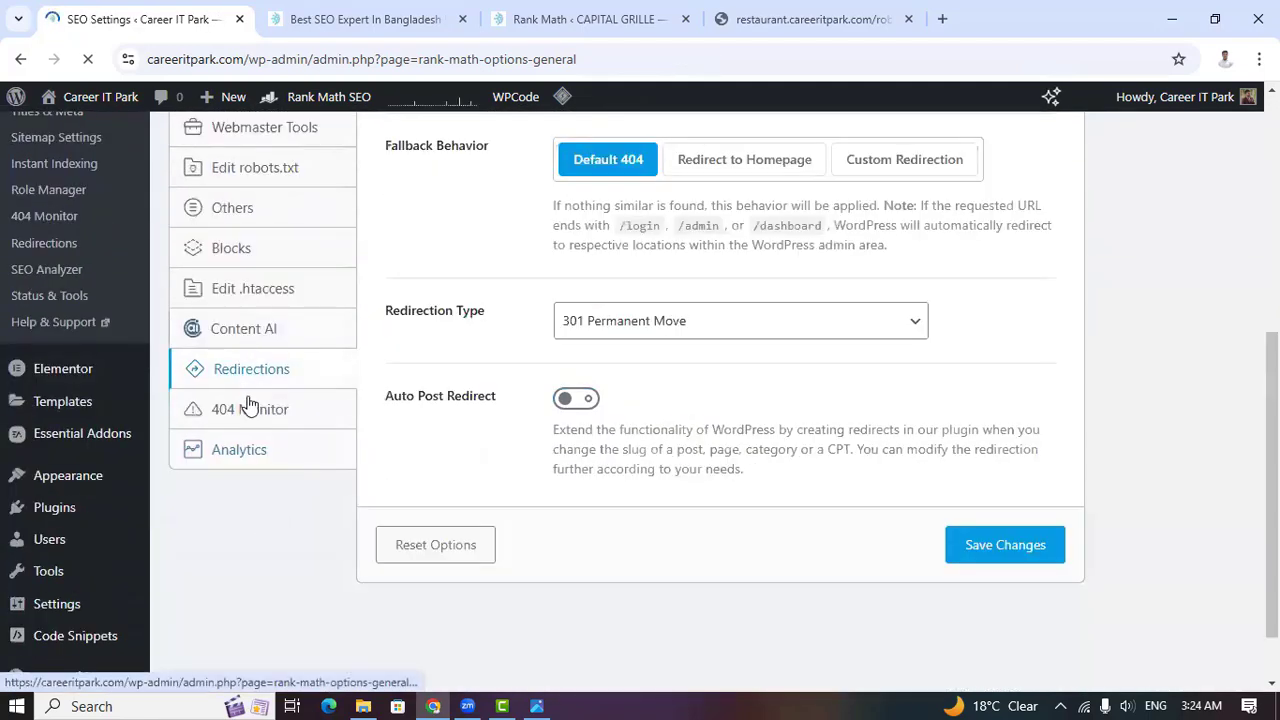
pyautogui.click(244, 412)
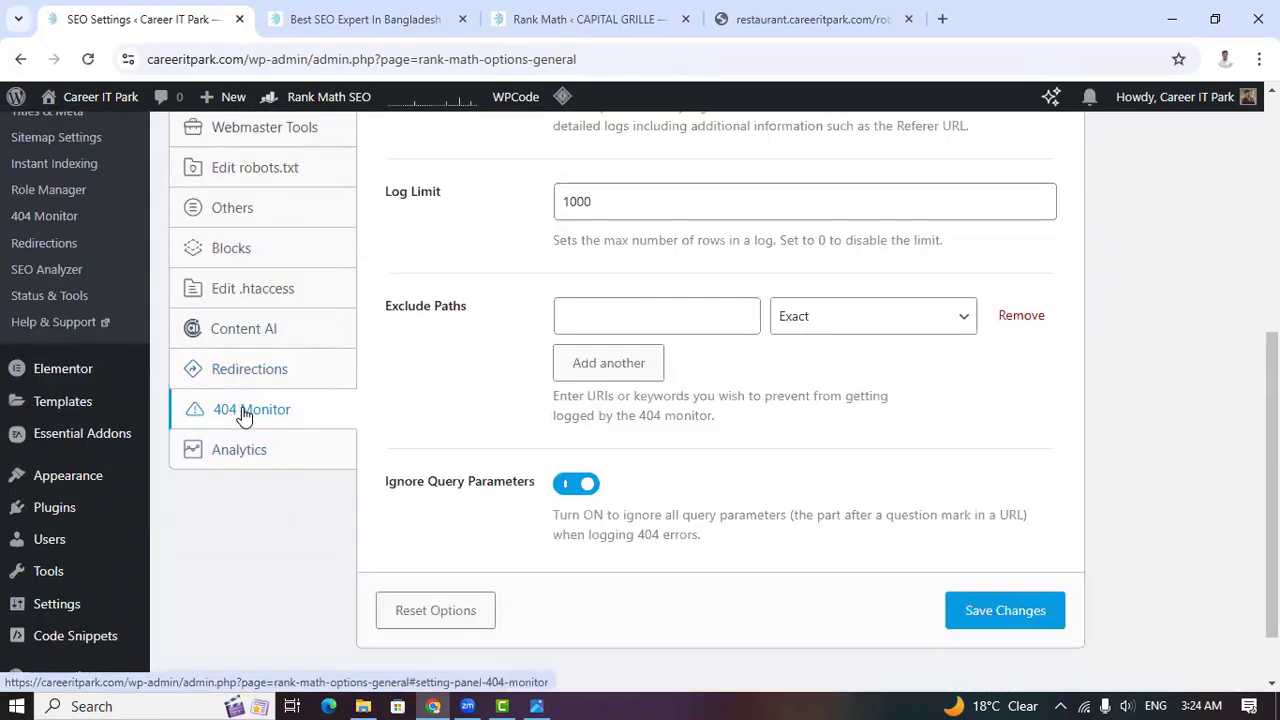
pyautogui.scroll(1, 412, 447)
pyautogui.scroll(1, 430, 448)
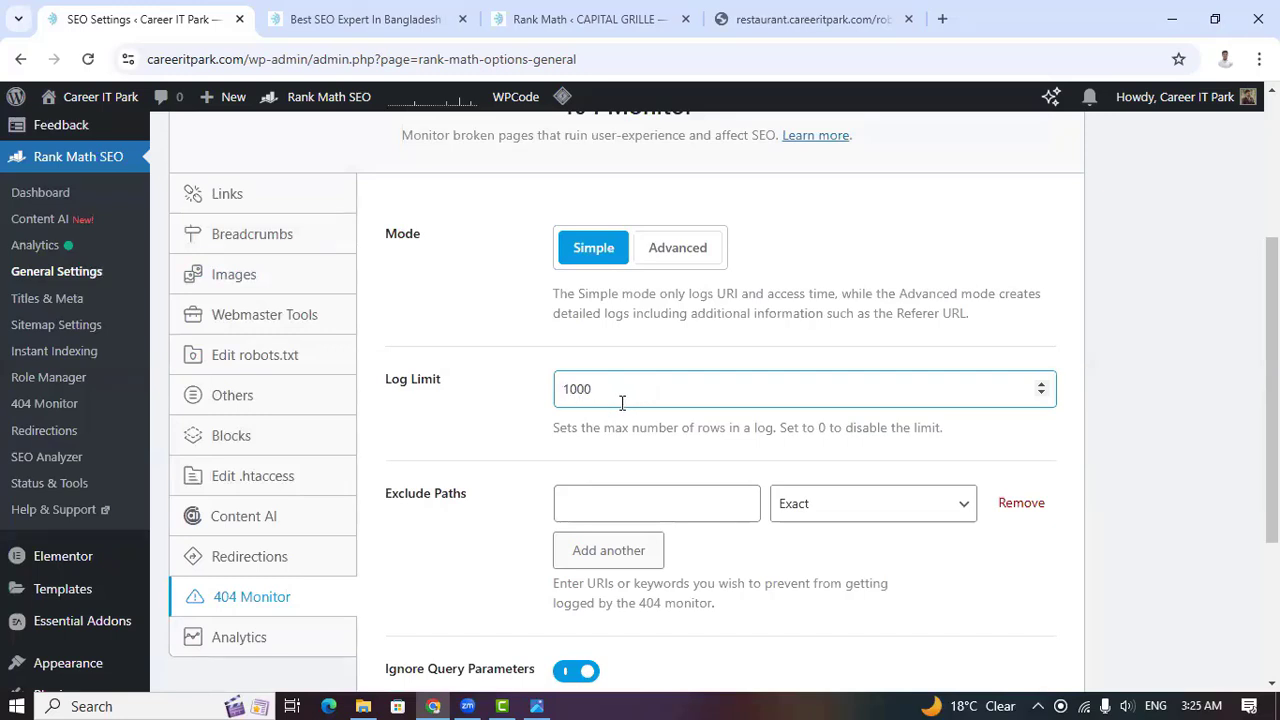
pyautogui.scroll(-2, 631, 401)
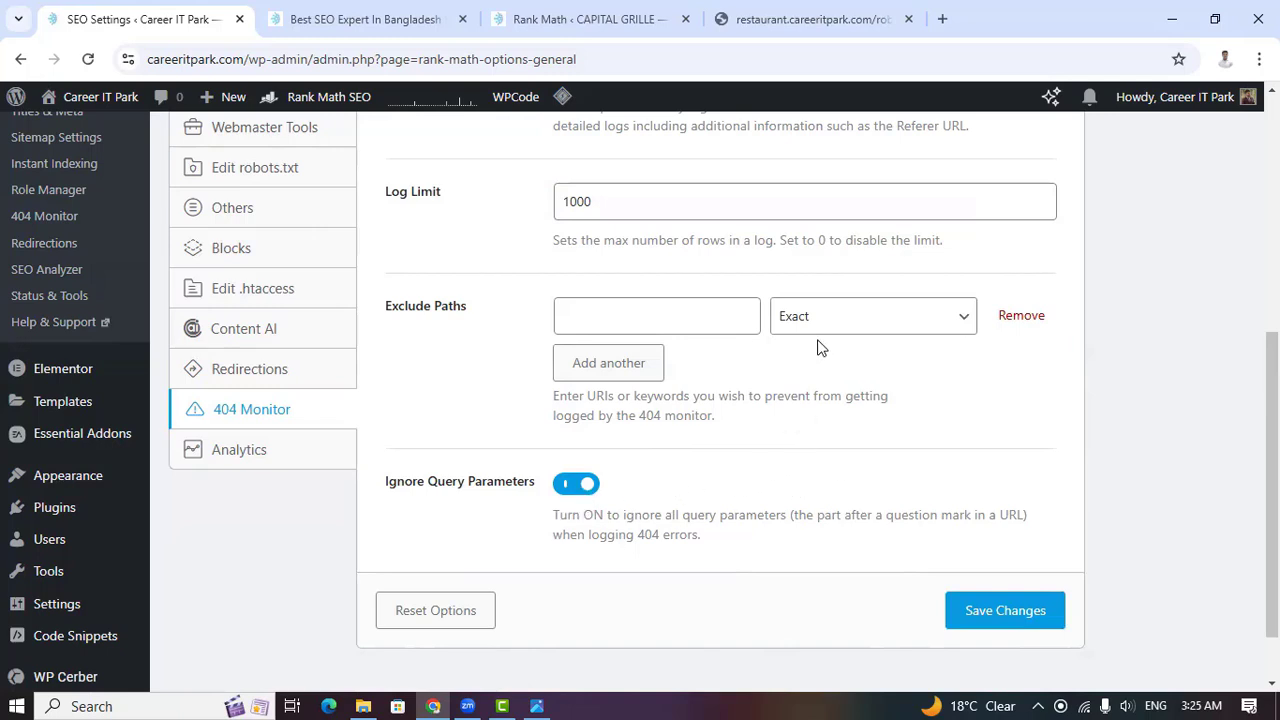
# Review the Analytics settings, checking the Search Console site, Index Status option and connected Google Analytics account, property and data stream
pyautogui.click(243, 458)
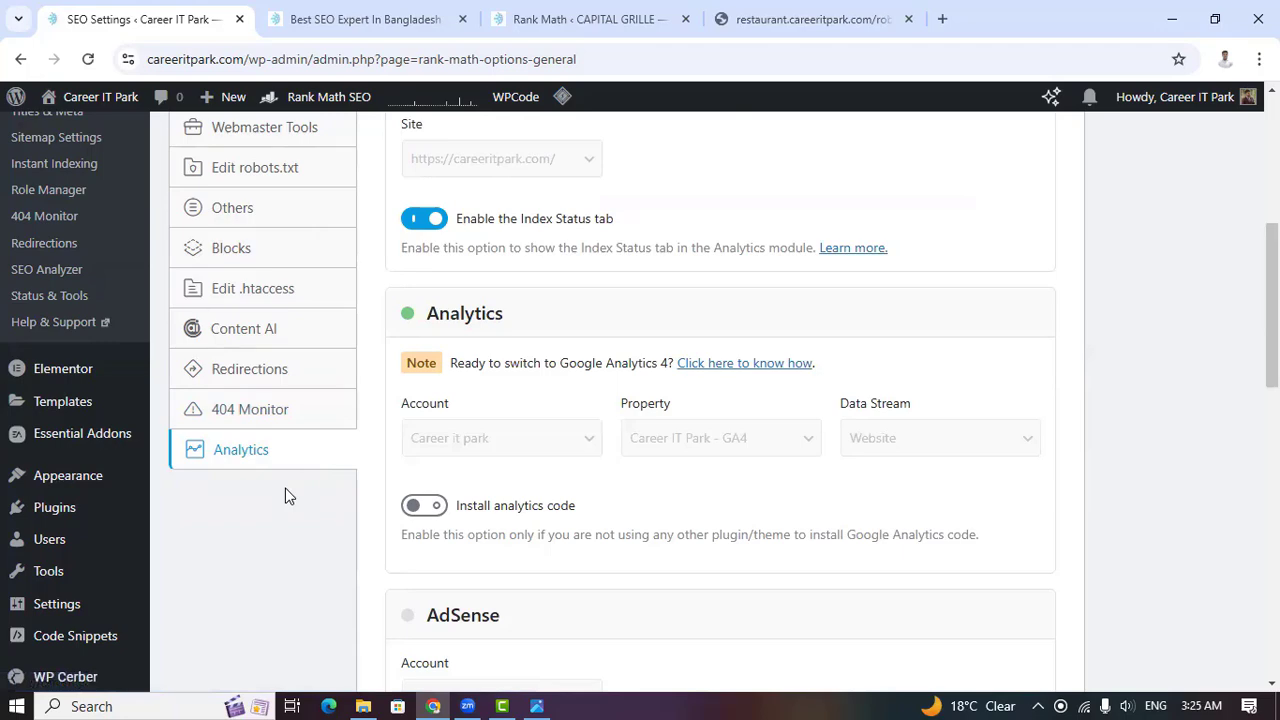
pyautogui.scroll(2, 745, 352)
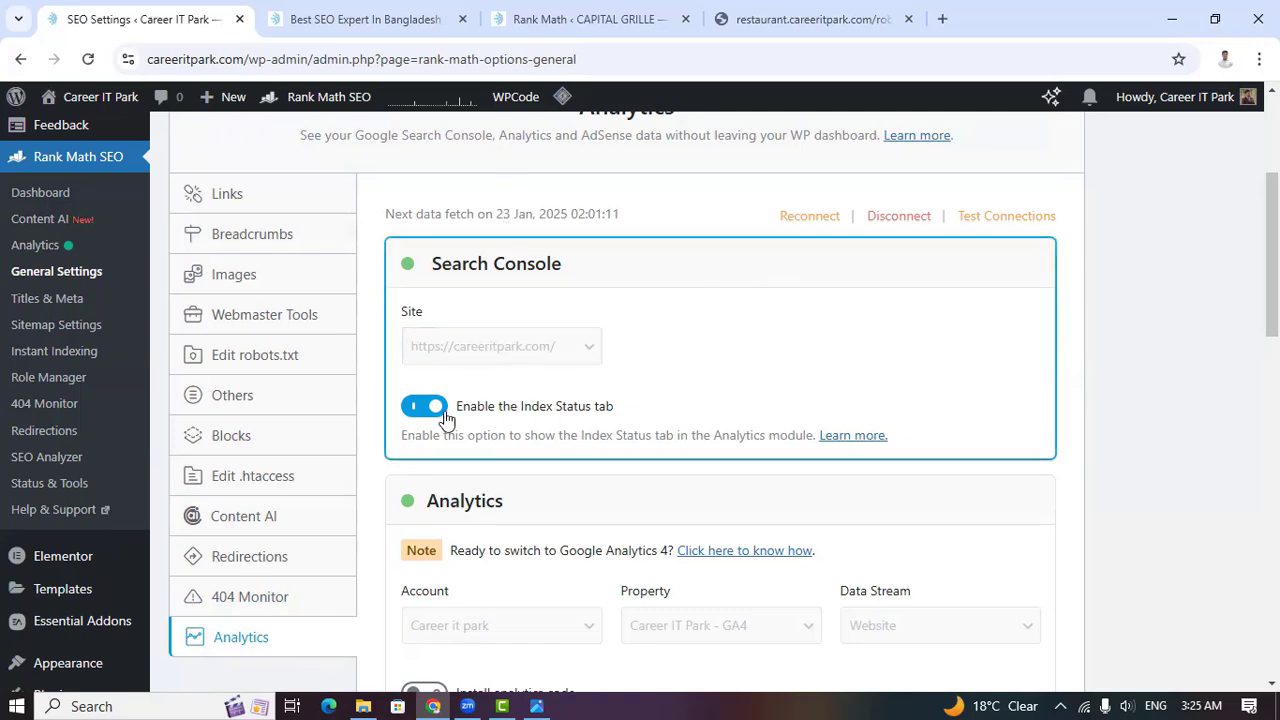
pyautogui.scroll(-2, 643, 503)
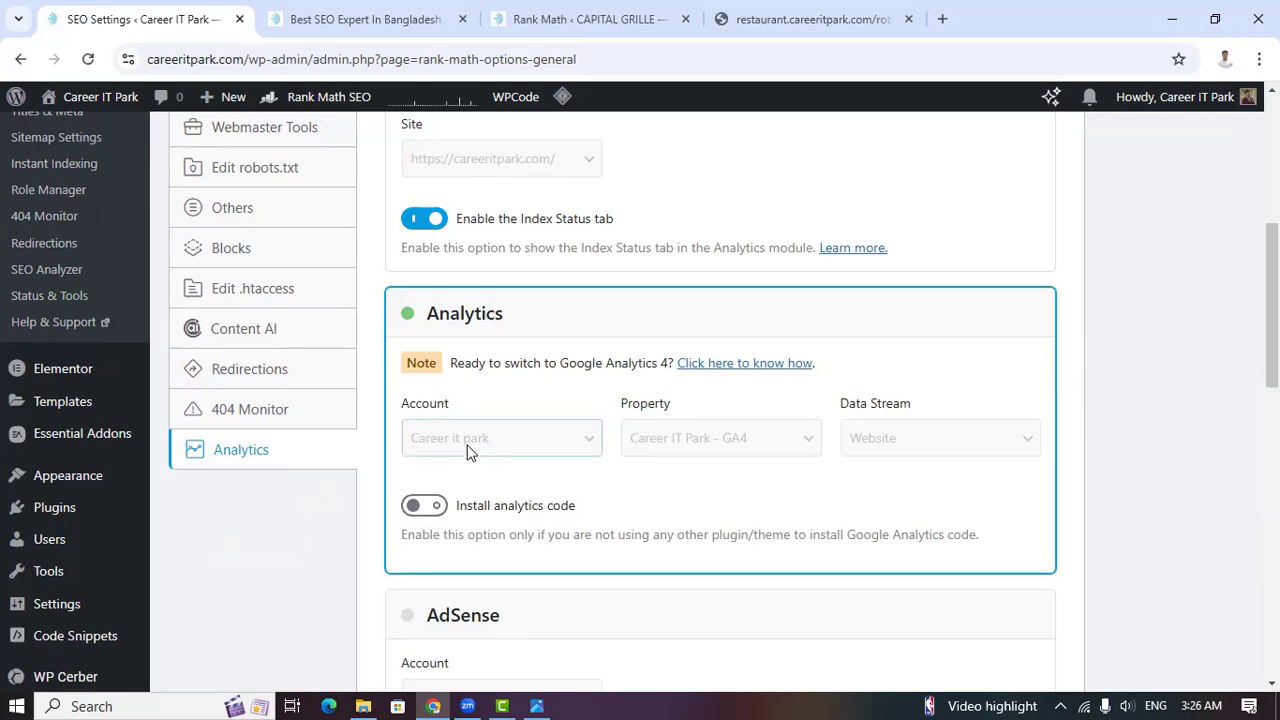
# Open the guide on switching to Google Analytics 4, read up to its Analytics settings instructions, and return to the site's Analytics settings
pyautogui.click(736, 366)
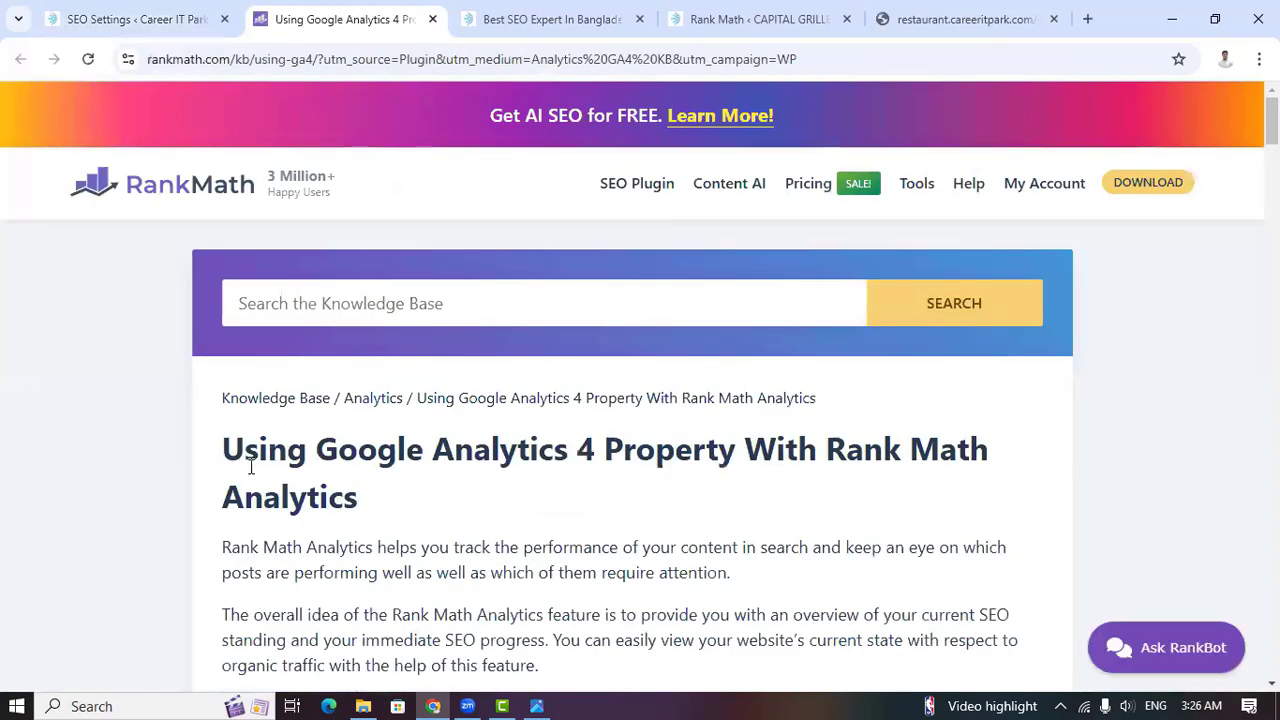
pyautogui.scroll(-3, 437, 430)
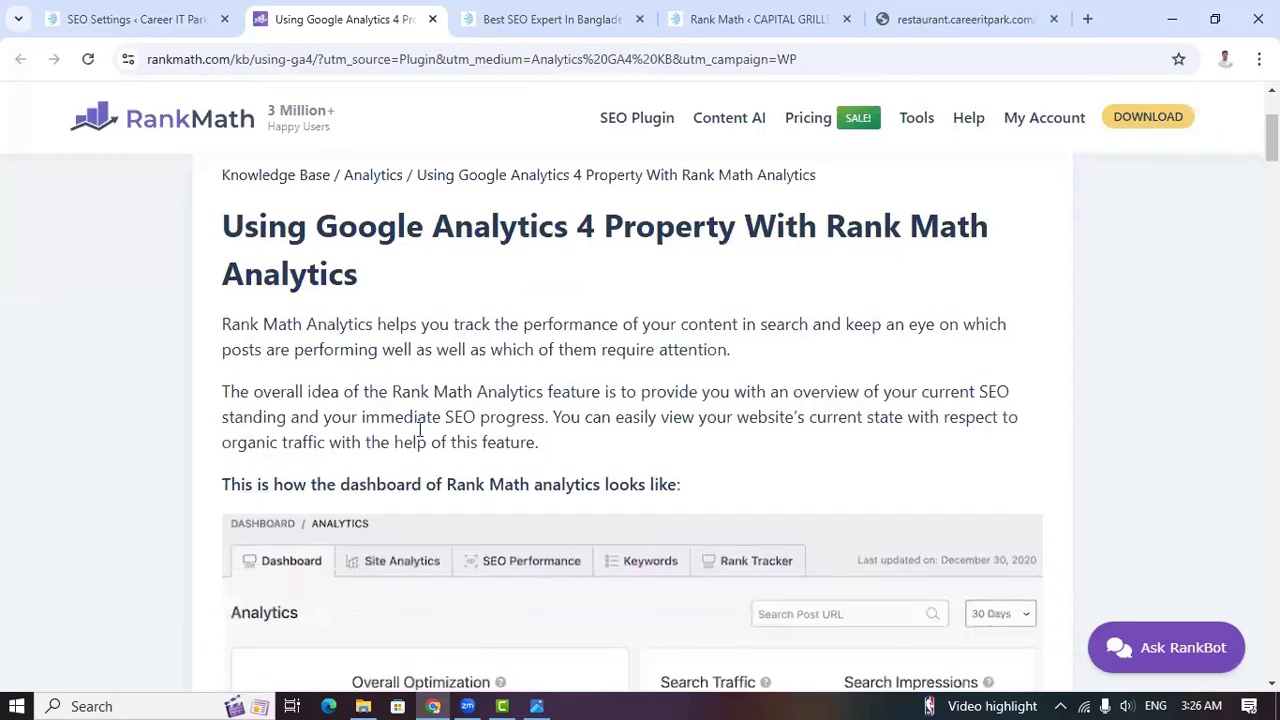
pyautogui.scroll(-2, 424, 436)
pyautogui.scroll(-6, 424, 437)
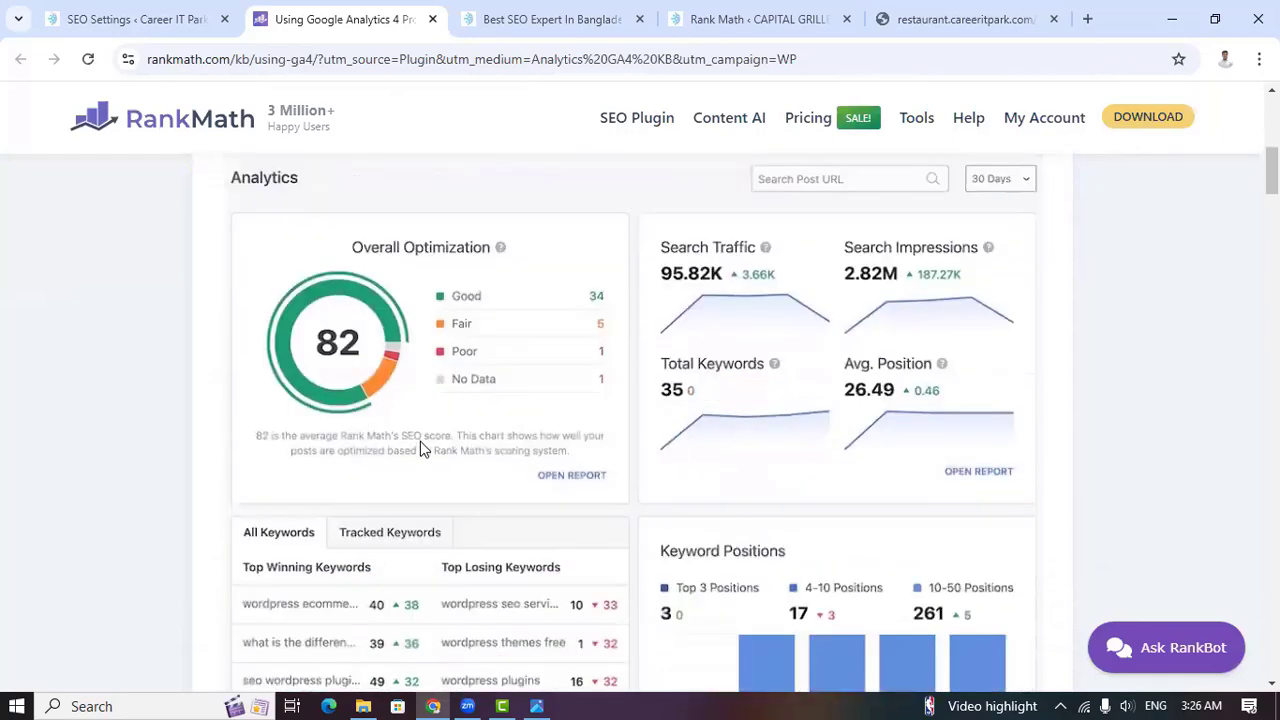
pyautogui.scroll(-5, 420, 465)
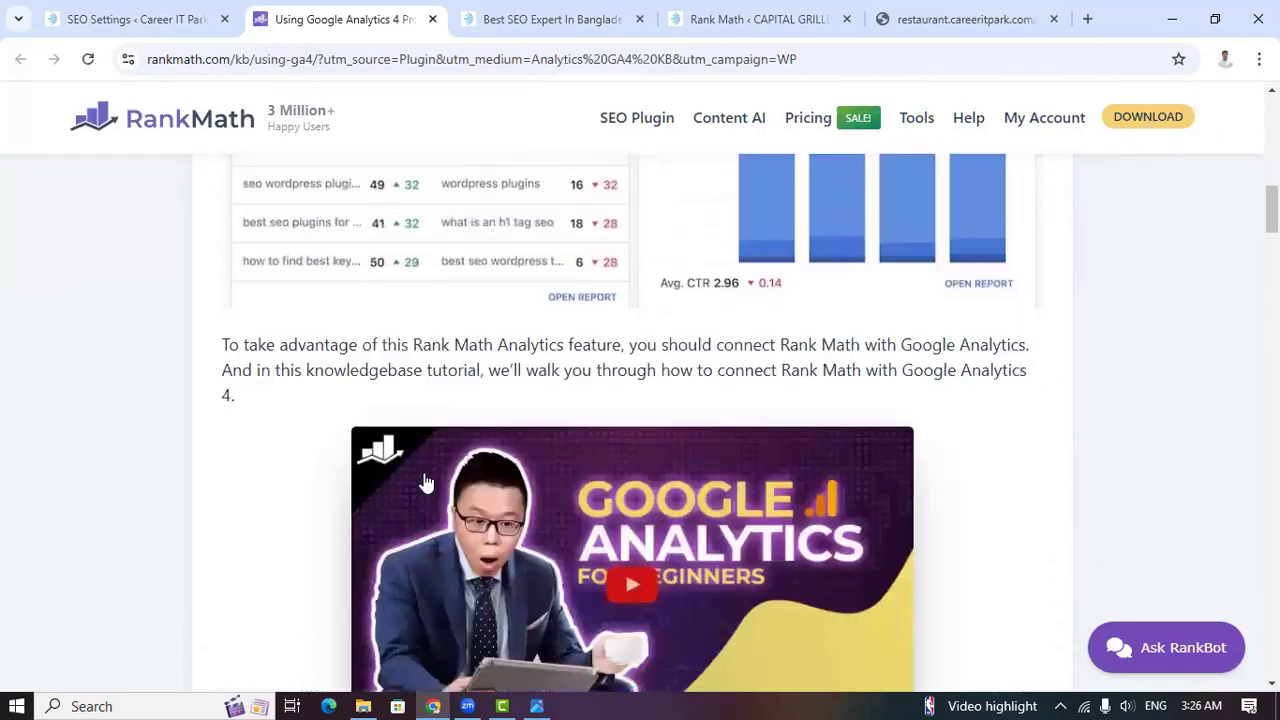
pyautogui.scroll(-5, 425, 485)
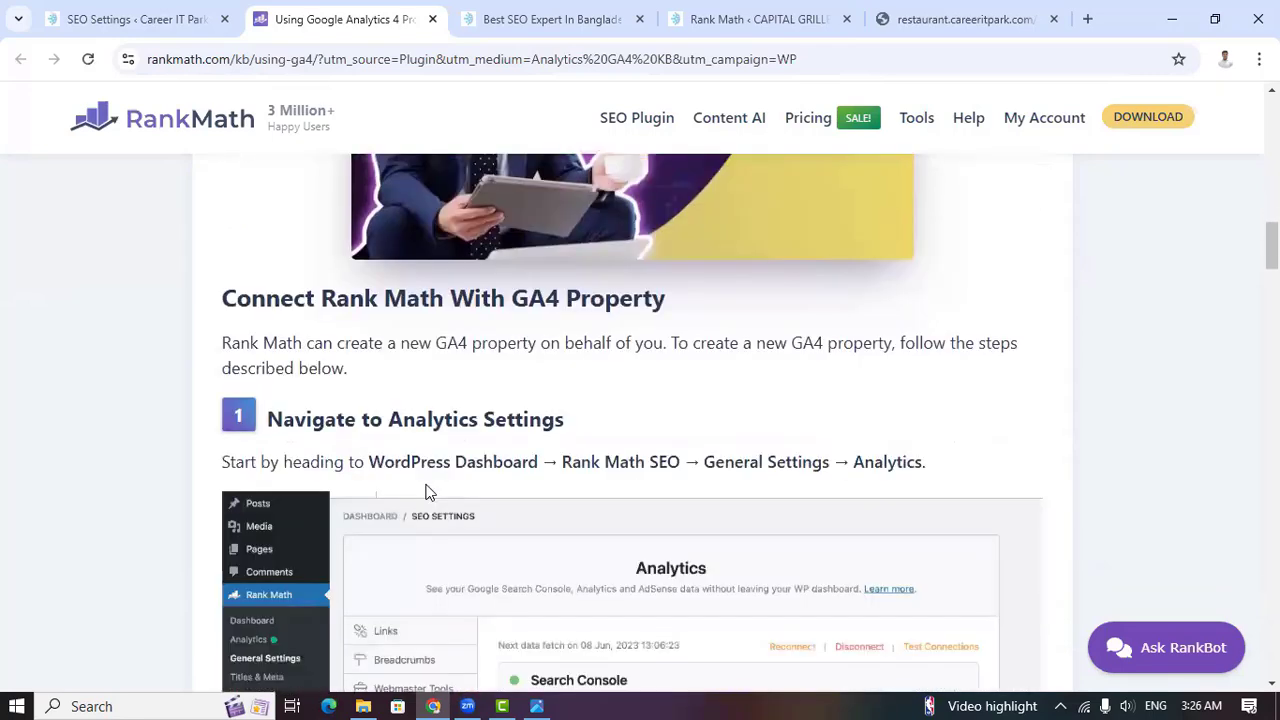
pyautogui.scroll(2, 337, 420)
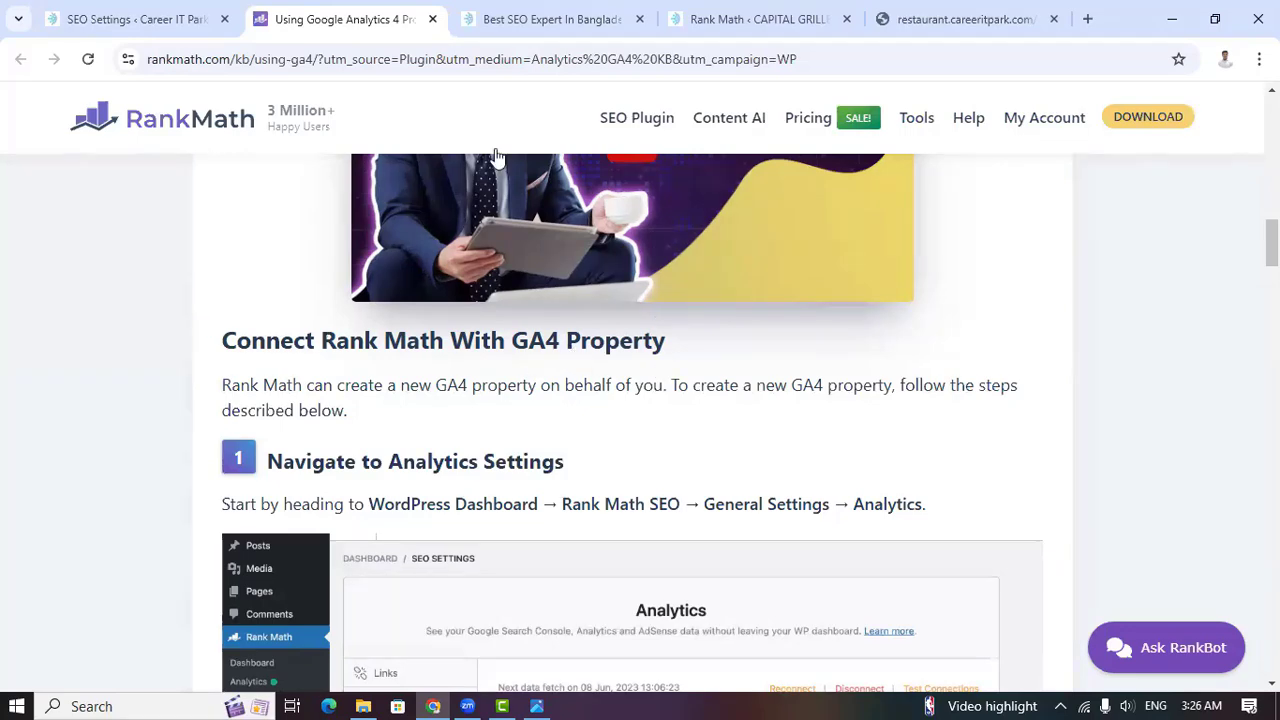
pyautogui.click(185, 20)
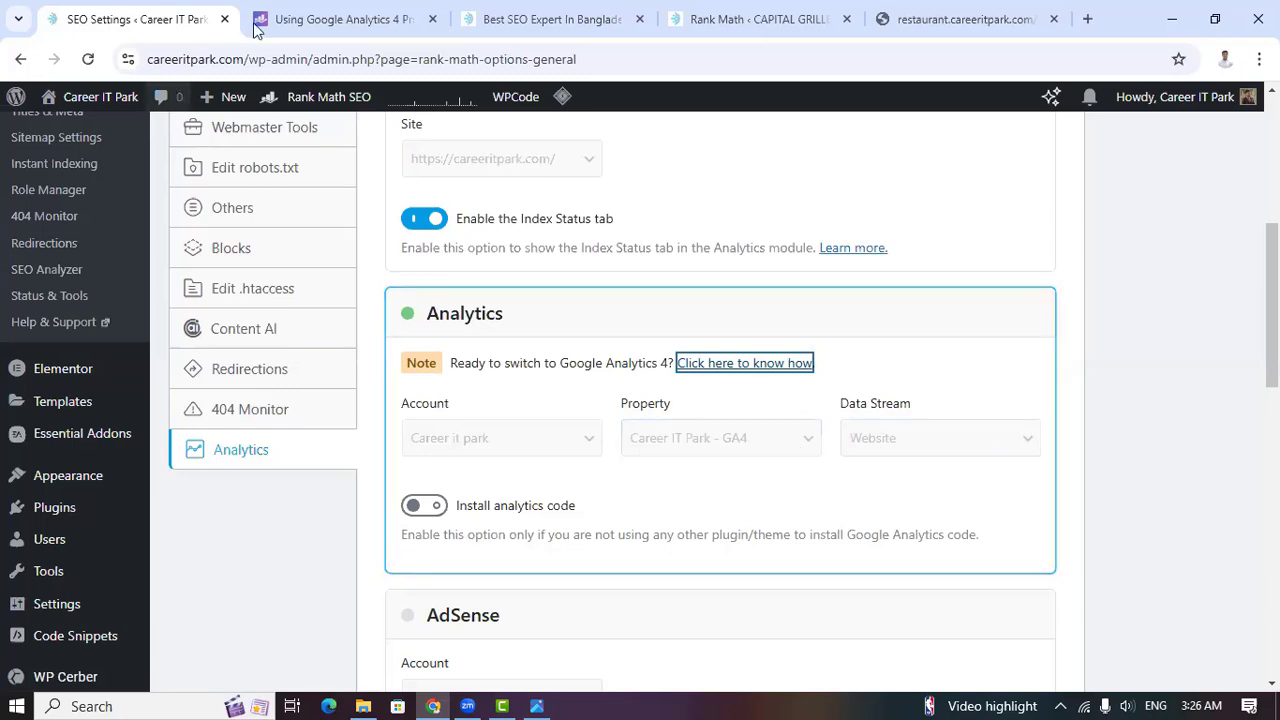
# Go back to the GA4 guide and read its instructions on creating a GA4 property, selecting it, and choosing the data stream and country
pyautogui.click(321, 24)
pyautogui.scroll(-5, 605, 446)
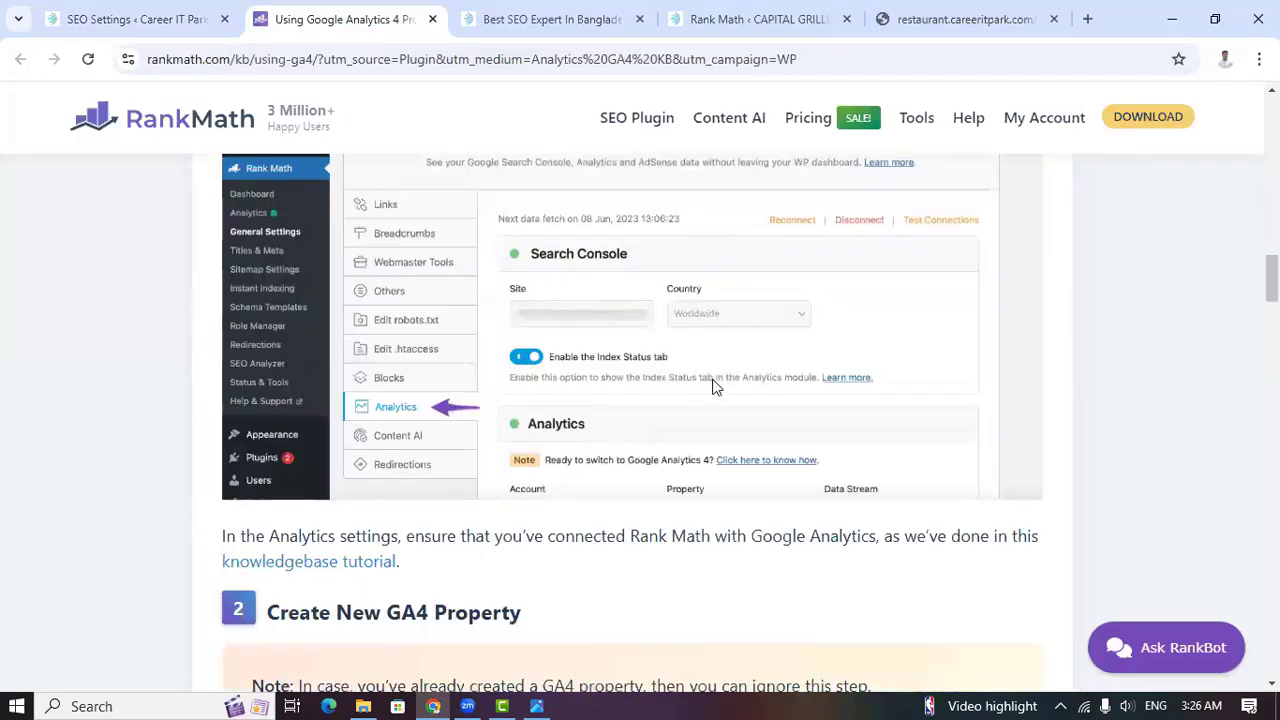
pyautogui.scroll(-1, 718, 385)
pyautogui.scroll(-6, 718, 381)
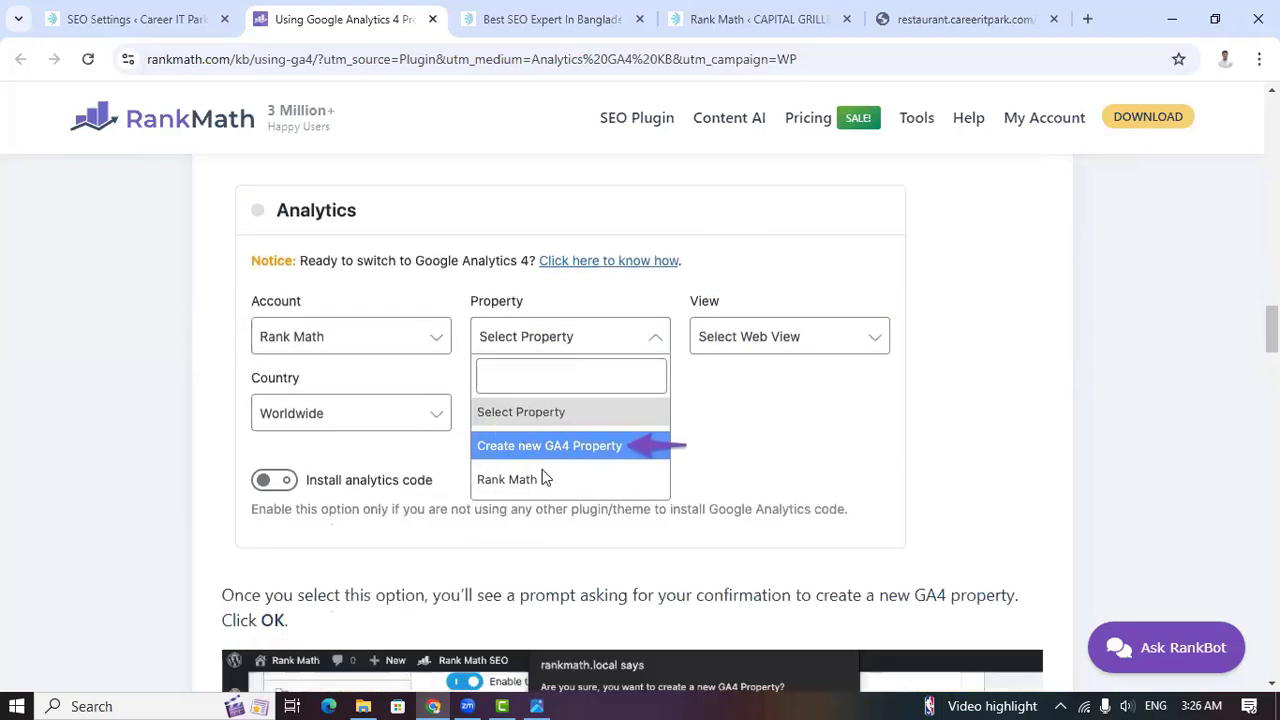
pyautogui.scroll(-5, 545, 473)
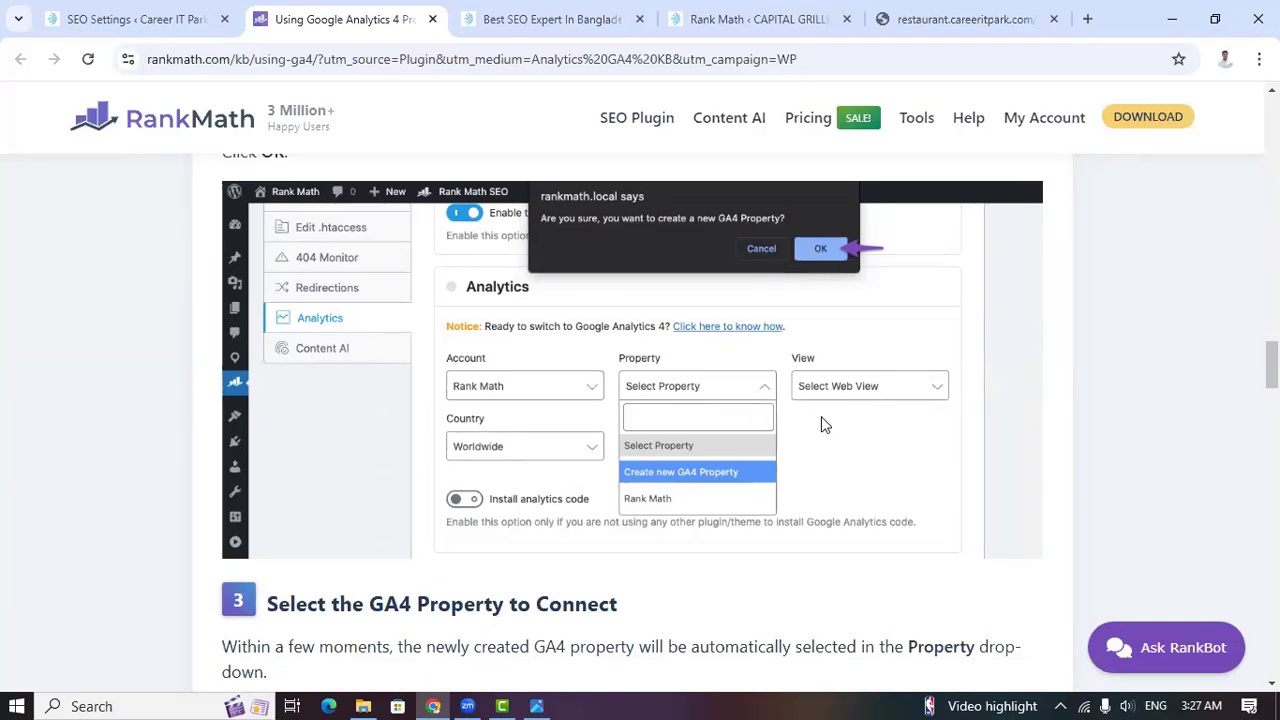
pyautogui.scroll(-6, 729, 480)
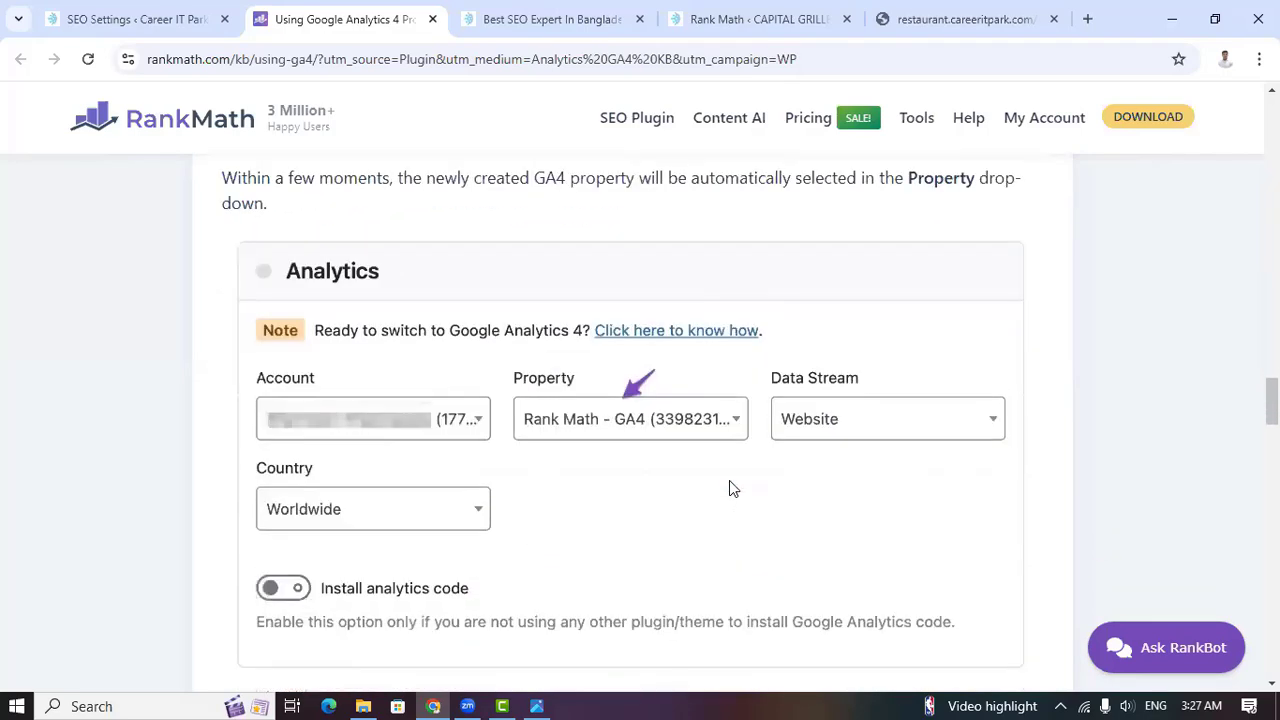
pyautogui.scroll(-5, 729, 480)
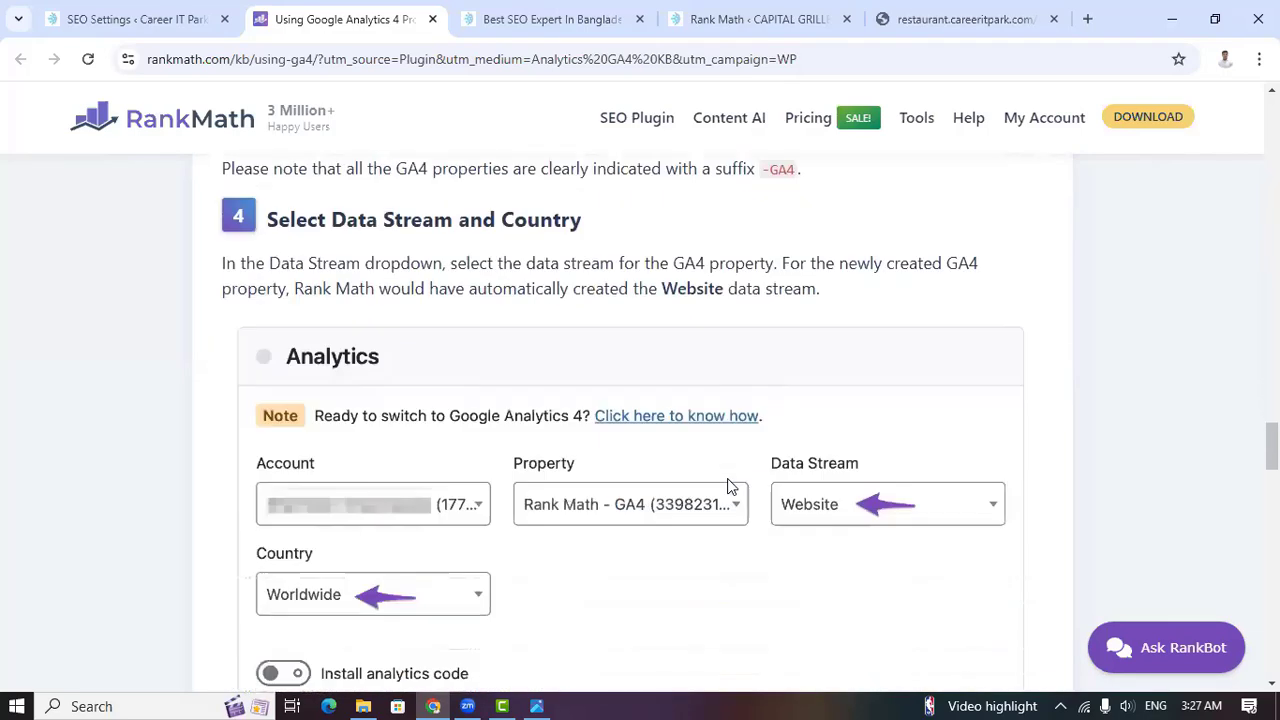
# Return to the site's Analytics settings and review the AdSense, Analytics Database, Frontend Stats Bar and Email Reports options
pyautogui.click(114, 18)
pyautogui.scroll(-4, 575, 537)
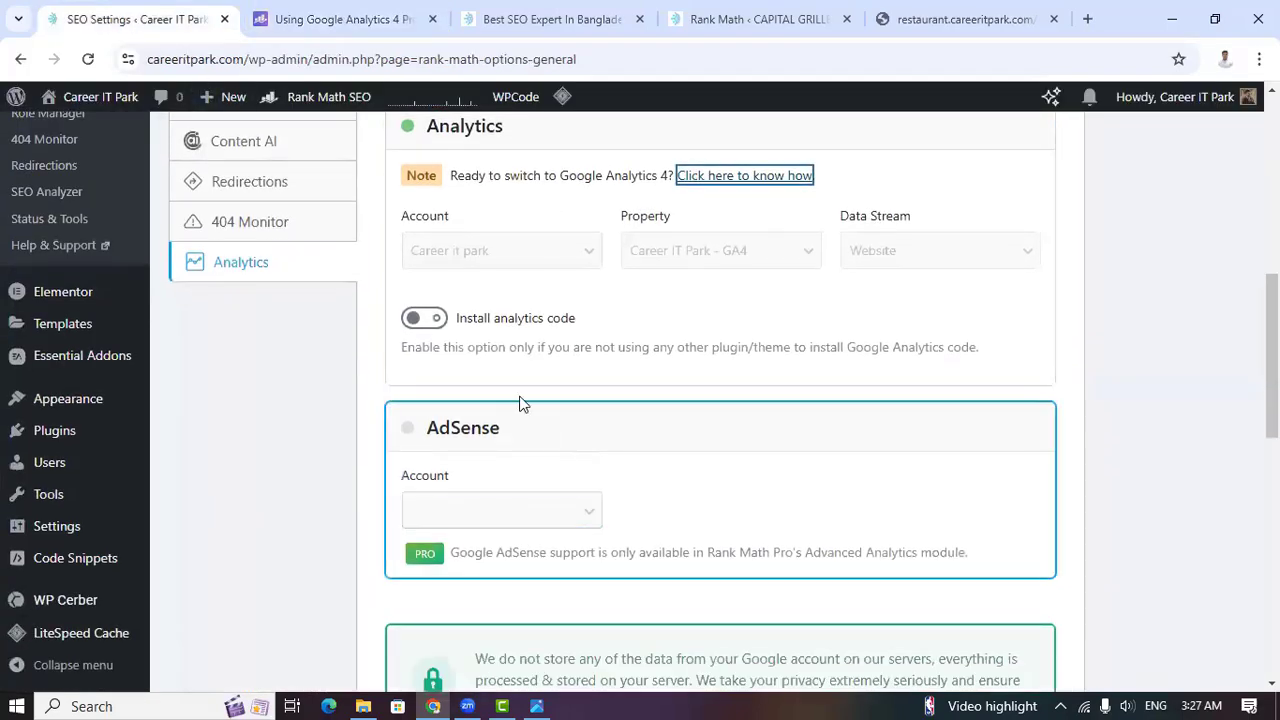
pyautogui.scroll(1, 700, 397)
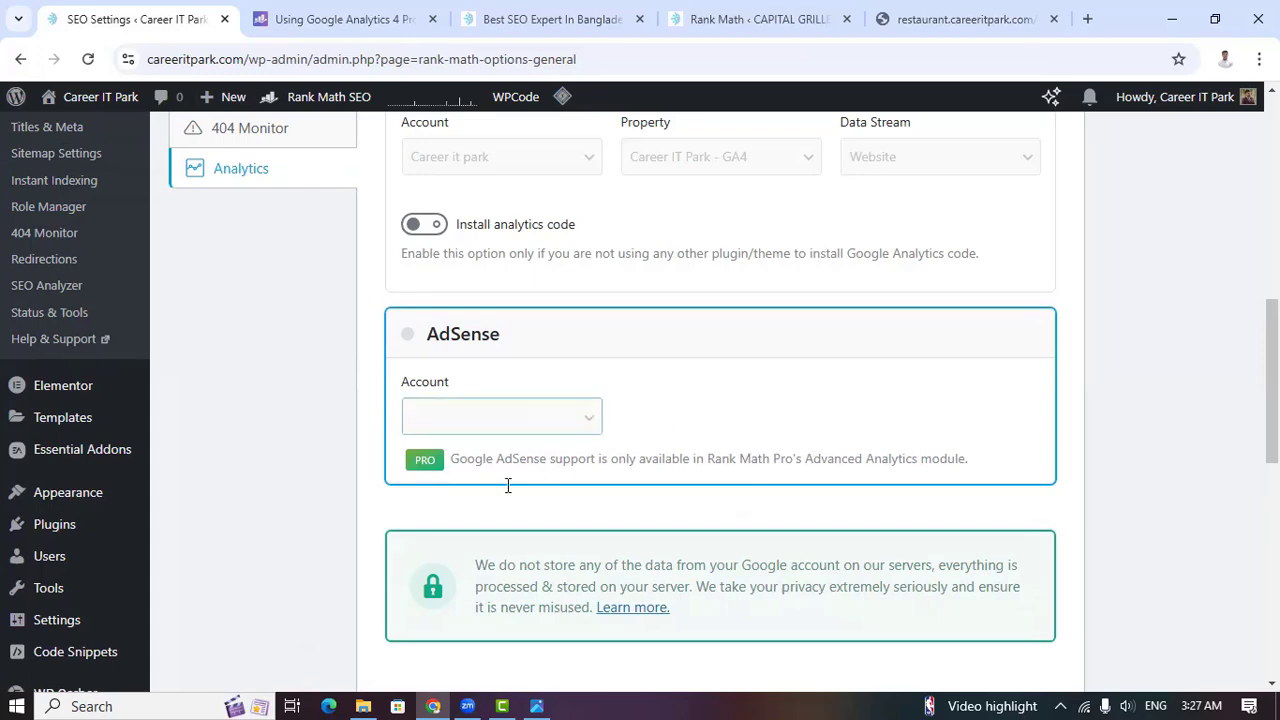
pyautogui.scroll(-8, 768, 535)
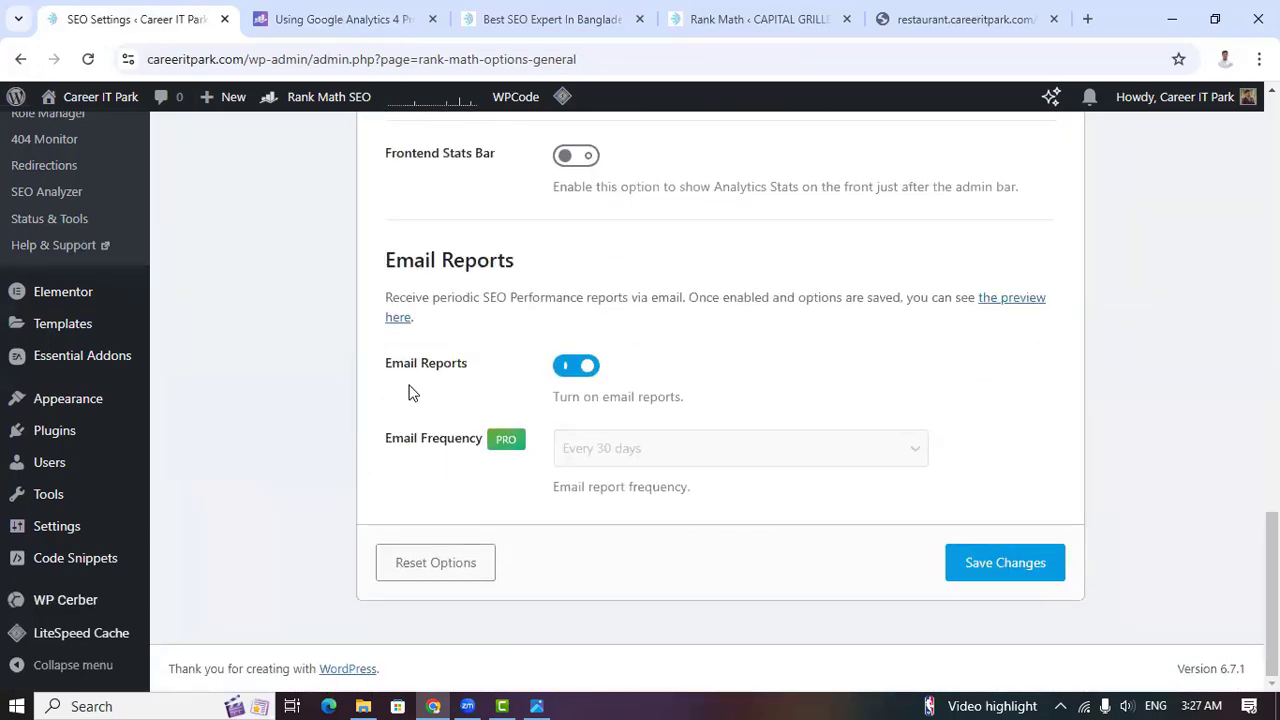
pyautogui.scroll(2, 876, 497)
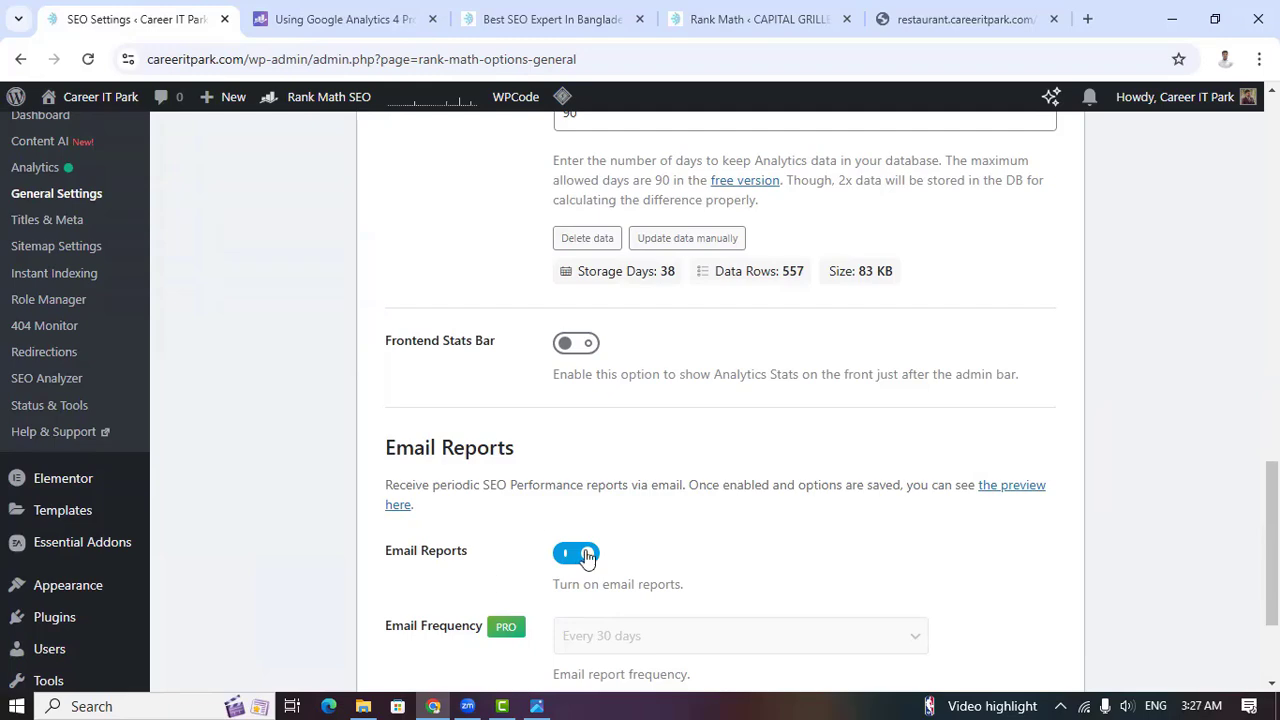
pyautogui.scroll(-2, 800, 577)
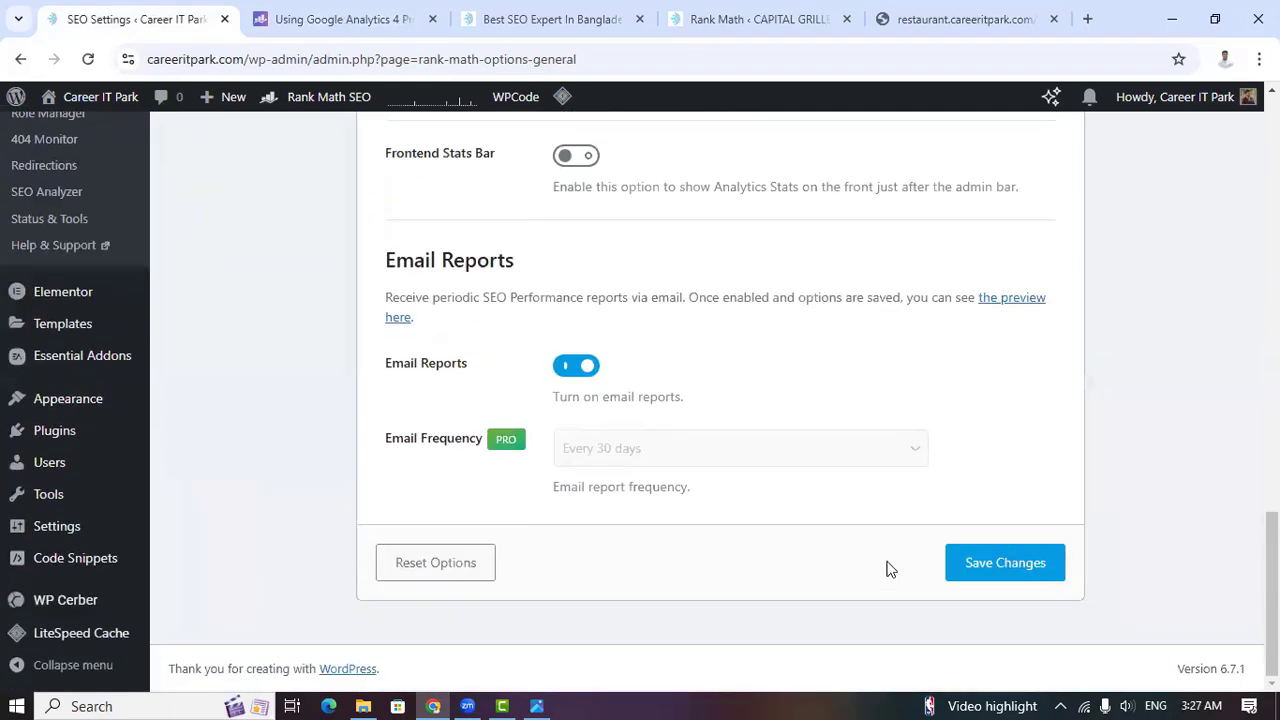
pyautogui.scroll(4, 895, 650)
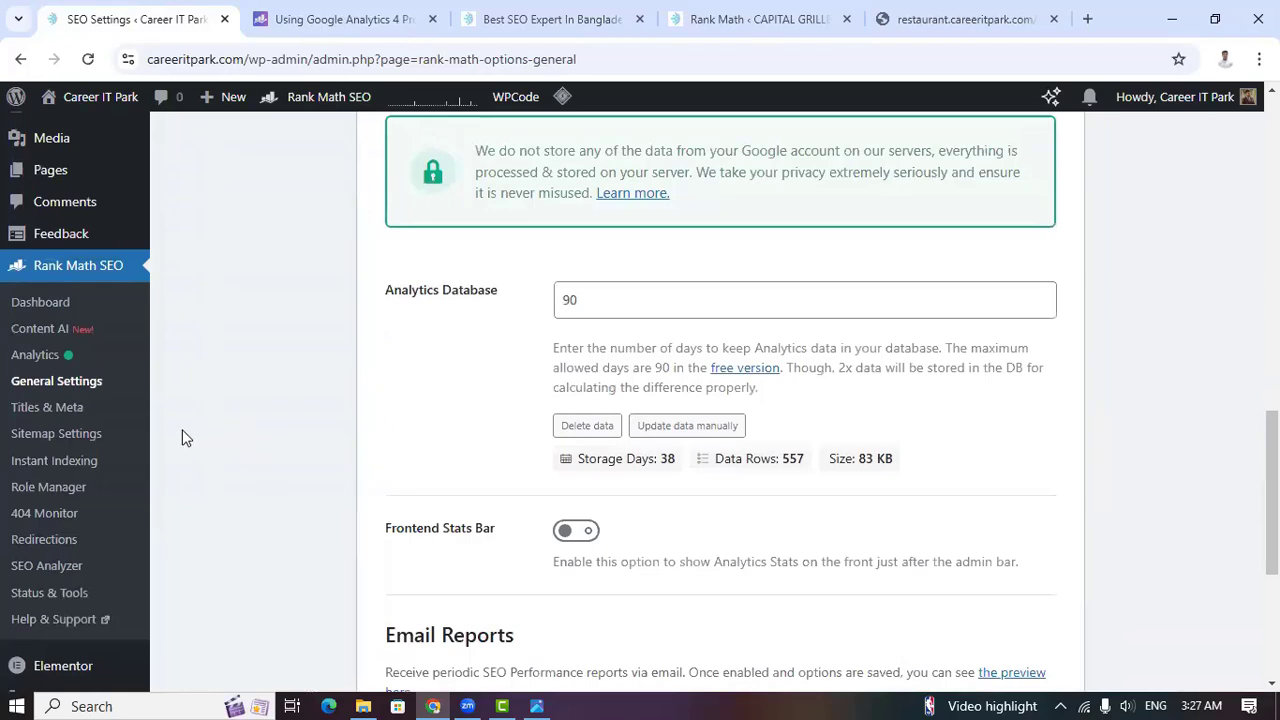
pyautogui.scroll(6, 249, 443)
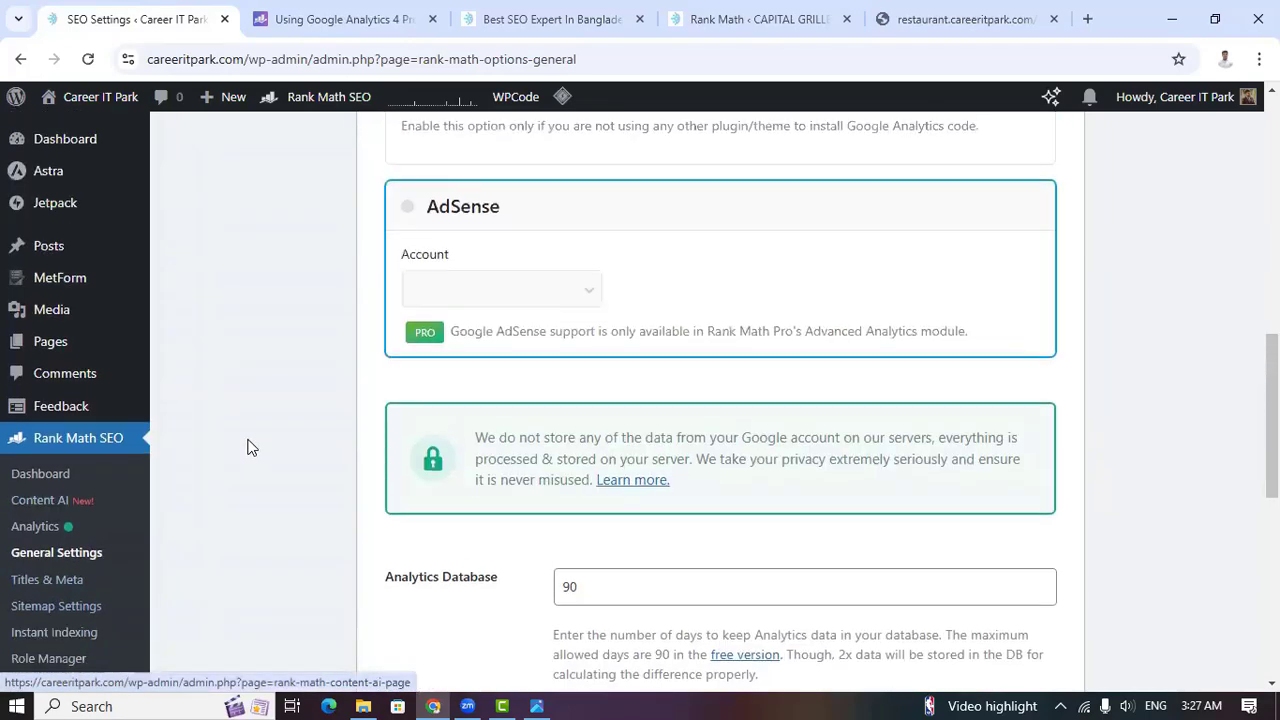
pyautogui.scroll(2, 281, 445)
pyautogui.scroll(-3, 357, 377)
pyautogui.scroll(3, 337, 357)
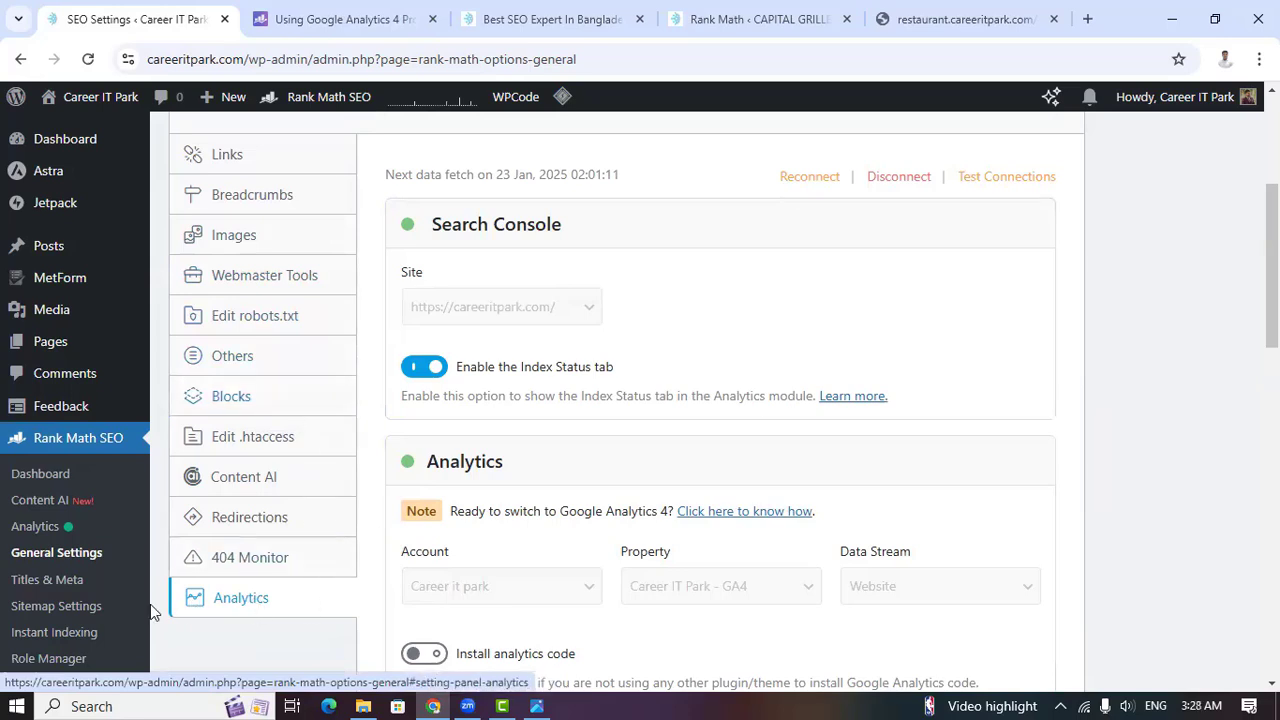
# Open the Titles & Meta settings and review the Global Meta robots, advanced robots, empty archive noindex and separator options
pyautogui.click(42, 584)
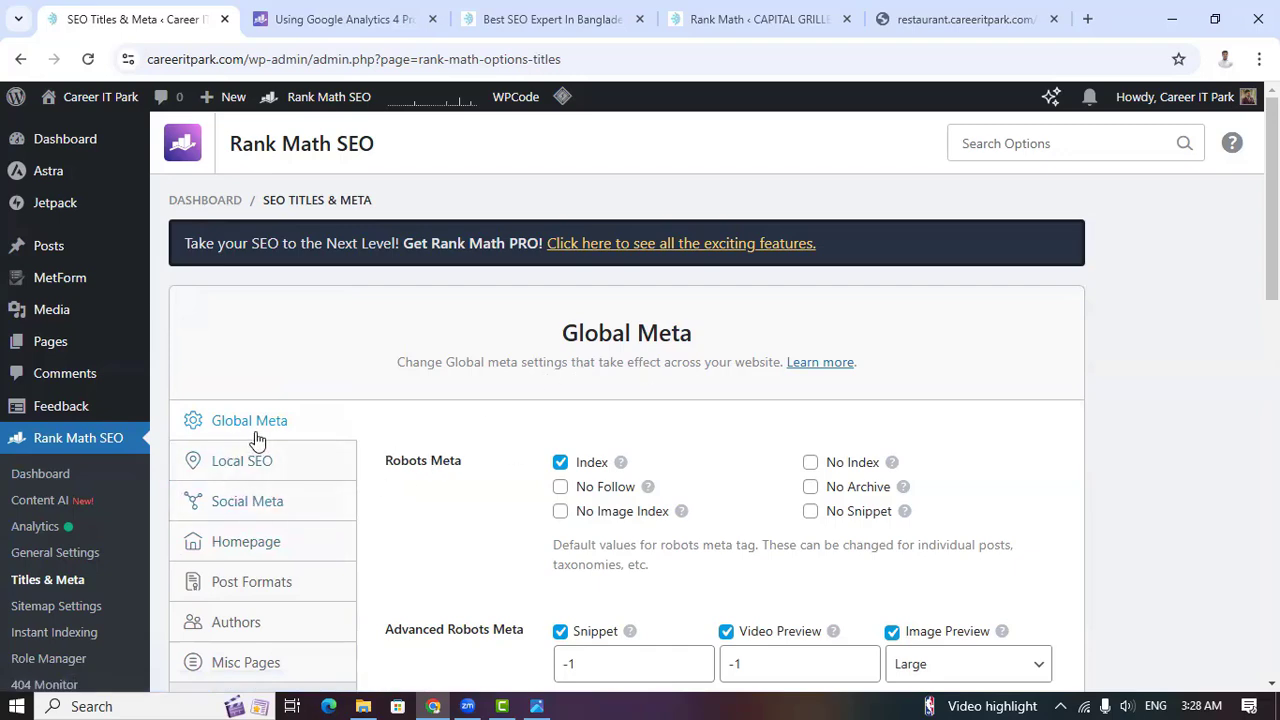
pyautogui.scroll(-1, 423, 497)
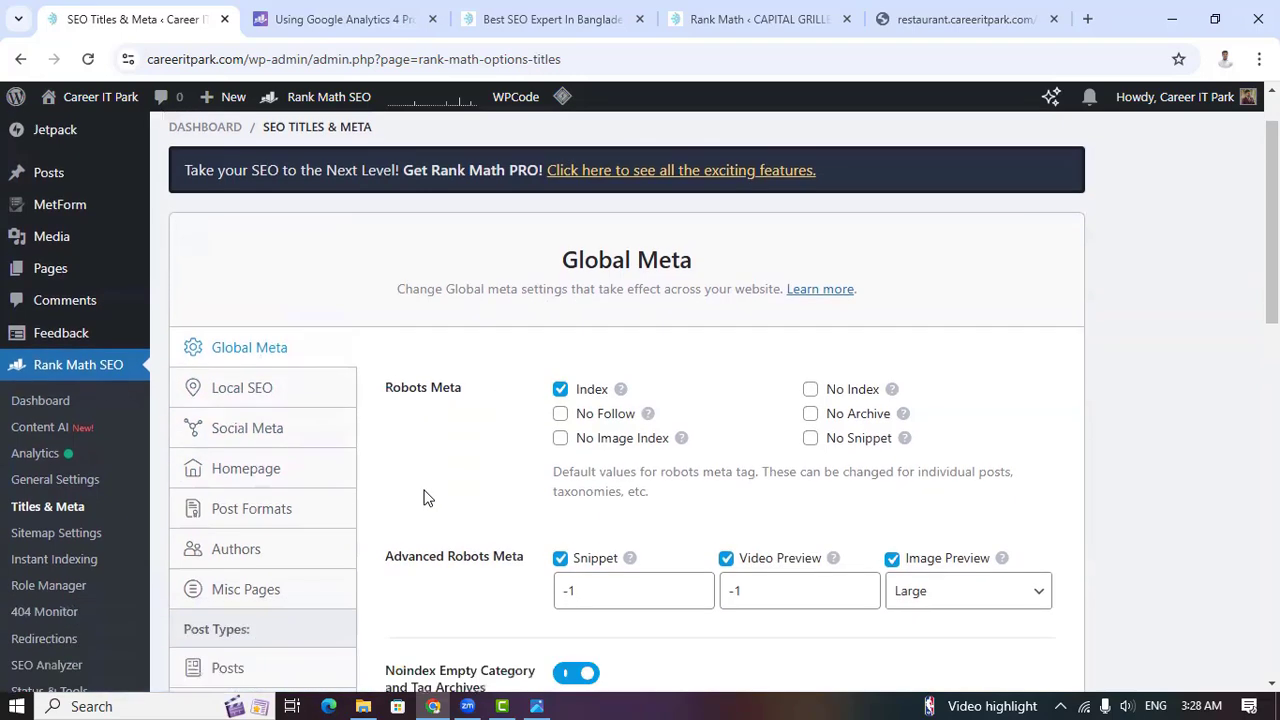
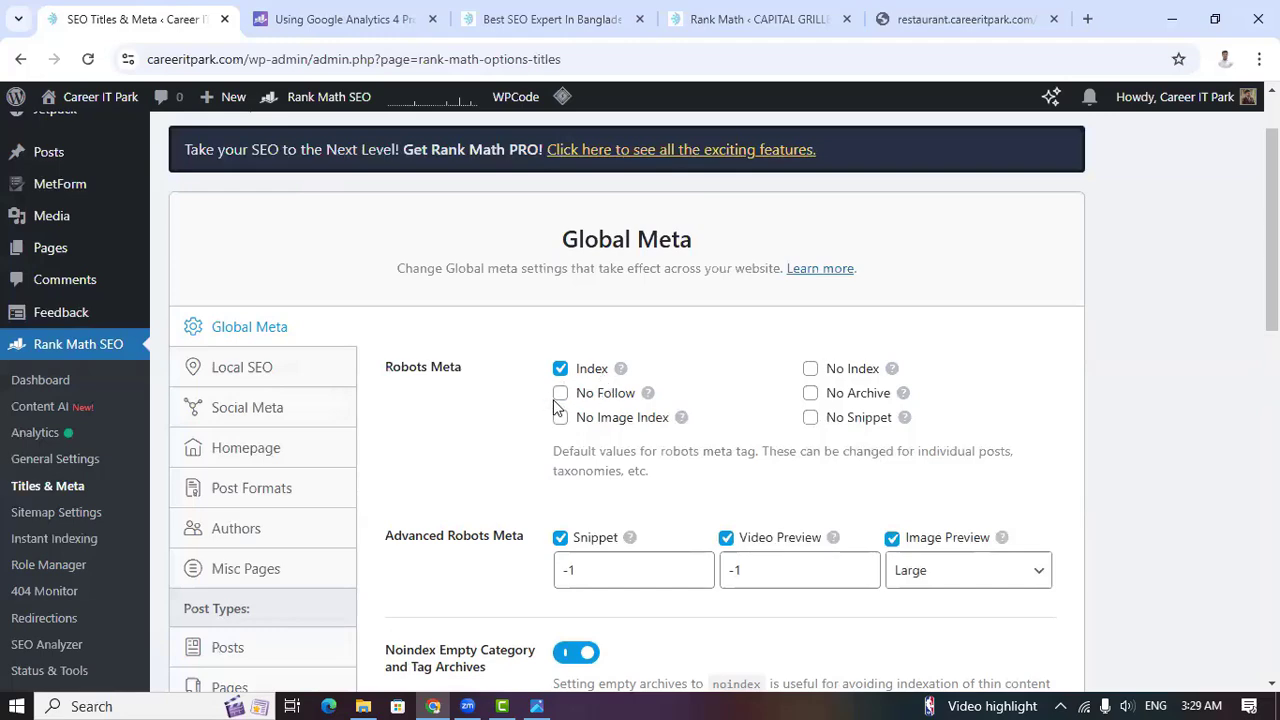
pyautogui.scroll(-1, 590, 425)
pyautogui.scroll(-2, 600, 437)
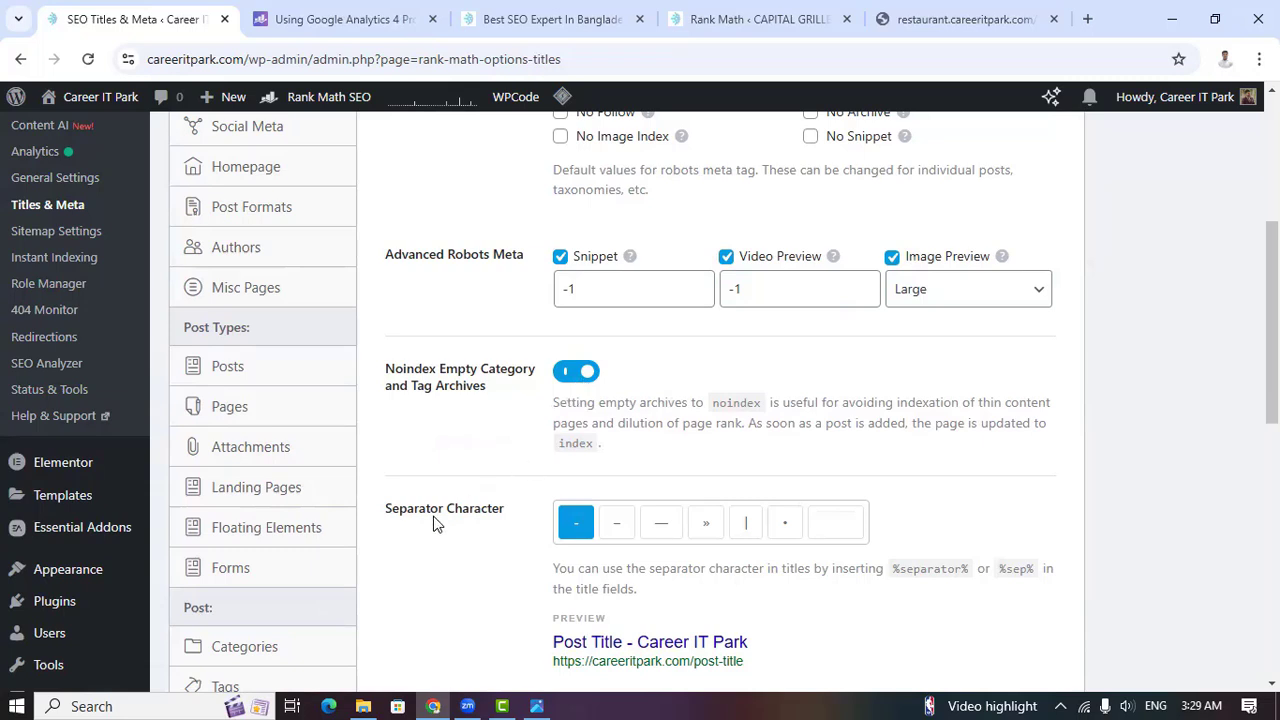
pyautogui.scroll(-2, 834, 517)
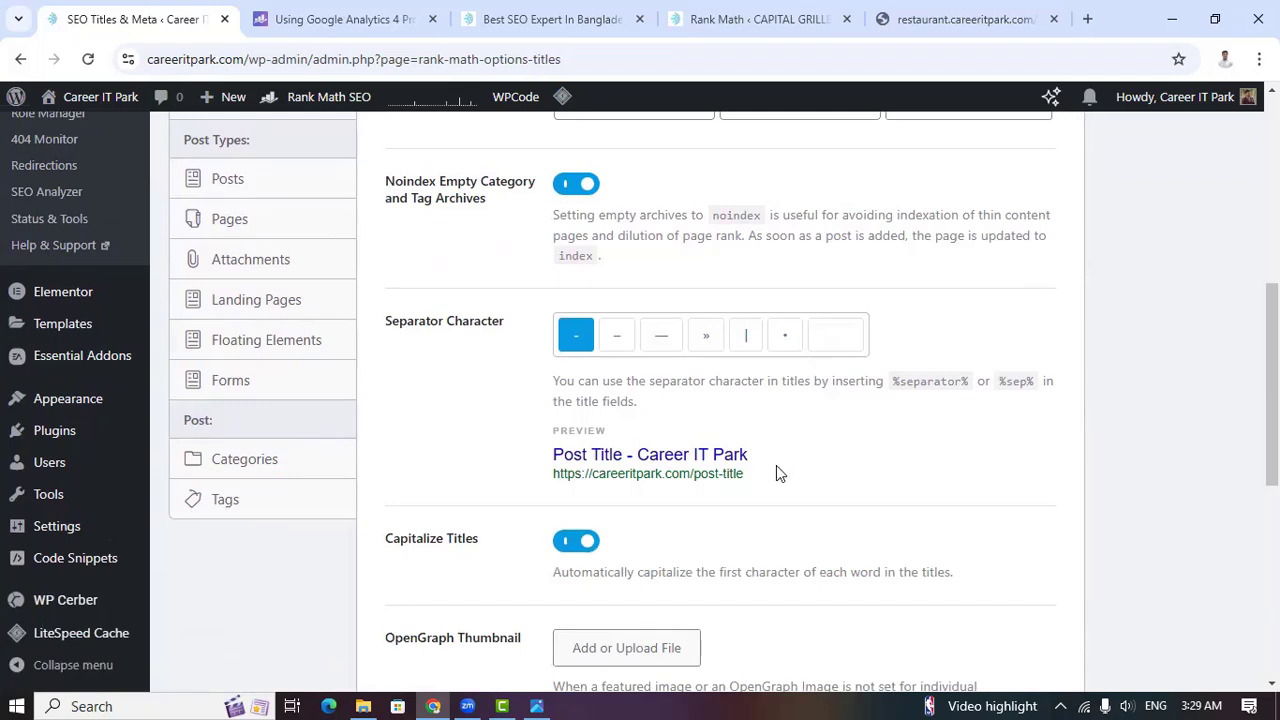
# Try the en dash, em dash and » as the title separator character, and set it back to the hyphen
pyautogui.click(627, 342)
pyautogui.click(657, 342)
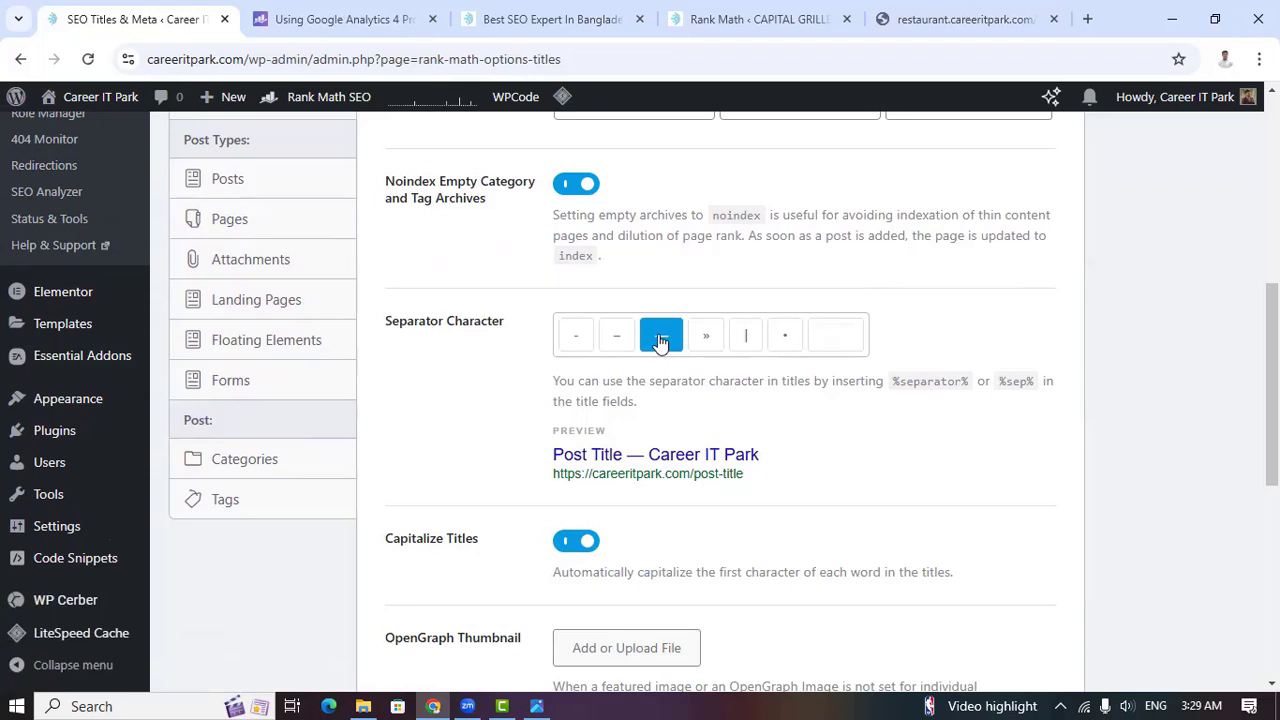
pyautogui.click(698, 344)
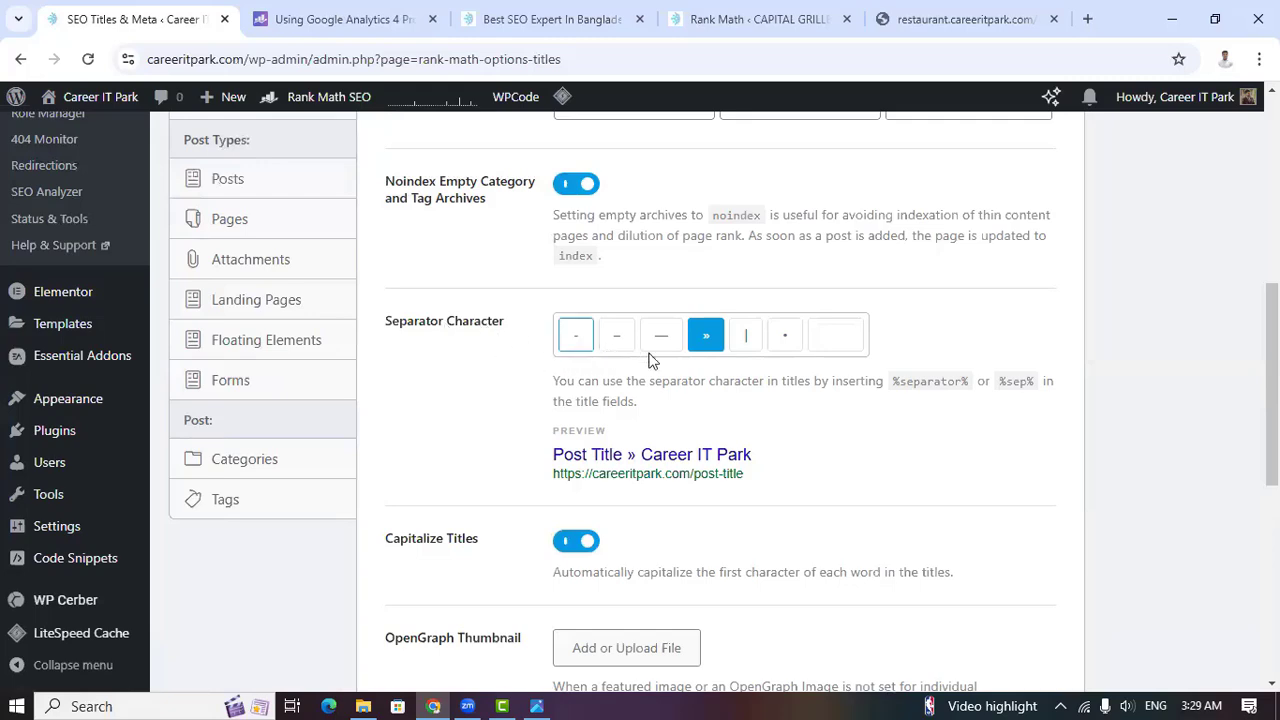
pyautogui.click(583, 346)
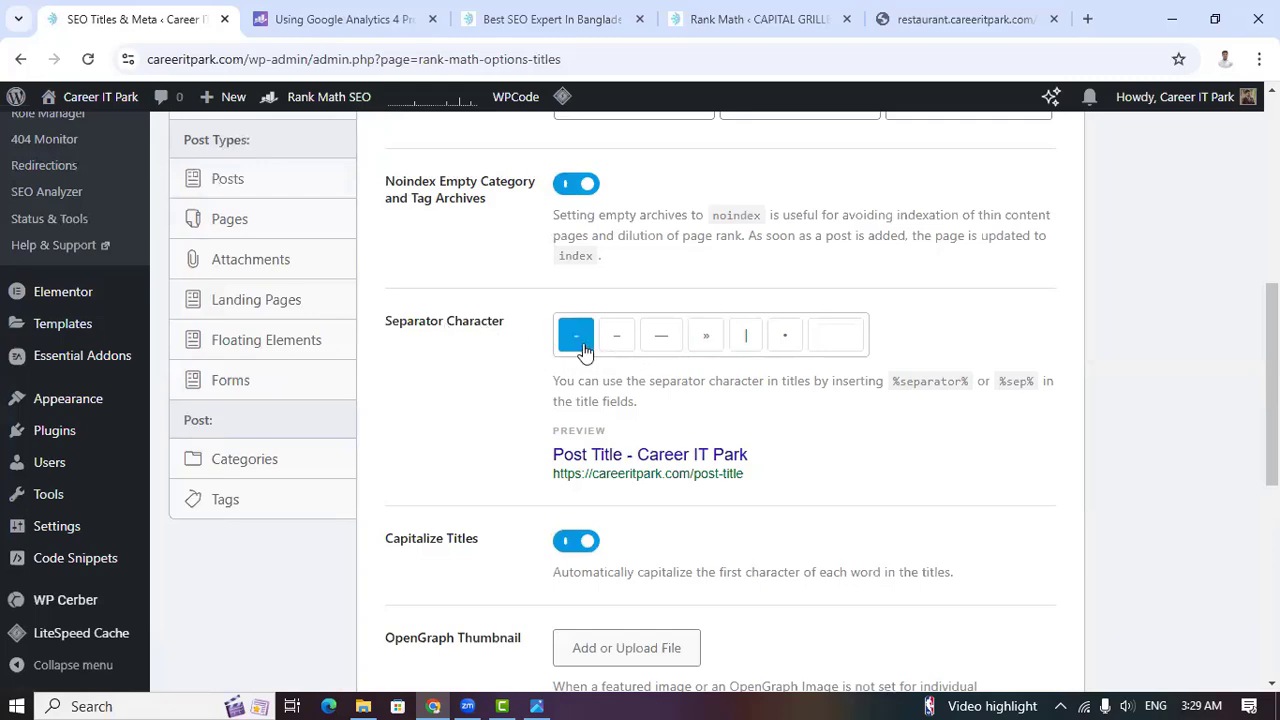
# Review the title preview, Capitalize Titles, OpenGraph Thumbnail and Twitter Card Type options, and save the Global Meta settings
pyautogui.scroll(-2, 720, 440)
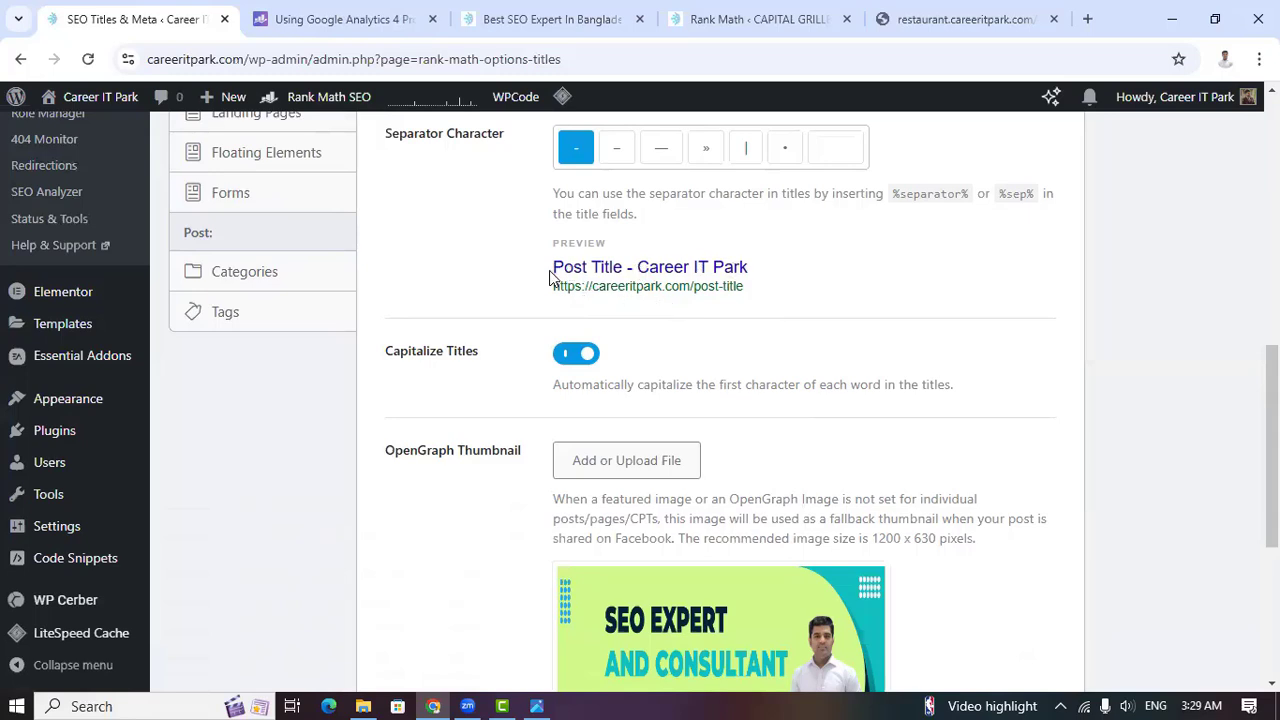
pyautogui.moveTo(553, 268); pyautogui.dragTo(760, 271)
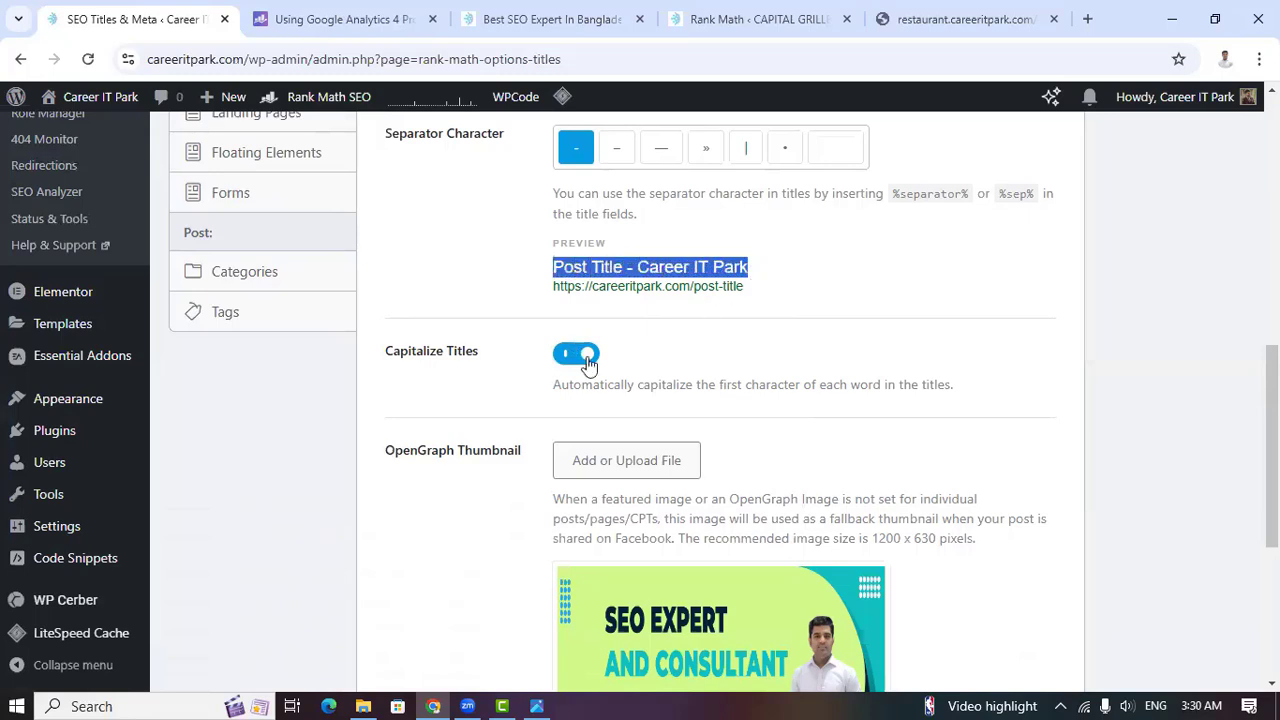
pyautogui.scroll(-1, 691, 400)
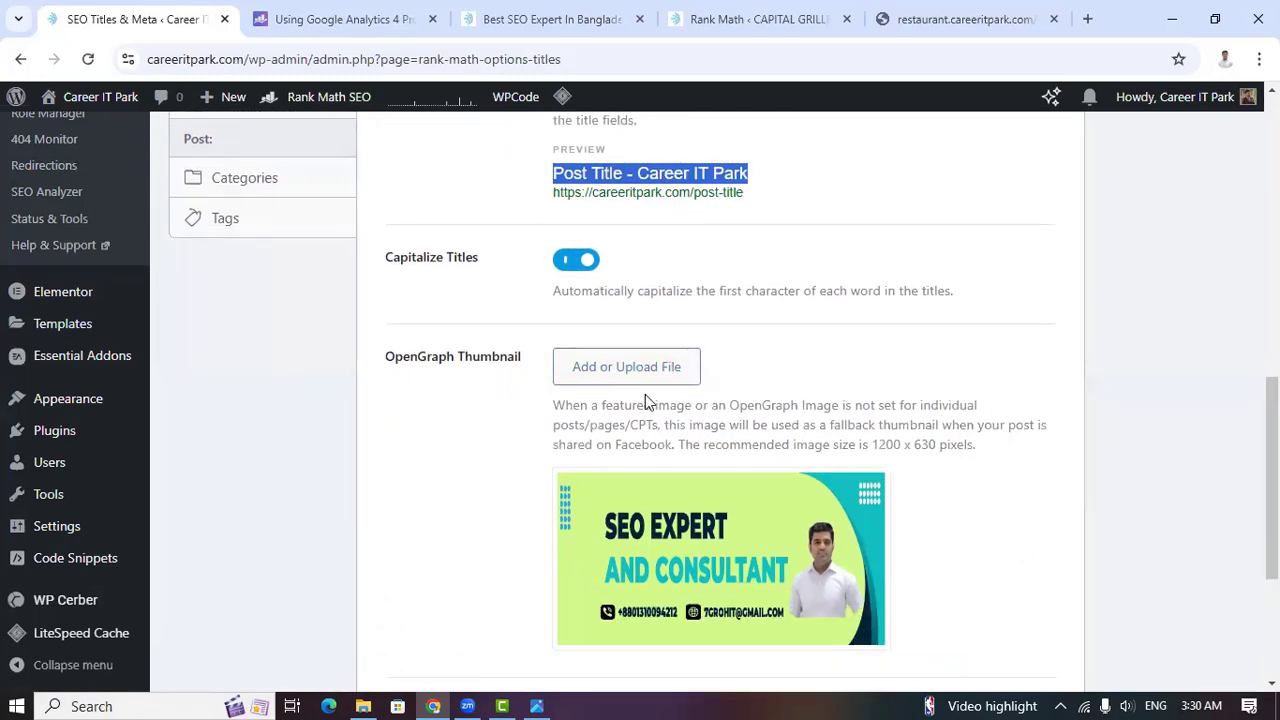
pyautogui.scroll(-1, 645, 400)
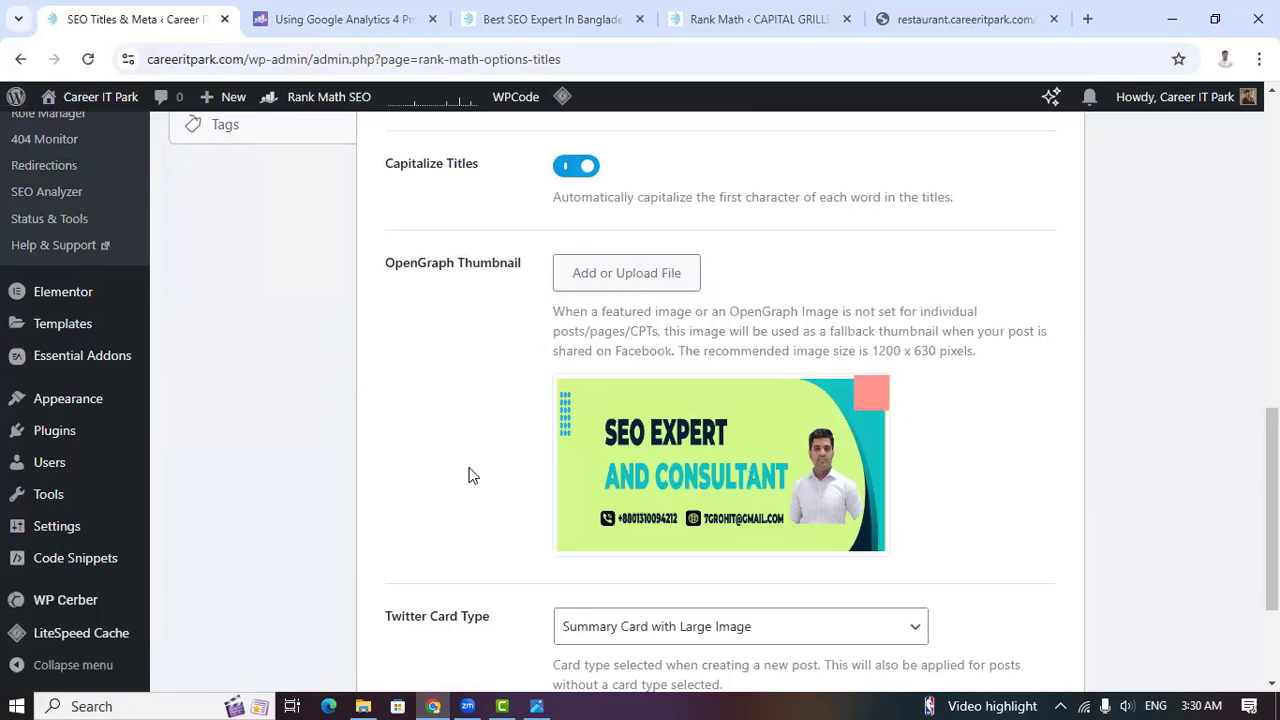
pyautogui.scroll(-2, 755, 506)
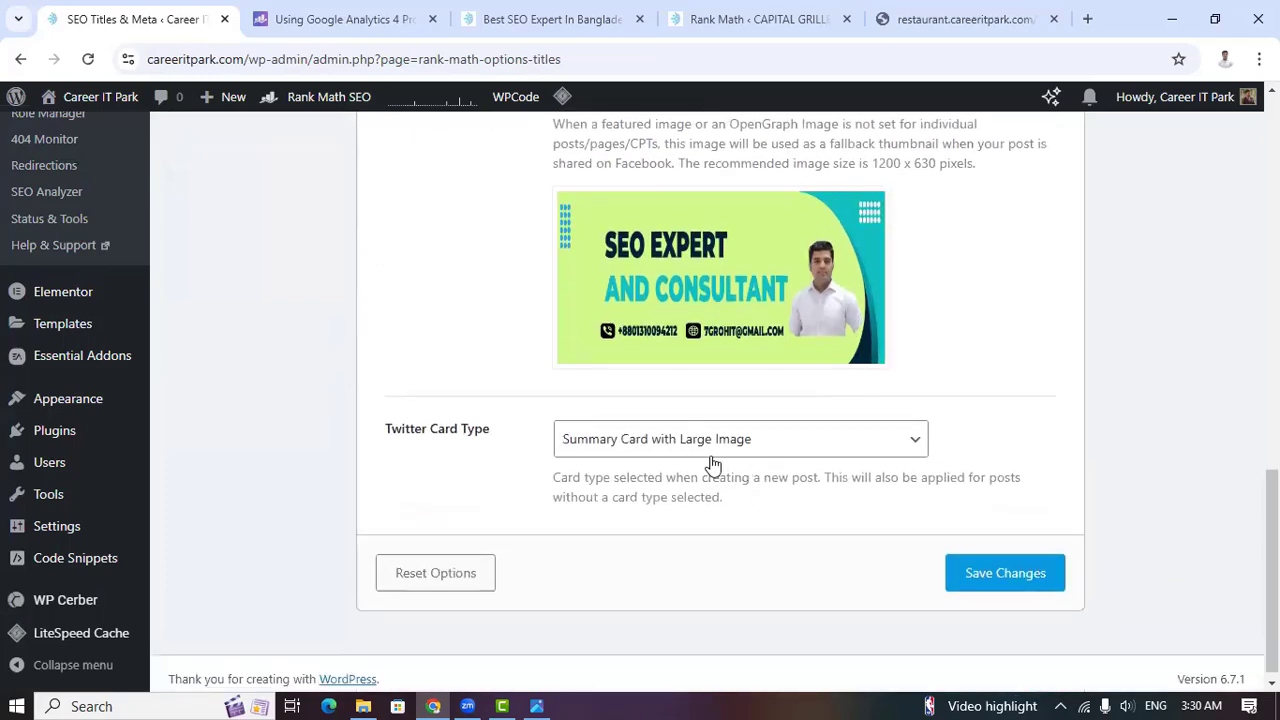
pyautogui.scroll(3, 700, 470)
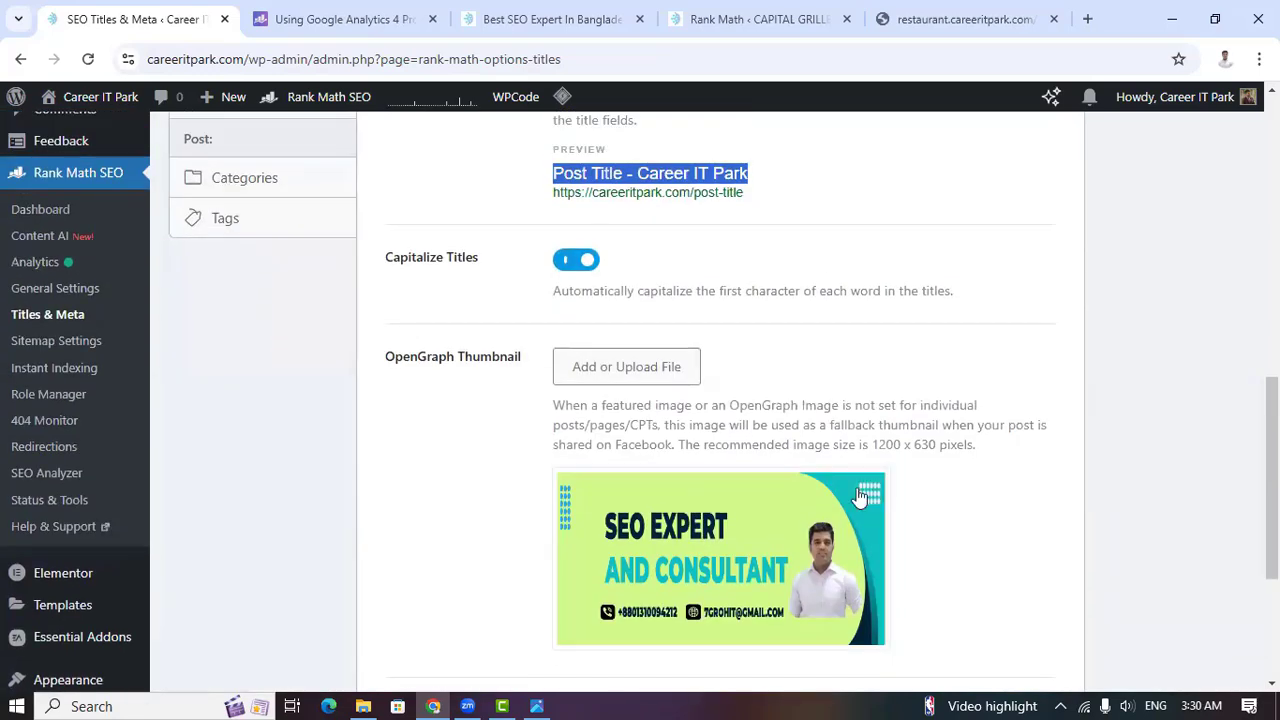
pyautogui.scroll(-3, 920, 531)
pyautogui.click(988, 580)
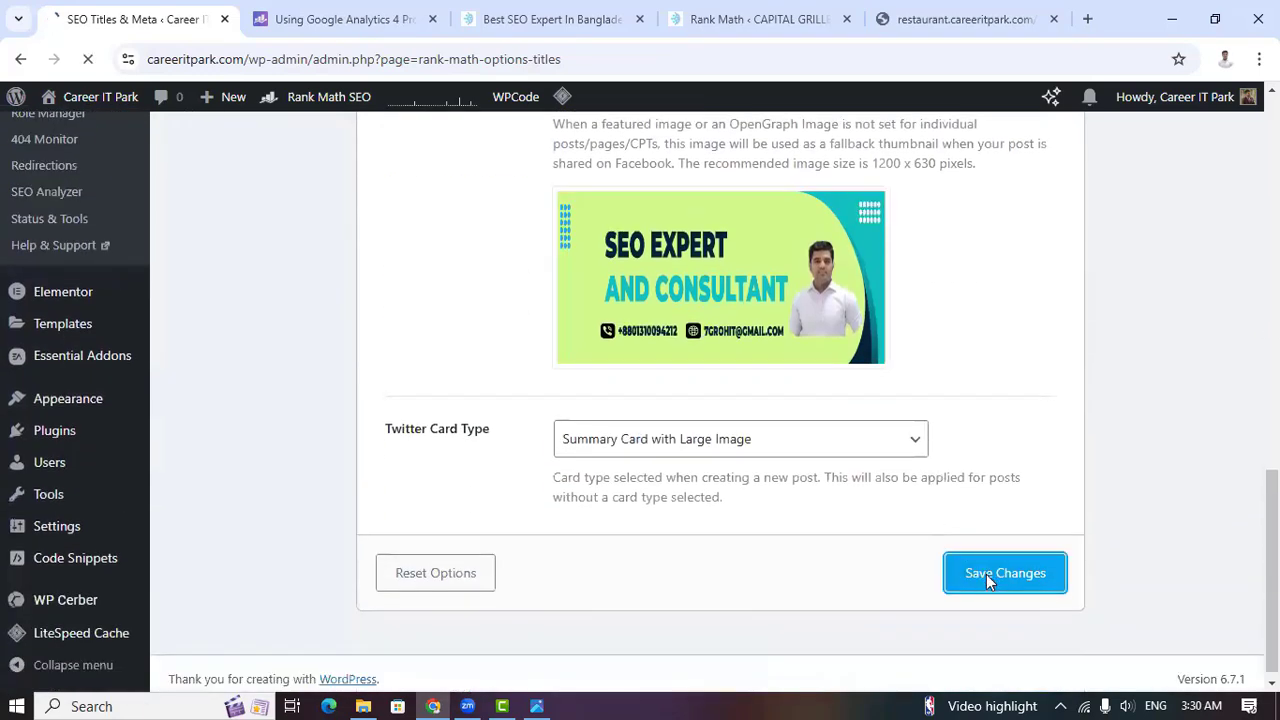
# Open the Local SEO settings and review the person or company type, website name, organization name, logo and URL
pyautogui.scroll(7, 400, 500)
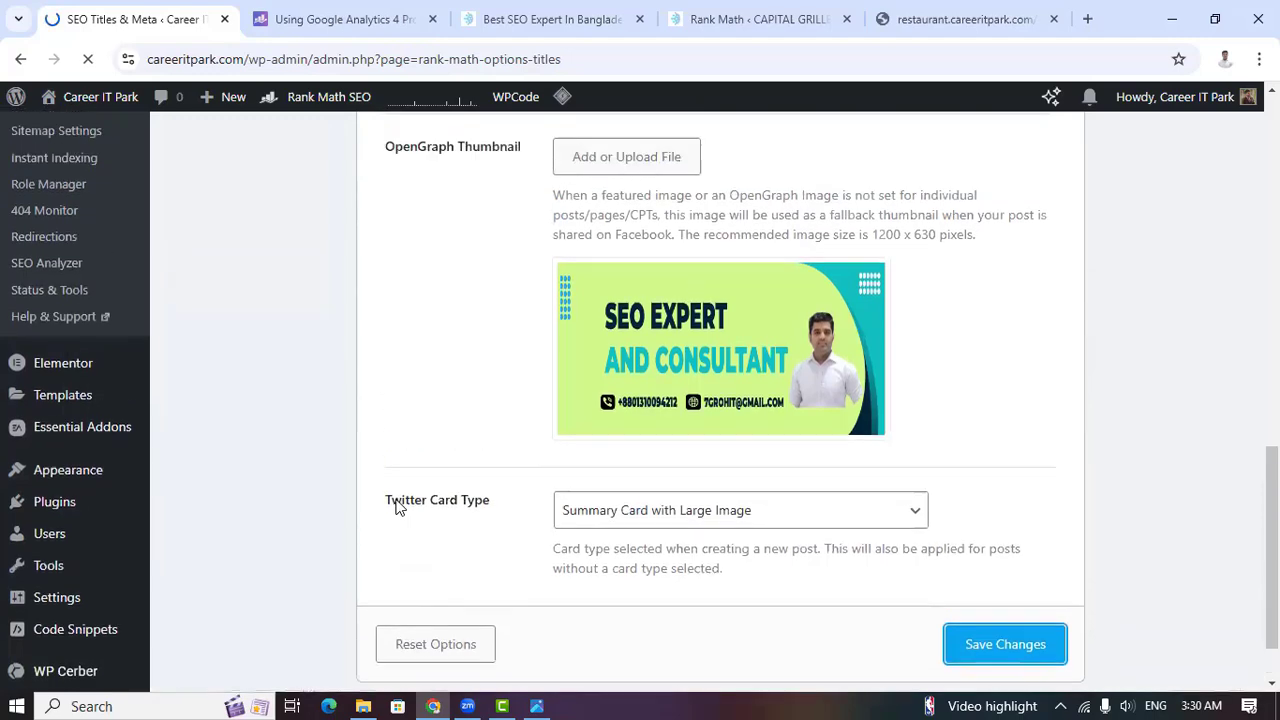
pyautogui.scroll(3, 407, 500)
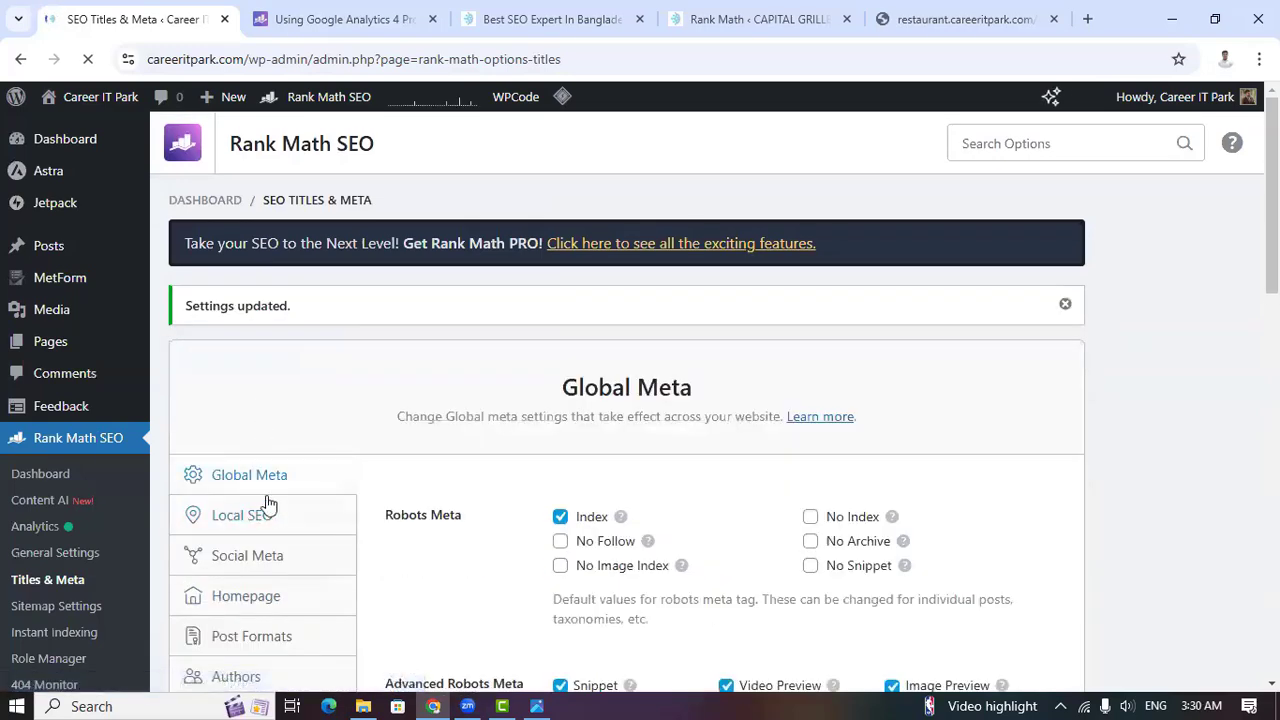
pyautogui.scroll(-1, 268, 508)
pyautogui.click(250, 428)
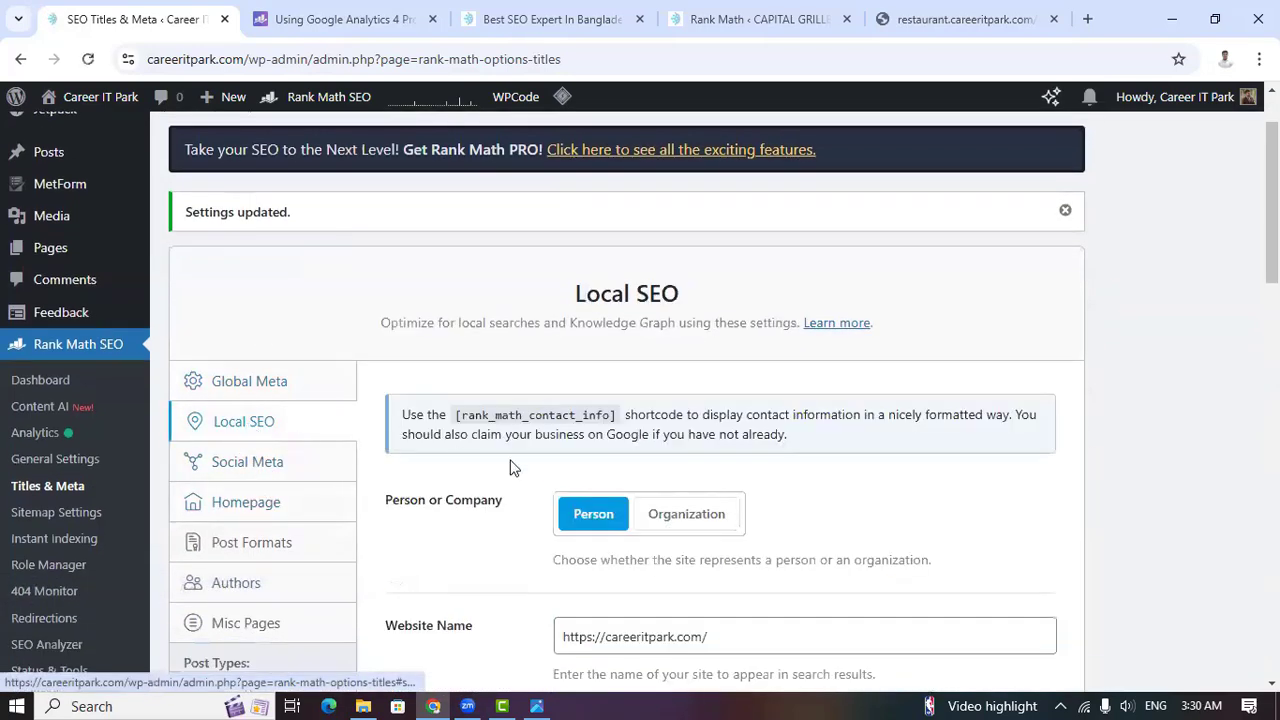
pyautogui.scroll(-2, 520, 470)
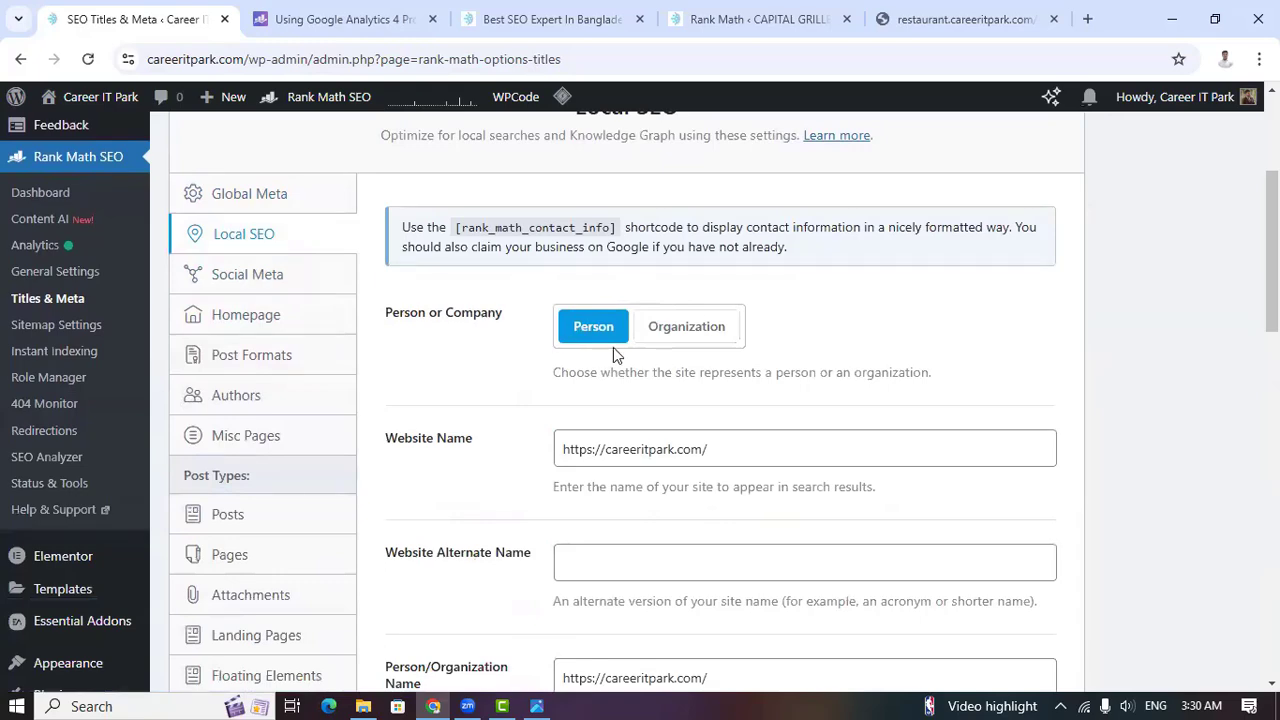
pyautogui.scroll(-2, 613, 348)
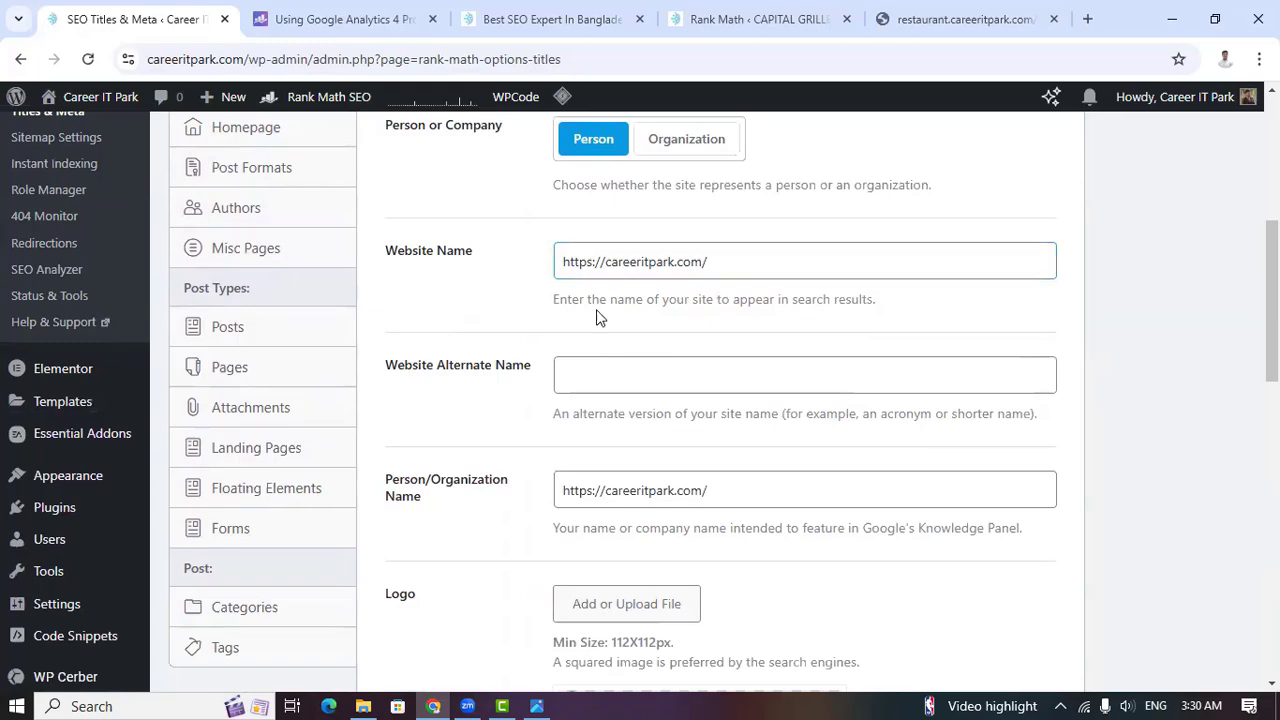
pyautogui.scroll(-1, 817, 354)
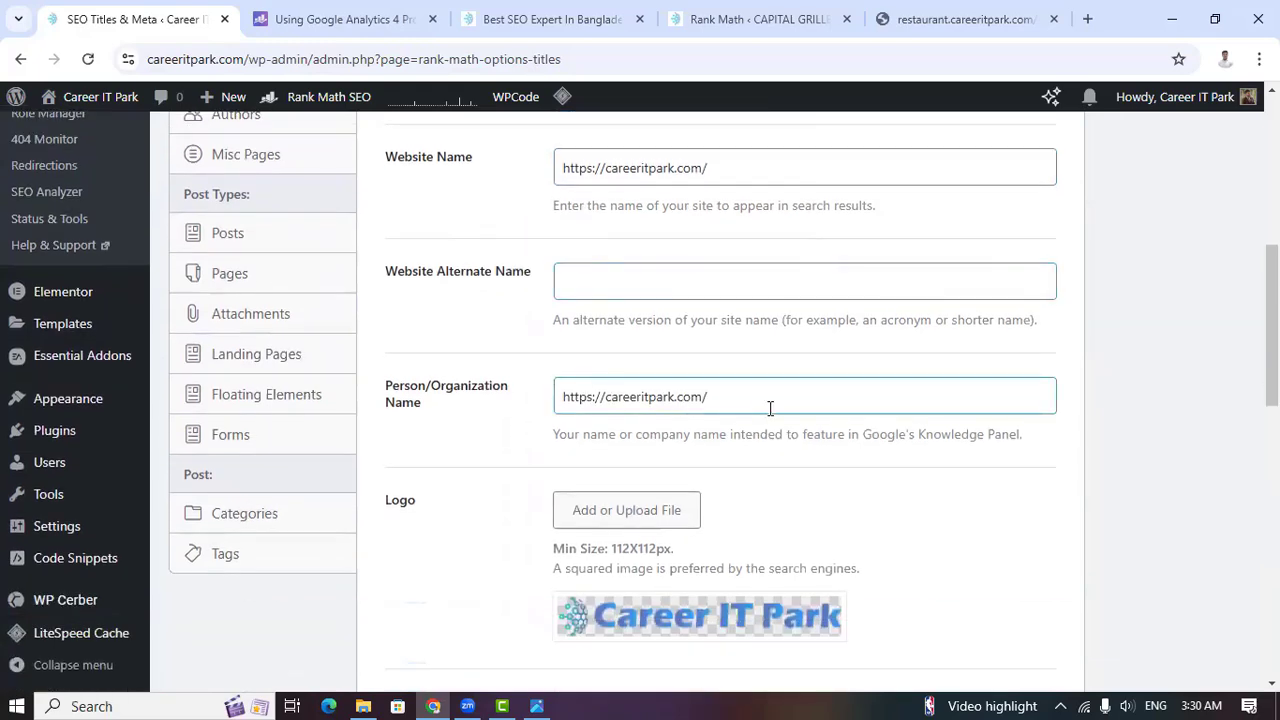
pyautogui.scroll(-2, 770, 408)
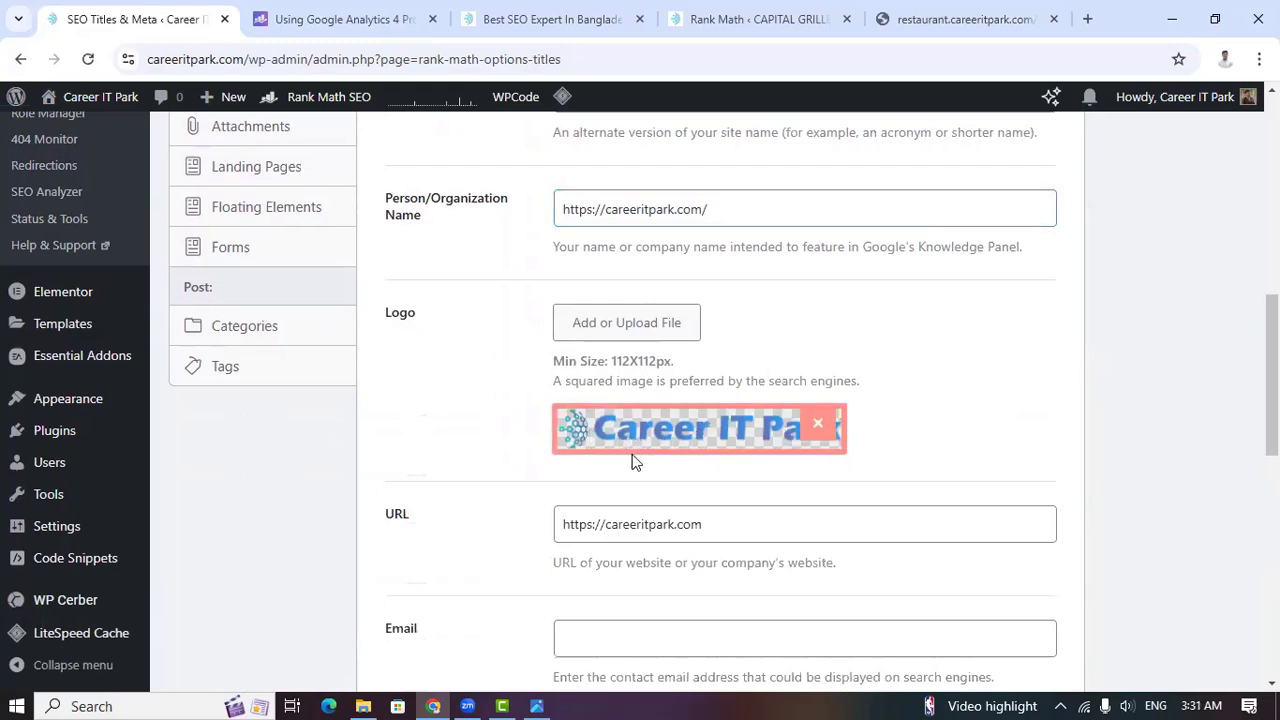
pyautogui.scroll(-2, 908, 486)
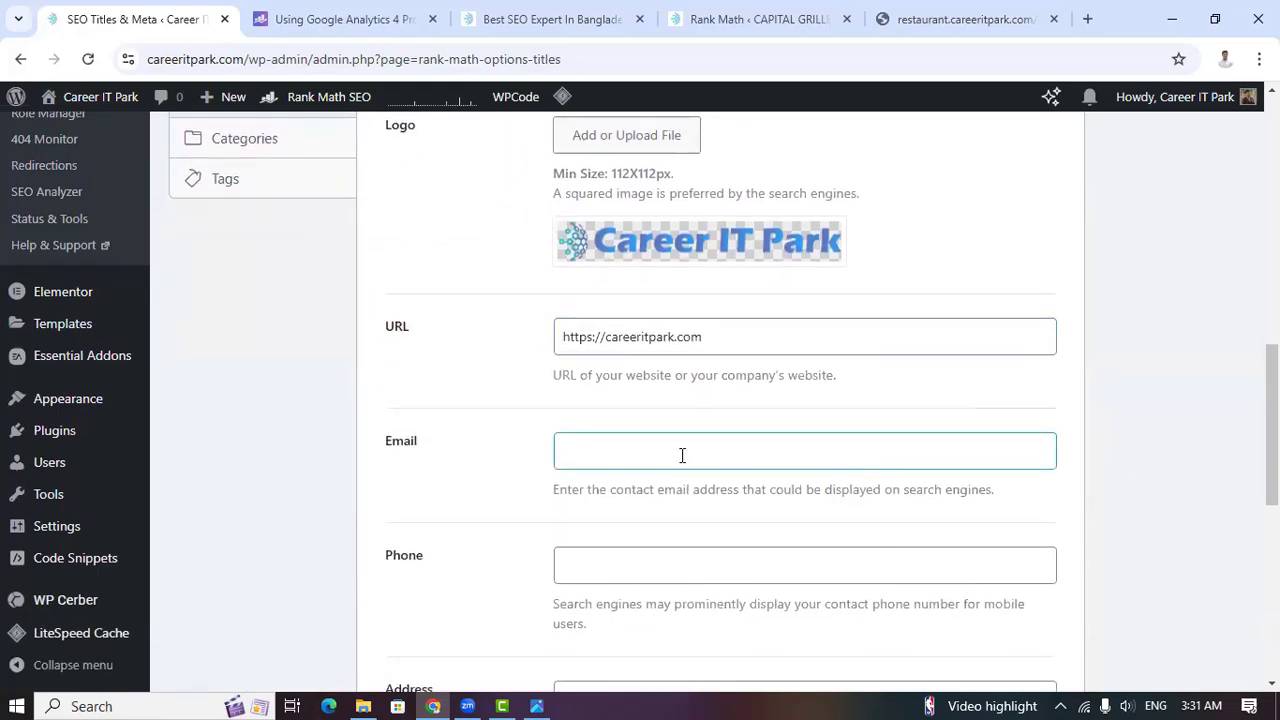
# Fill in the Local SEO contact e-mail with the suggested saved address
pyautogui.scroll(-1, 682, 455)
pyautogui.click(678, 362)
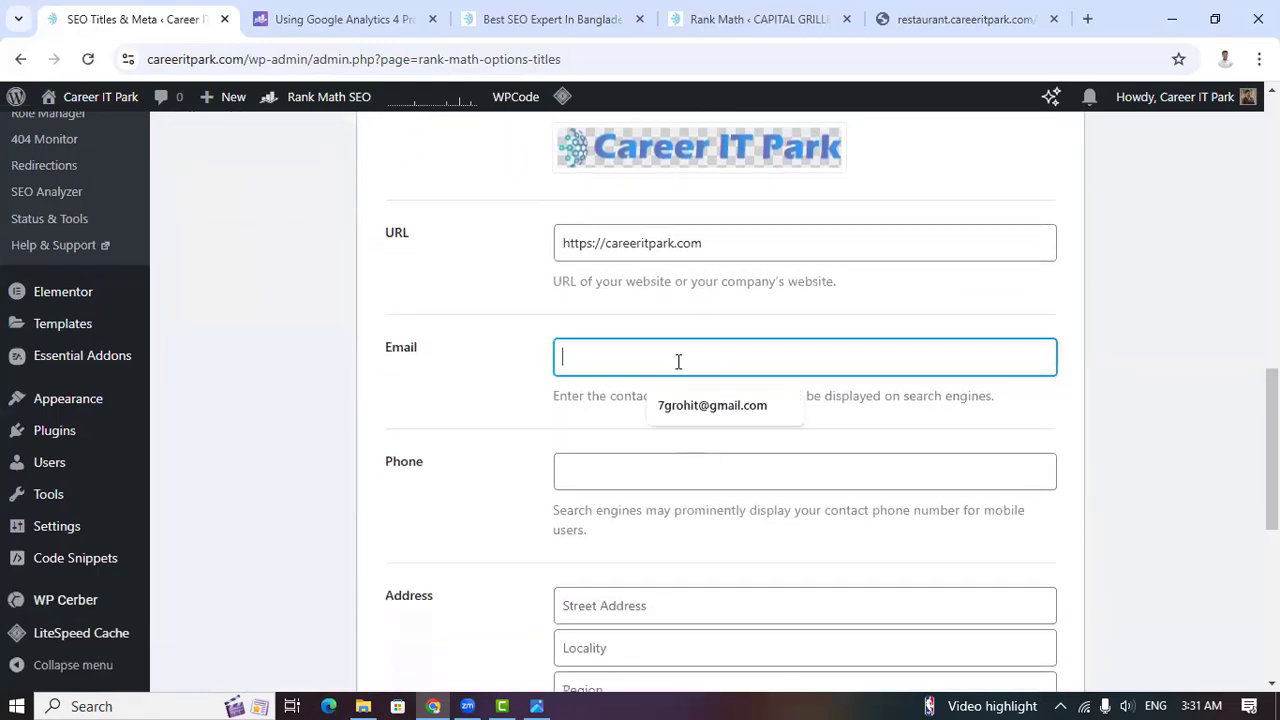
pyautogui.click(710, 412)
# Review the Local SEO phone, address, About Page and Contact Page fields, leaving them empty
pyautogui.click(697, 471)
pyautogui.scroll(-3, 668, 400)
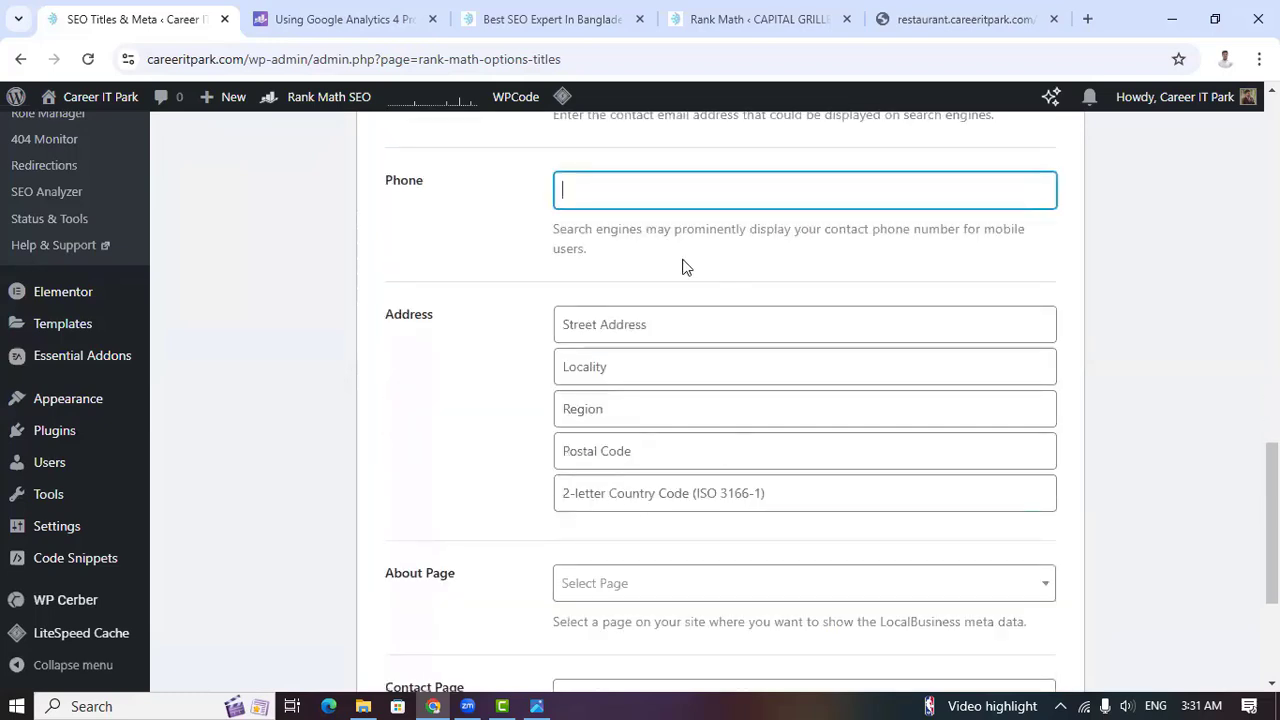
pyautogui.scroll(-1, 600, 340)
pyautogui.scroll(-2, 630, 290)
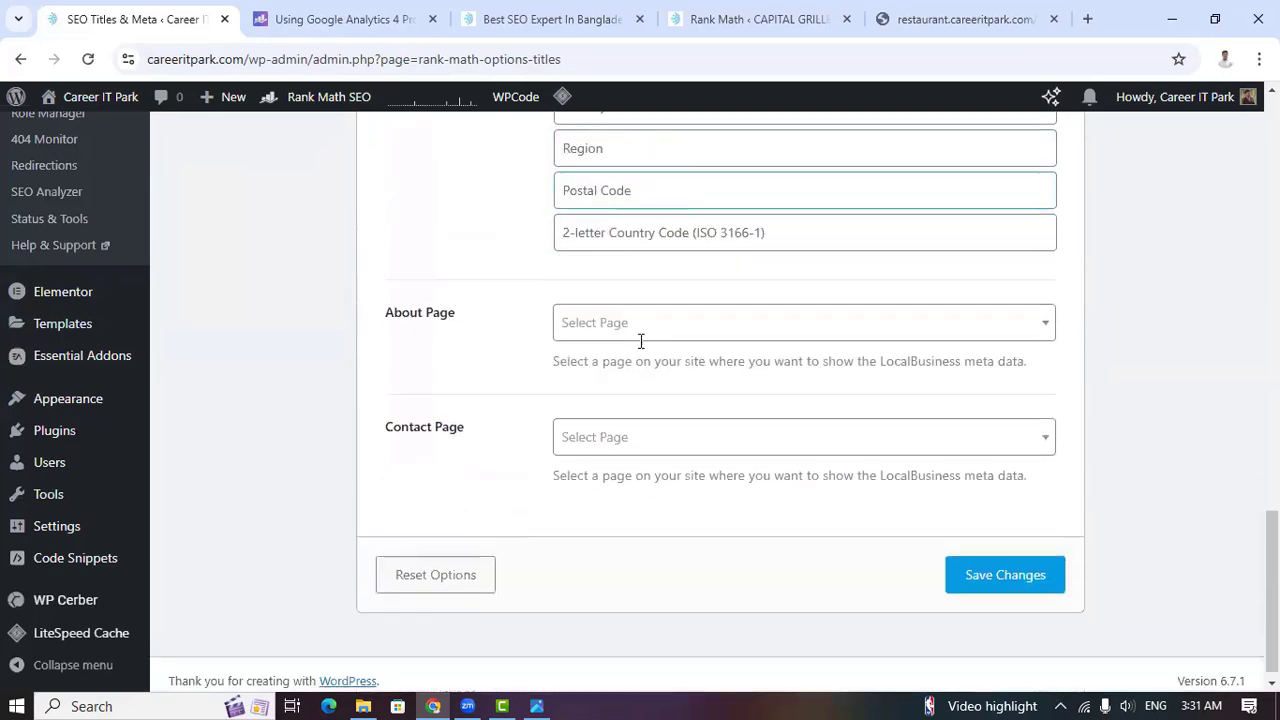
pyautogui.click(678, 312)
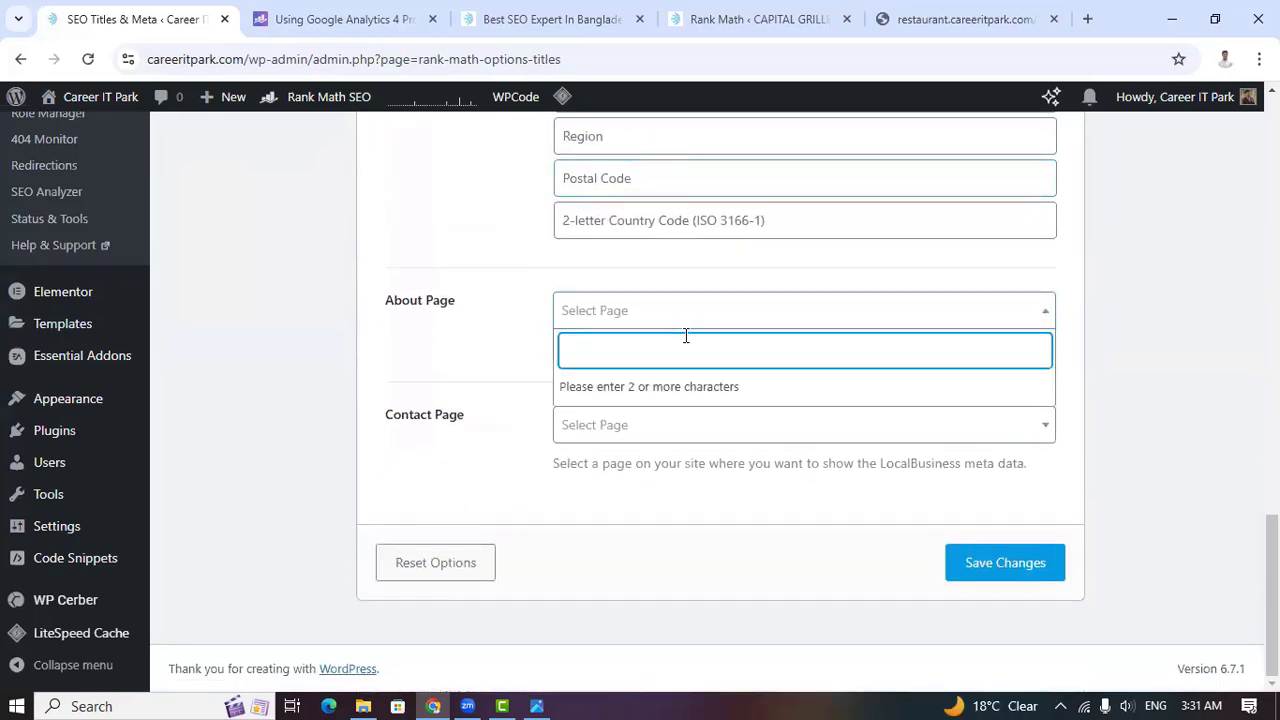
pyautogui.click(688, 322)
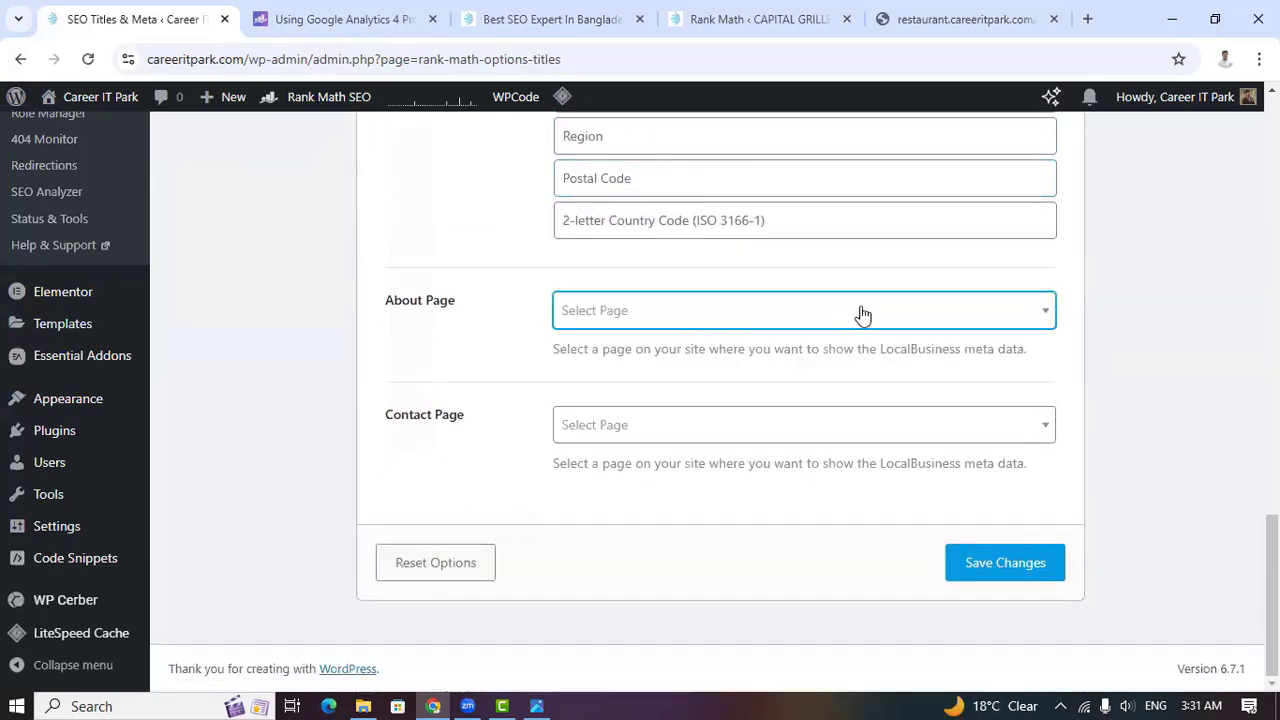
pyautogui.click(892, 315)
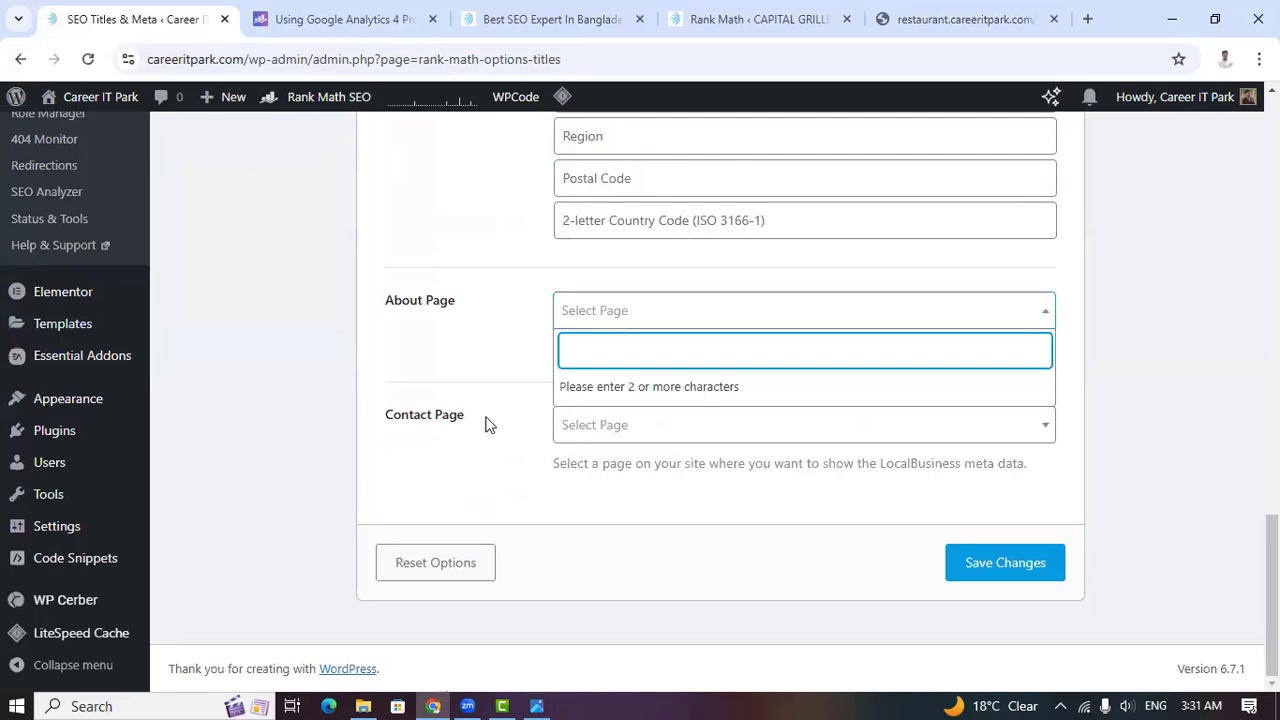
pyautogui.click(634, 438)
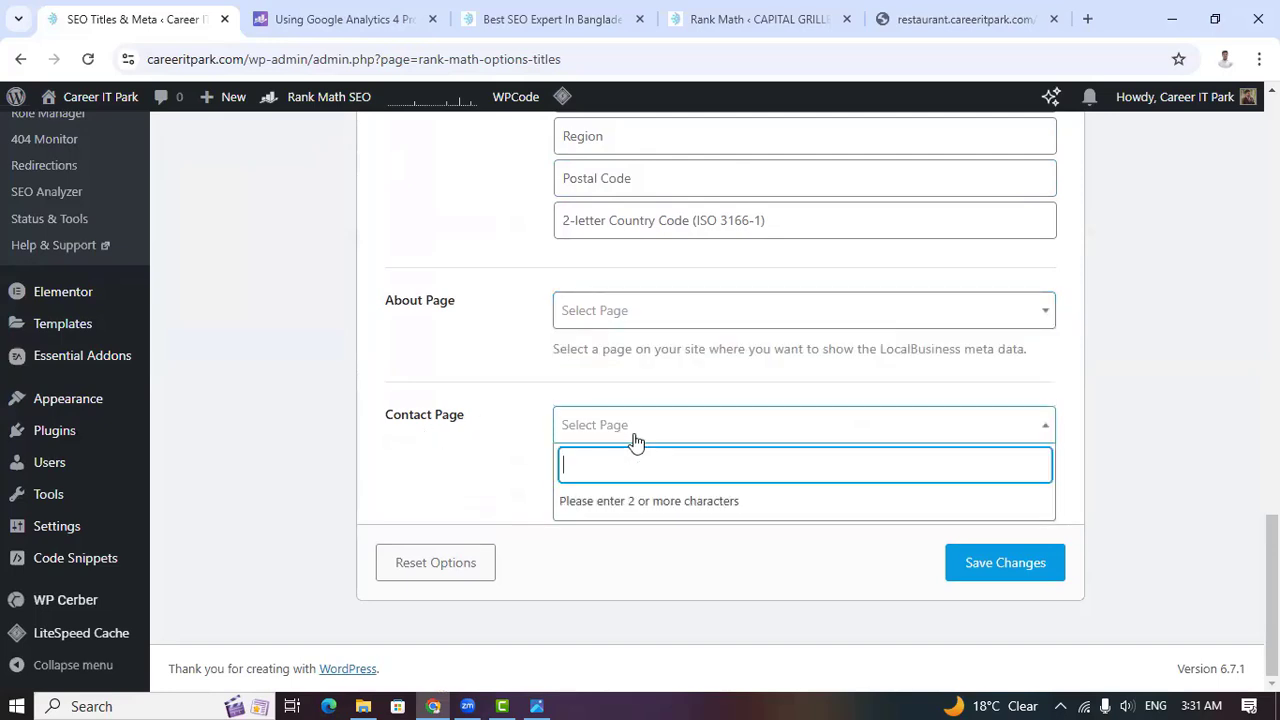
pyautogui.click(634, 440)
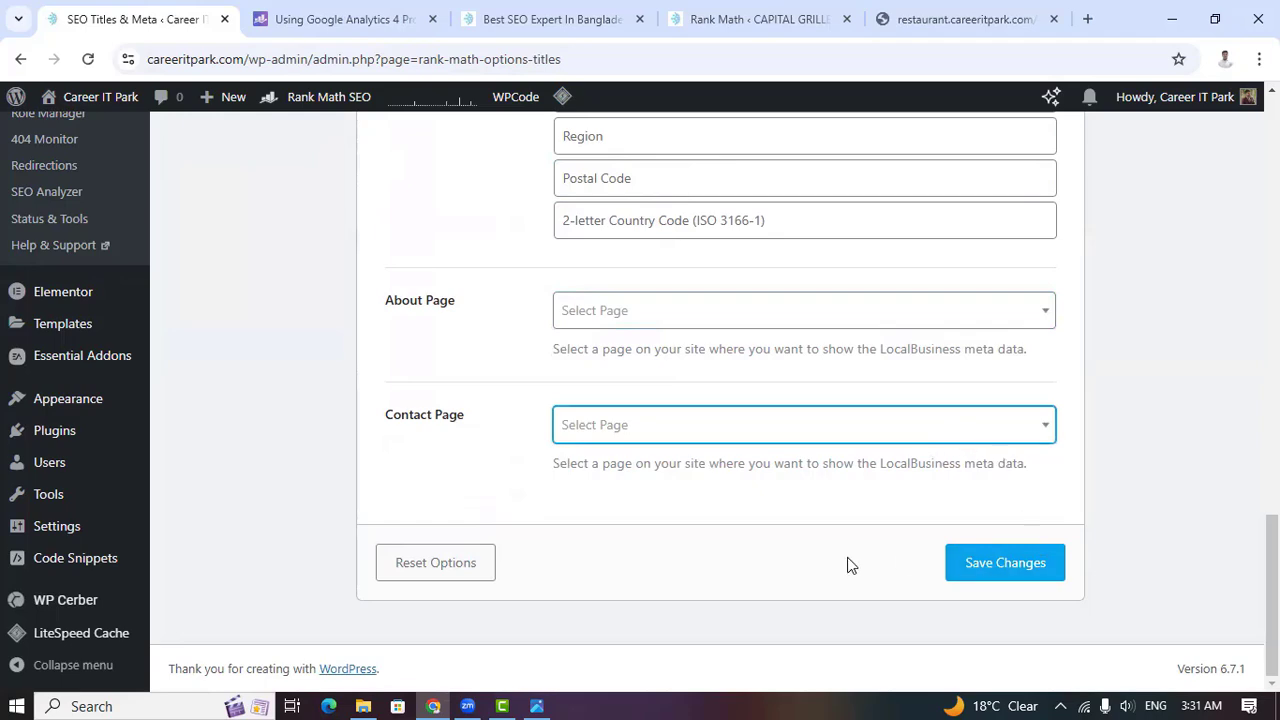
# Save the Local SEO settings
pyautogui.scroll(3, 791, 542)
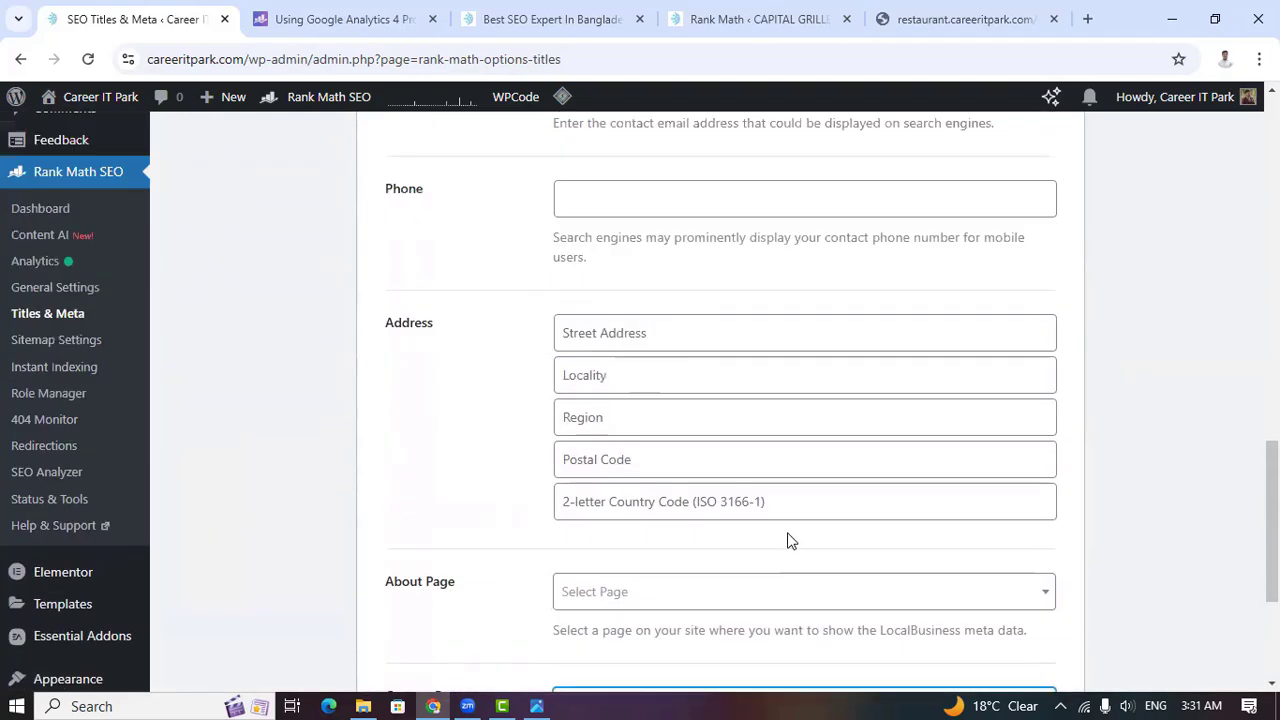
pyautogui.scroll(-3, 790, 540)
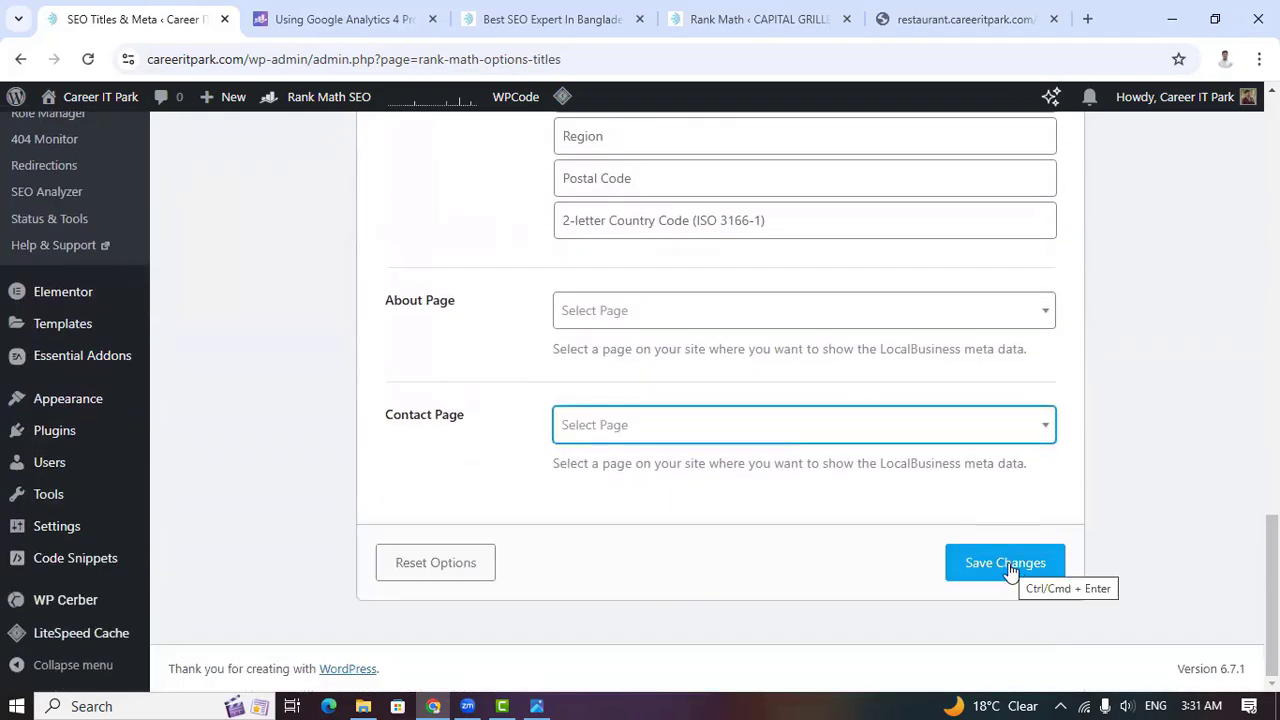
pyautogui.click(1008, 566)
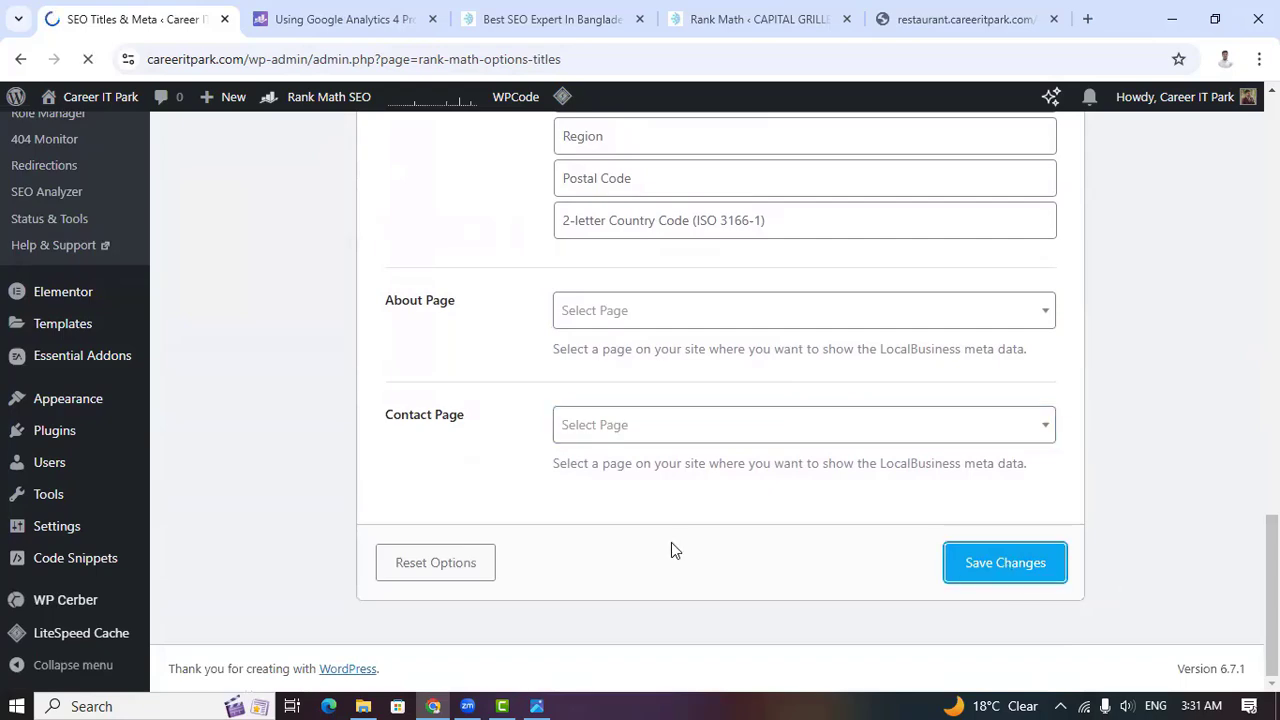
# Open the Social Meta settings and review the Facebook, Twitter username and additional profiles fields
pyautogui.scroll(7, 530, 485)
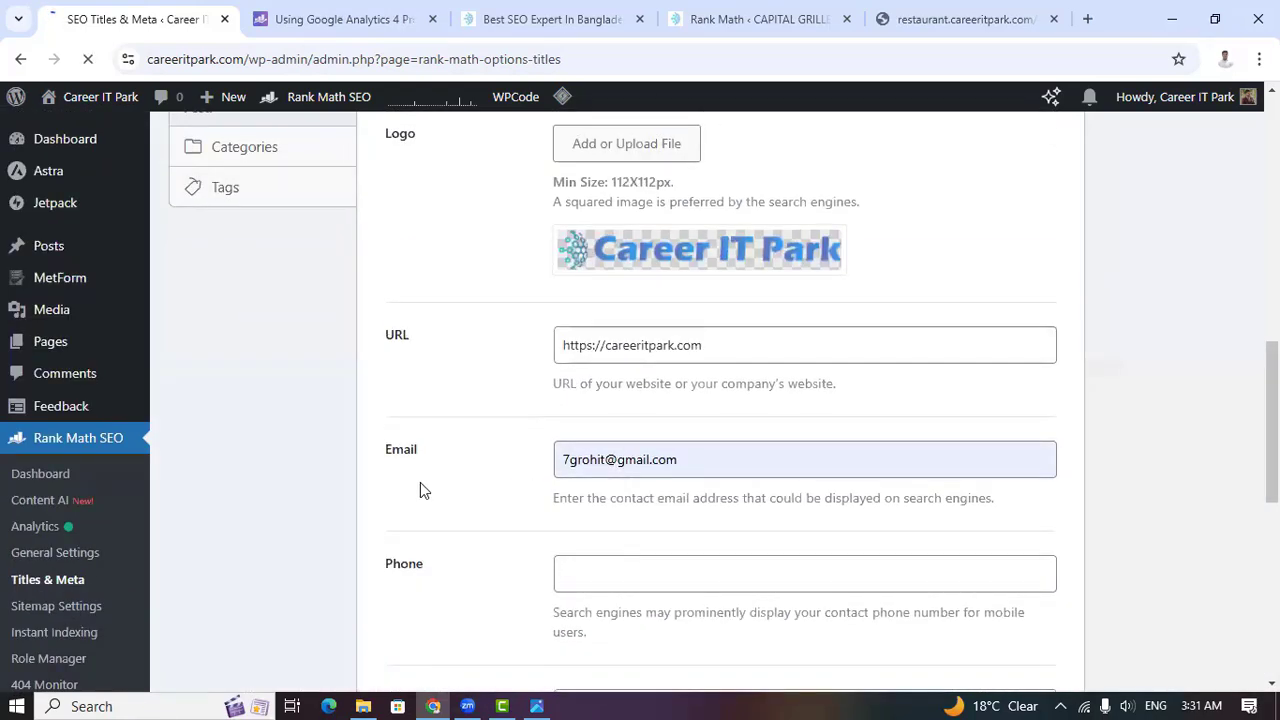
pyautogui.scroll(5, 388, 487)
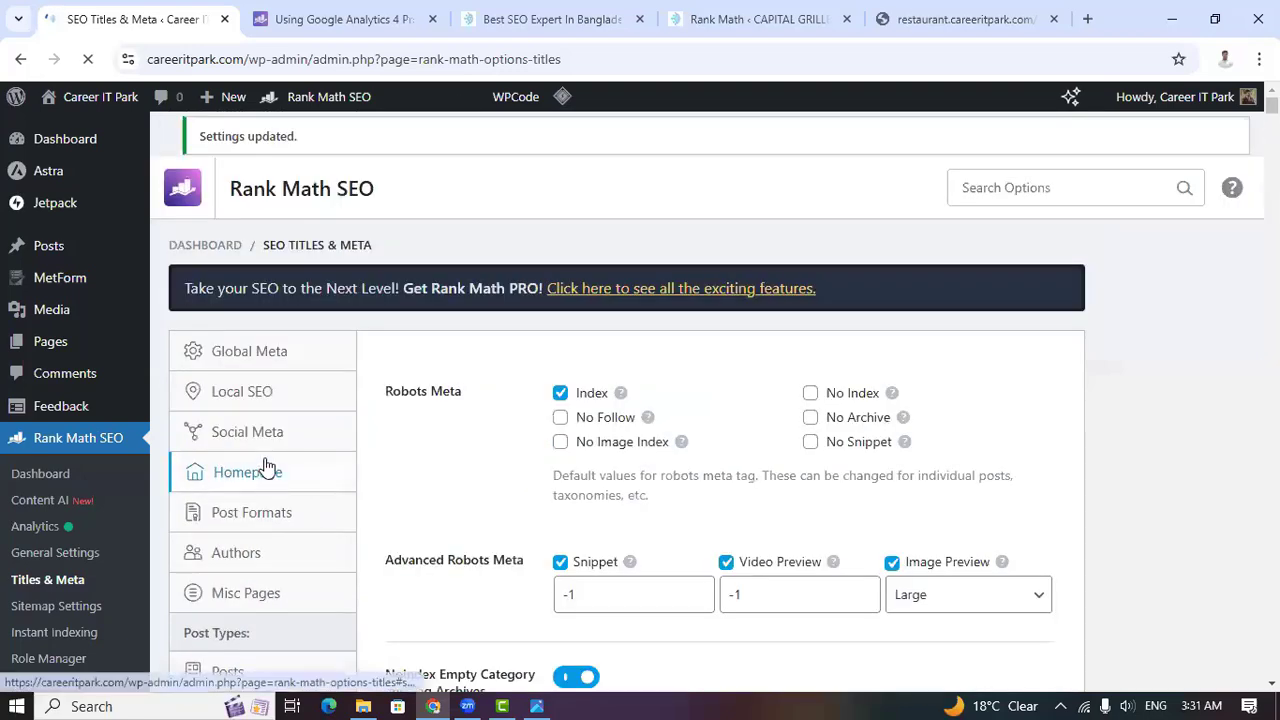
pyautogui.click(263, 468)
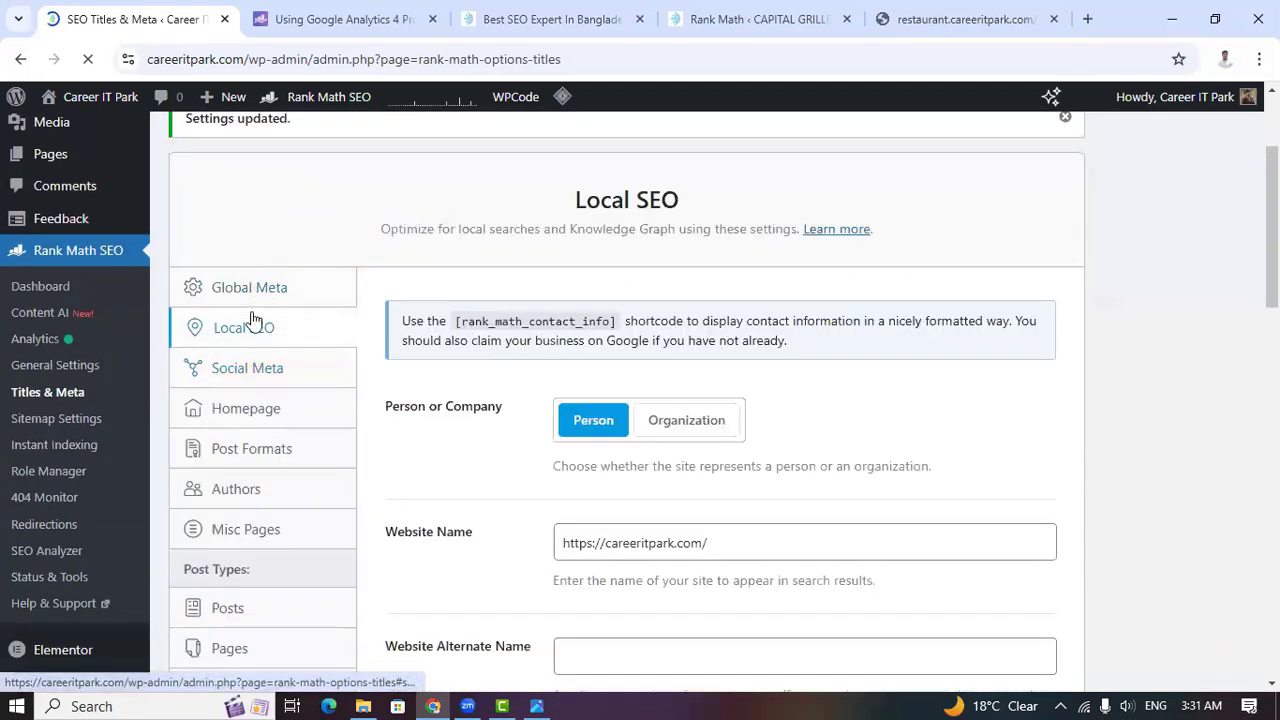
pyautogui.click(250, 369)
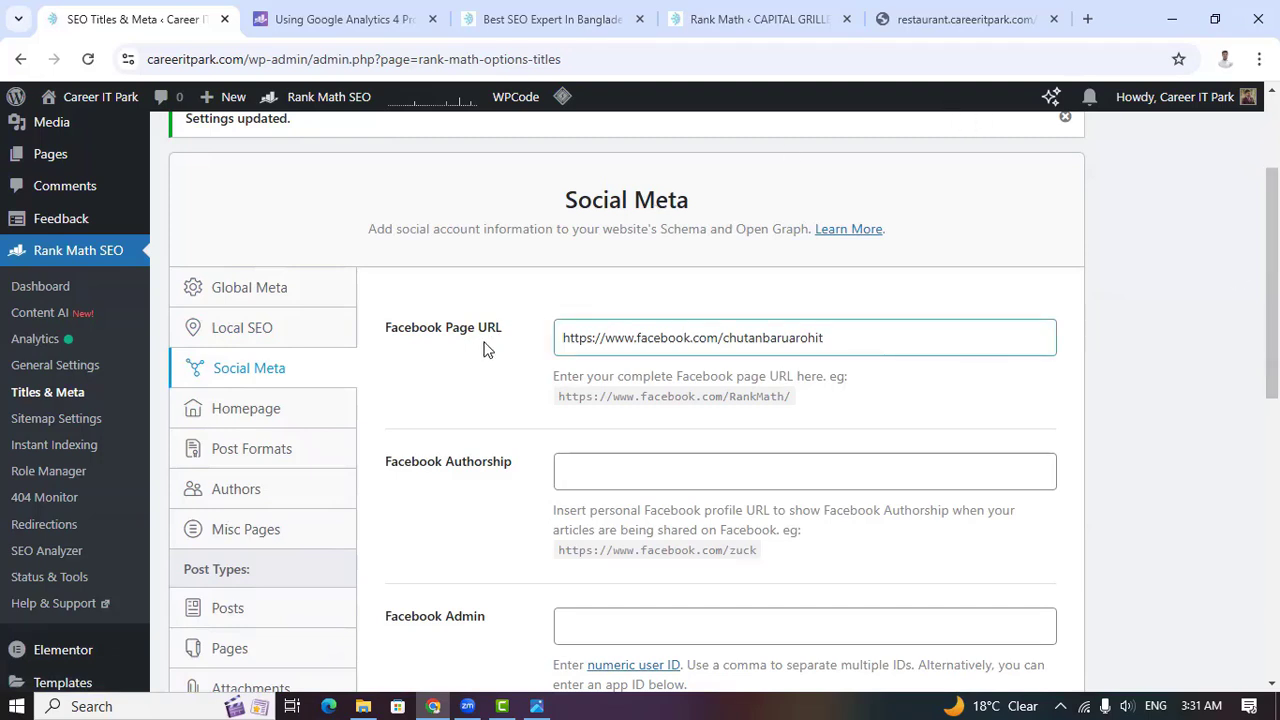
pyautogui.click(595, 348)
pyautogui.click(780, 370)
pyautogui.scroll(-5, 597, 352)
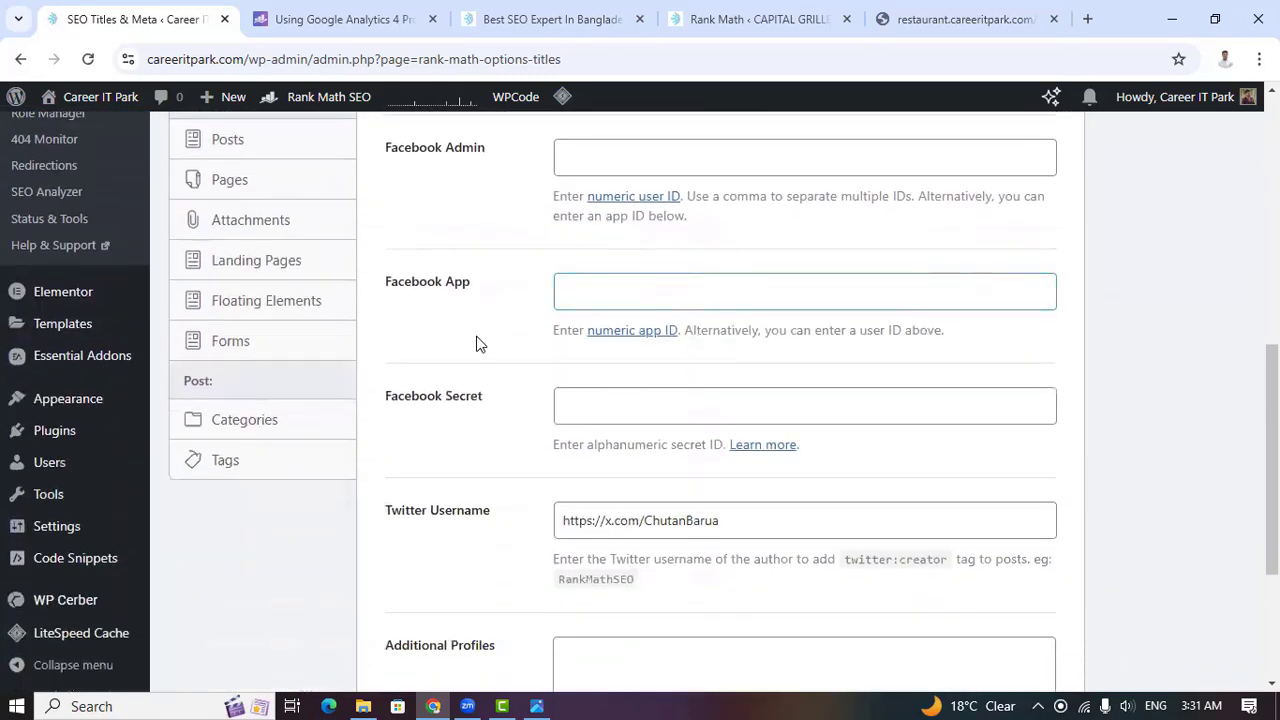
pyautogui.scroll(-2, 482, 344)
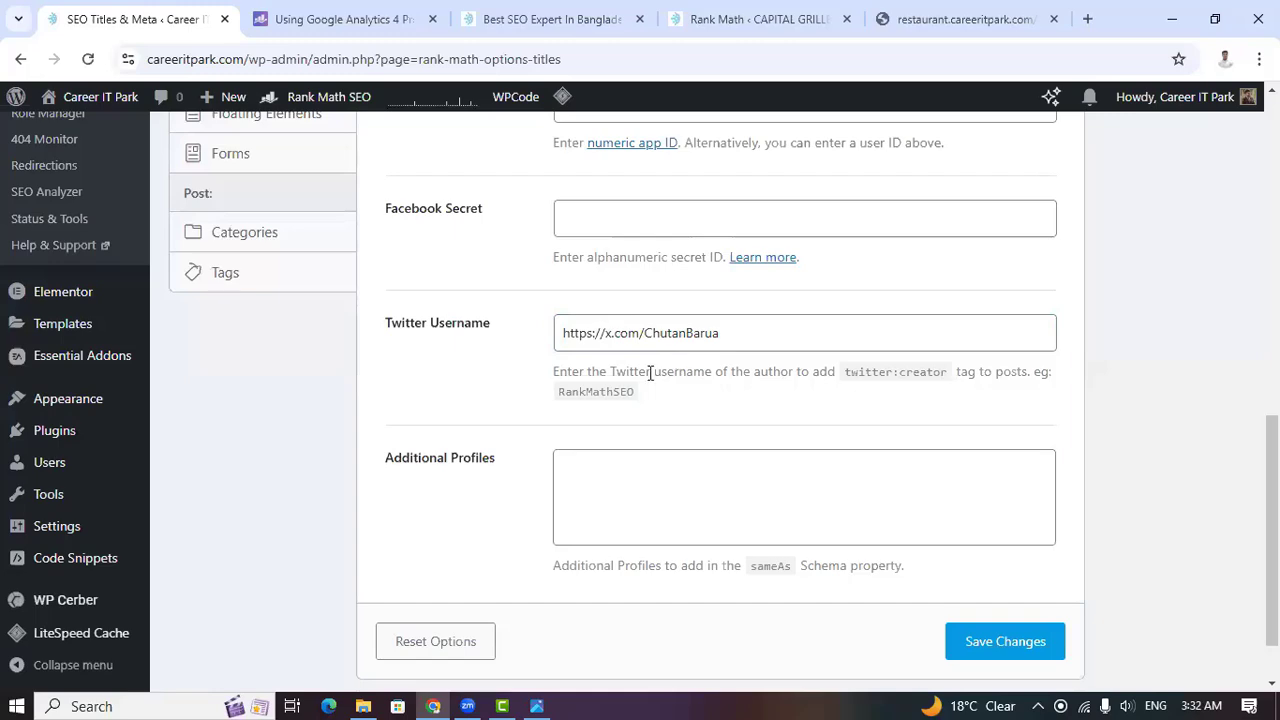
pyautogui.scroll(3, 467, 407)
pyautogui.scroll(4, 305, 390)
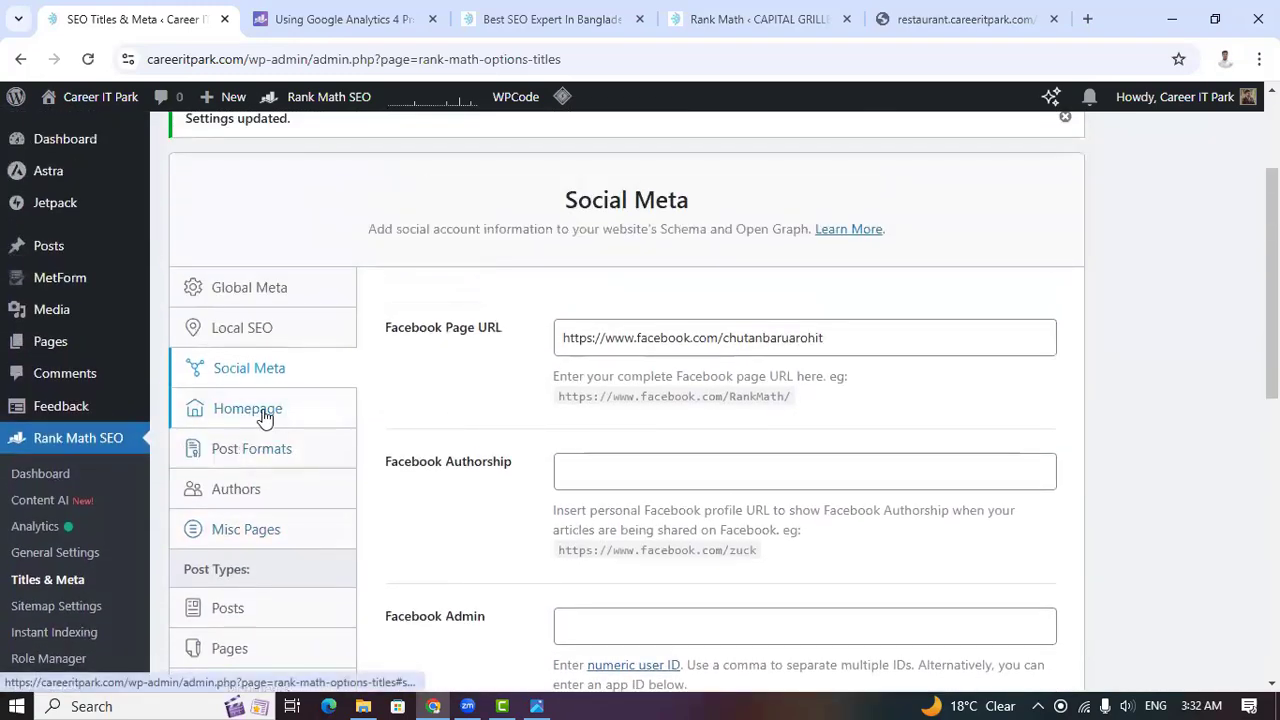
# Check the Homepage settings, and review the Post Formats archive titles, descriptions, robots meta and Slack sharing options
pyautogui.click(265, 418)
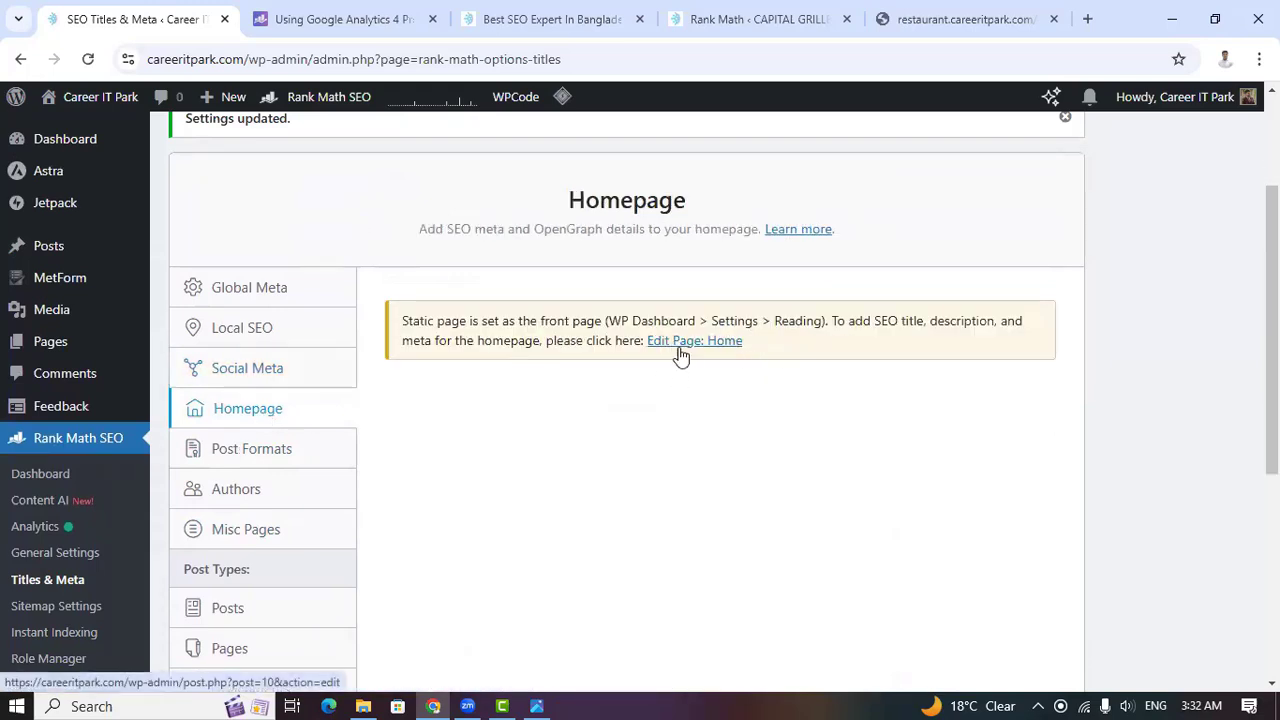
pyautogui.click(276, 459)
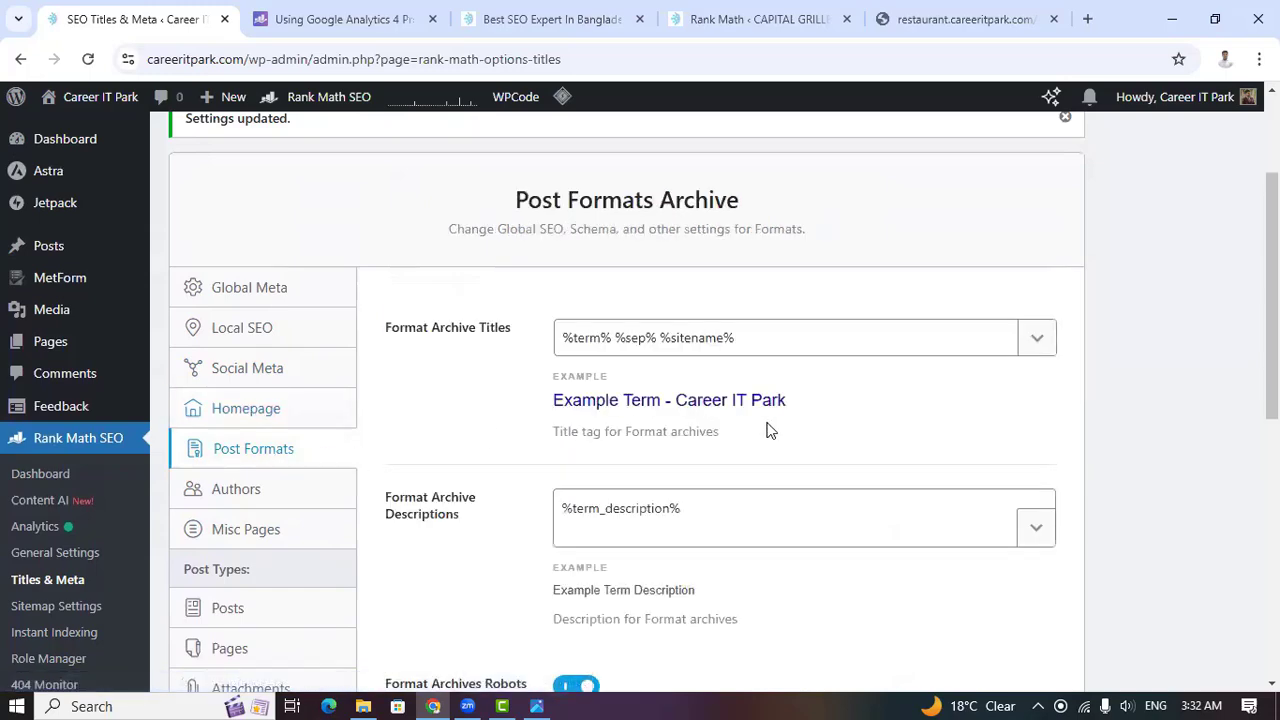
pyautogui.scroll(-2, 789, 425)
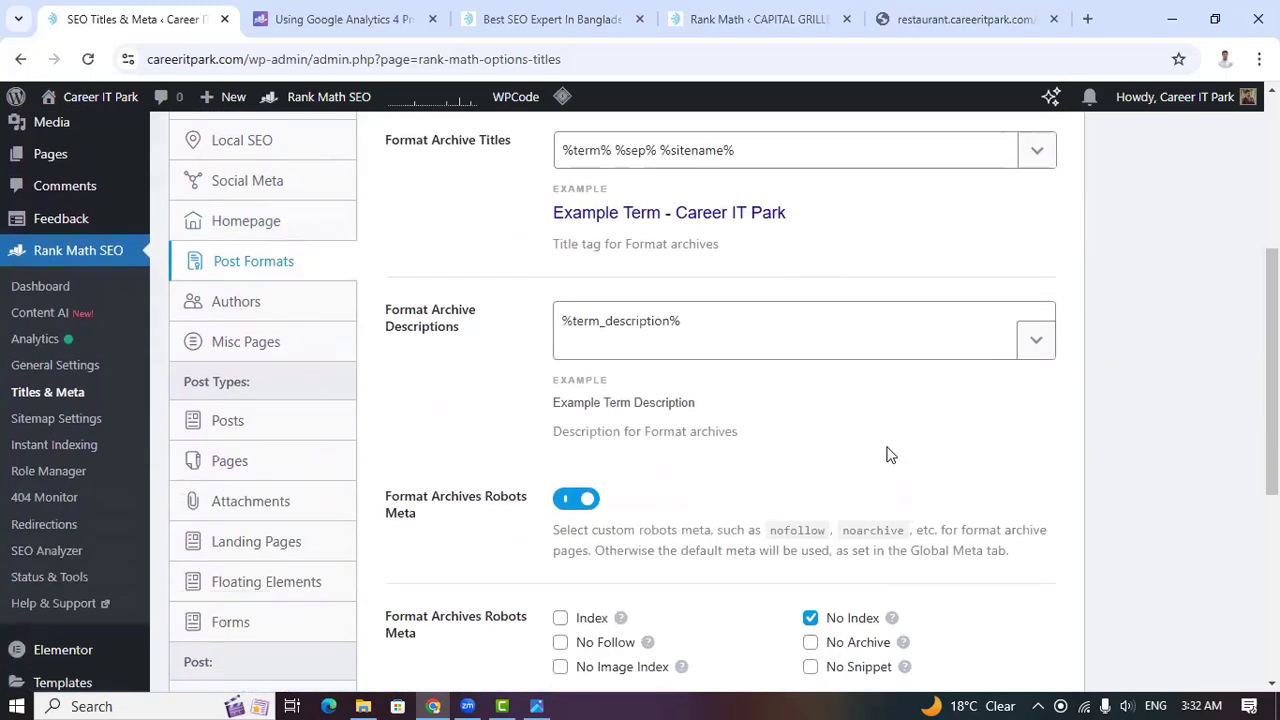
pyautogui.scroll(2, 888, 450)
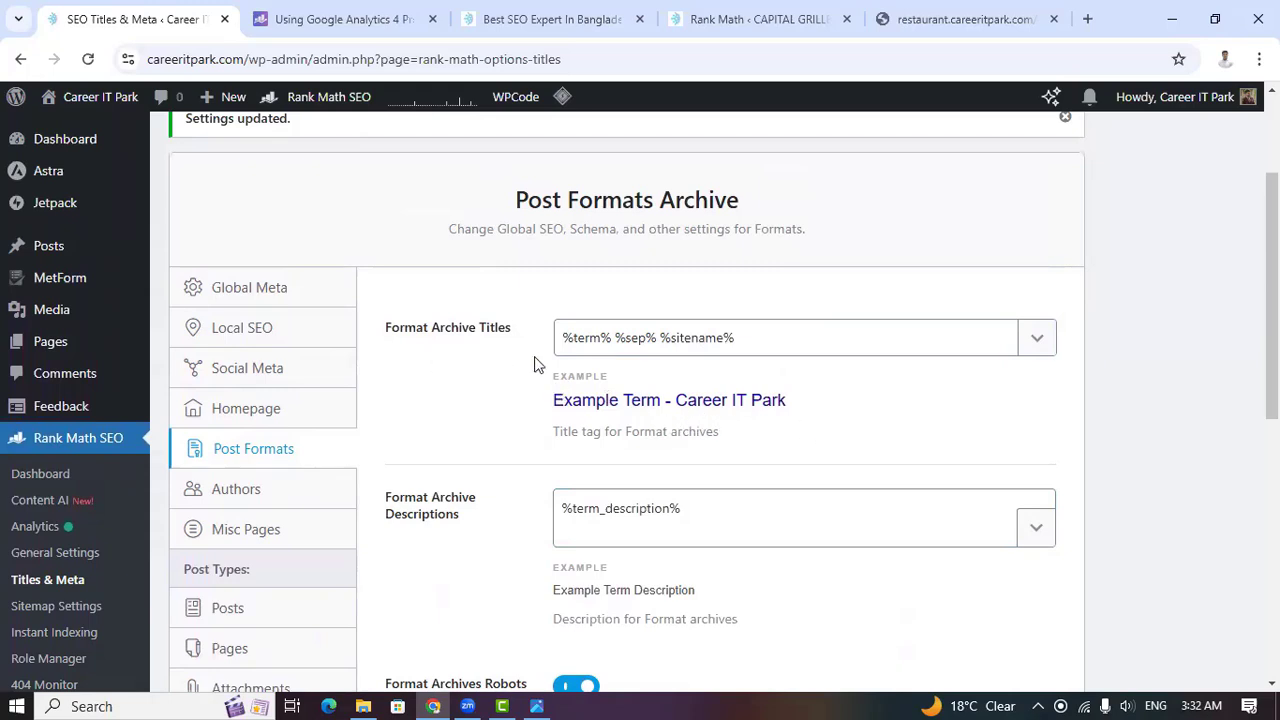
pyautogui.scroll(-1, 886, 263)
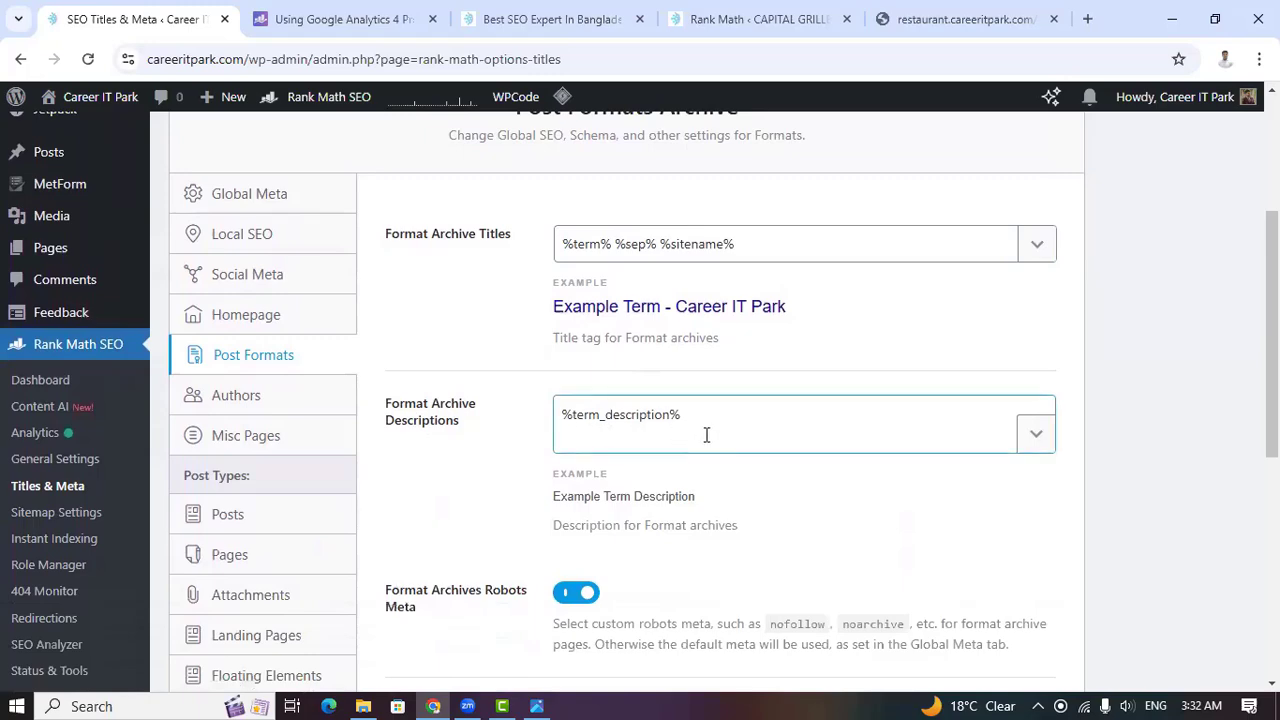
pyautogui.scroll(-2, 706, 433)
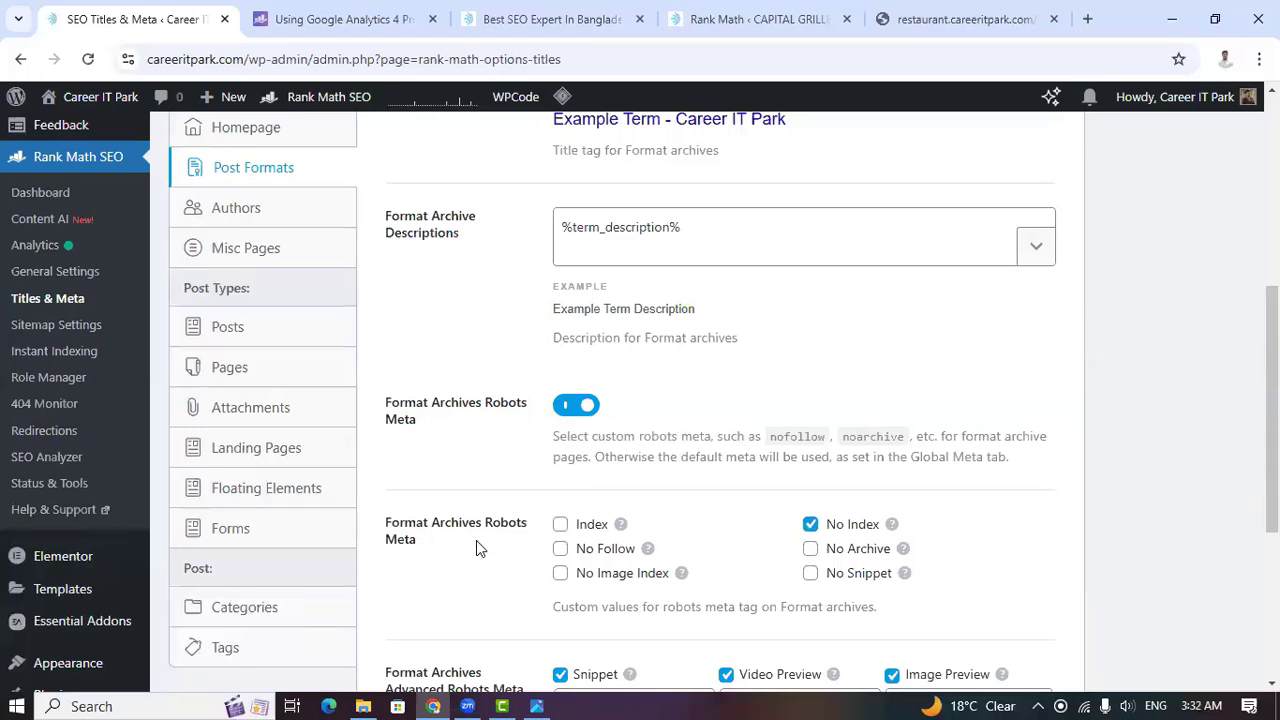
pyautogui.scroll(-1, 476, 540)
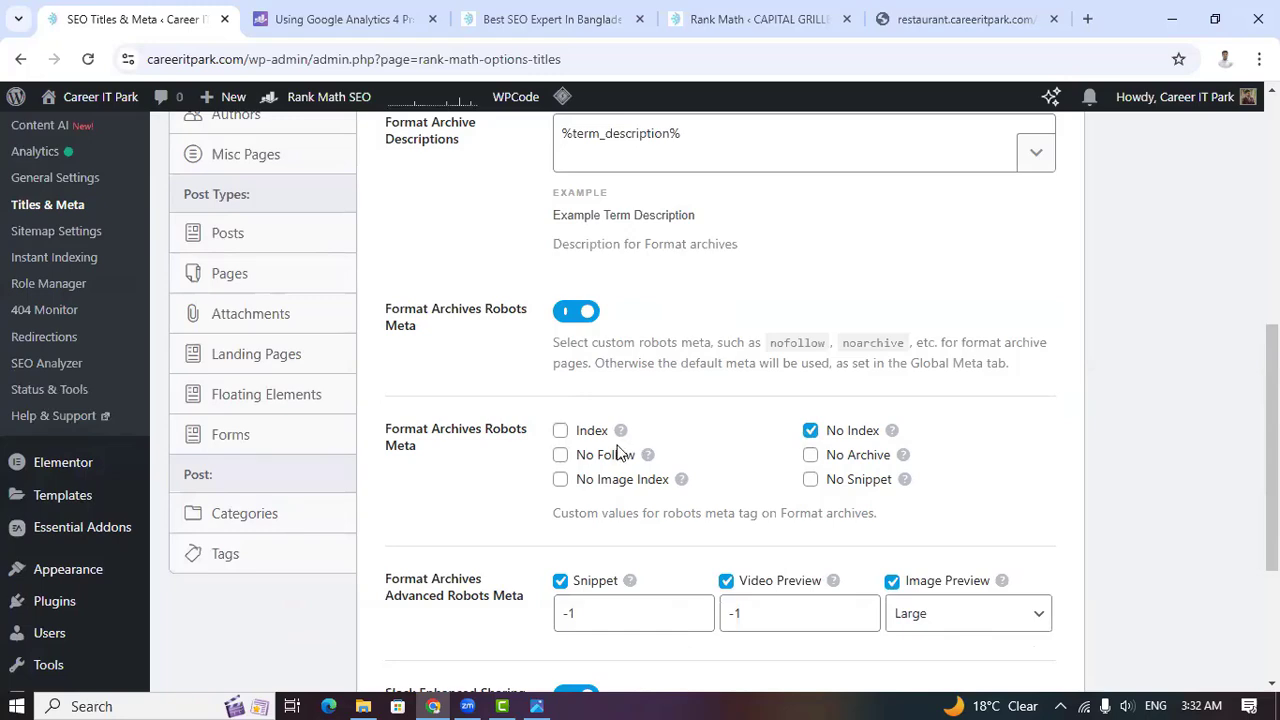
pyautogui.scroll(-2, 626, 455)
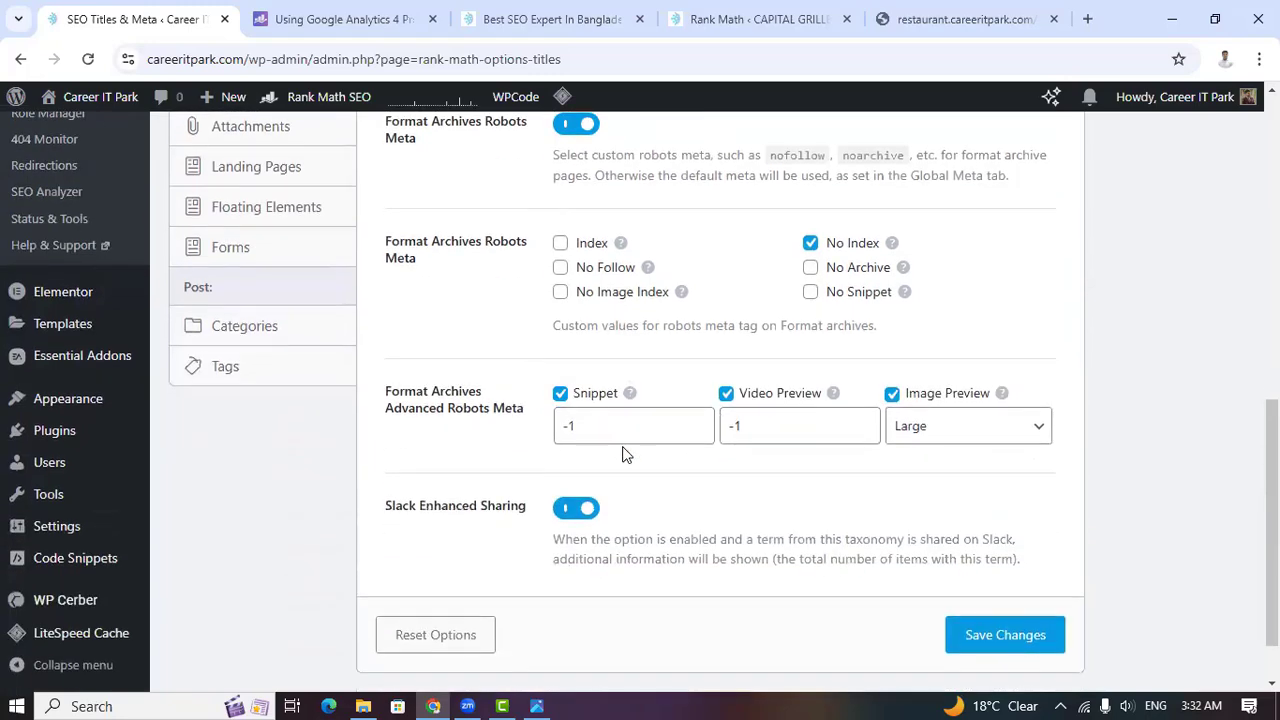
pyautogui.scroll(-1, 624, 455)
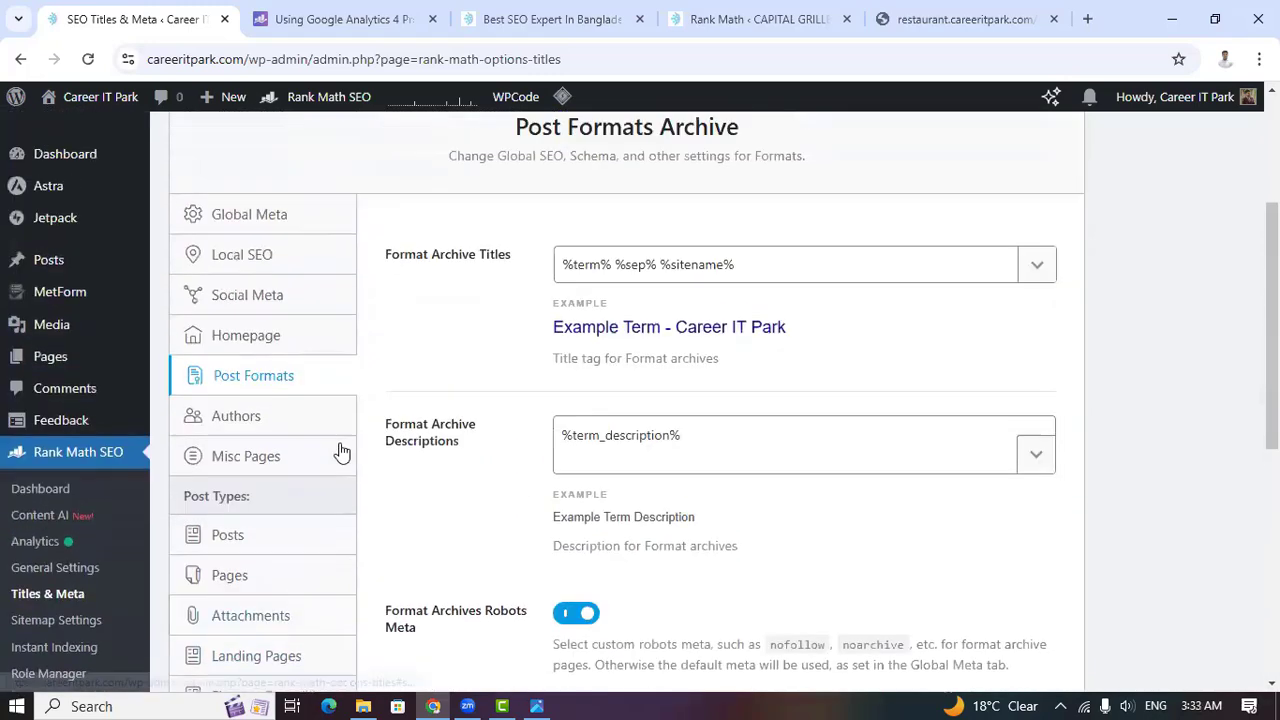
# Open the Authors settings and review the author archives, base, robots meta, archive title, description and SEO controls options
pyautogui.scroll(-2, 336, 455)
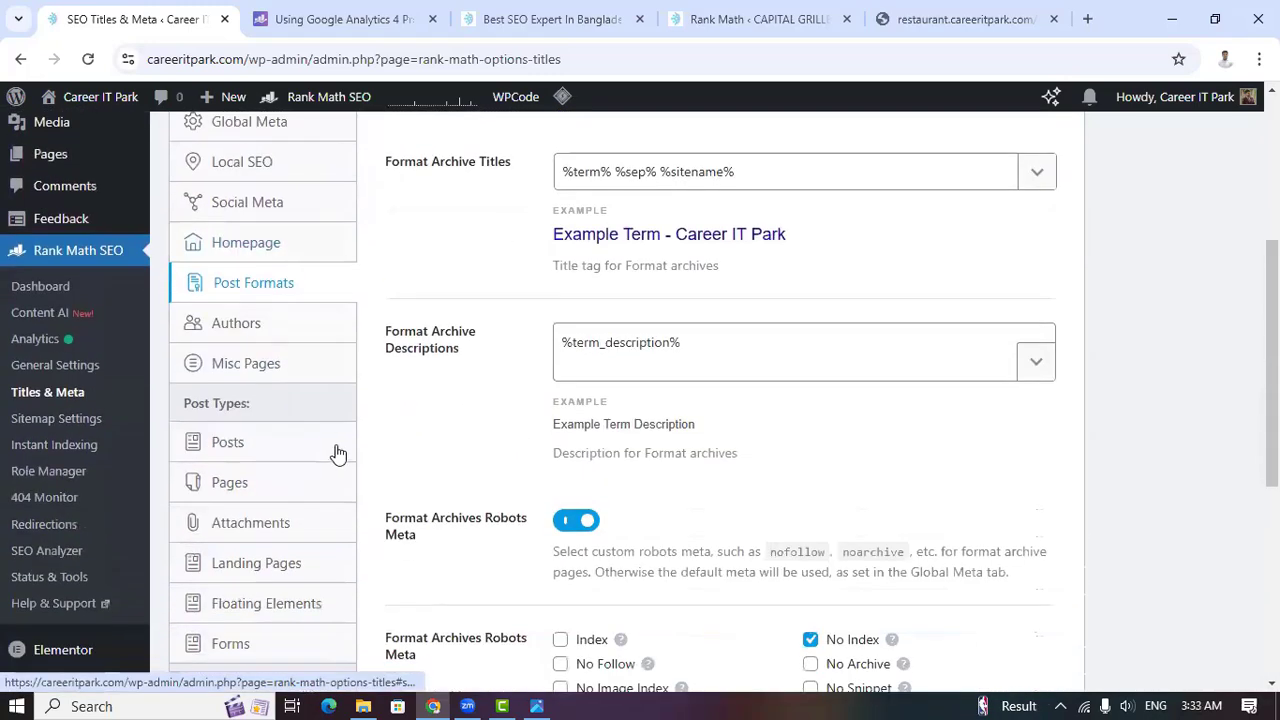
pyautogui.click(240, 336)
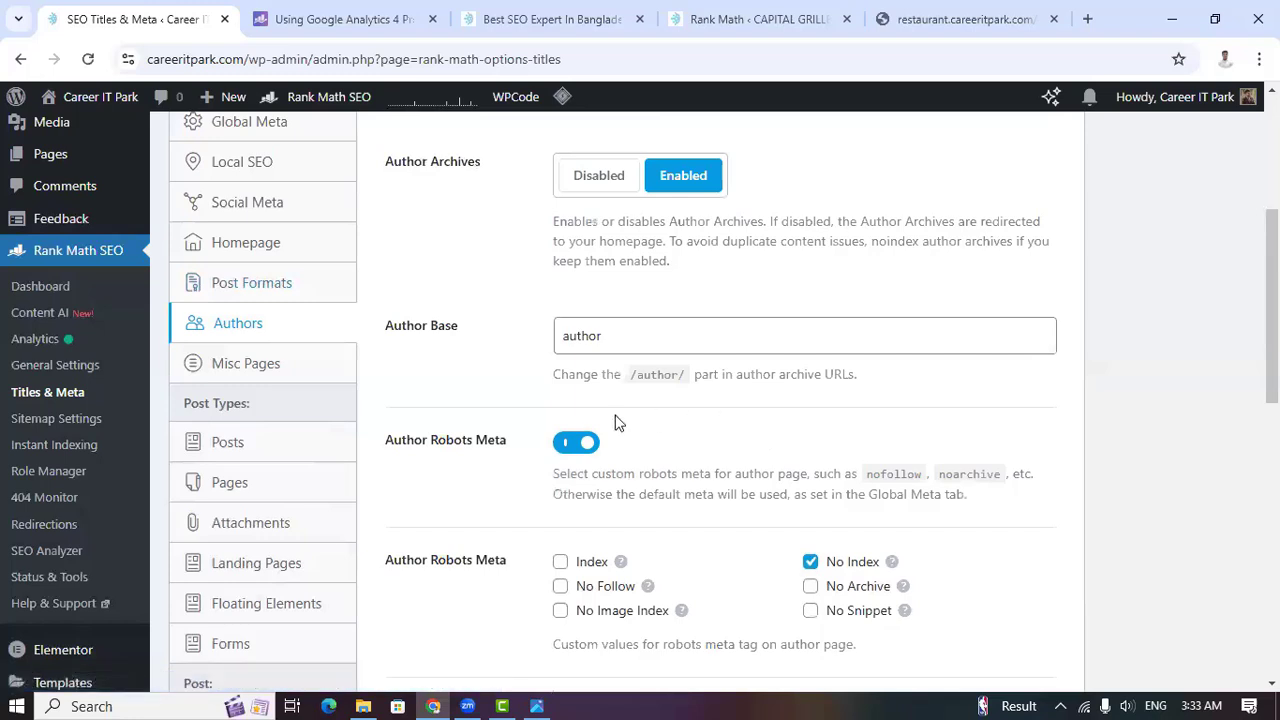
pyautogui.scroll(1, 660, 321)
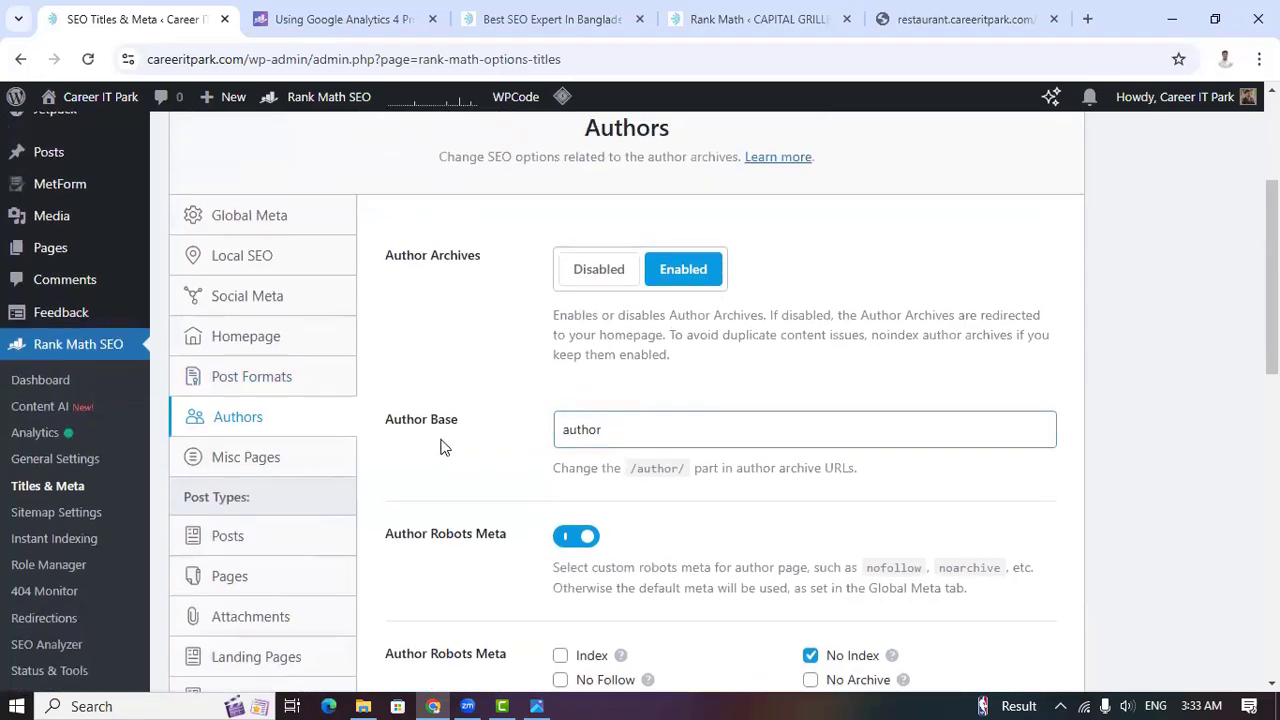
pyautogui.scroll(-2, 710, 472)
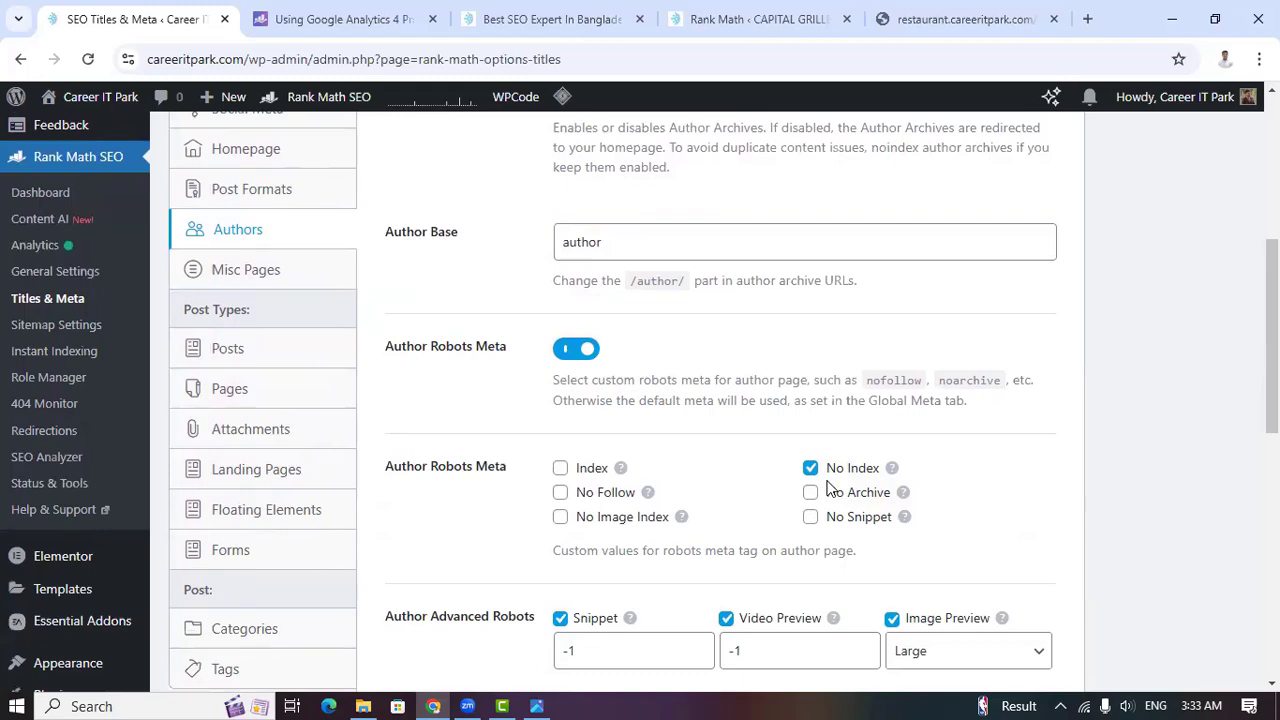
pyautogui.scroll(-2, 832, 505)
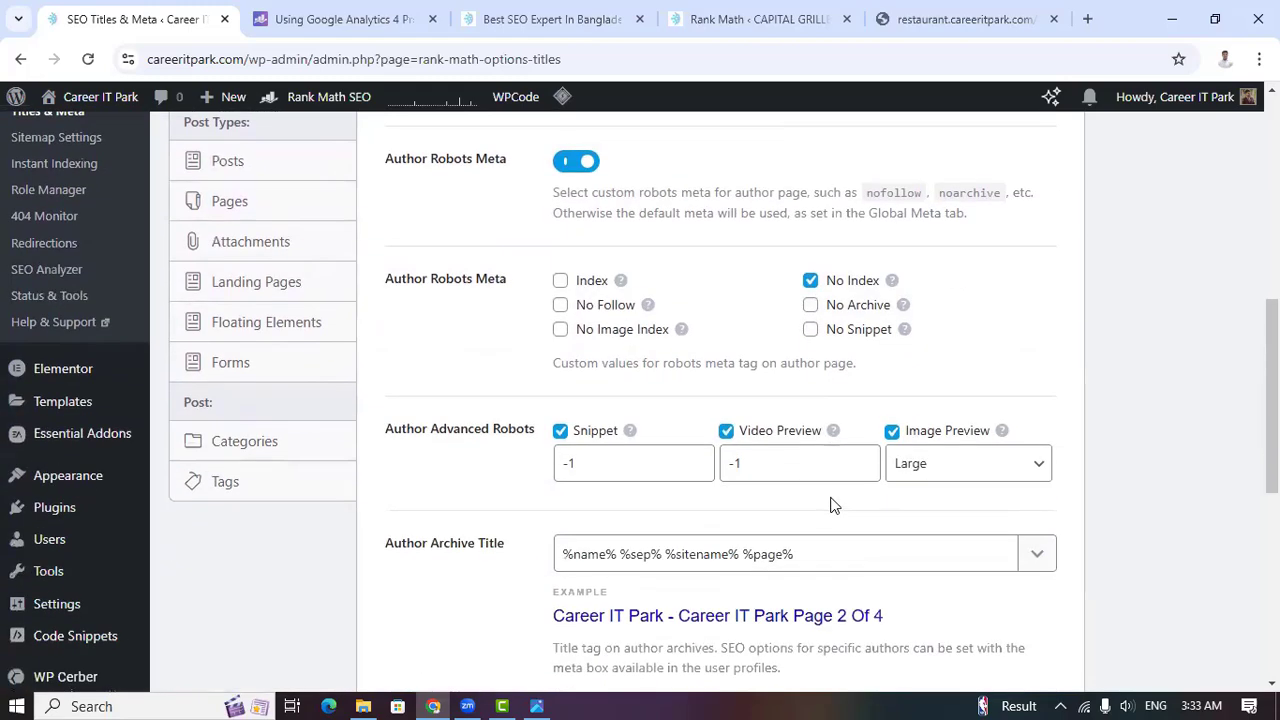
pyautogui.scroll(-2, 832, 505)
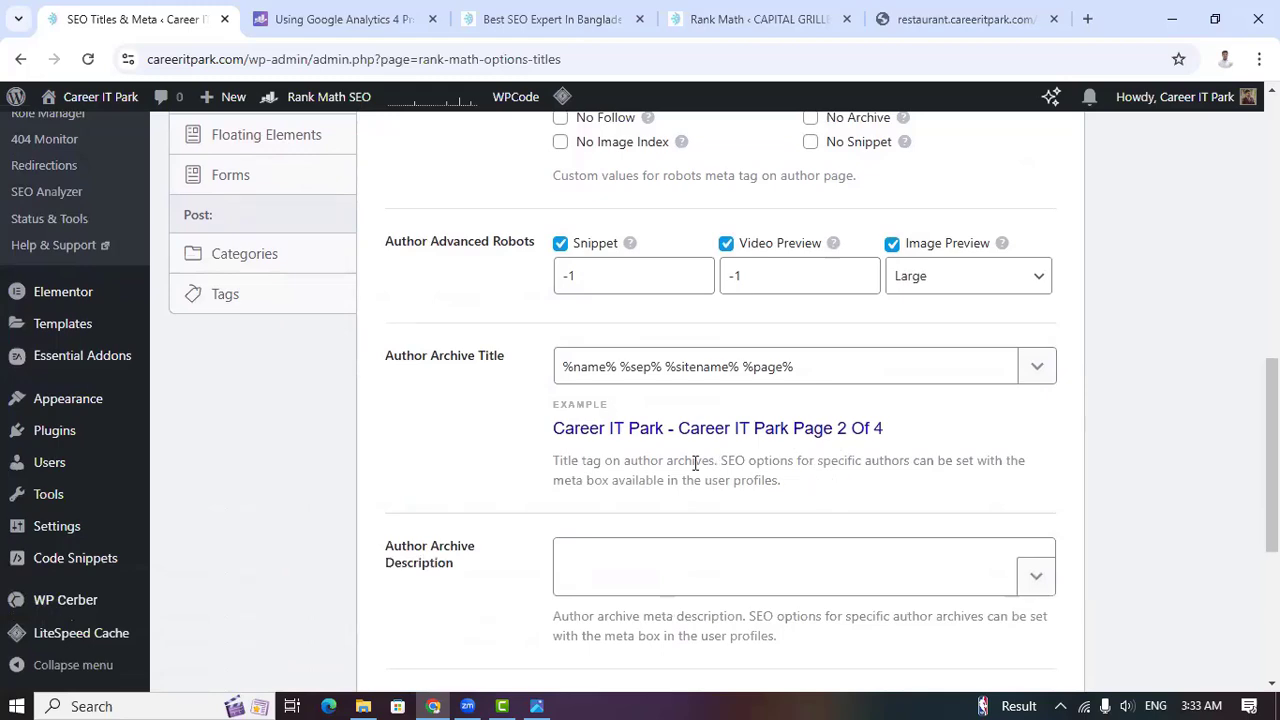
pyautogui.scroll(-4, 695, 463)
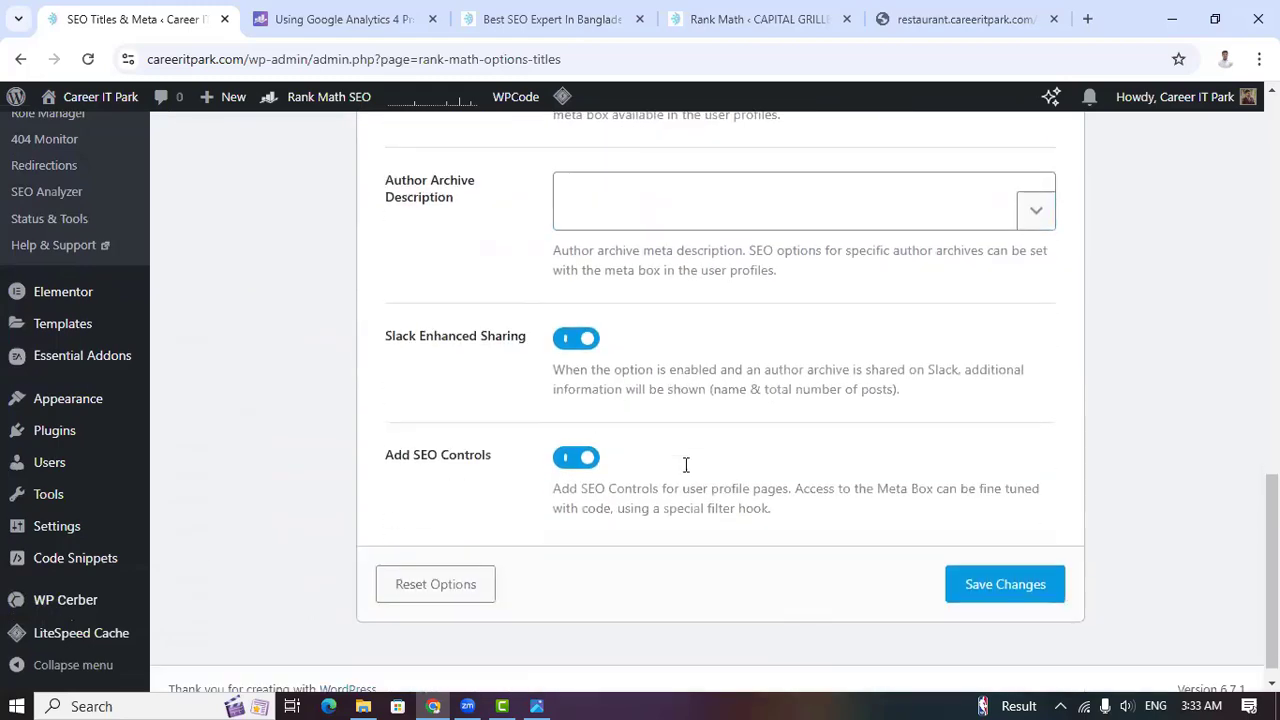
pyautogui.scroll(8, 900, 528)
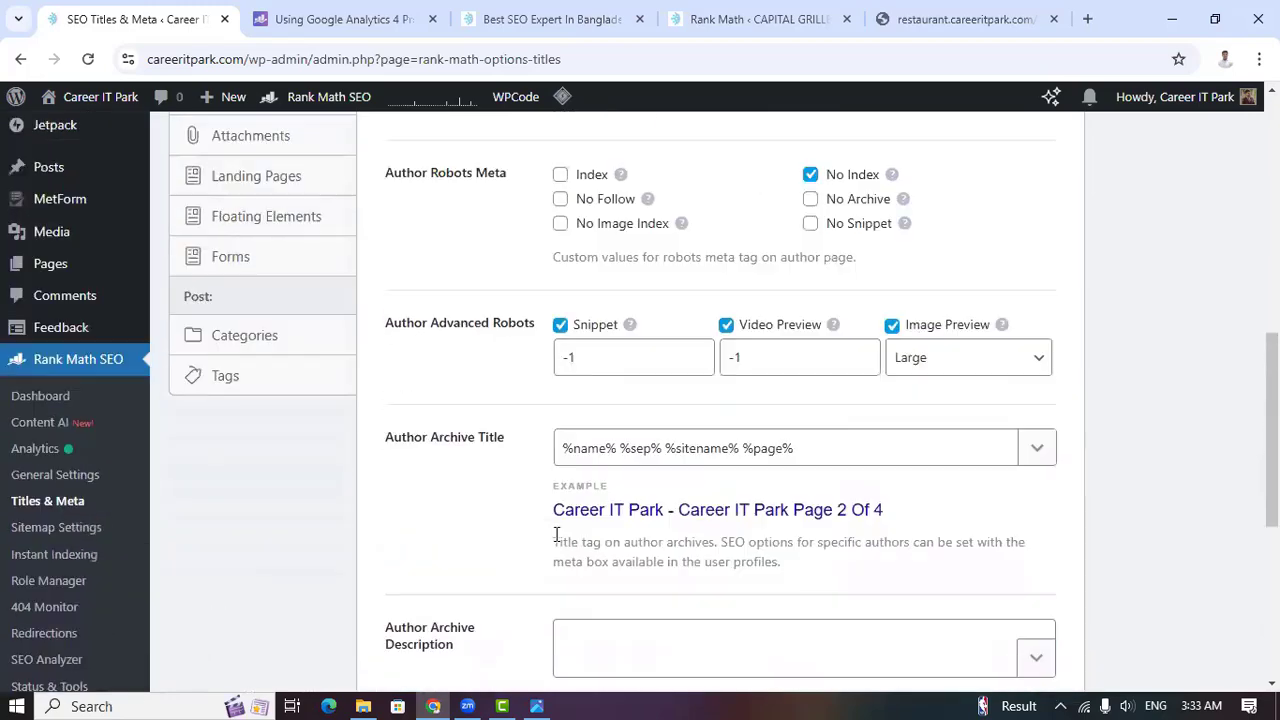
pyautogui.scroll(1, 240, 403)
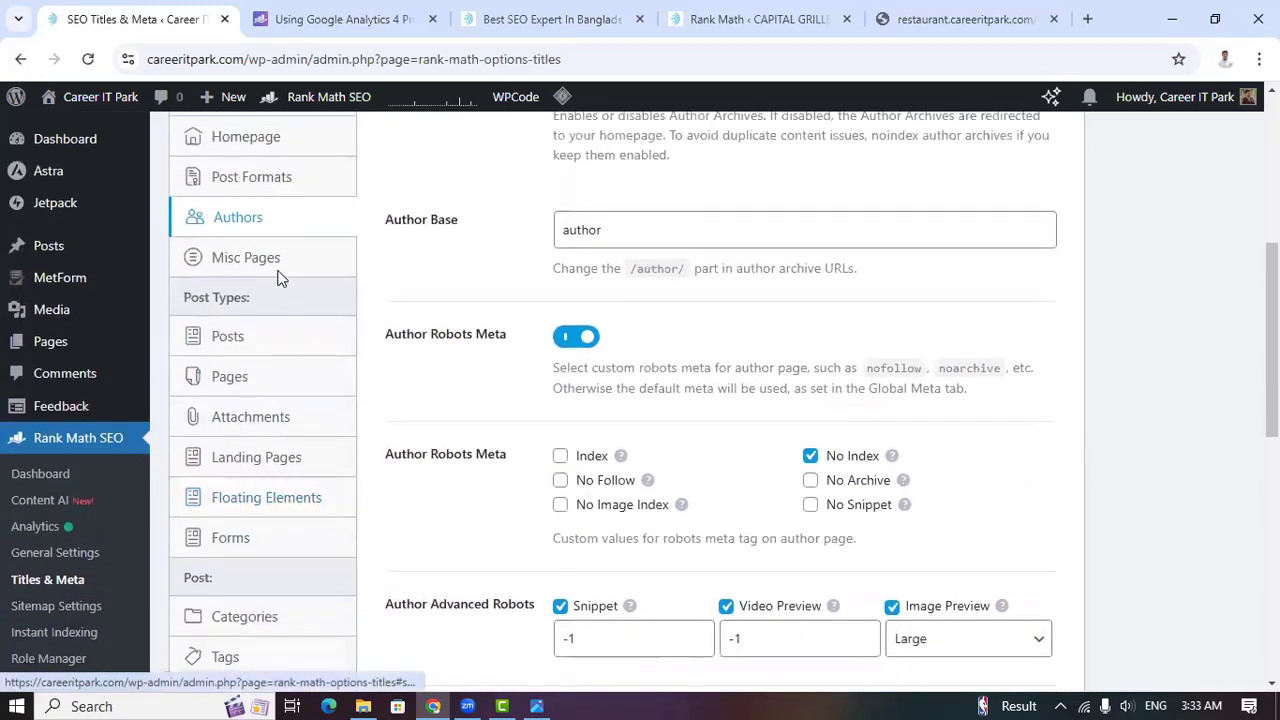
# Open the Posts titles and meta settings and review the single post title, description, schema type and headline fields
pyautogui.click(240, 345)
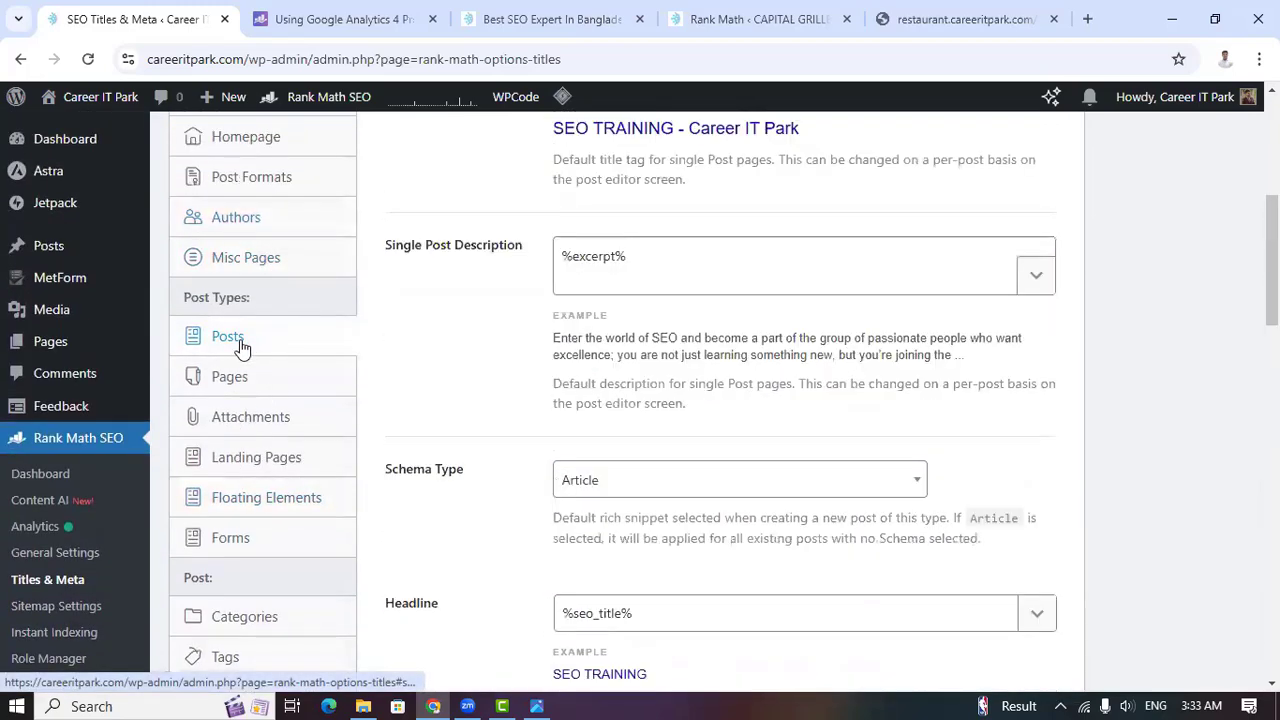
pyautogui.scroll(2, 680, 465)
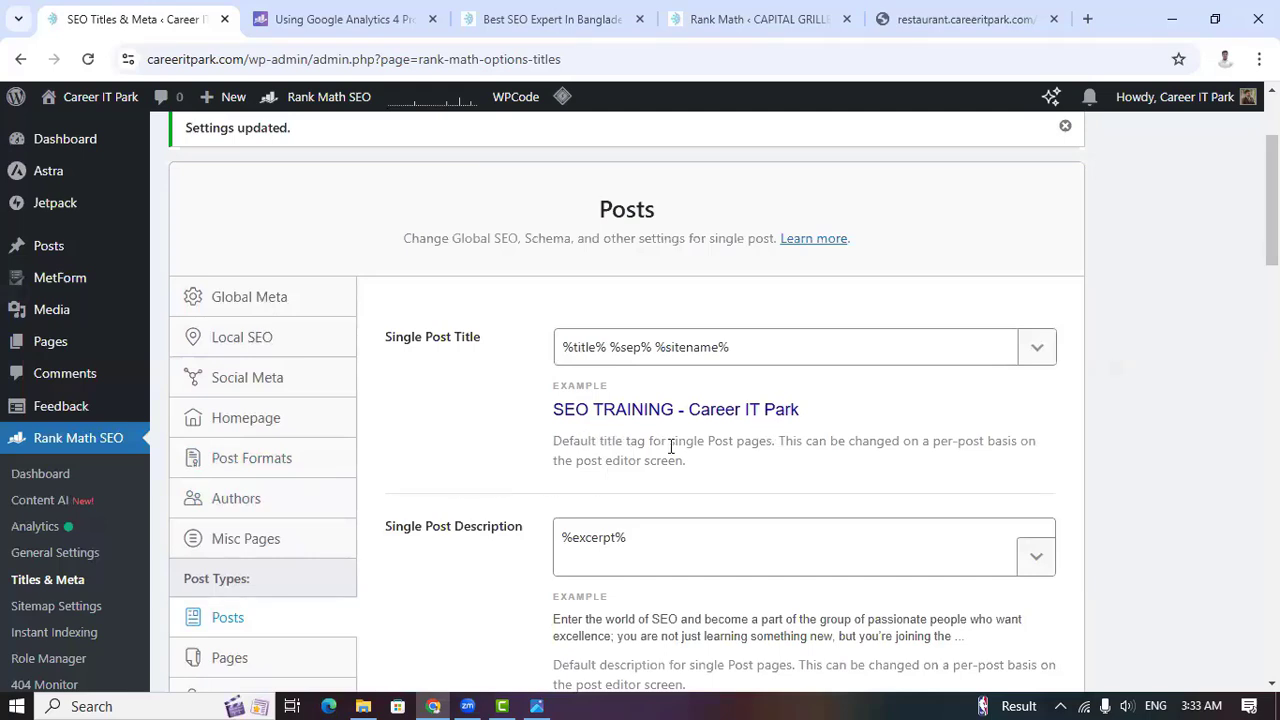
pyautogui.scroll(-3, 670, 447)
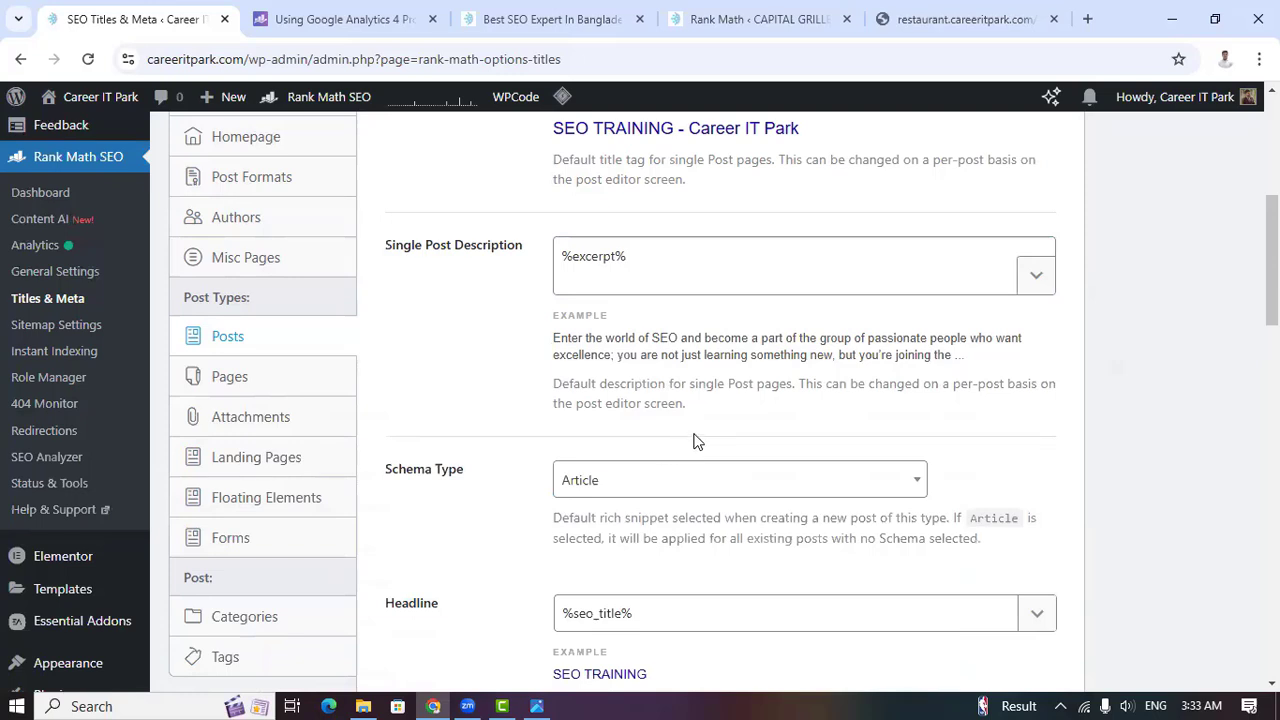
pyautogui.scroll(-1, 694, 440)
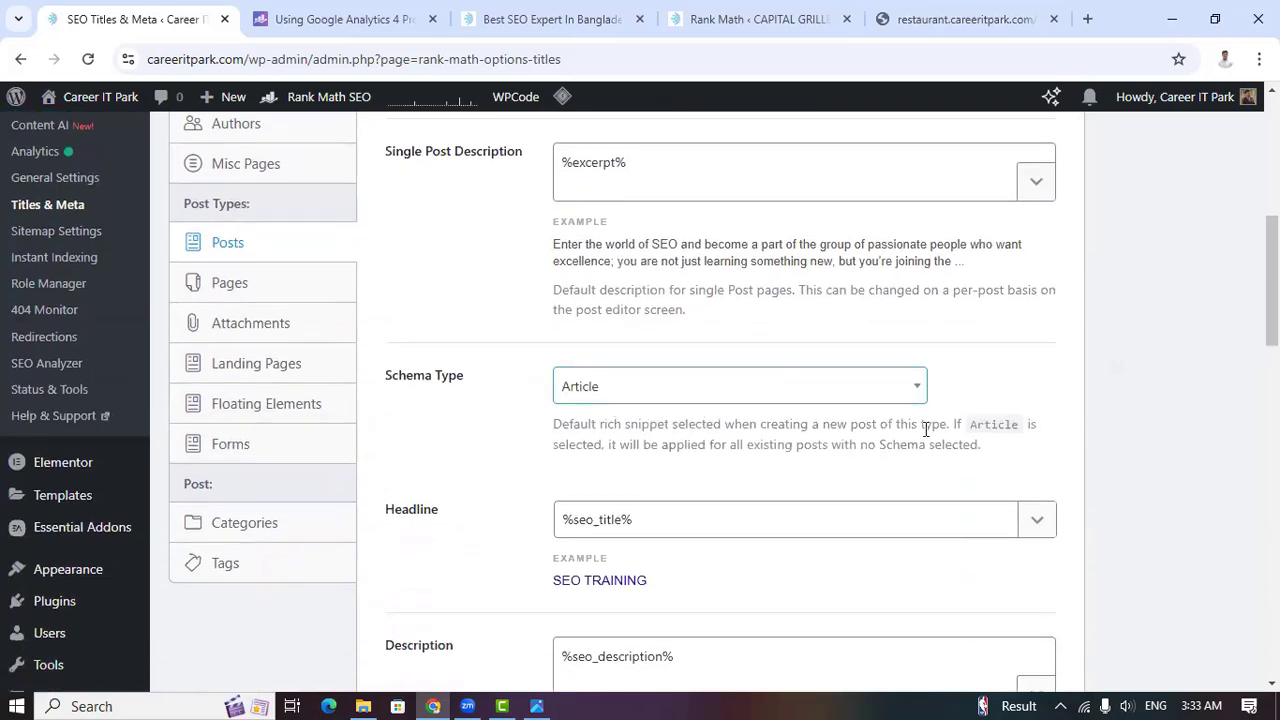
pyautogui.scroll(-2, 452, 540)
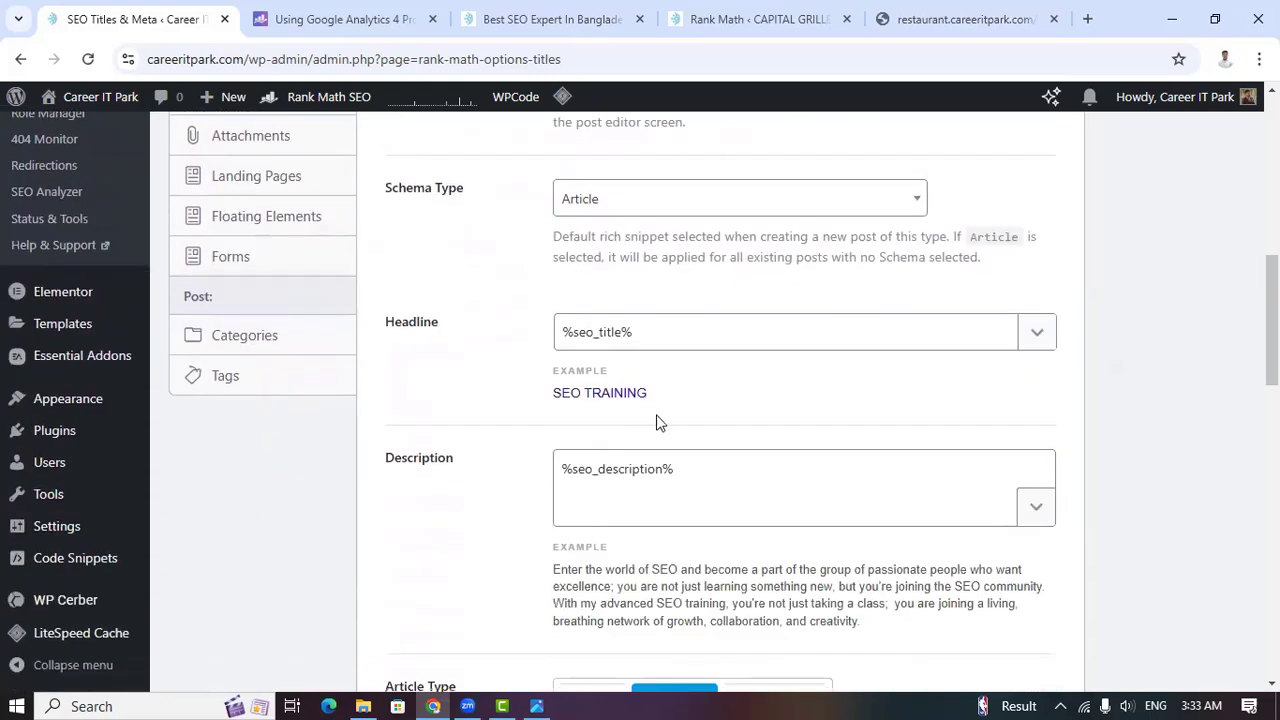
pyautogui.scroll(-2, 678, 468)
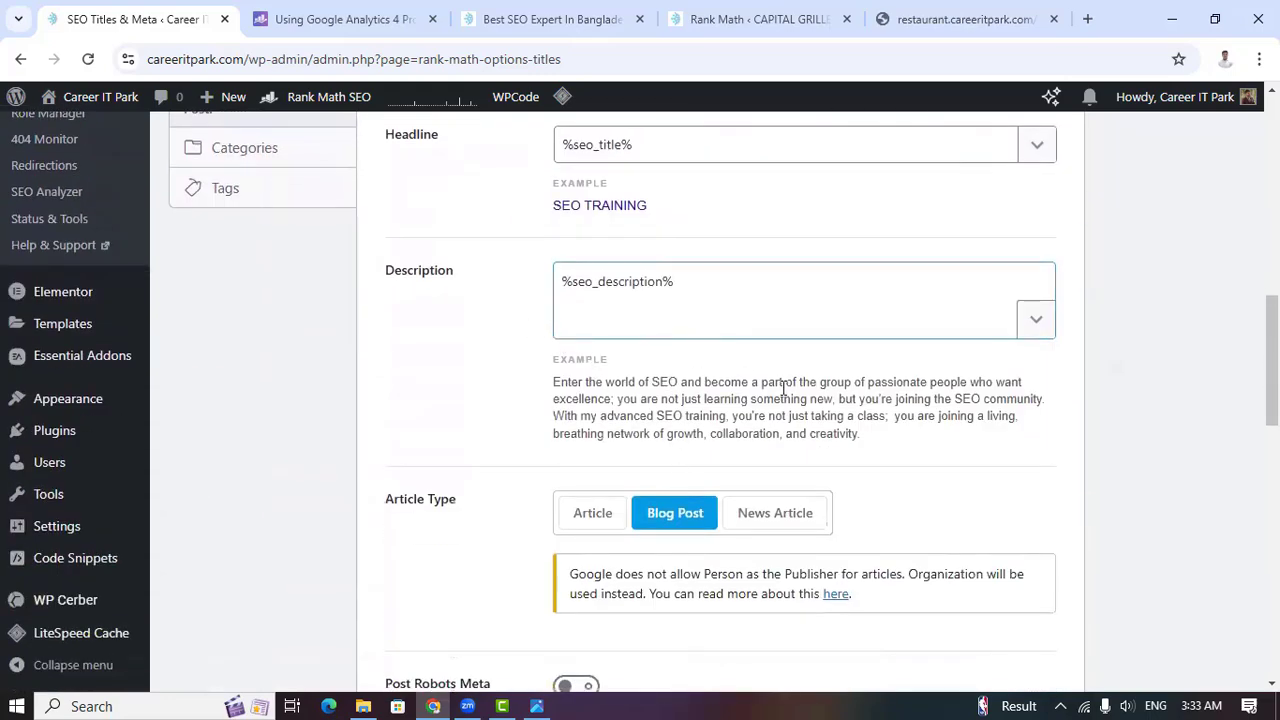
# Review the Posts article type, robots meta, link suggestions, primary taxonomy, Slack sharing, SEO controls, bulk editing and custom fields options
pyautogui.scroll(-1, 805, 390)
pyautogui.scroll(-3, 757, 545)
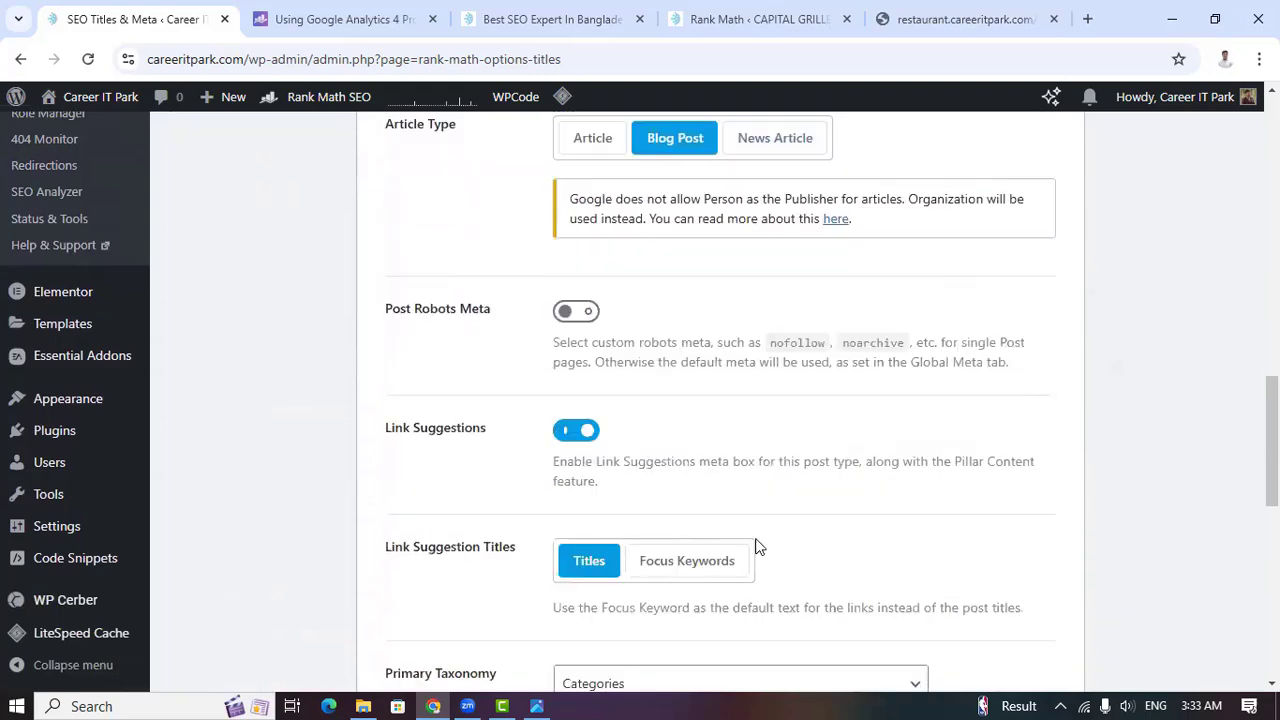
pyautogui.scroll(-1, 757, 545)
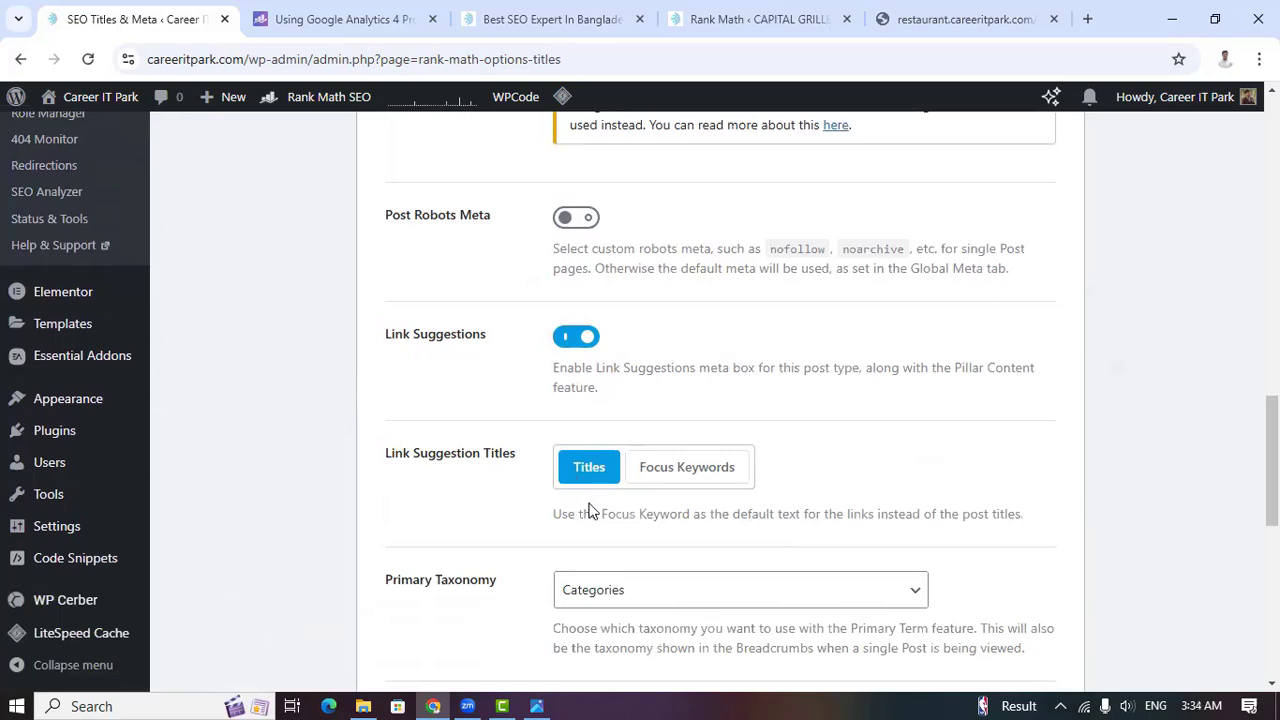
pyautogui.scroll(-3, 551, 523)
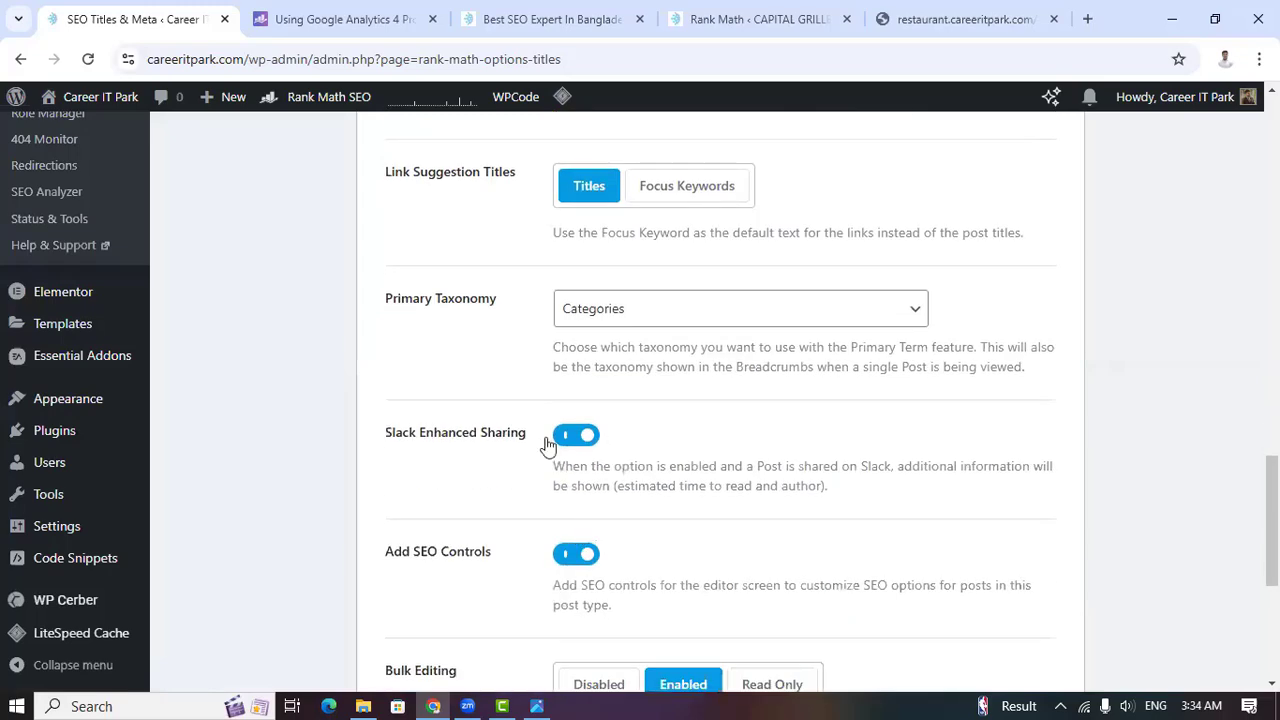
pyautogui.scroll(-1, 543, 486)
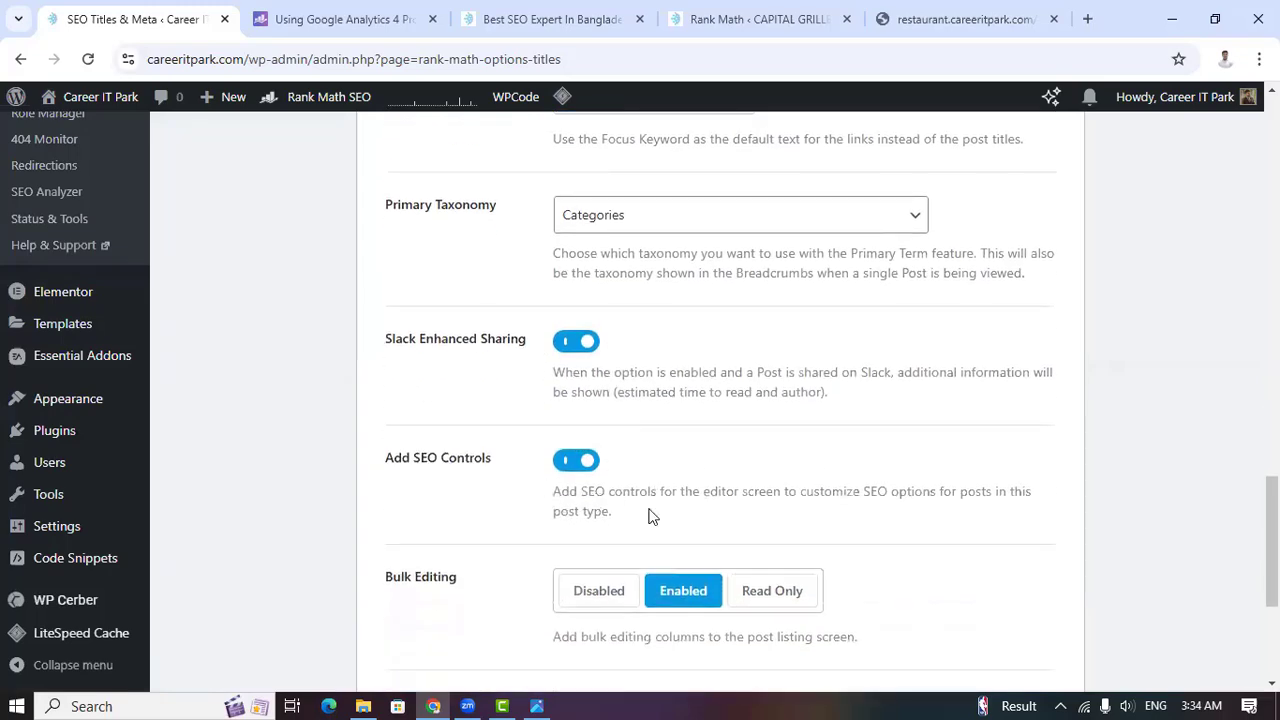
pyautogui.scroll(-2, 651, 517)
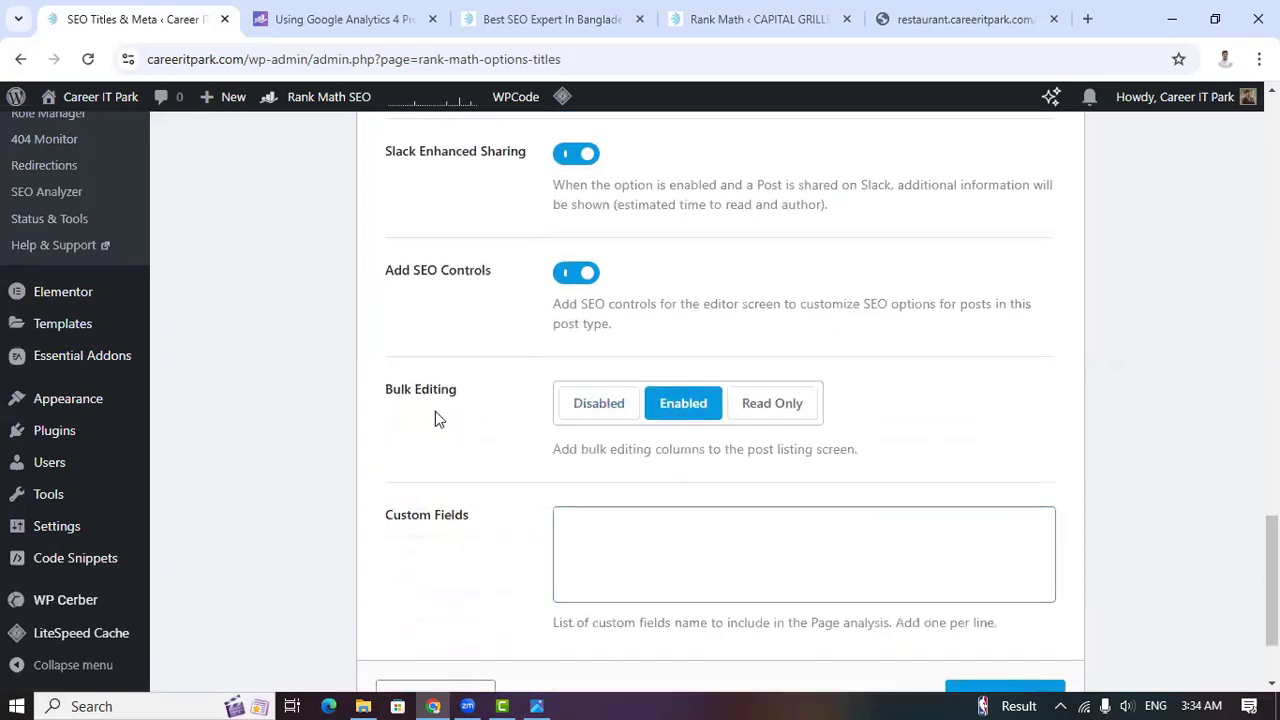
pyautogui.scroll(-1, 790, 438)
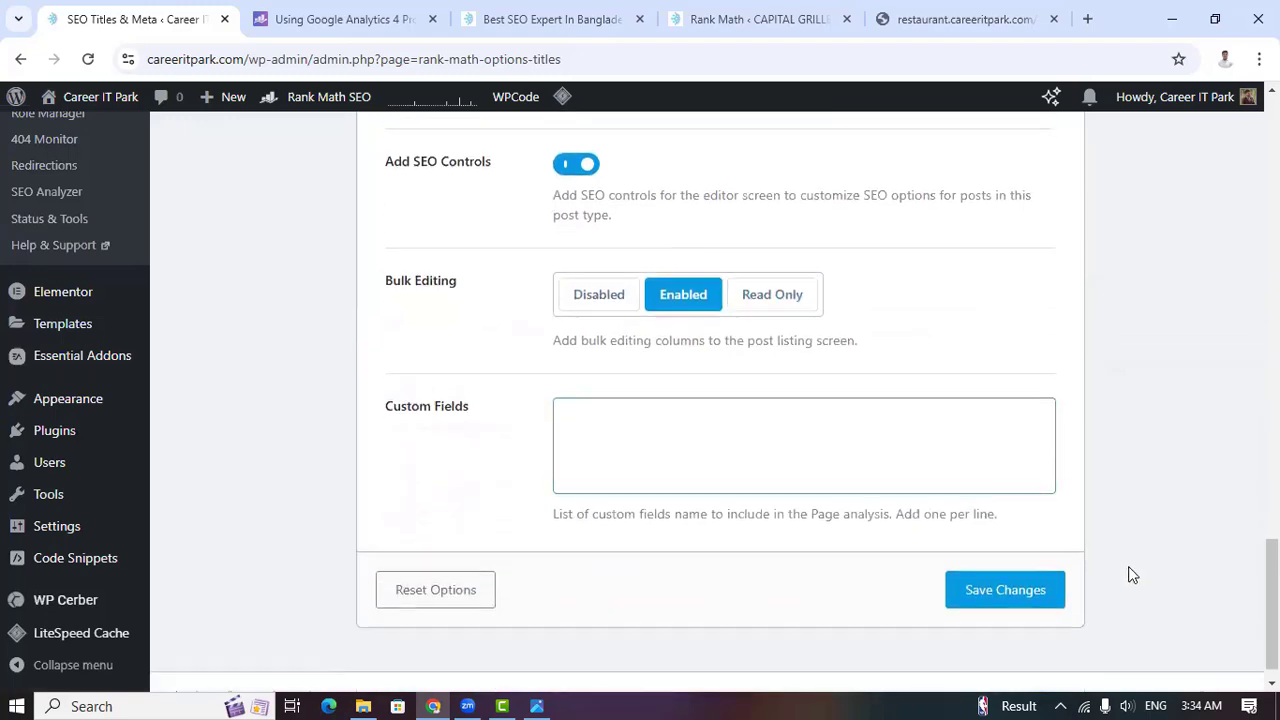
# Open the Pages titles and meta settings and review the single page title, description, schema type and headline fields
pyautogui.scroll(2, 1090, 565)
pyautogui.scroll(10, 629, 551)
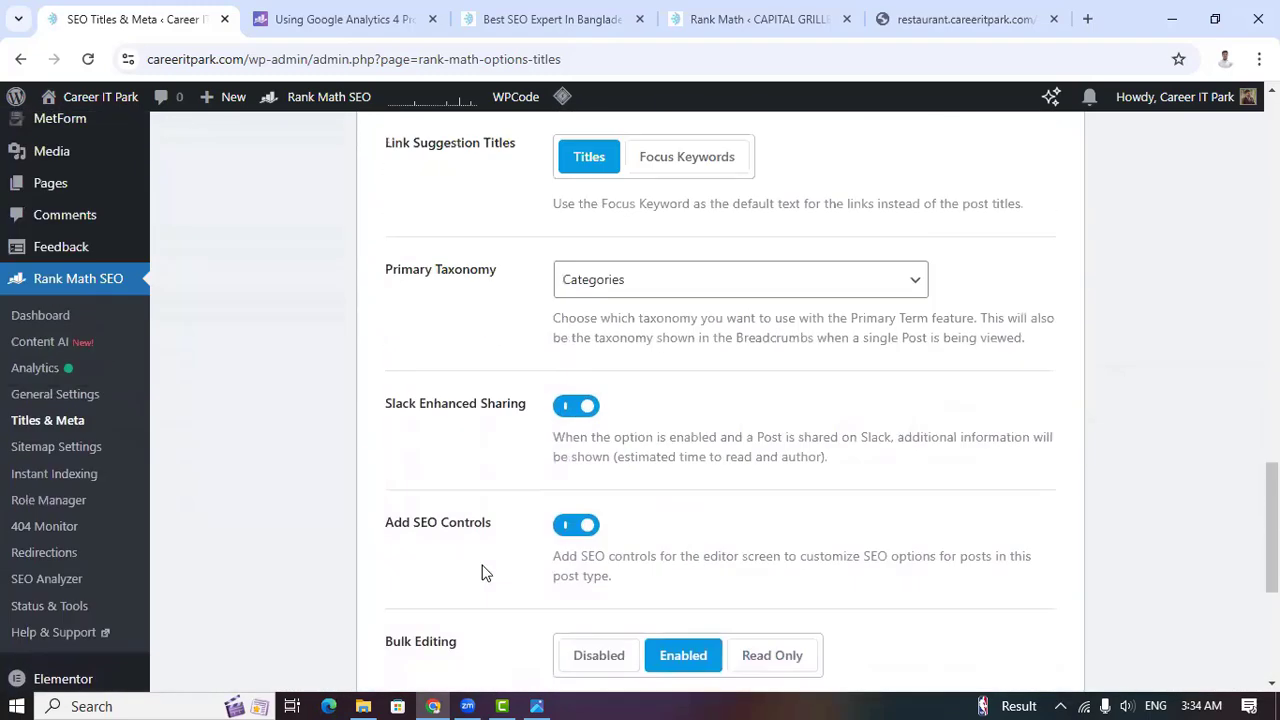
pyautogui.scroll(4, 324, 537)
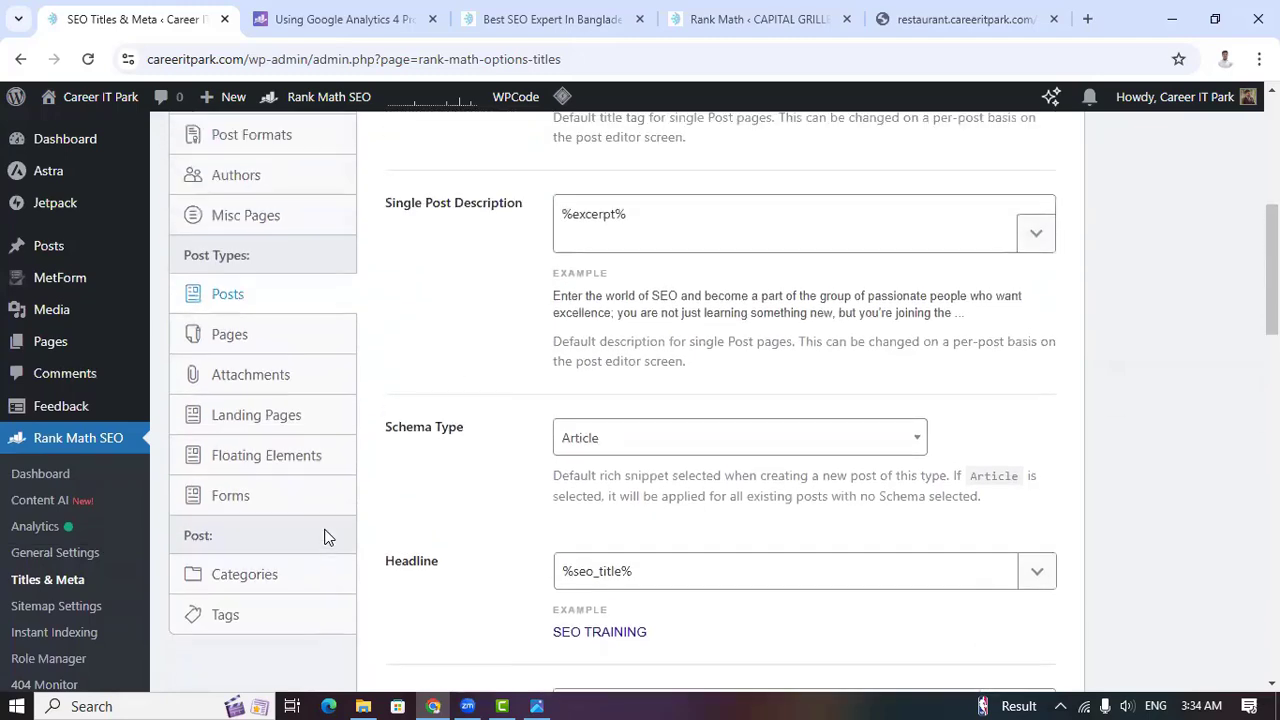
pyautogui.scroll(-1, 324, 535)
pyautogui.click(231, 240)
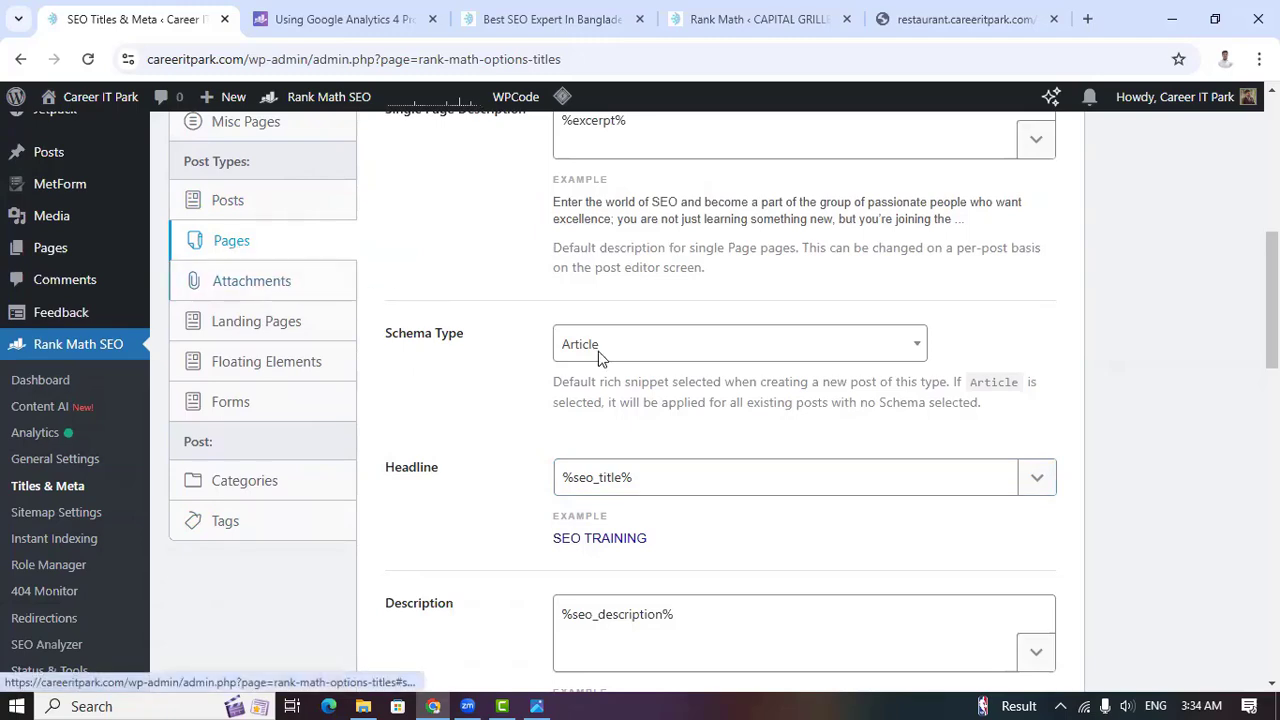
pyautogui.scroll(2, 757, 390)
pyautogui.scroll(2, 757, 390)
pyautogui.scroll(-2, 718, 400)
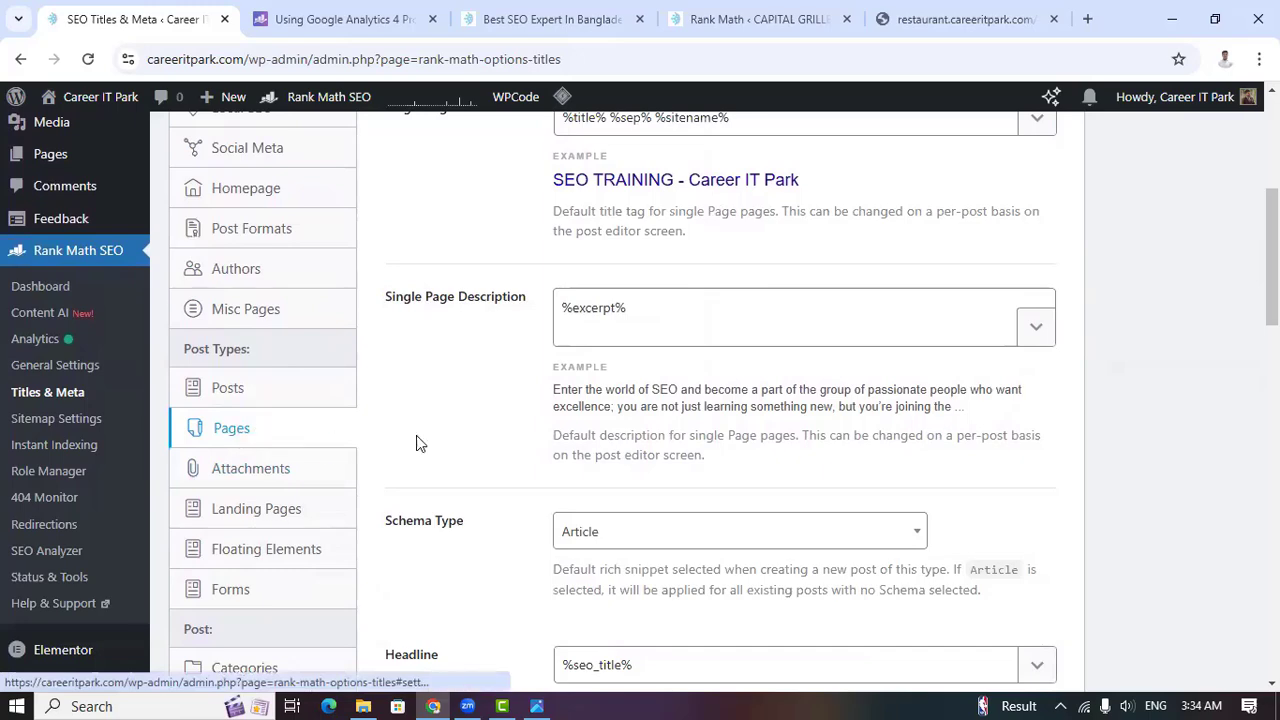
pyautogui.scroll(2, 588, 441)
pyautogui.scroll(-3, 588, 441)
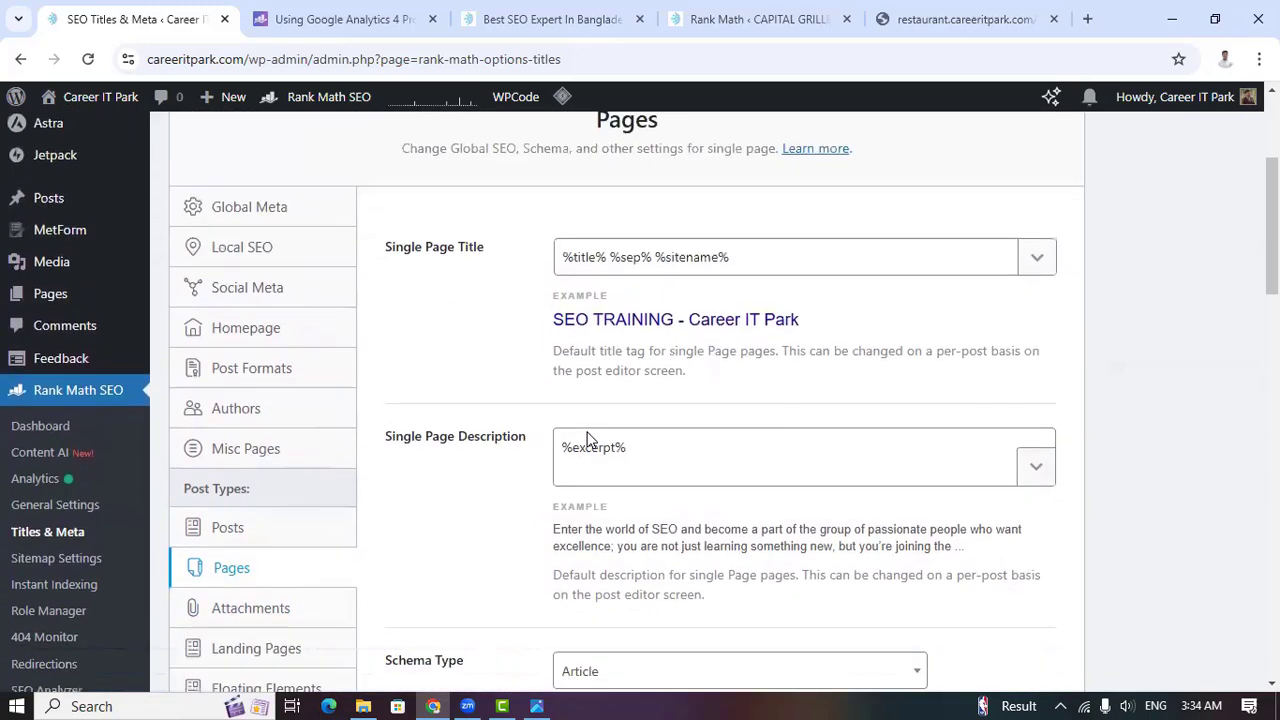
pyautogui.scroll(3, 587, 438)
pyautogui.scroll(-1, 587, 438)
pyautogui.scroll(-3, 588, 441)
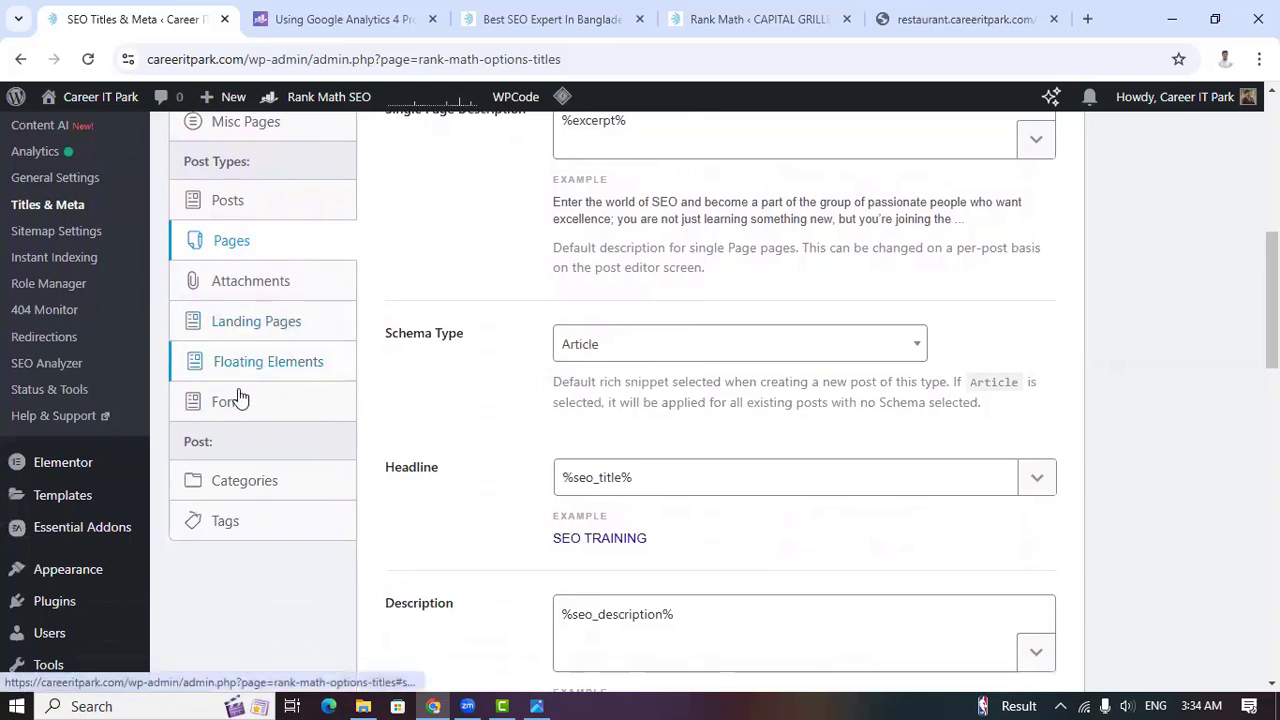
# Open the Categories settings and review the archive titles, descriptions, robots meta, Slack sharing, SEO controls and snippet data options
pyautogui.click(244, 485)
pyautogui.scroll(4, 645, 500)
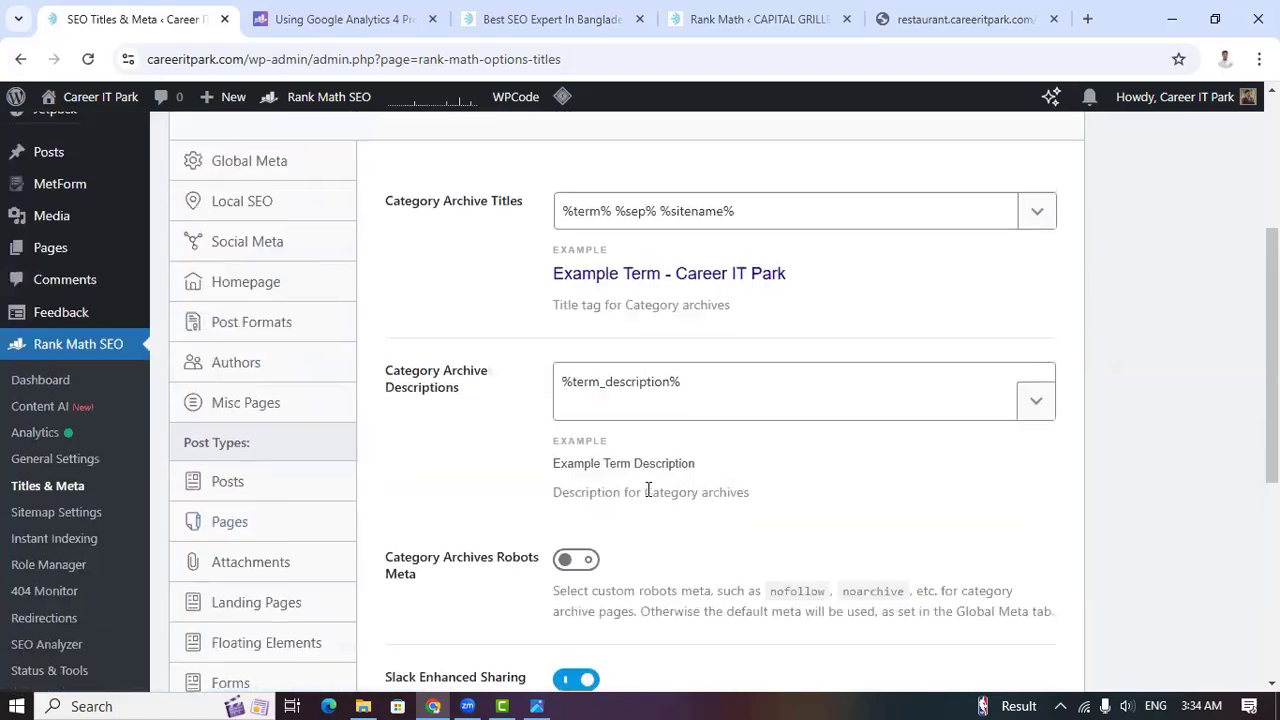
pyautogui.scroll(-2, 645, 484)
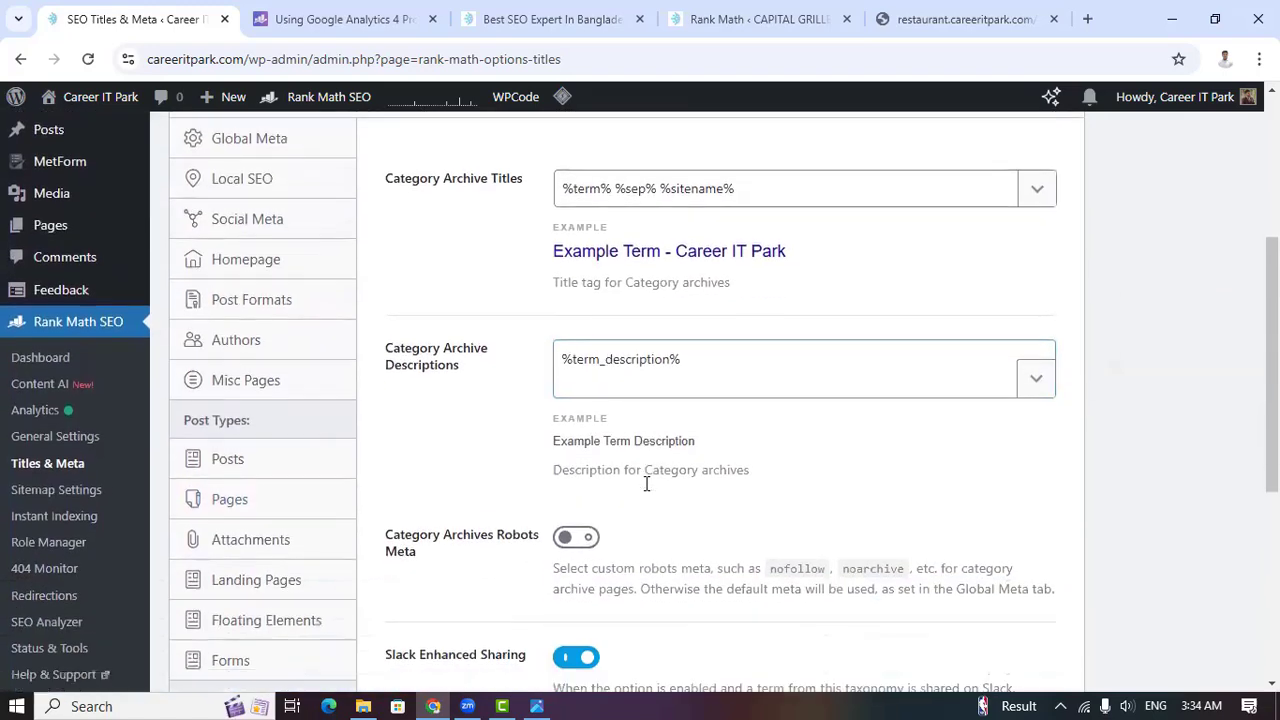
pyautogui.scroll(-4, 645, 484)
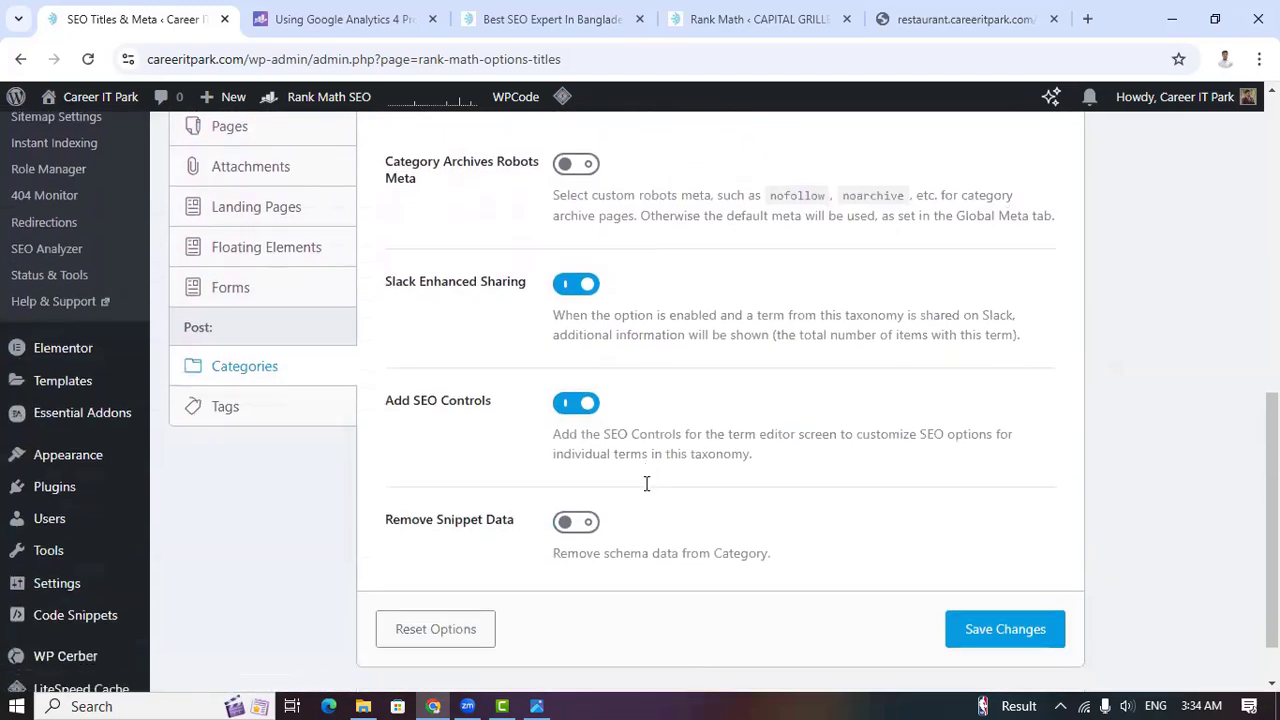
# Open the Sitemap Settings and review the general links per sitemap, image inclusion, excluded posts and excluded terms options
pyautogui.scroll(2, 93, 410)
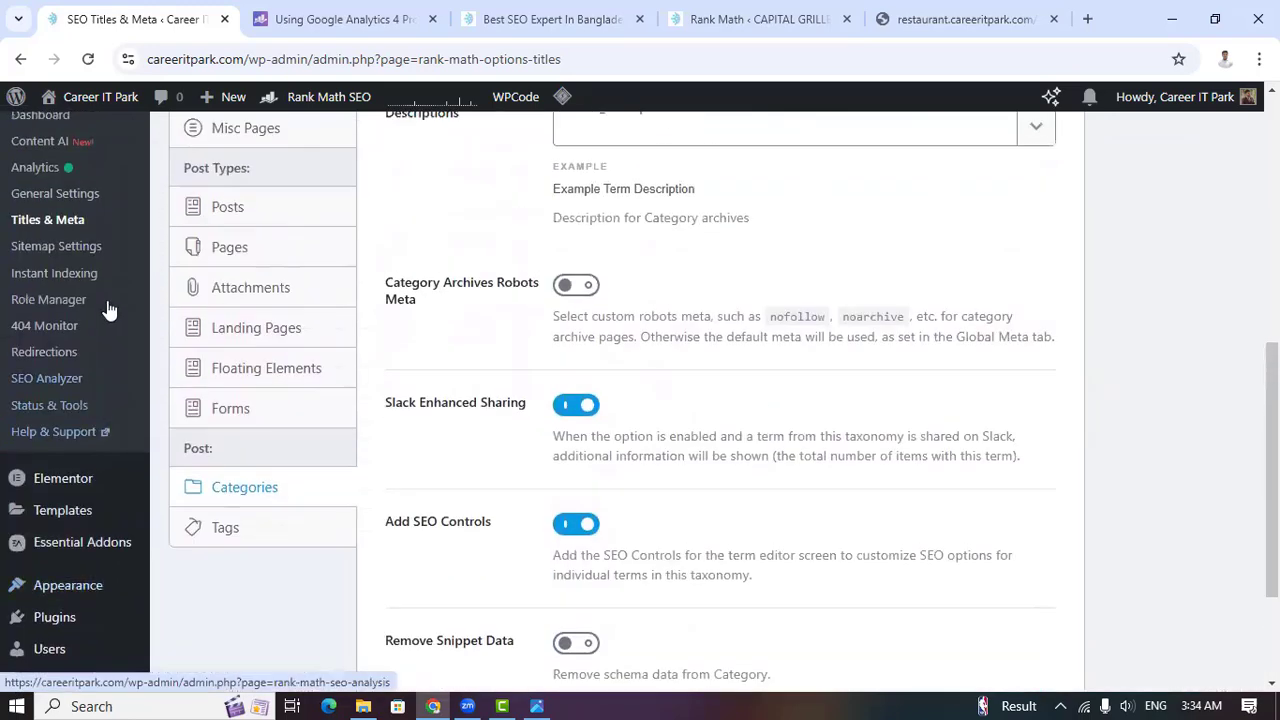
pyautogui.click(52, 250)
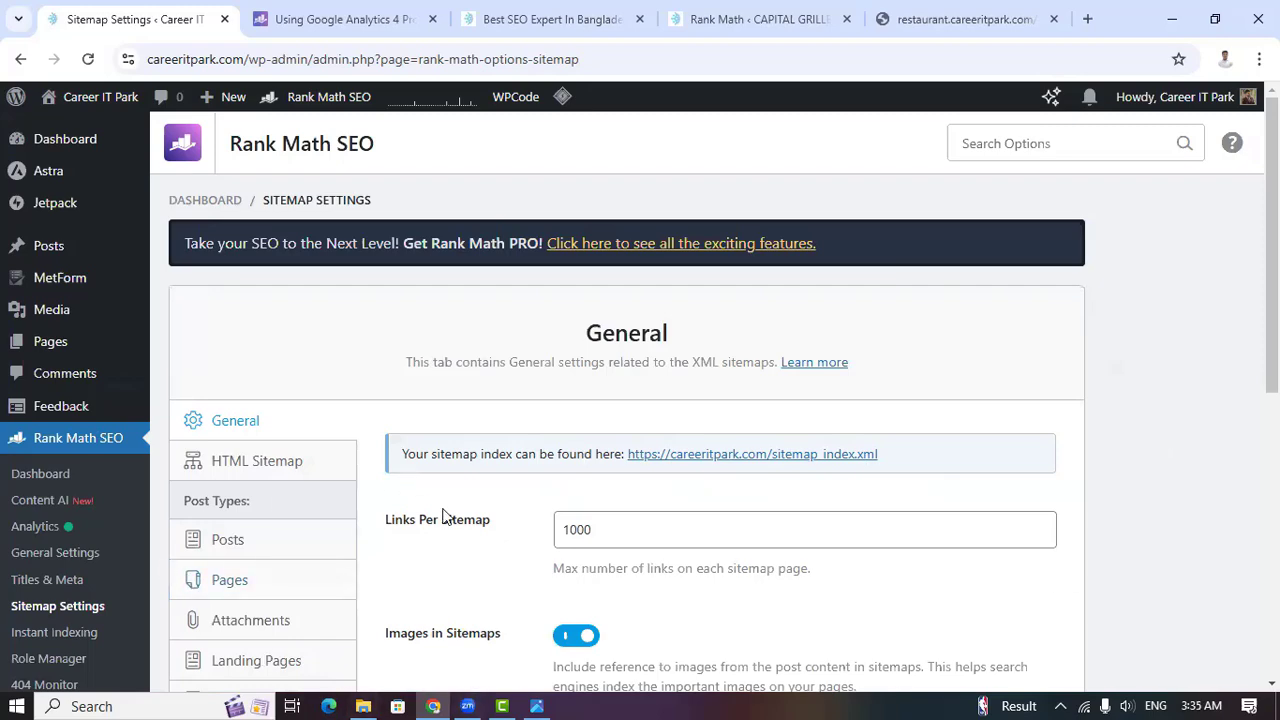
pyautogui.scroll(-2, 656, 545)
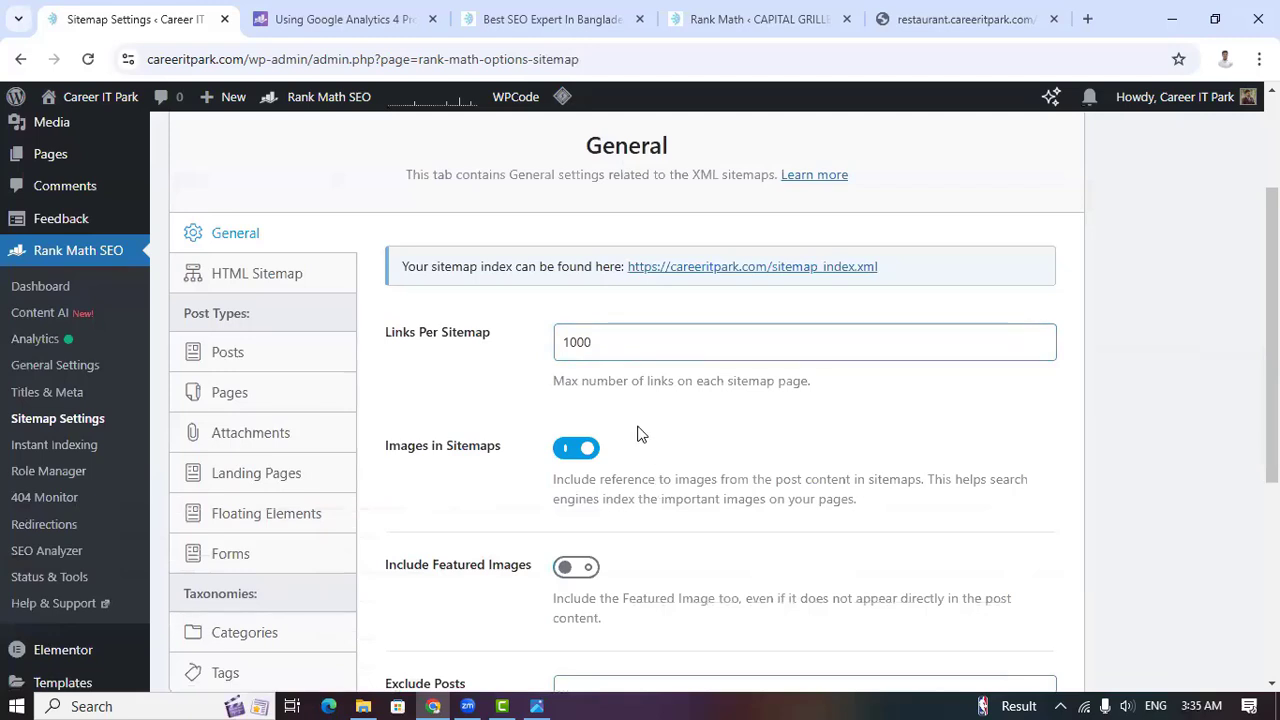
pyautogui.scroll(1, 640, 434)
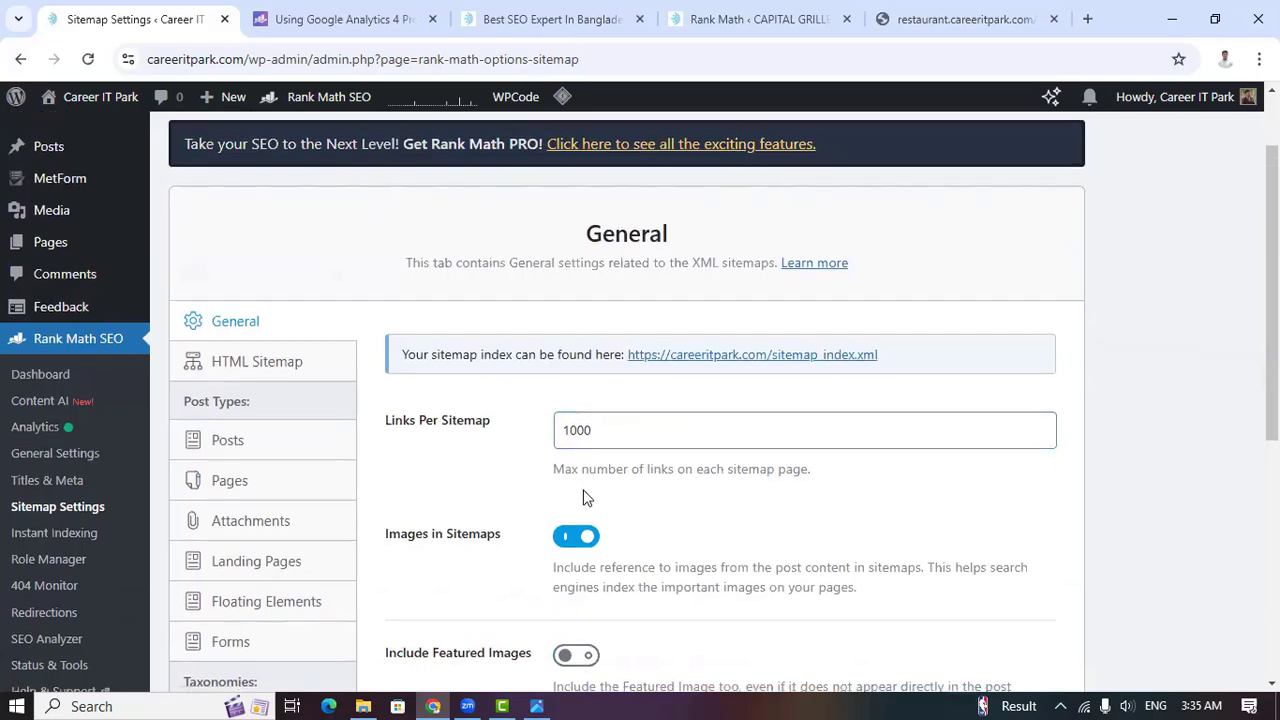
pyautogui.scroll(-1, 474, 490)
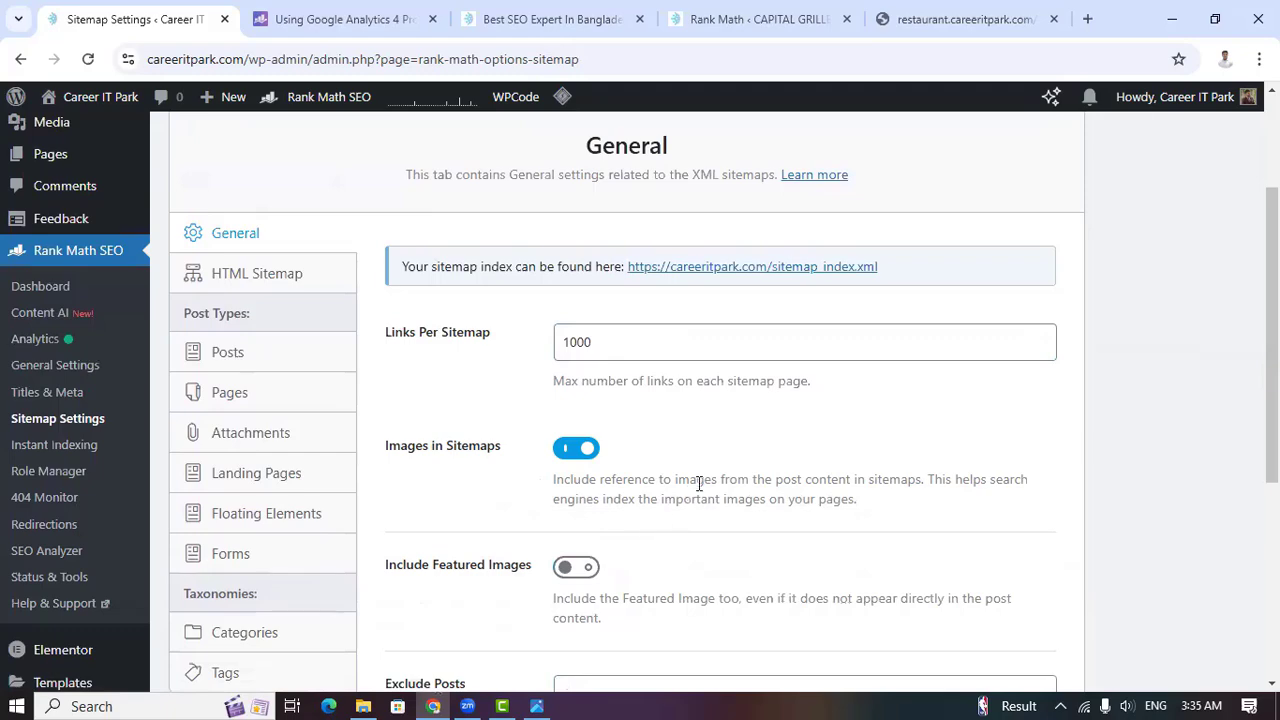
pyautogui.scroll(-1, 705, 488)
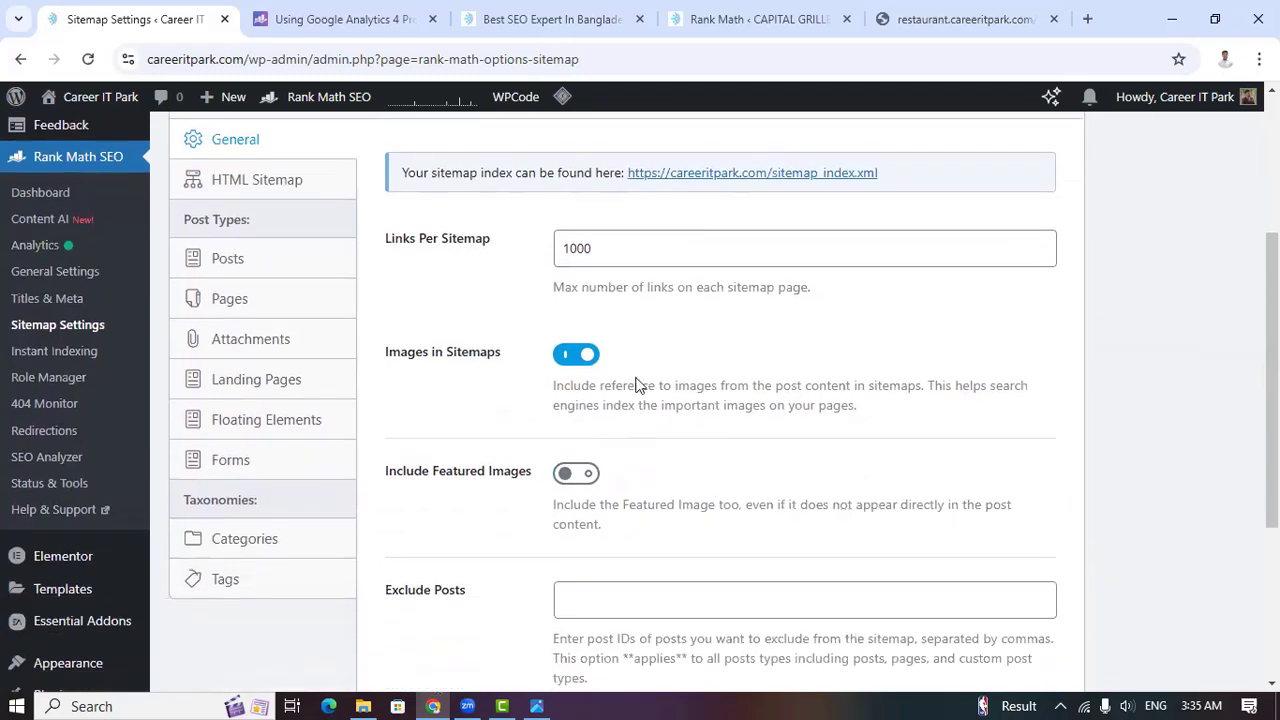
pyautogui.scroll(-2, 657, 465)
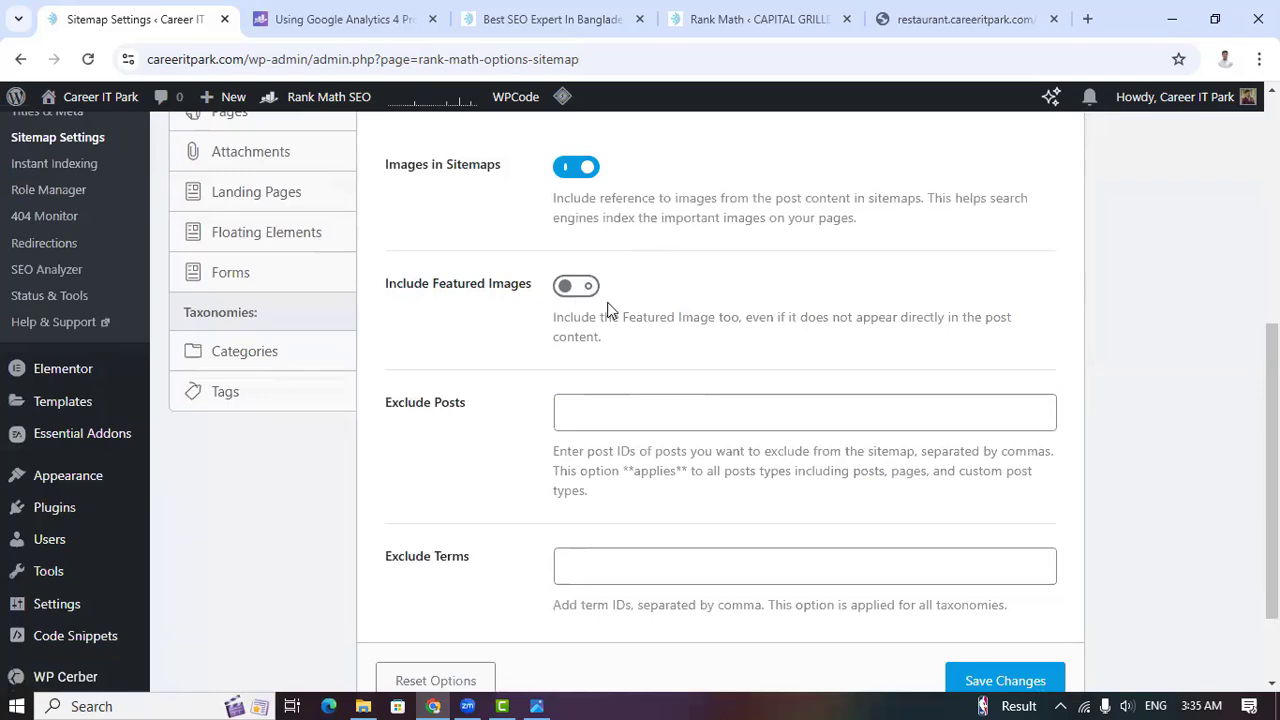
pyautogui.scroll(-2, 574, 406)
# Open the HTML Sitemap settings and review the display format, shortcode, sort order, show dates and item titles options
pyautogui.scroll(4, 849, 494)
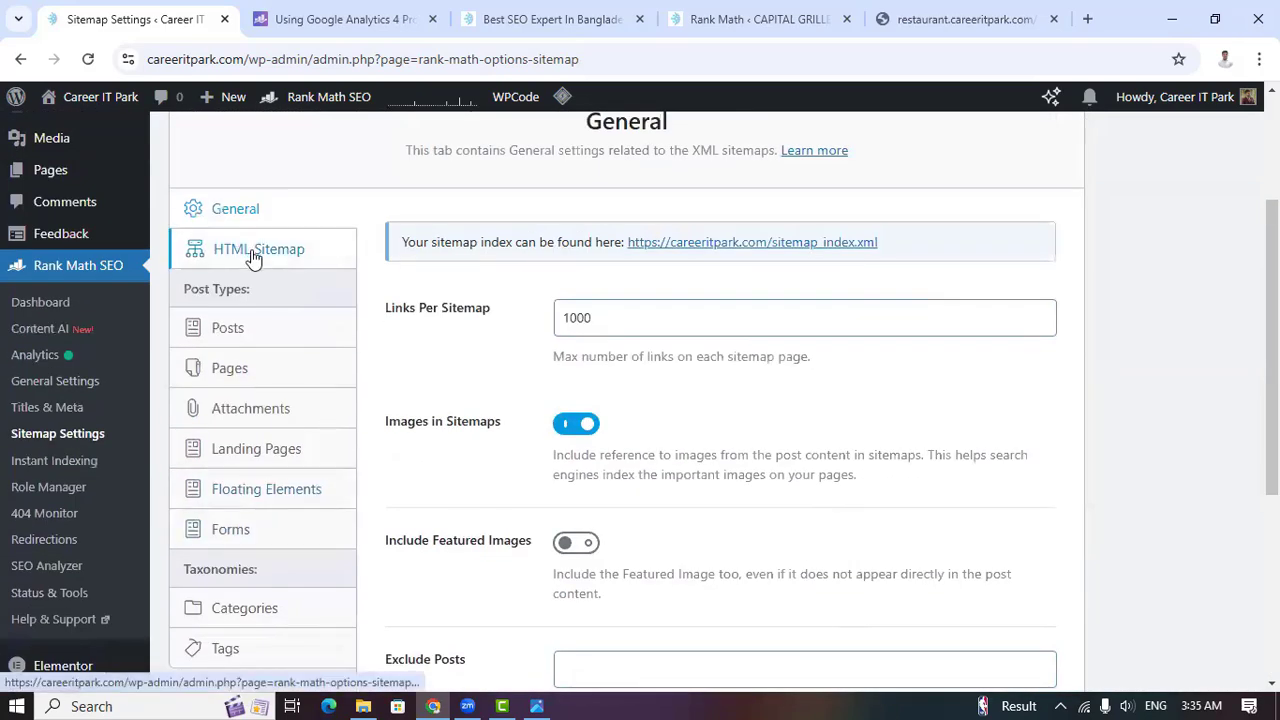
pyautogui.click(253, 252)
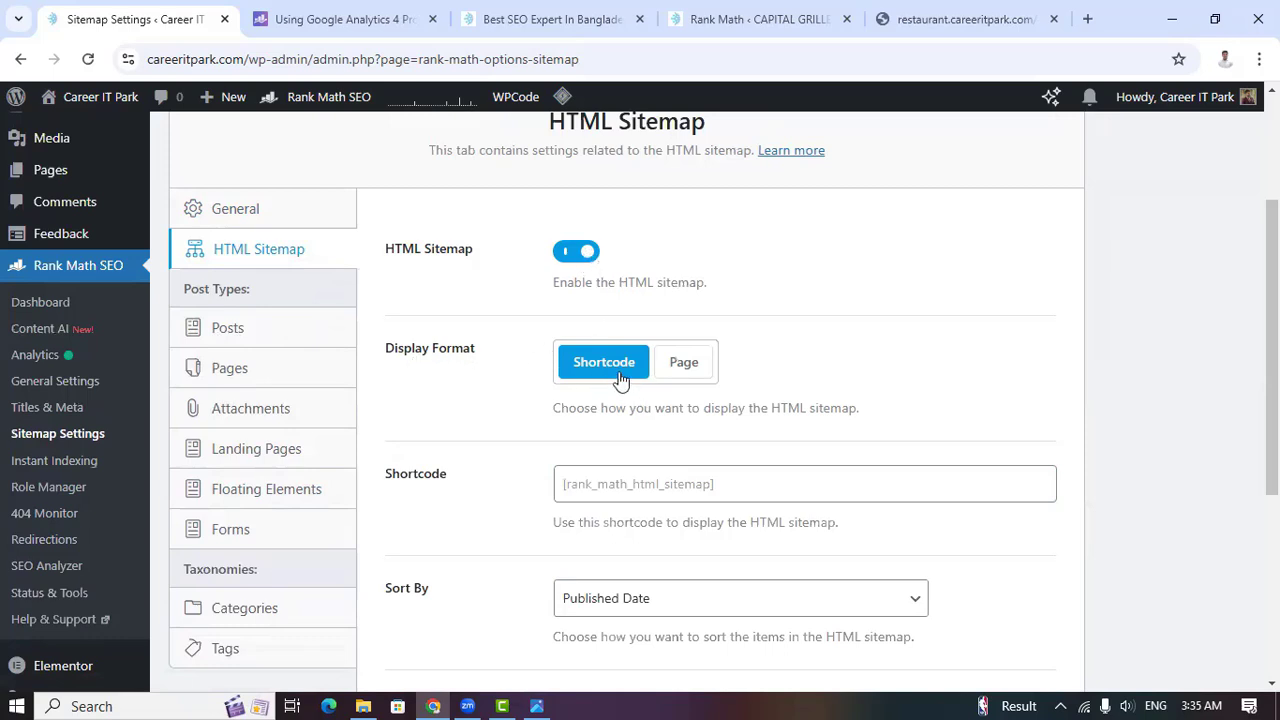
pyautogui.scroll(-1, 620, 380)
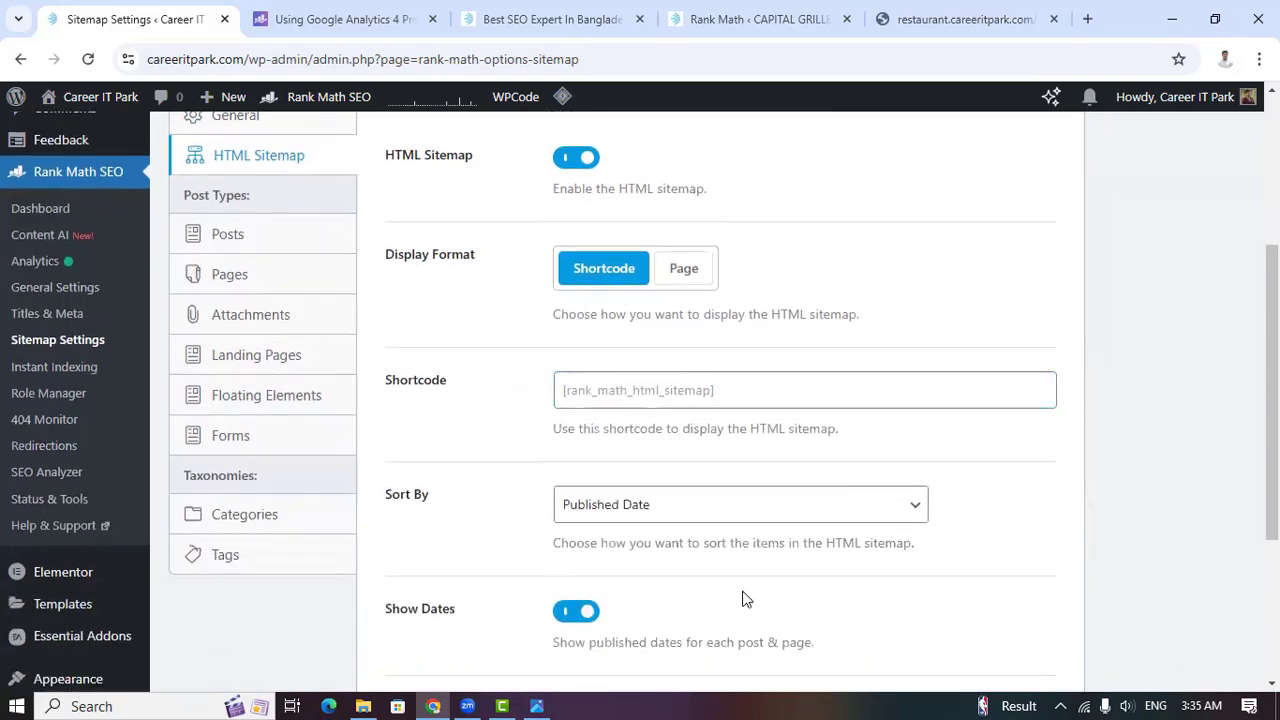
pyautogui.scroll(-2, 742, 599)
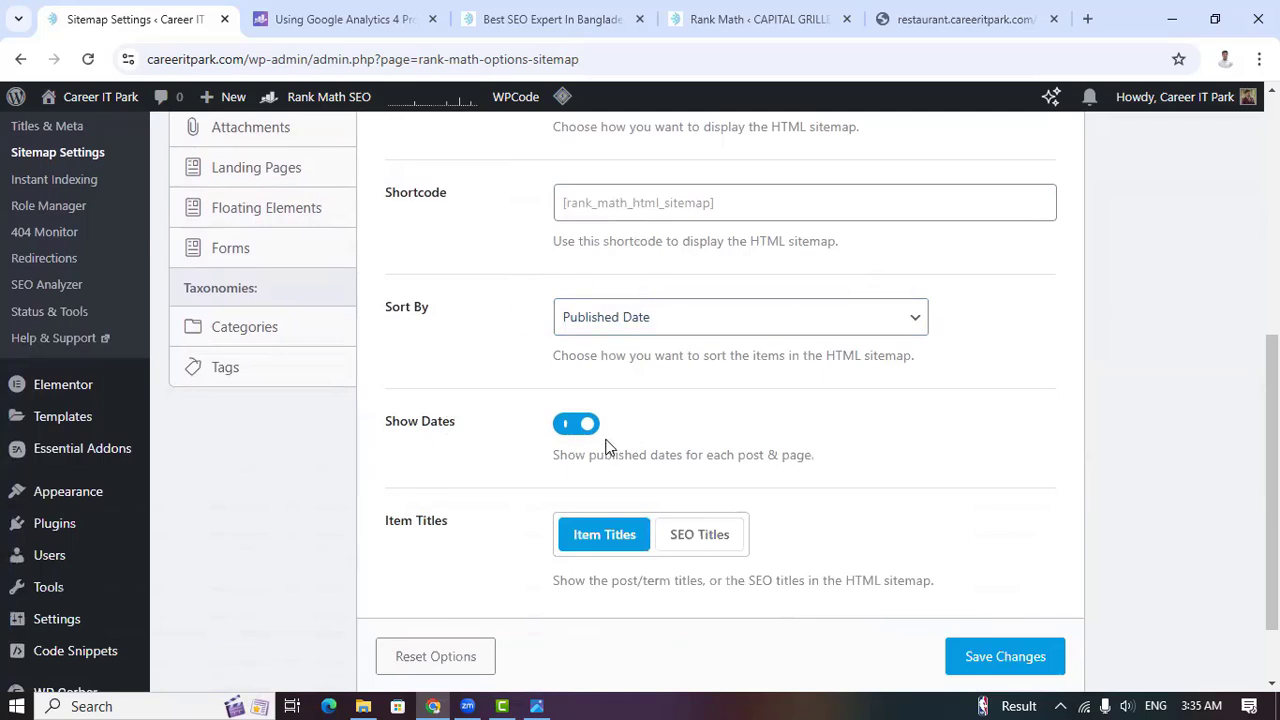
pyautogui.scroll(-1, 624, 452)
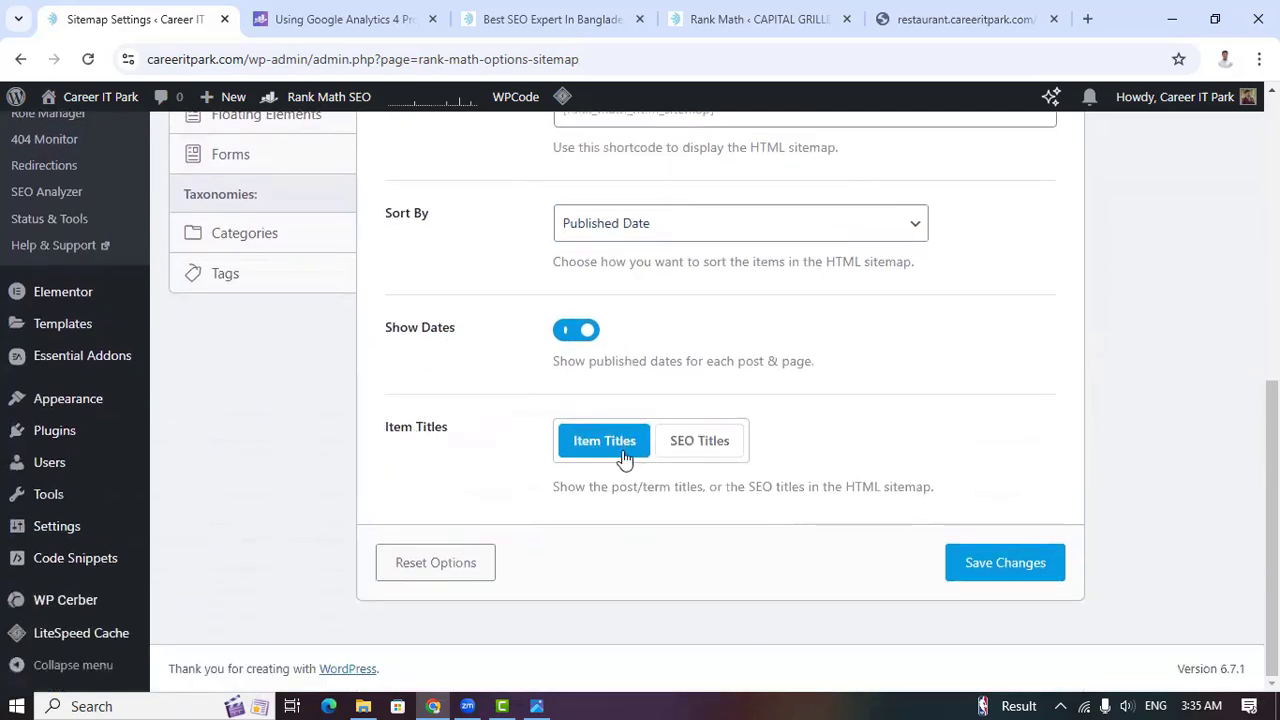
pyautogui.scroll(1, 543, 494)
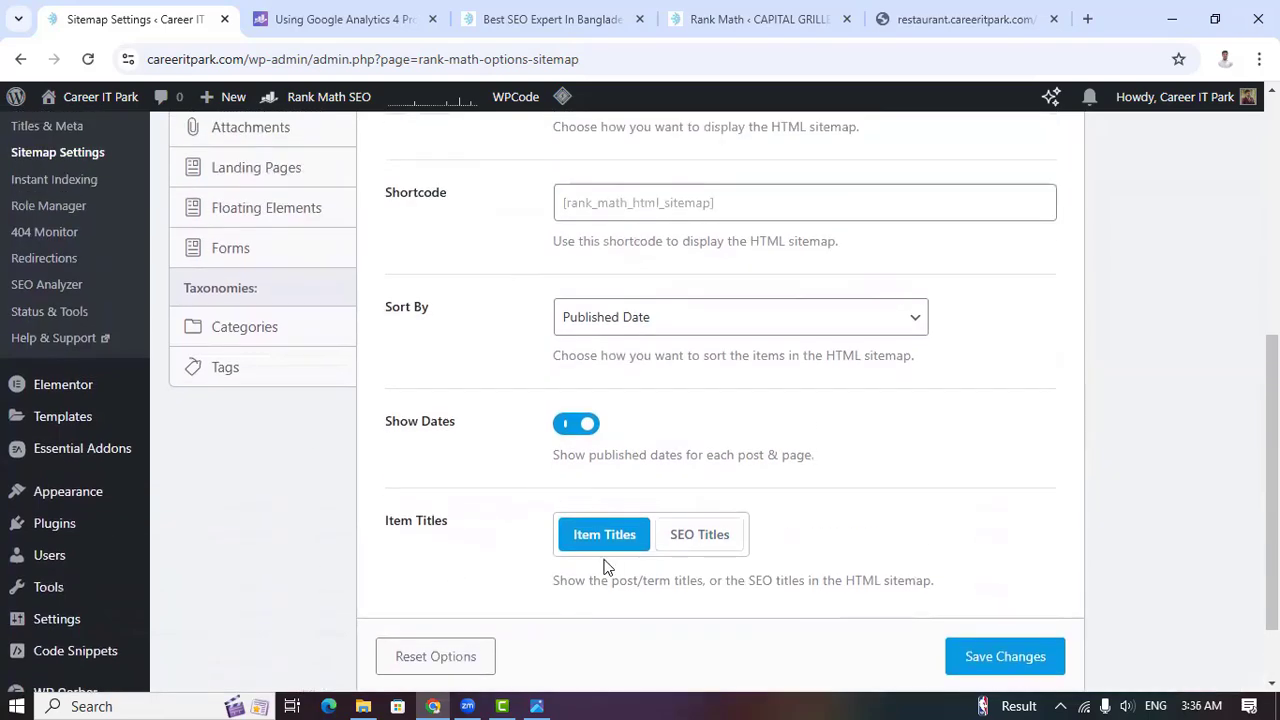
pyautogui.scroll(3, 223, 360)
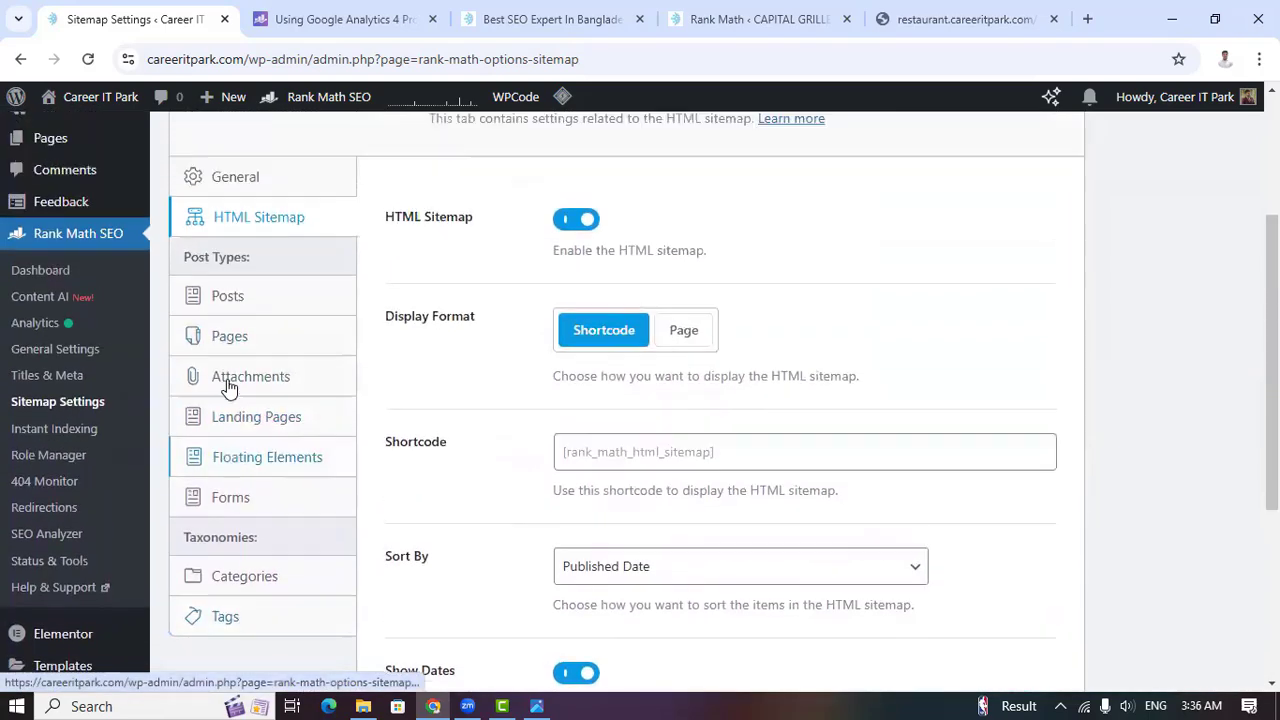
# Open the Posts and Pages sitemap settings and review the XML sitemap, HTML sitemap and image custom fields options for each
pyautogui.scroll(1, 228, 388)
pyautogui.click(226, 428)
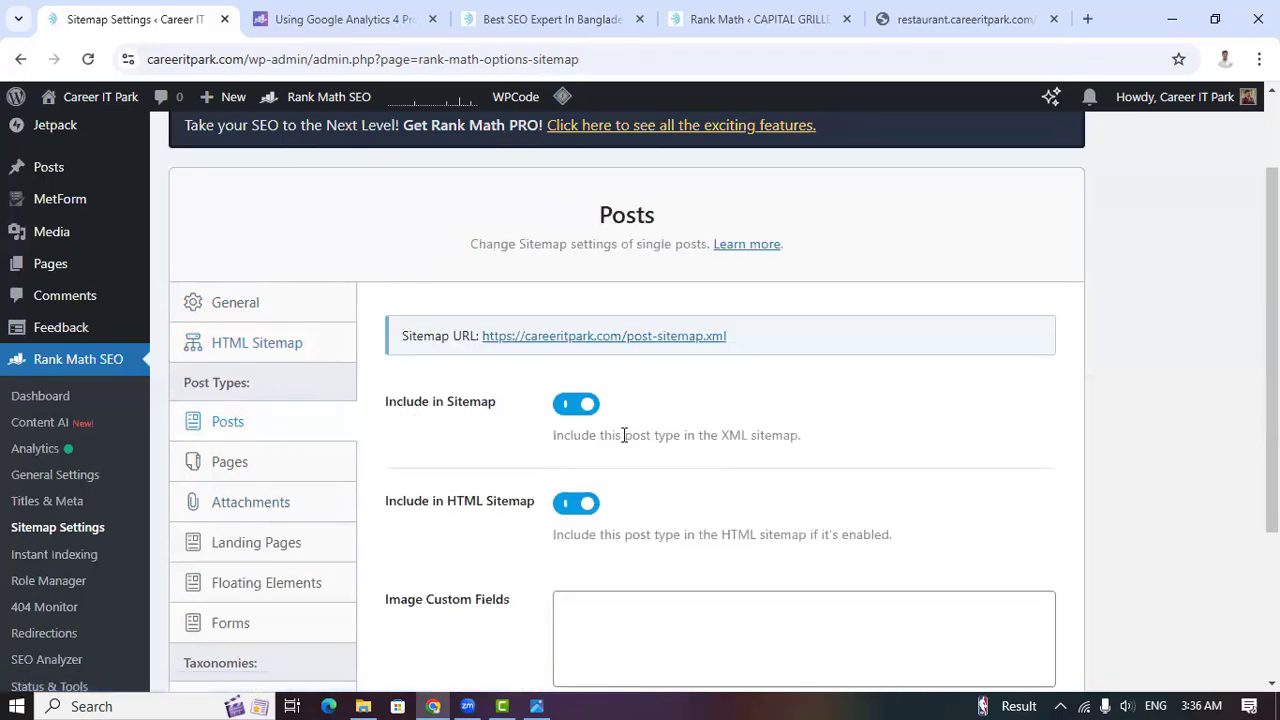
pyautogui.scroll(-2, 624, 435)
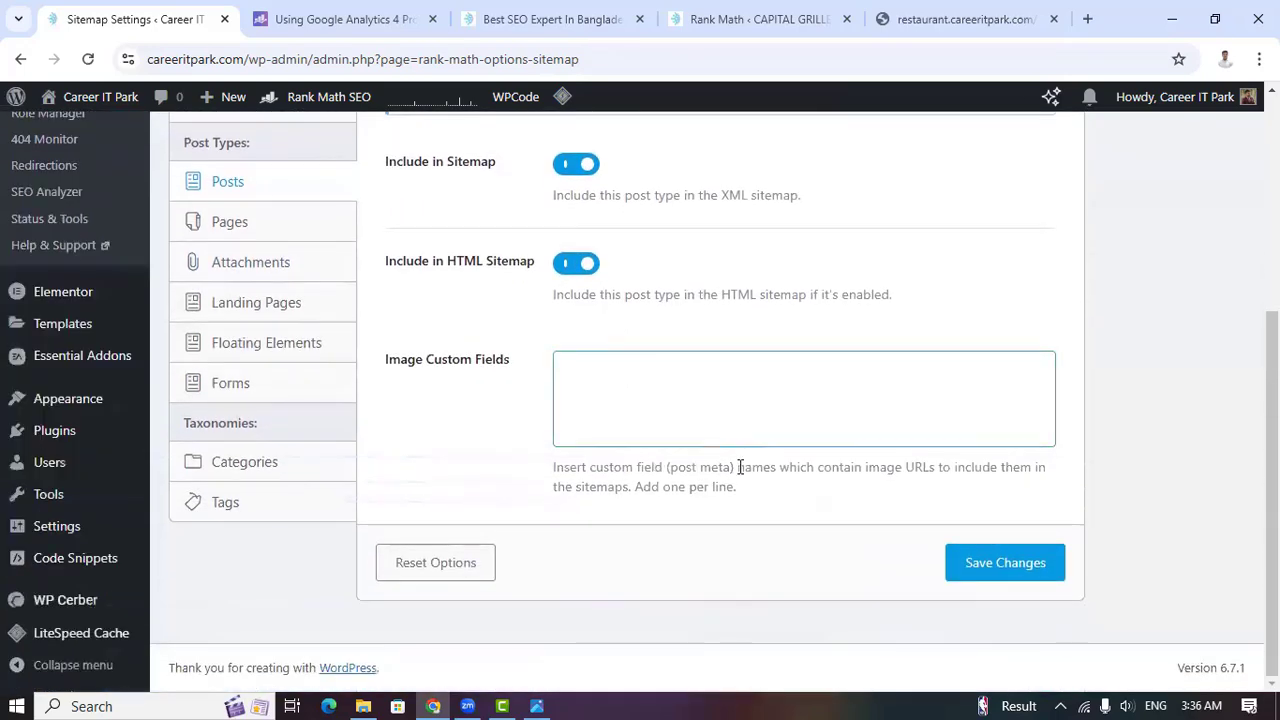
pyautogui.click(238, 232)
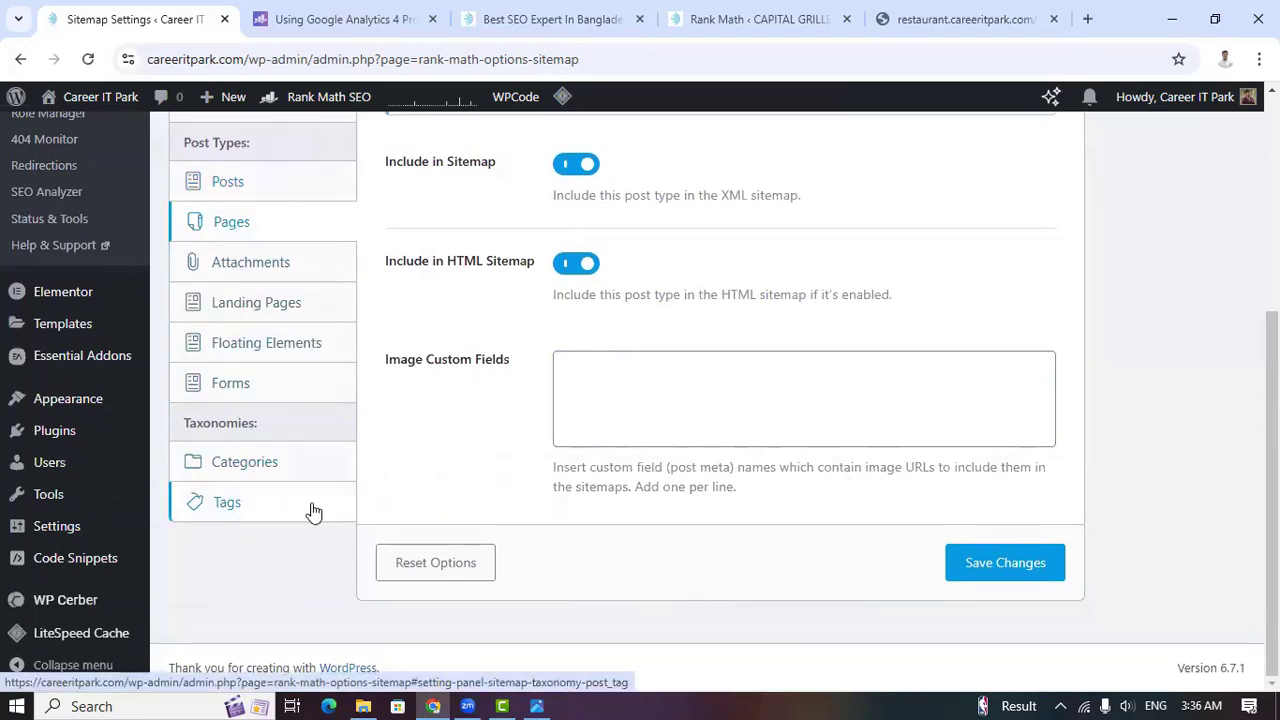
pyautogui.scroll(2, 662, 442)
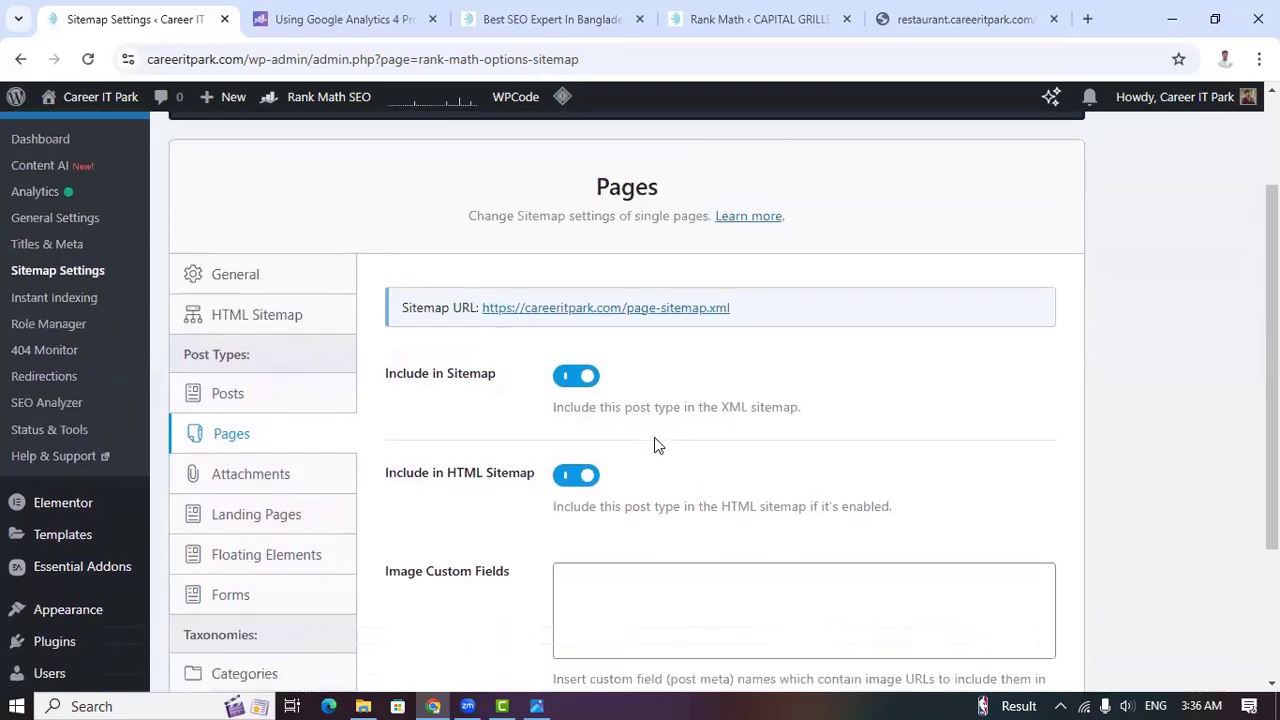
pyautogui.scroll(-1, 654, 437)
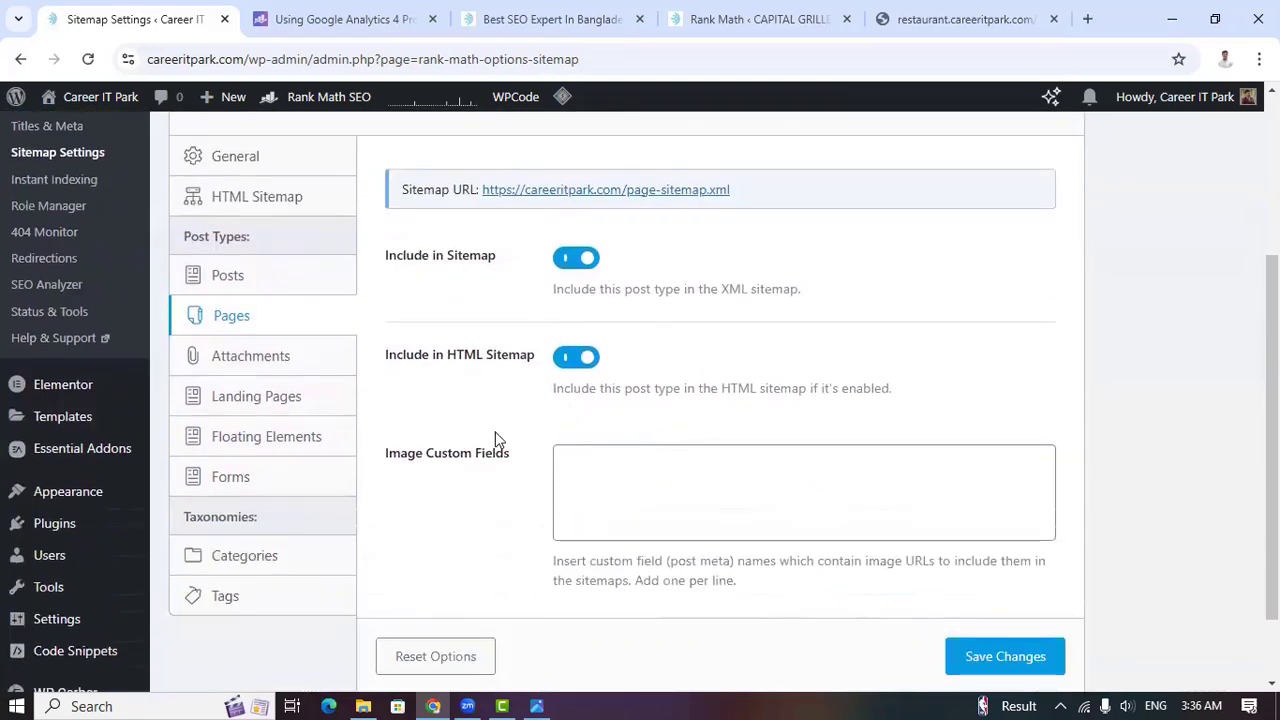
pyautogui.scroll(2, 54, 418)
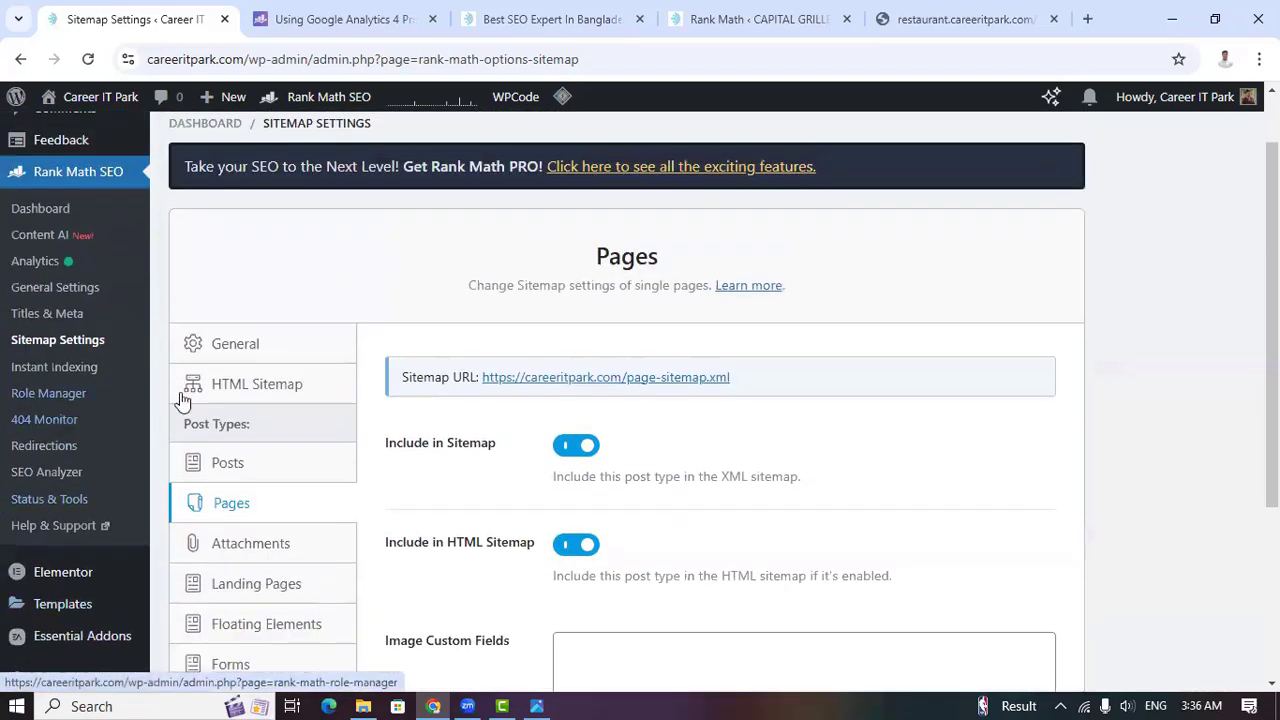
# Open Instant Indexing and examine the field for submitting URLs to the IndexNow API
pyautogui.click(57, 373)
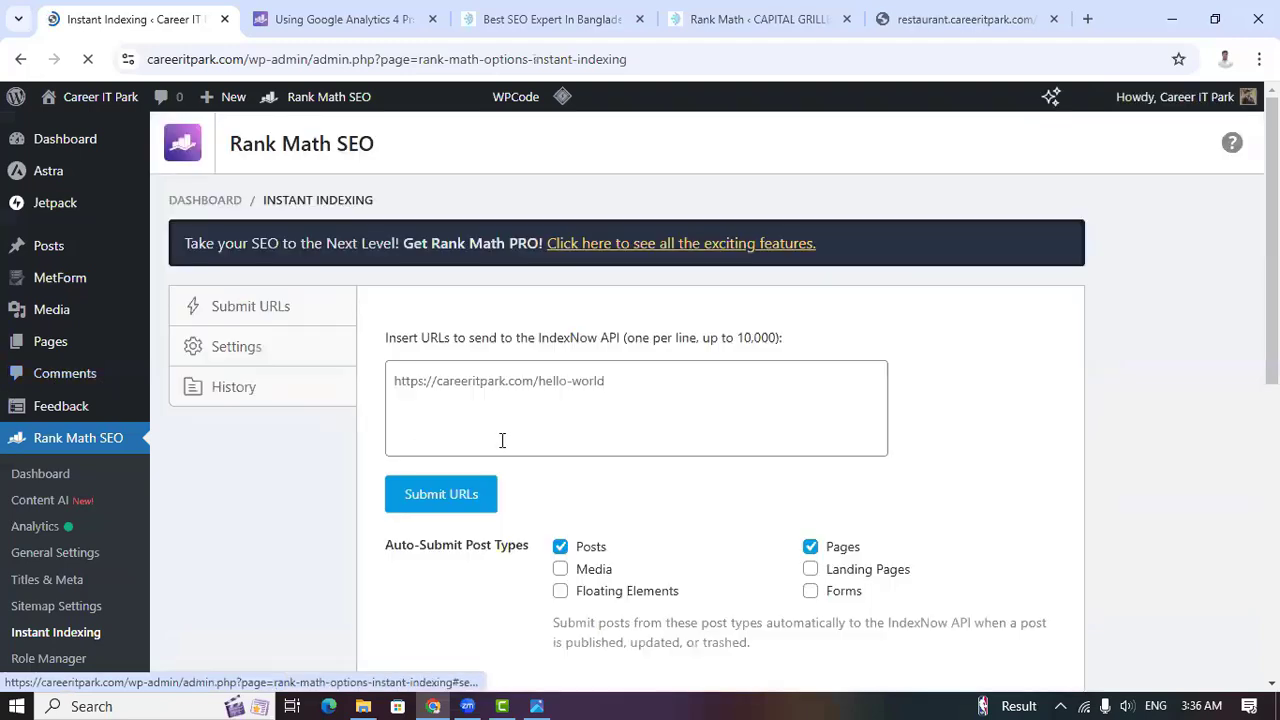
pyautogui.scroll(-2, 718, 471)
pyautogui.scroll(1, 675, 432)
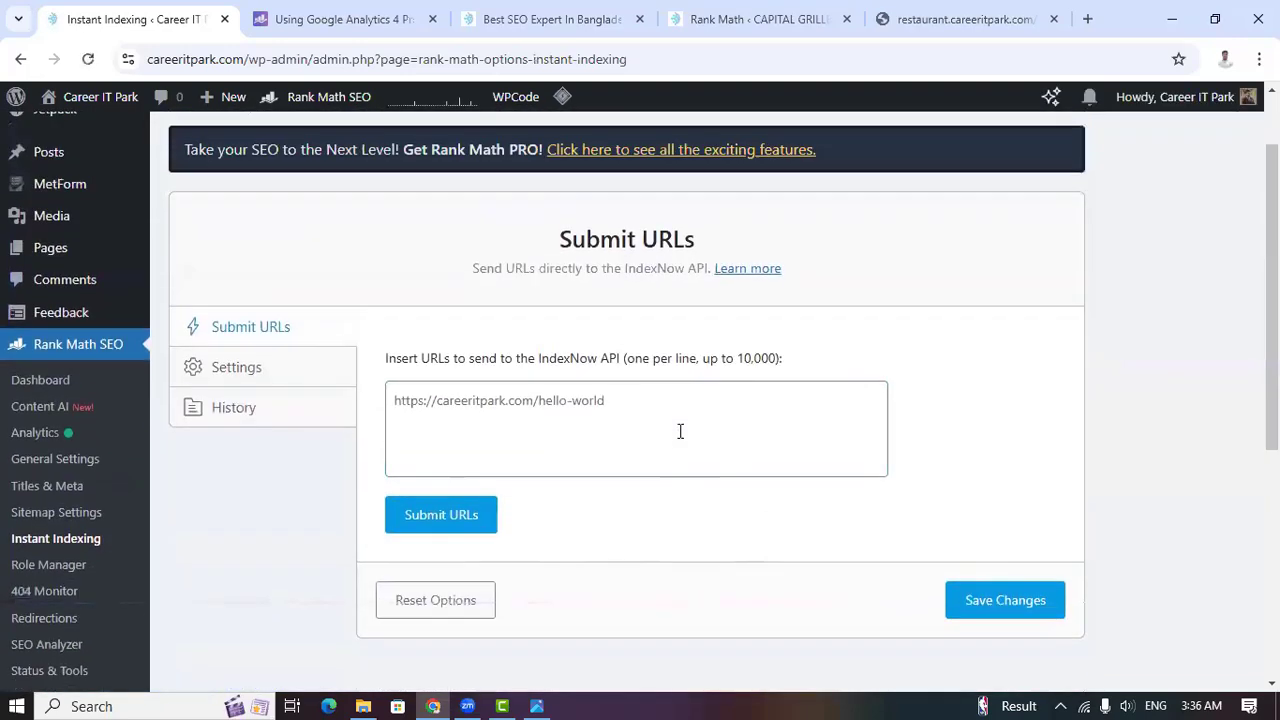
pyautogui.click(682, 432)
pyautogui.click(697, 470)
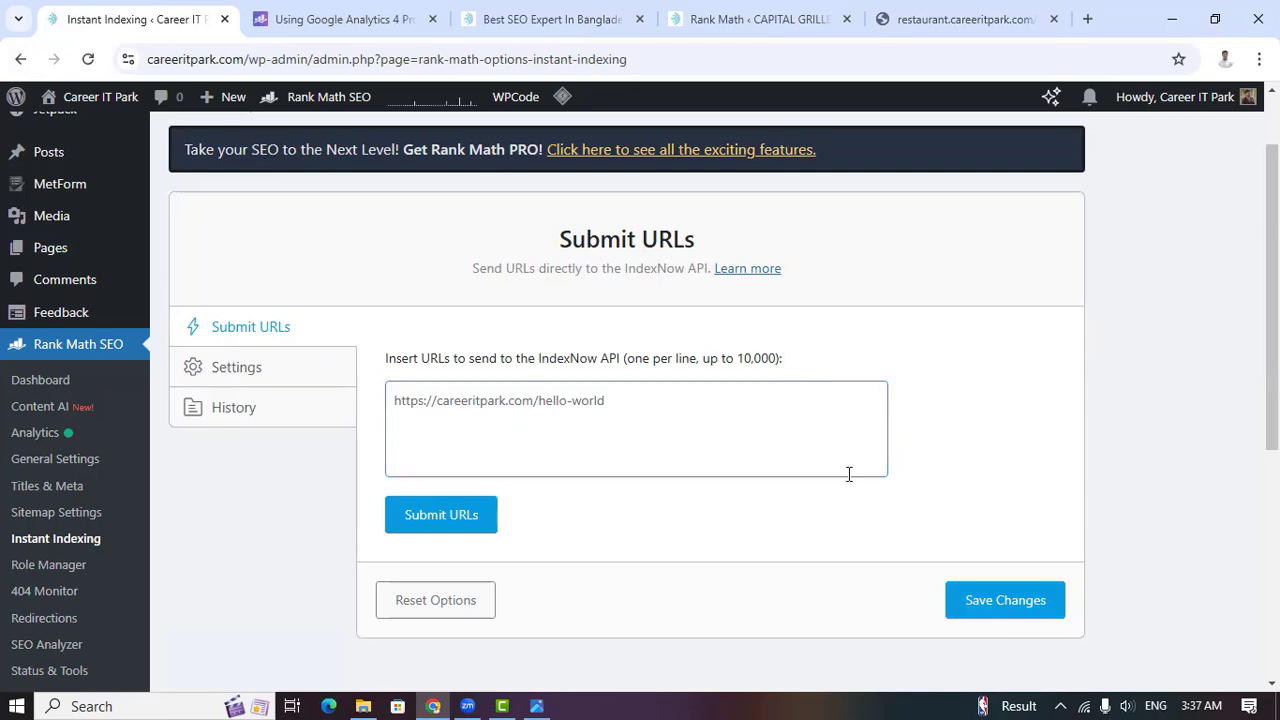
# Open the Instant Indexing module's settings and review the auto-submit post types, API key and API key location
pyautogui.click(255, 368)
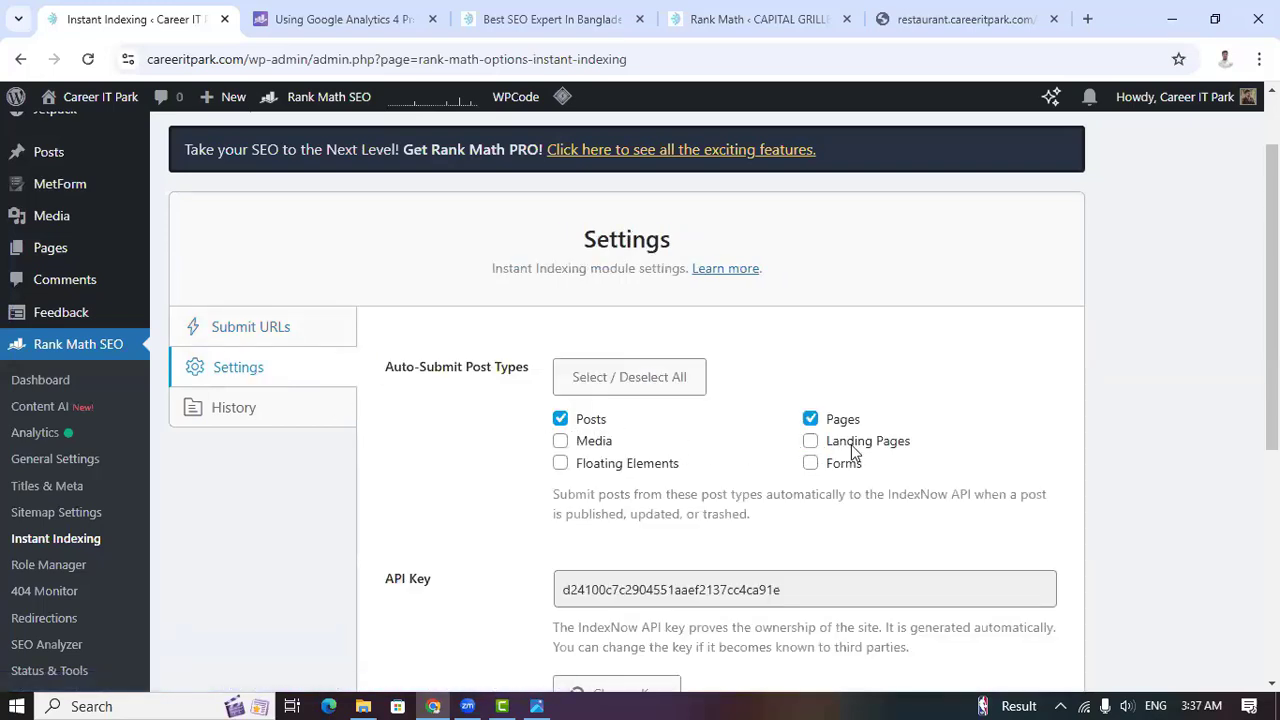
pyautogui.scroll(-5, 570, 467)
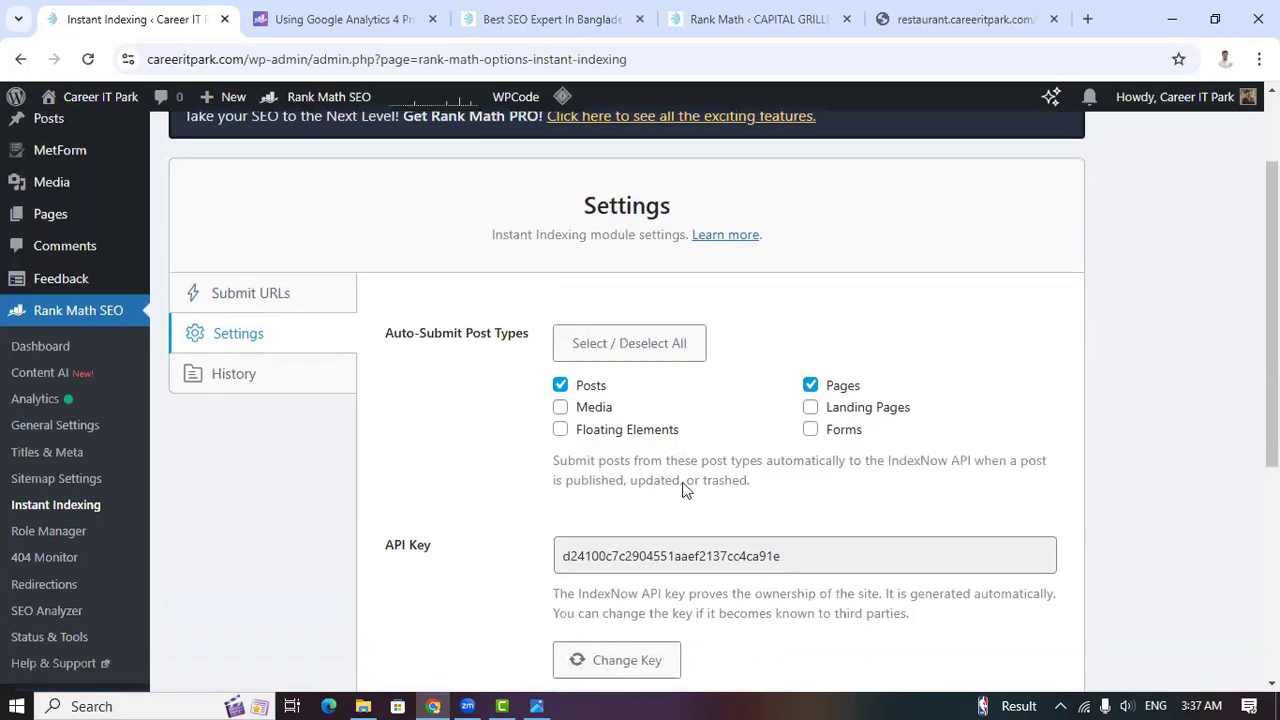
pyautogui.scroll(2, 682, 490)
pyautogui.scroll(1, 682, 490)
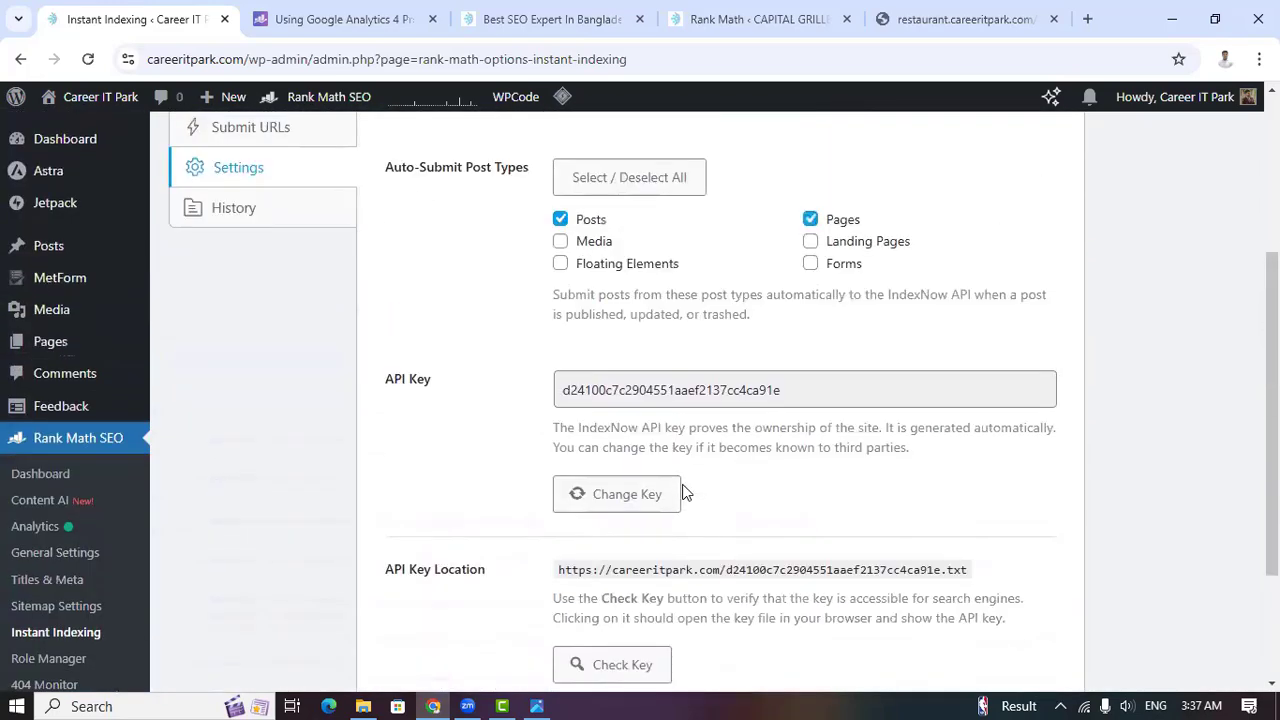
pyautogui.scroll(-3, 682, 490)
pyautogui.scroll(3, 705, 591)
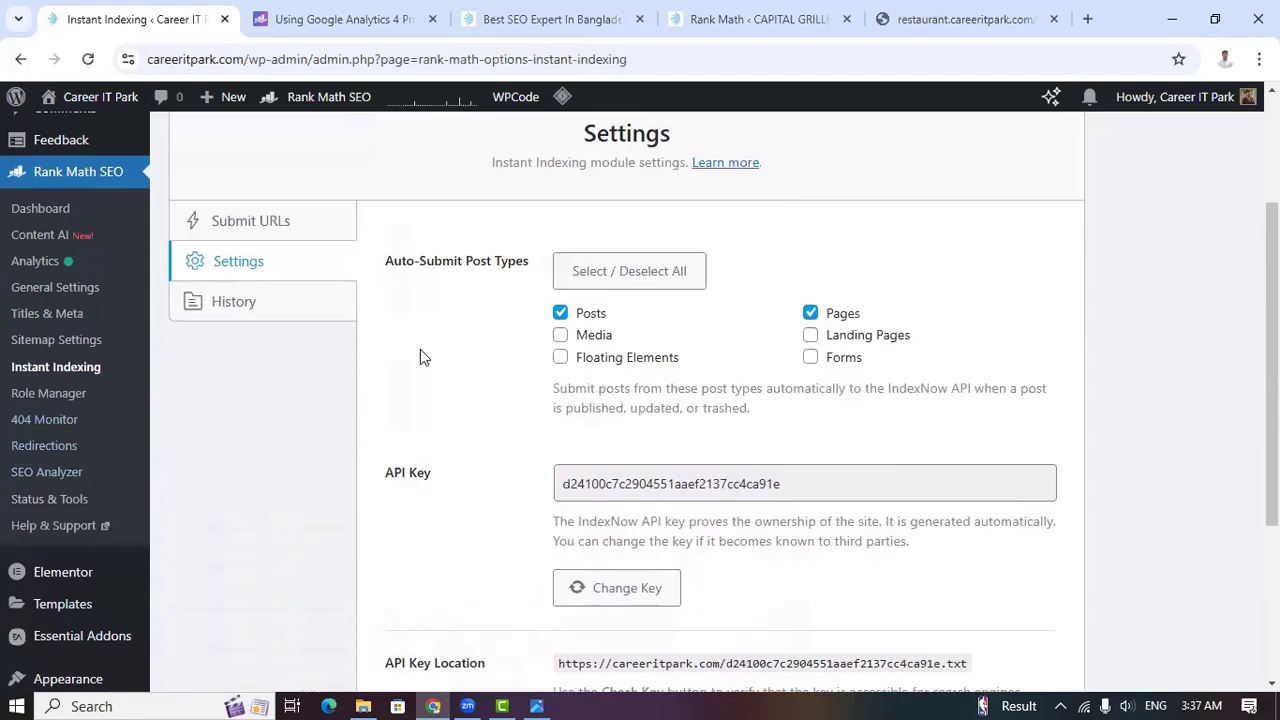
# Open the Role Manager and review the Rank Math permissions for the Administrator, Editor, Author and Contributor roles
pyautogui.click(66, 400)
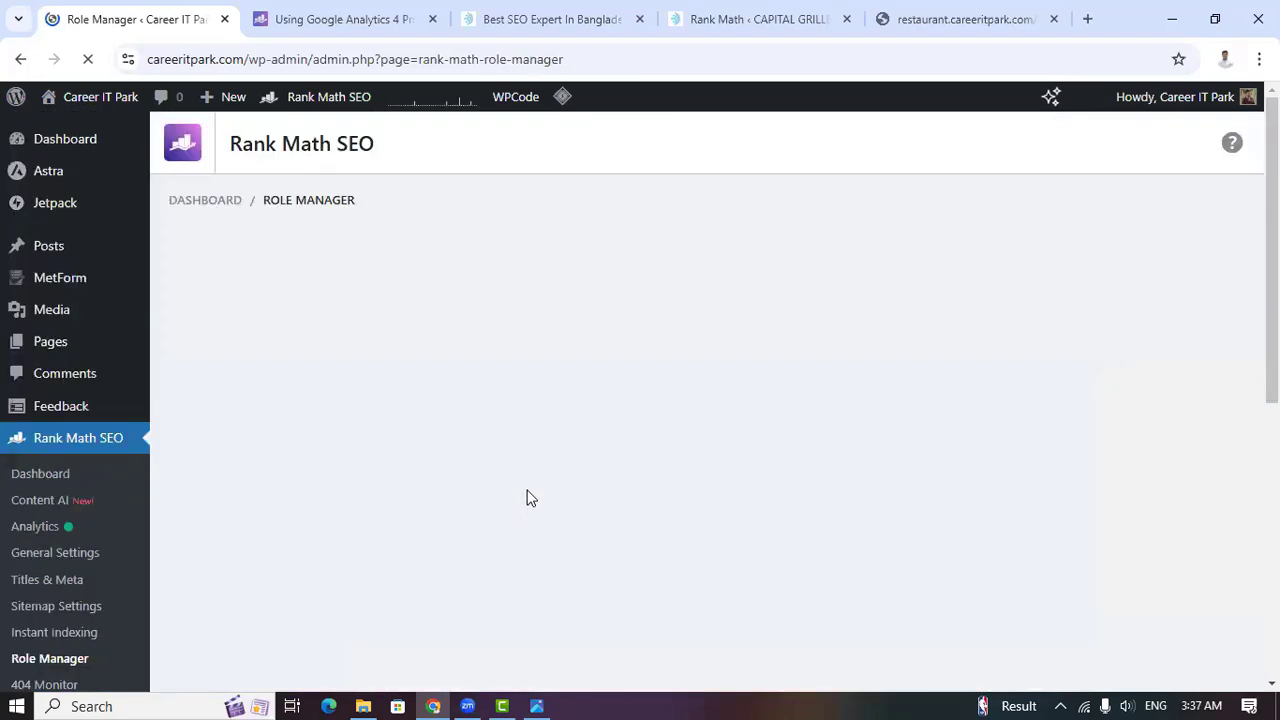
pyautogui.scroll(-1, 530, 494)
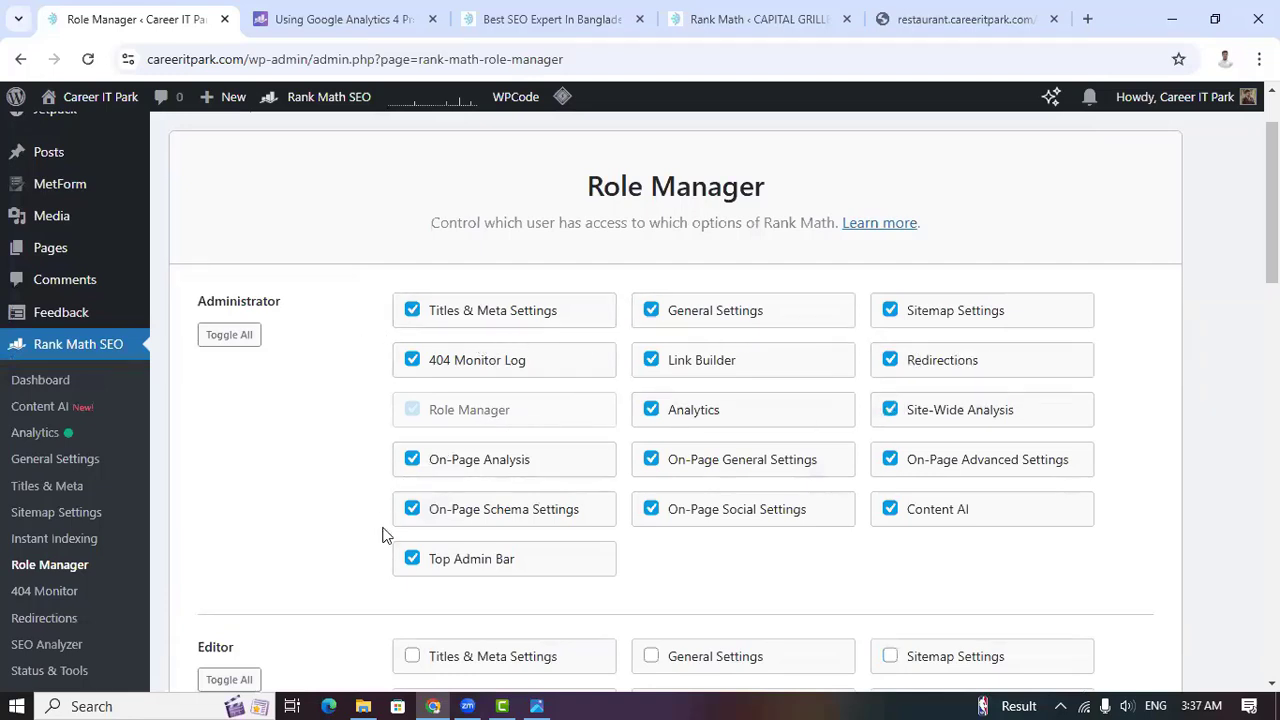
pyautogui.scroll(-1, 843, 548)
pyautogui.scroll(-3, 700, 510)
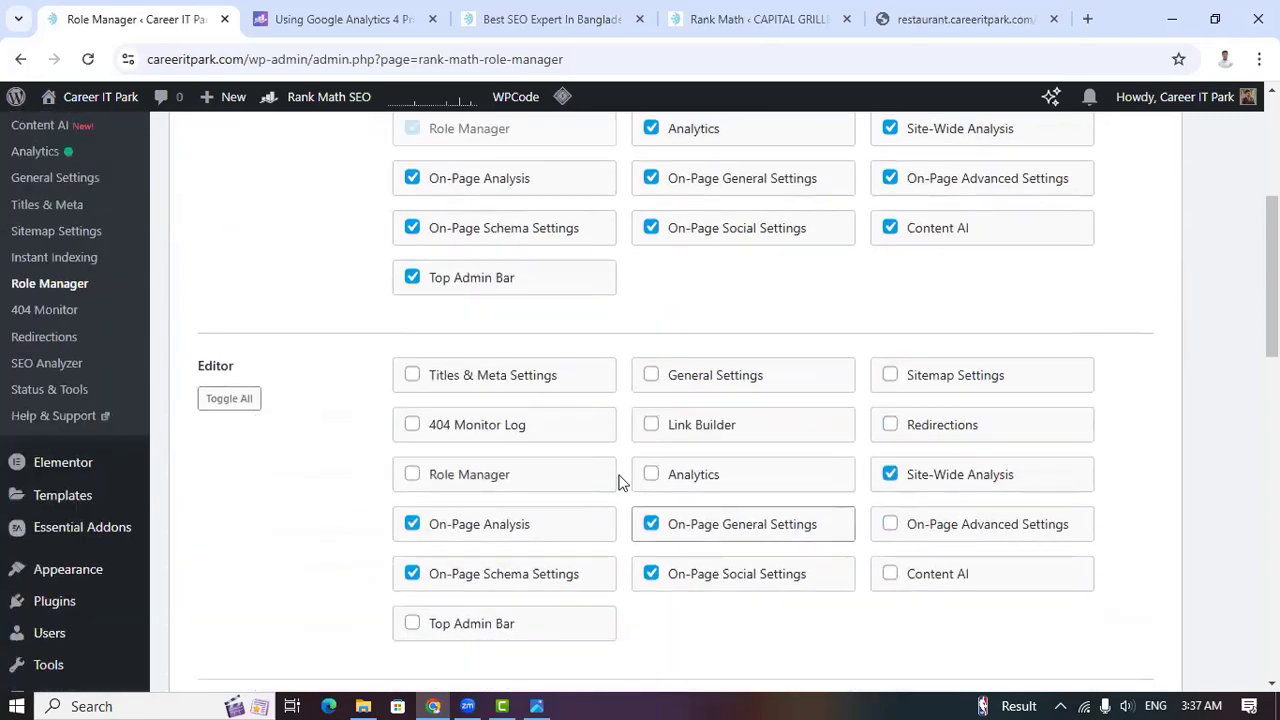
pyautogui.scroll(-1, 600, 560)
pyautogui.scroll(-2, 619, 568)
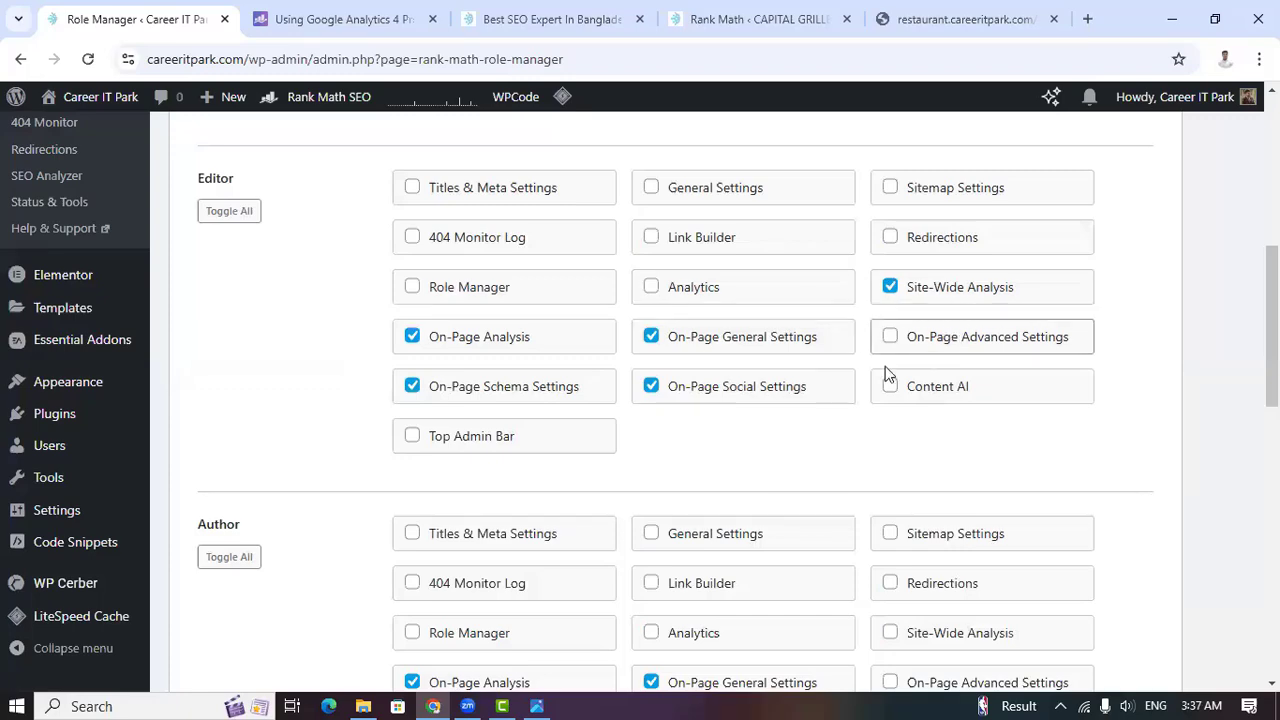
pyautogui.scroll(-2, 553, 606)
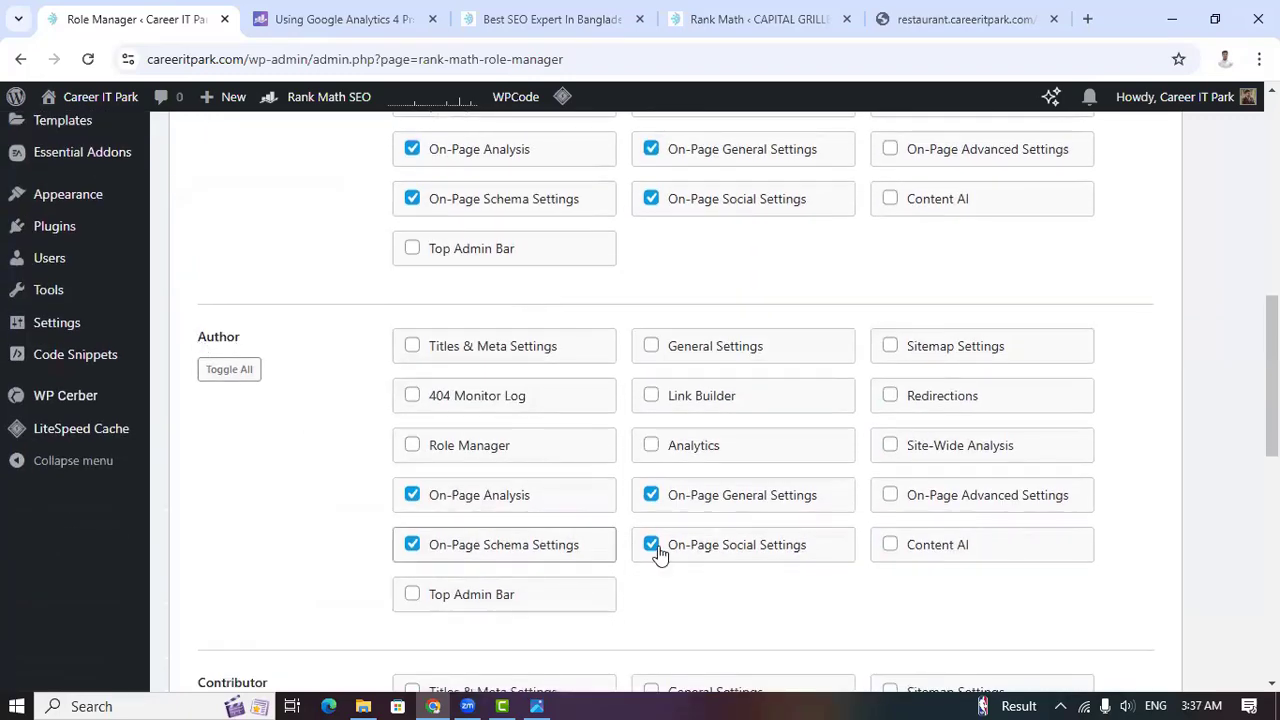
pyautogui.scroll(-1, 657, 551)
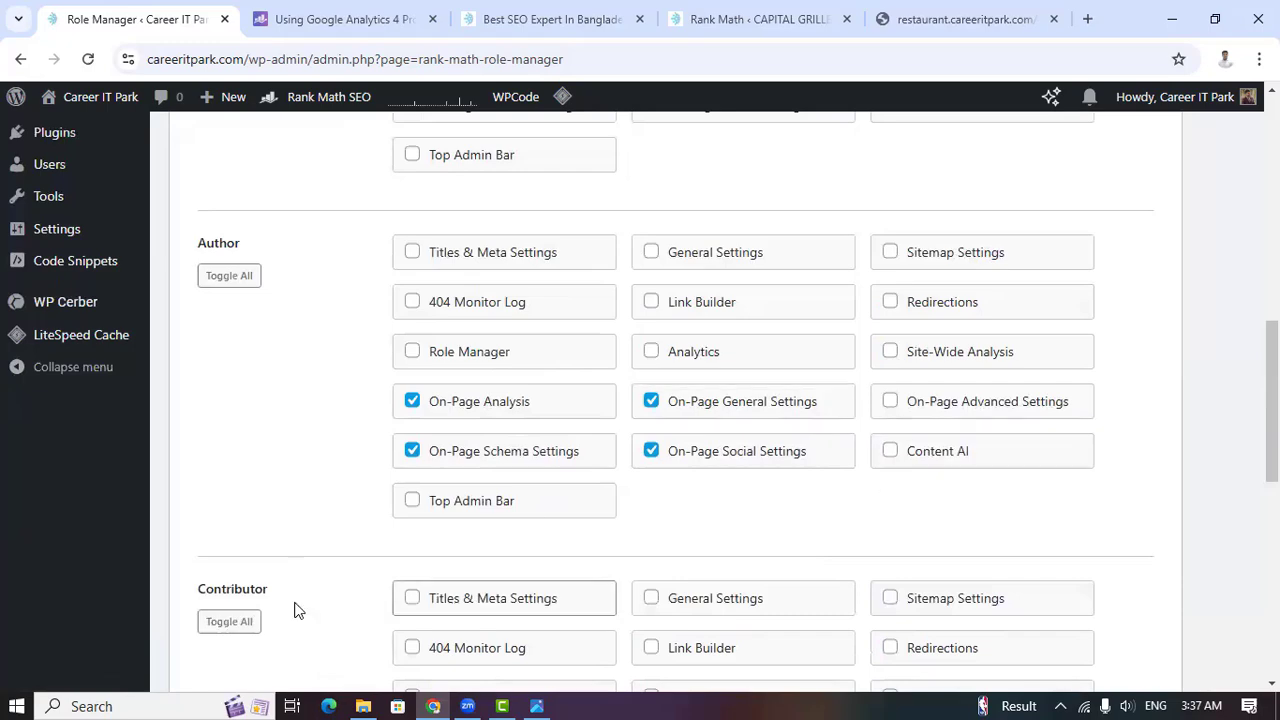
pyautogui.scroll(6, 295, 605)
pyautogui.scroll(1, 293, 604)
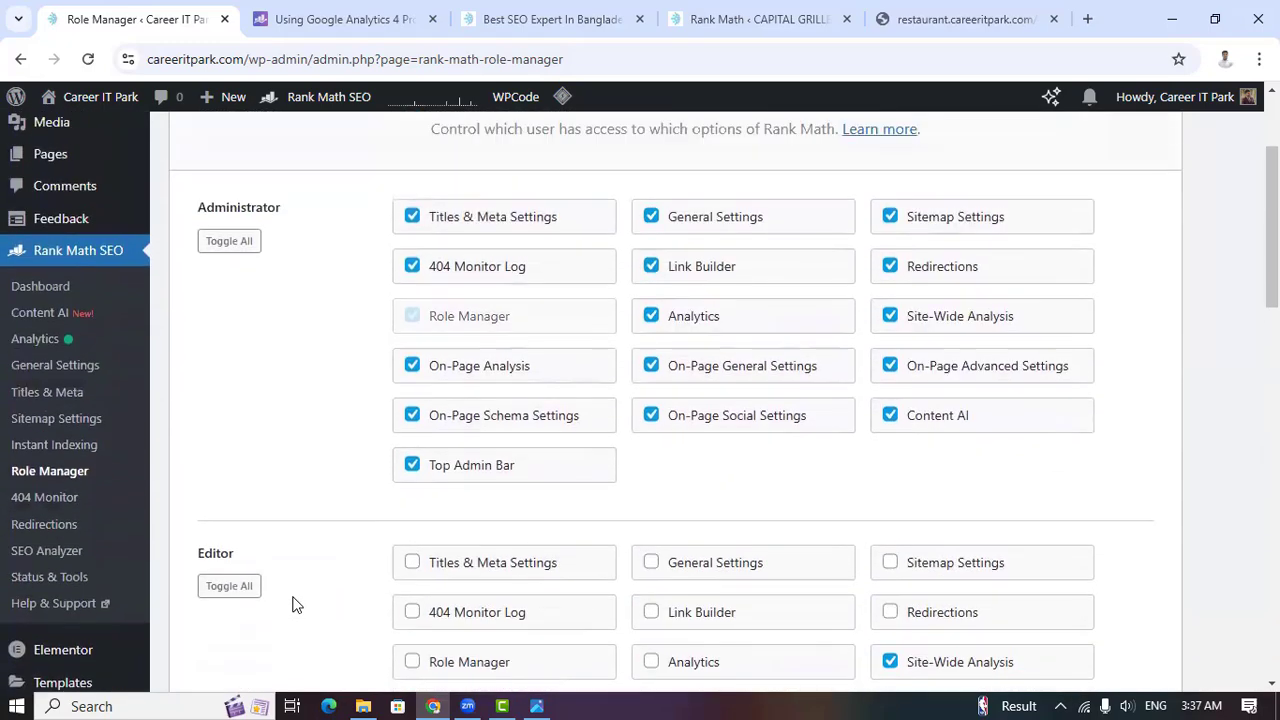
# Open the 404 Monitor and review the logged URIs with their hits and access times
pyautogui.scroll(-1, 291, 603)
pyautogui.click(45, 410)
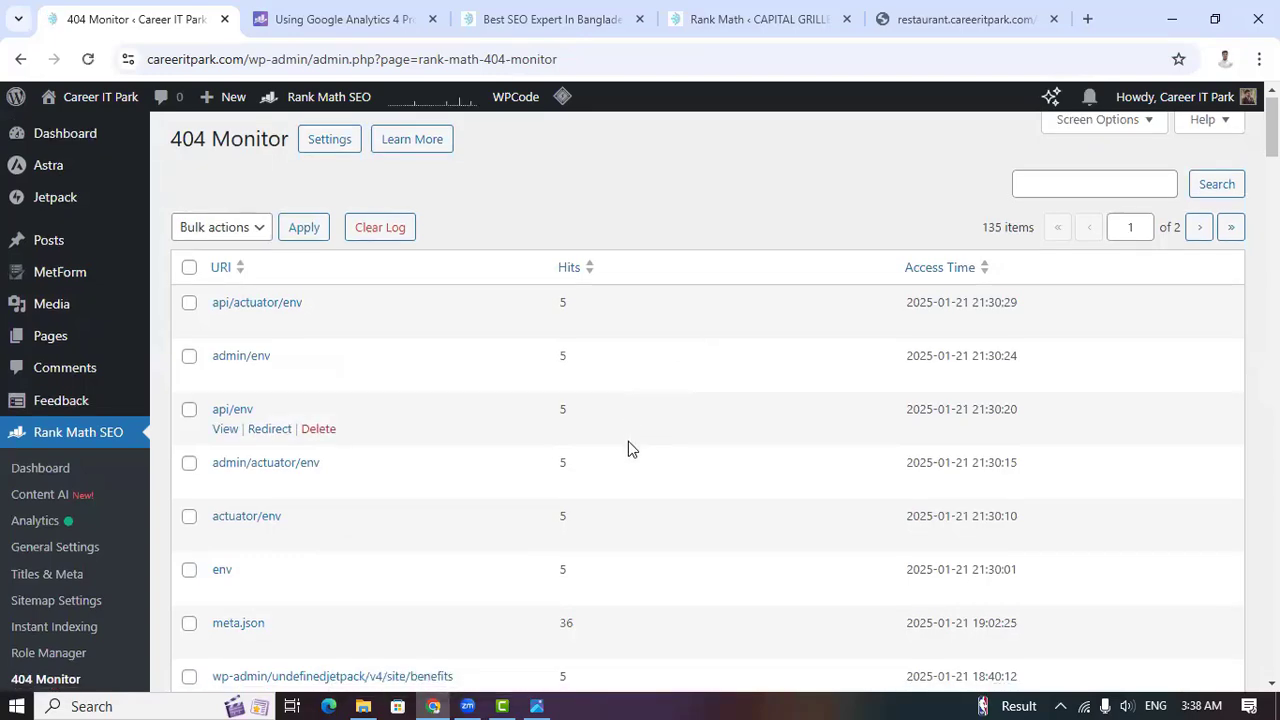
pyautogui.scroll(-5, 628, 441)
pyautogui.scroll(5, 630, 447)
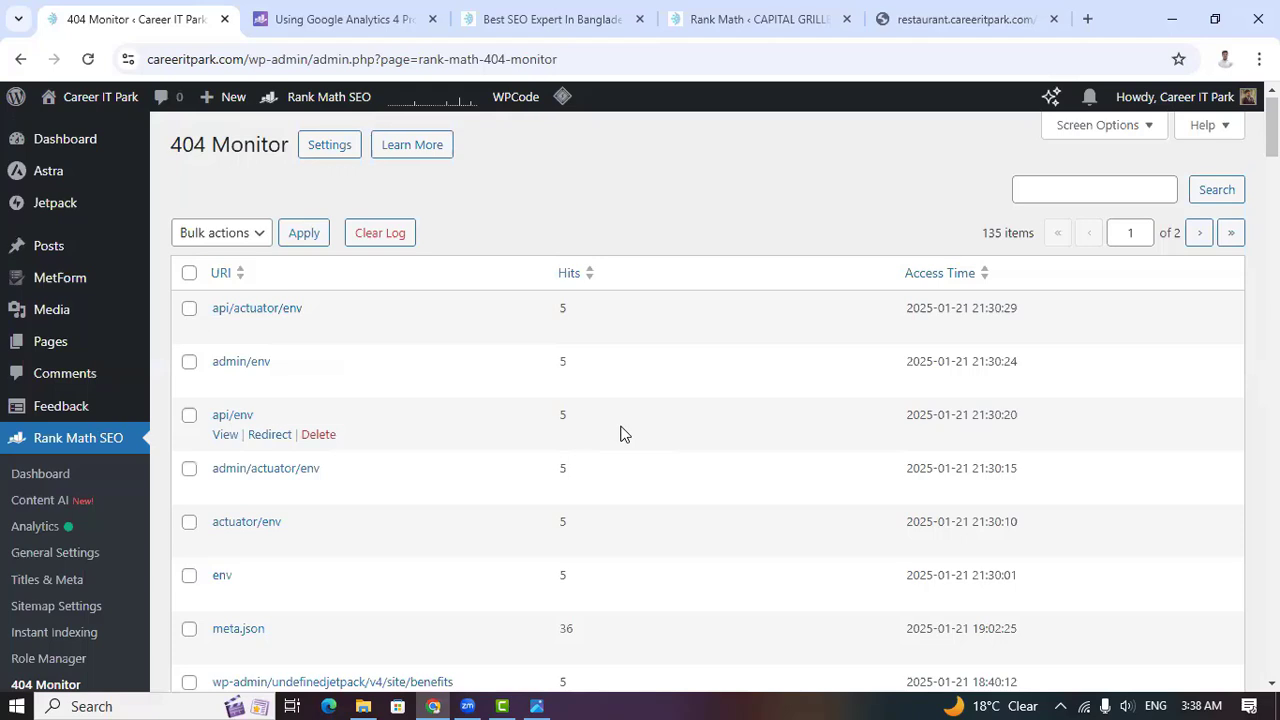
pyautogui.scroll(-2, 620, 434)
pyautogui.scroll(2, 309, 510)
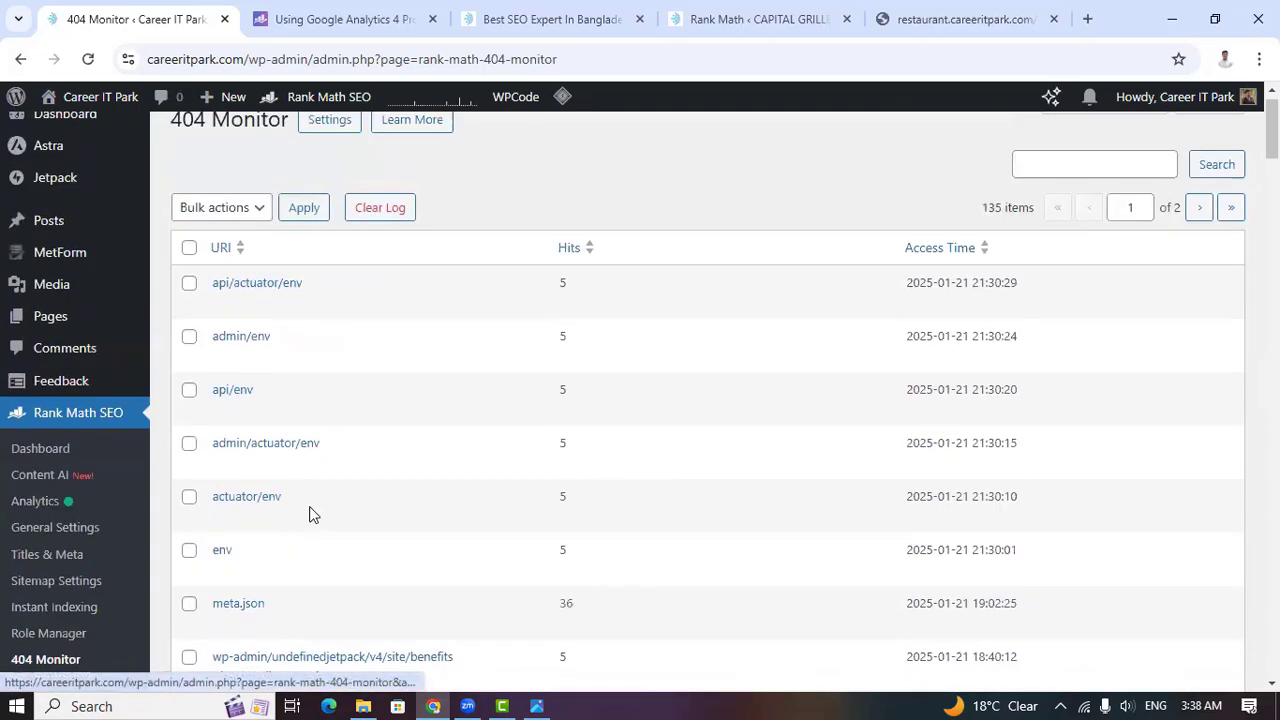
pyautogui.scroll(-4, 309, 510)
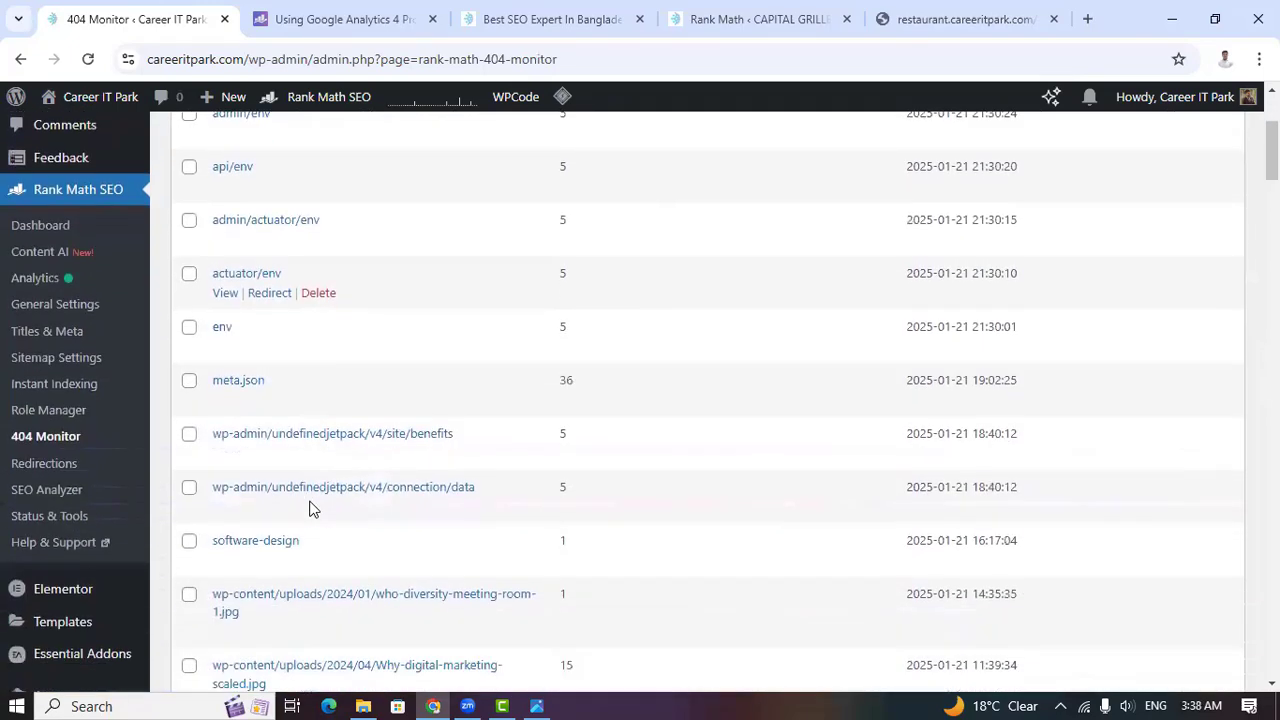
pyautogui.scroll(-3, 317, 493)
pyautogui.scroll(-3, 317, 493)
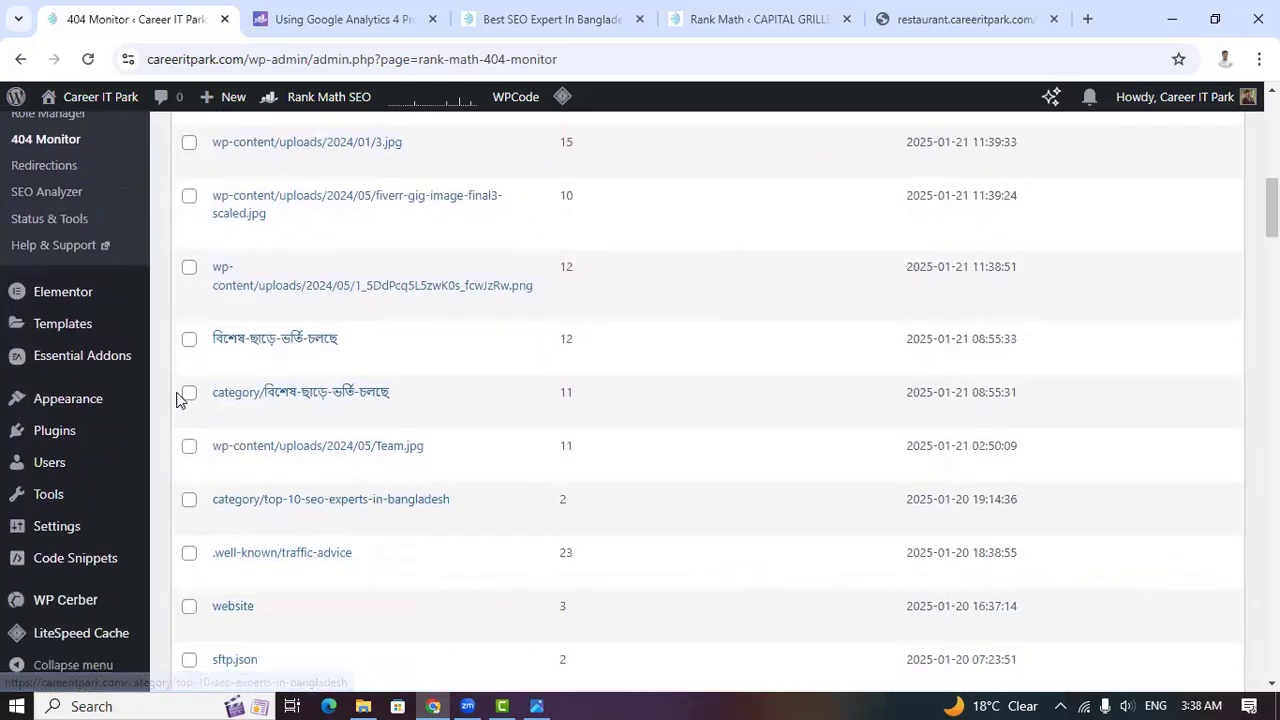
# Open Redirections, bring up a blank new redirection form and examine its source and destination URL fields
pyautogui.click(60, 170)
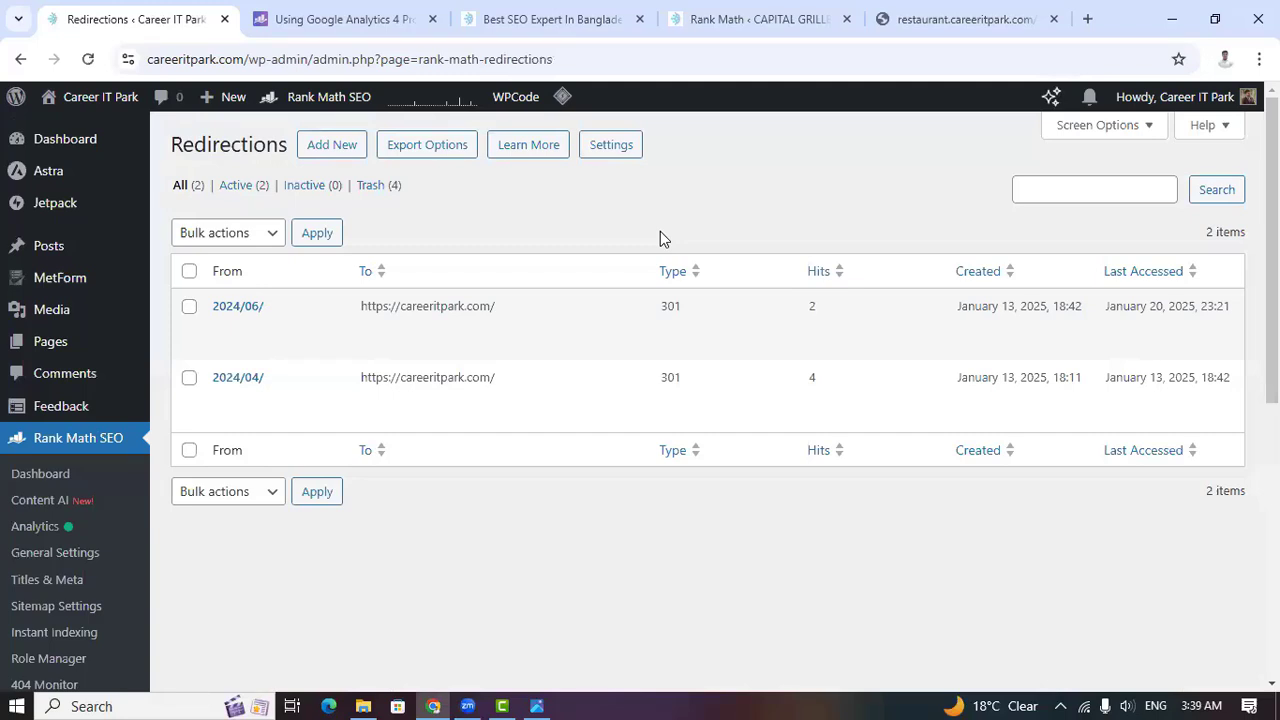
pyautogui.click(331, 148)
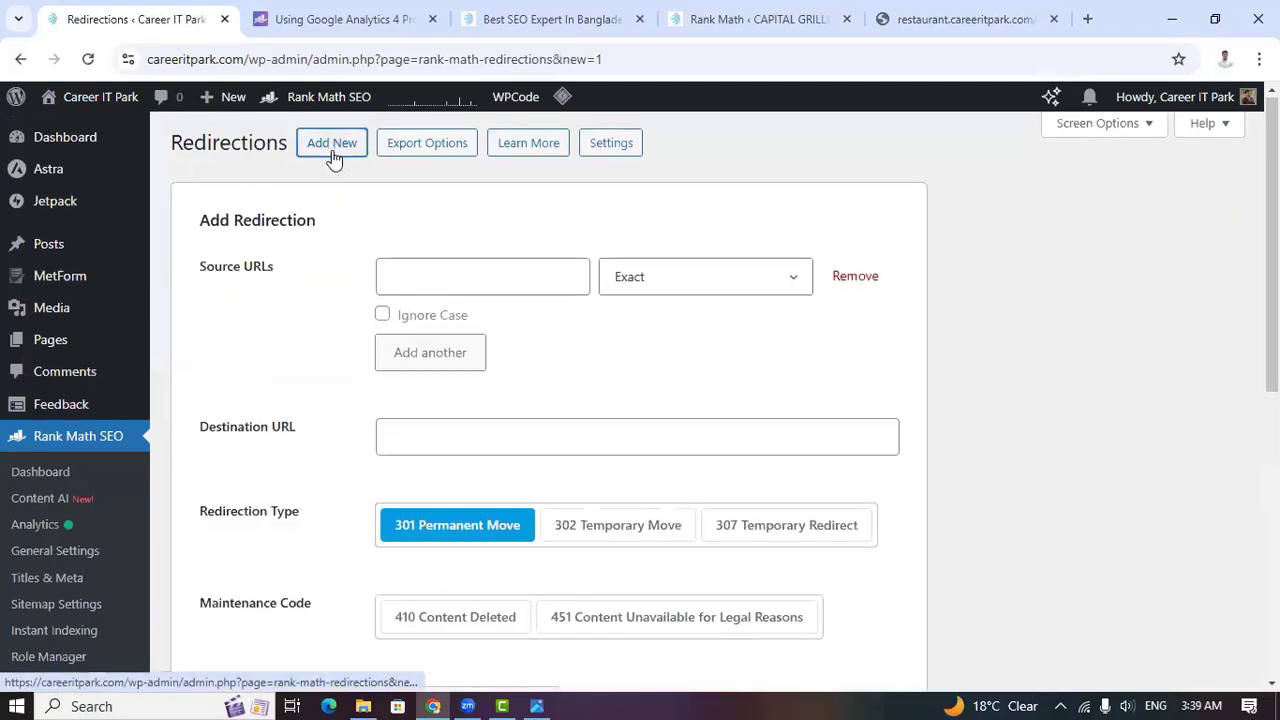
pyautogui.scroll(-1, 435, 188)
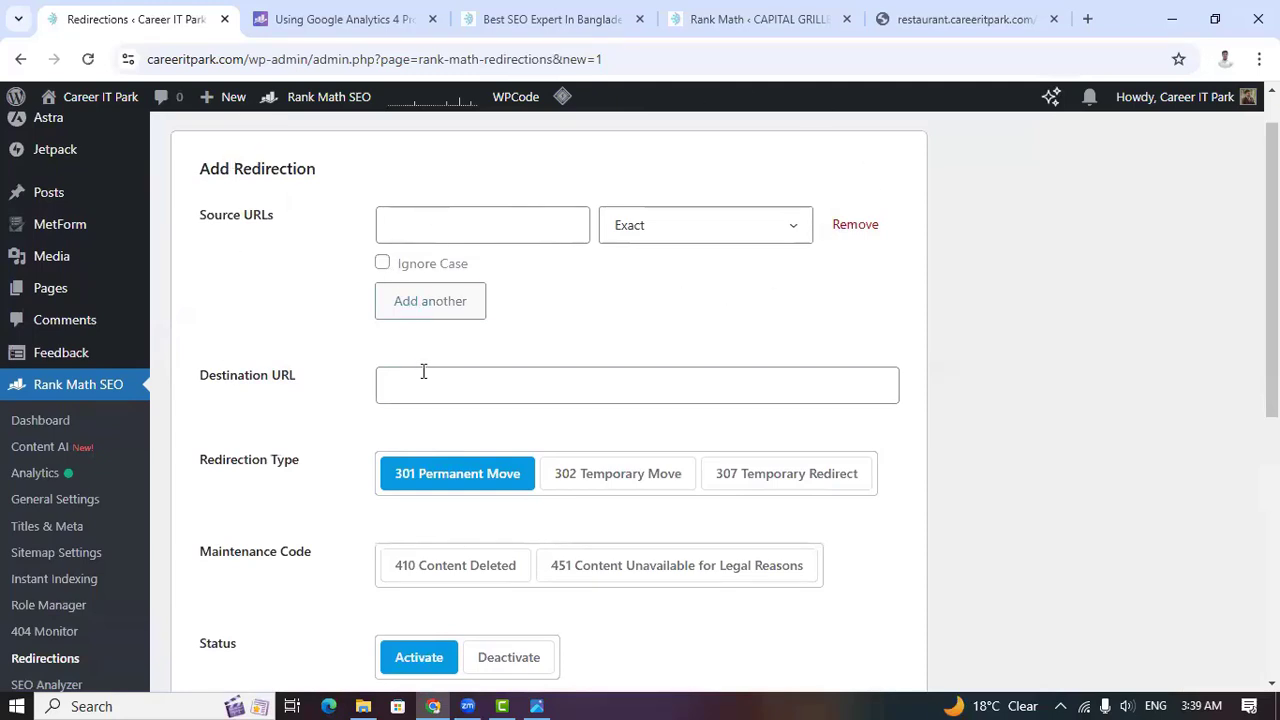
pyautogui.scroll(1, 450, 360)
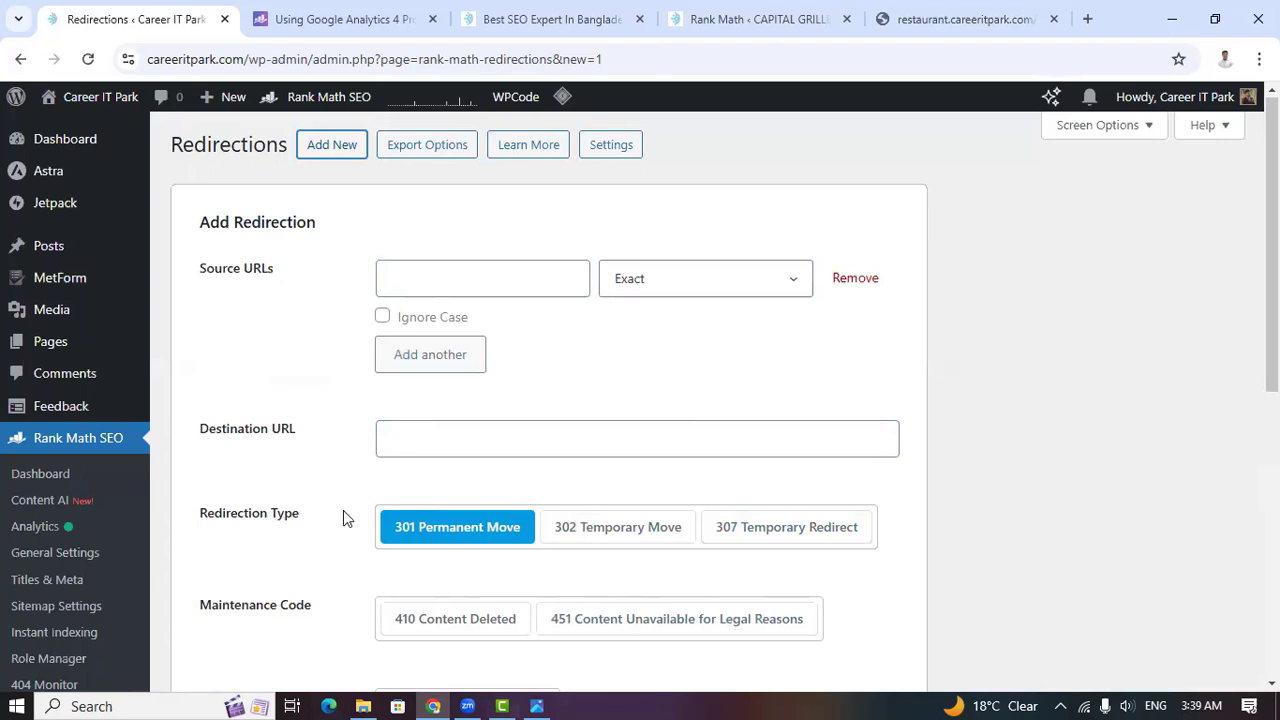
pyautogui.scroll(-1, 343, 515)
pyautogui.scroll(1, 343, 515)
pyautogui.click(480, 271)
pyautogui.click(412, 435)
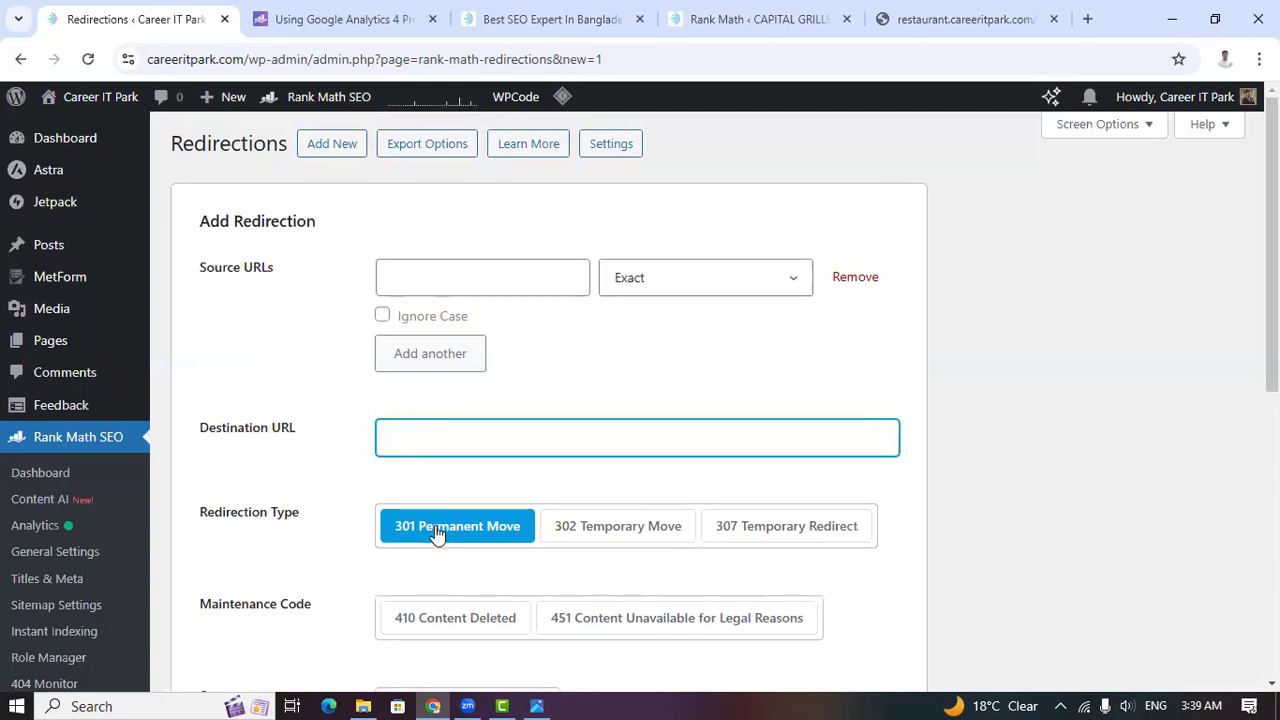
# Review the new redirection form's redirection type, maintenance code and status options
pyautogui.scroll(-1, 425, 462)
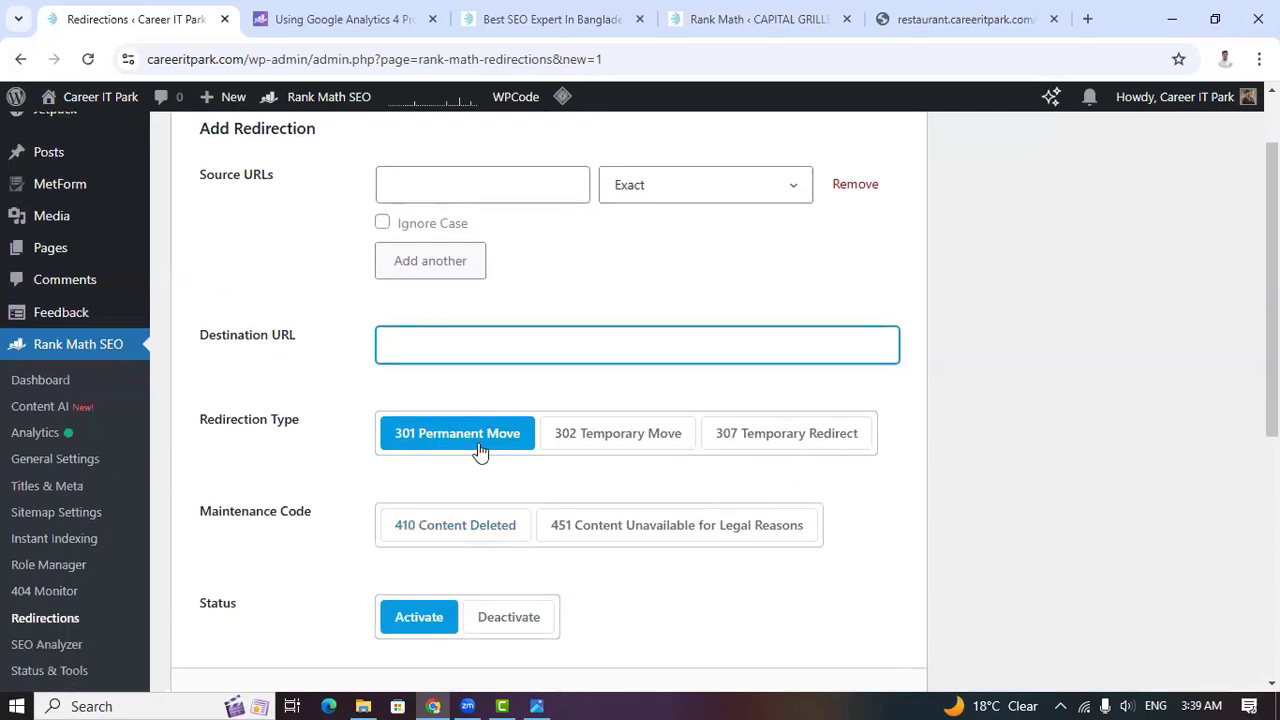
pyautogui.scroll(-1, 487, 455)
pyautogui.scroll(-1, 487, 455)
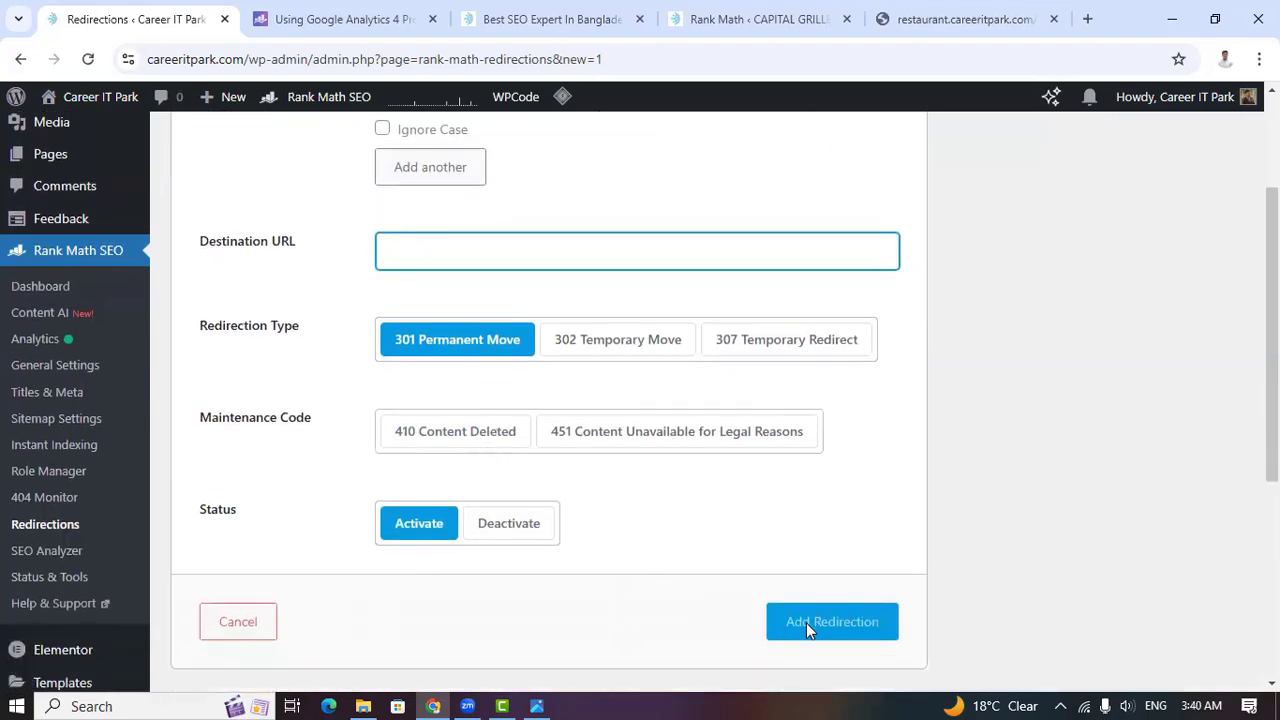
pyautogui.scroll(2, 720, 550)
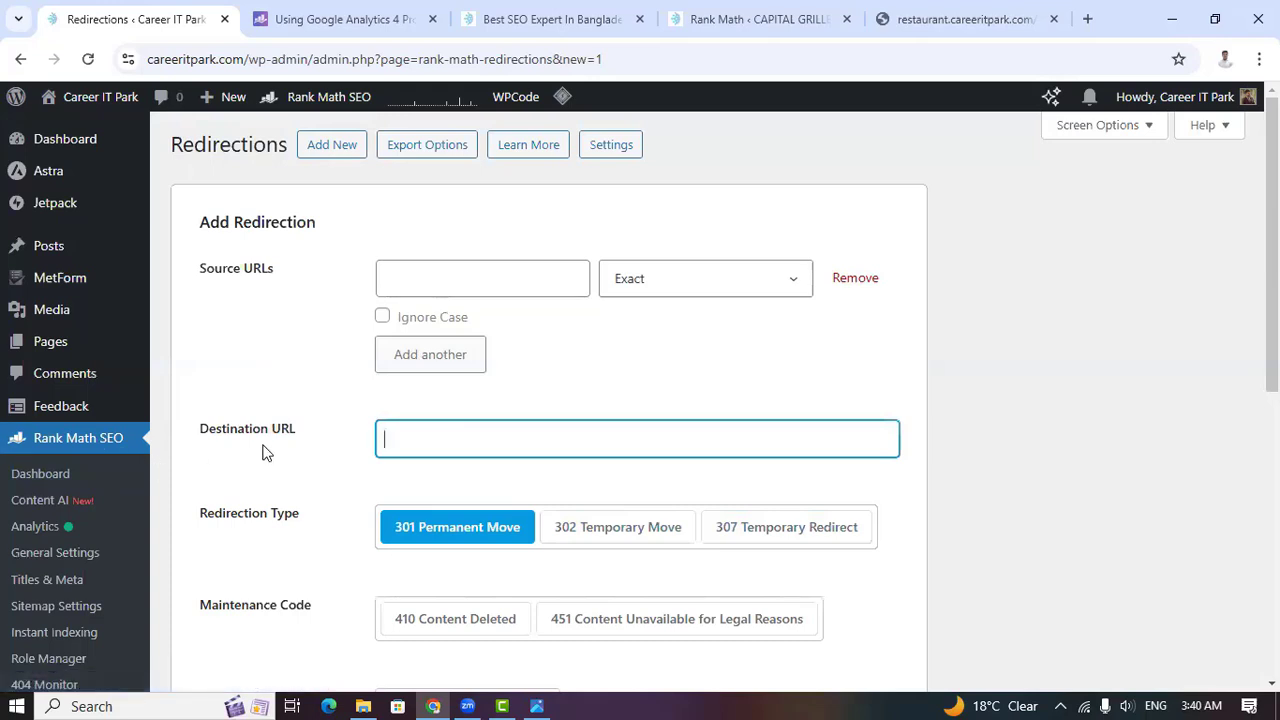
pyautogui.scroll(-2, 124, 535)
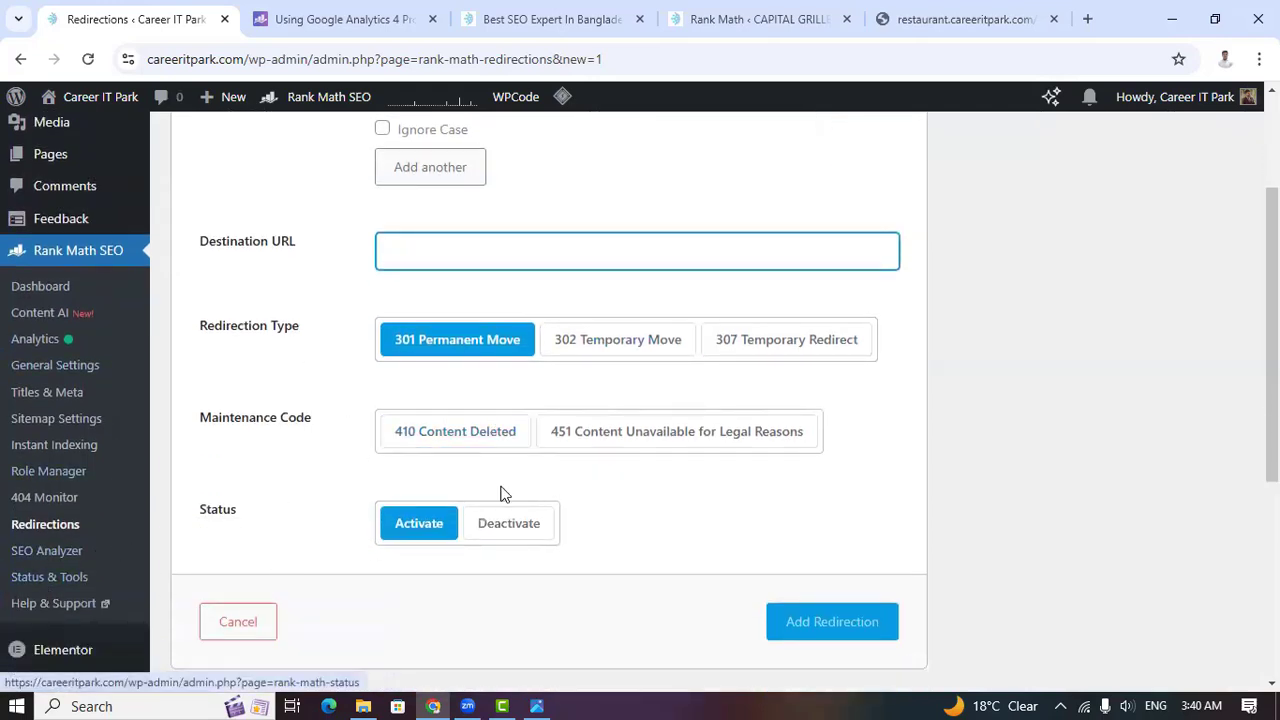
# Open the SEO Analyzer and review careeritpark.com's SEO score, test summary and search result preview
pyautogui.click(55, 558)
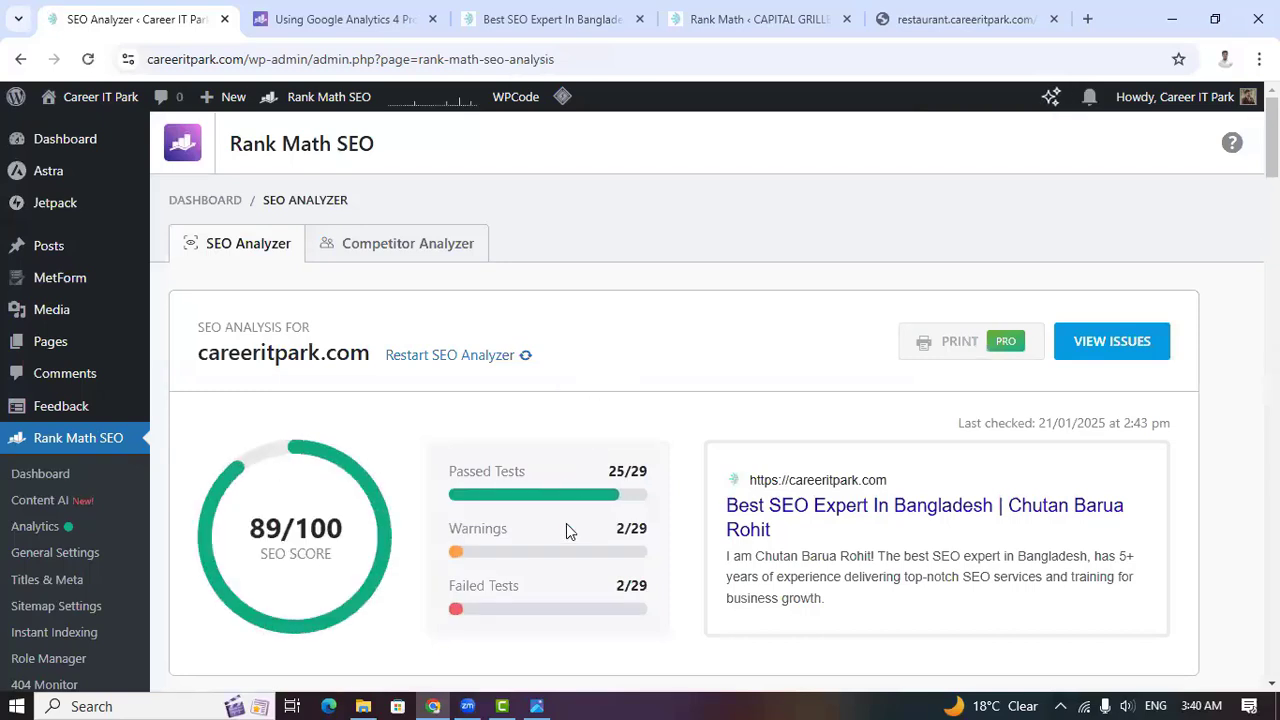
pyautogui.scroll(-1, 572, 530)
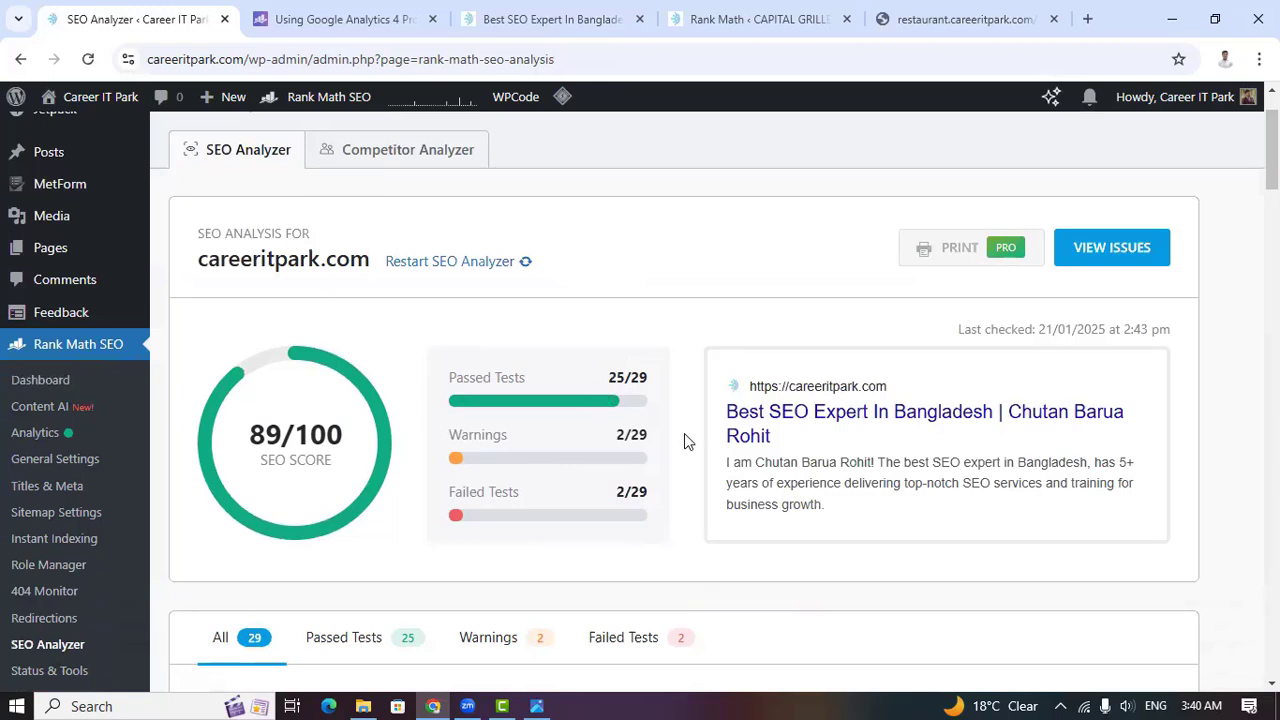
pyautogui.scroll(-1, 714, 471)
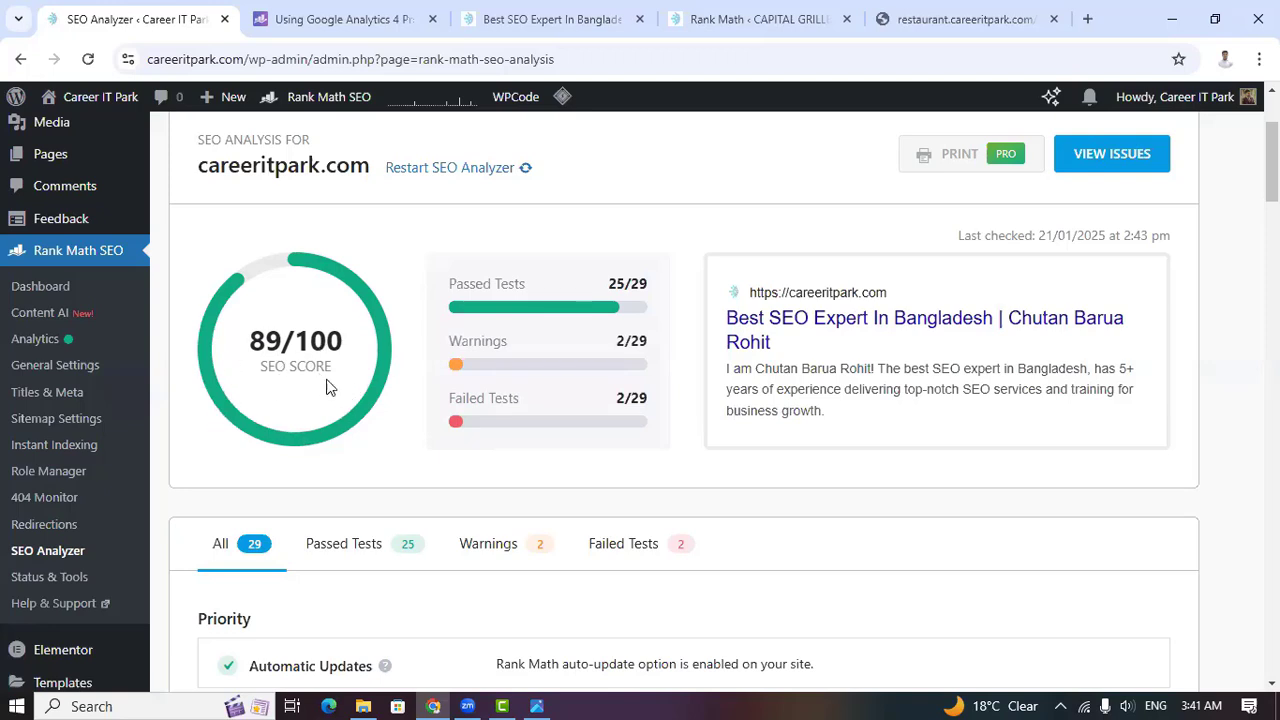
pyautogui.scroll(-1, 279, 475)
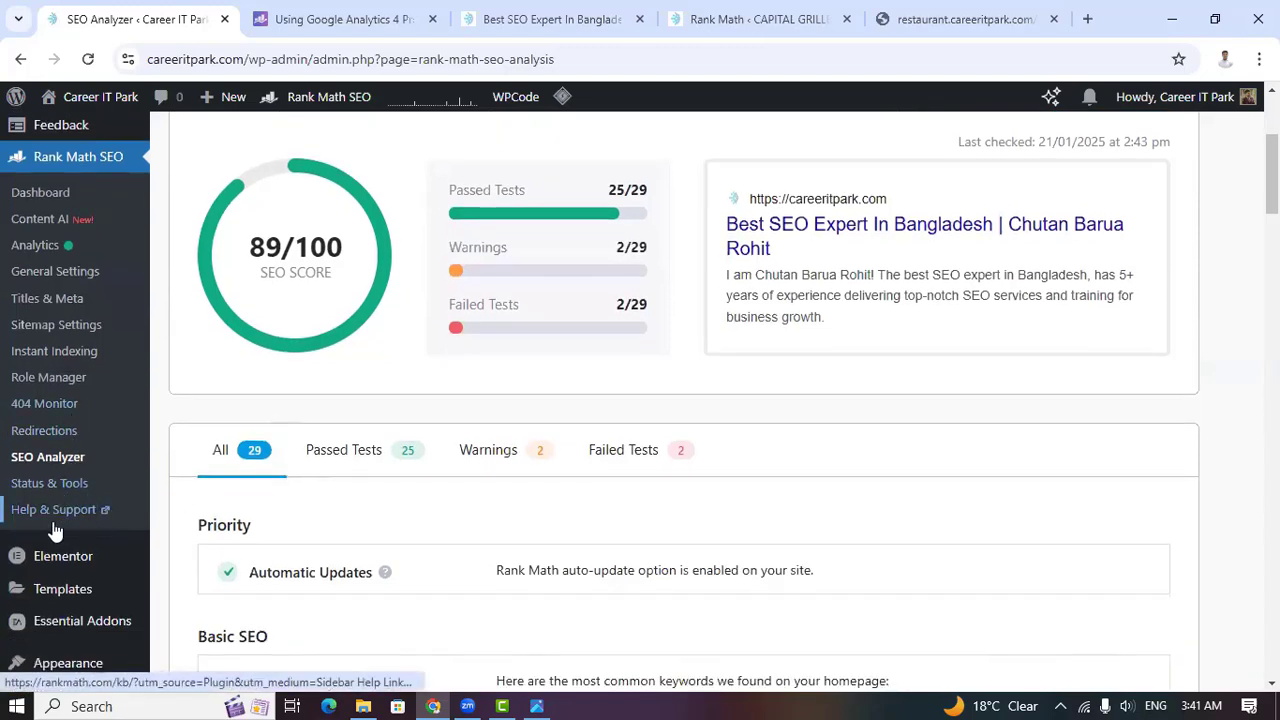
pyautogui.scroll(2, 48, 460)
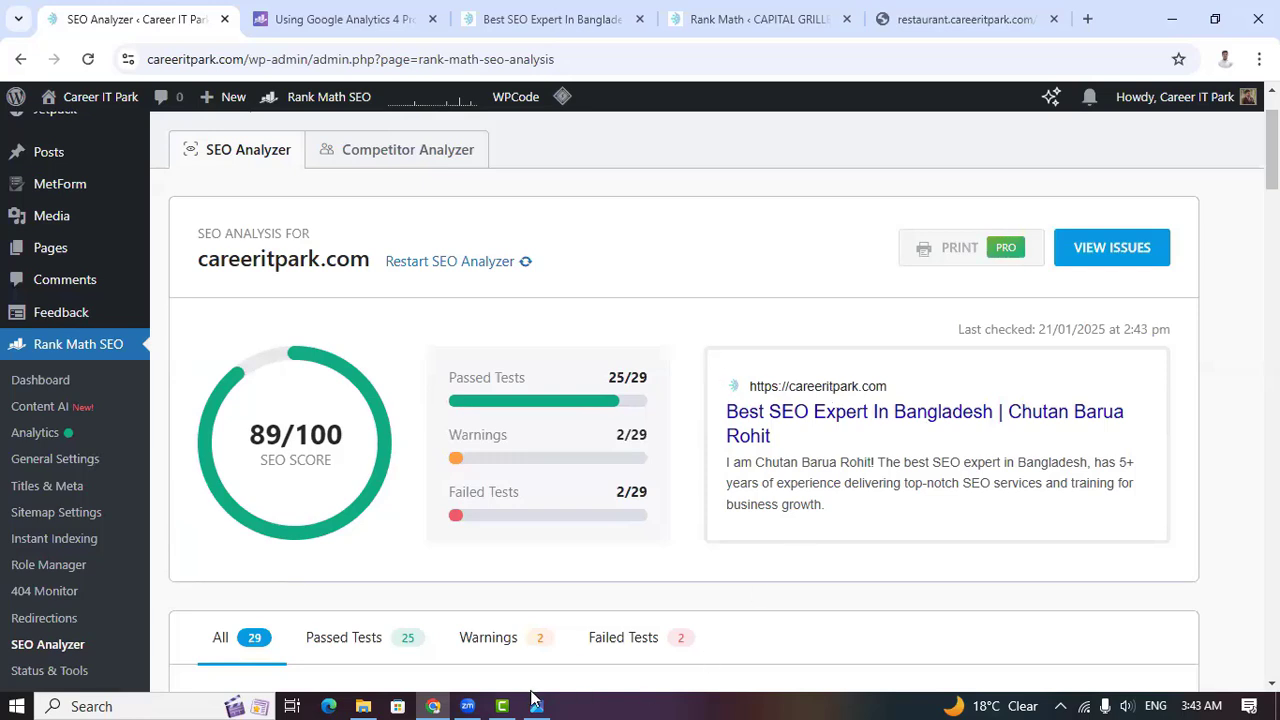
pyautogui.click(470, 700)
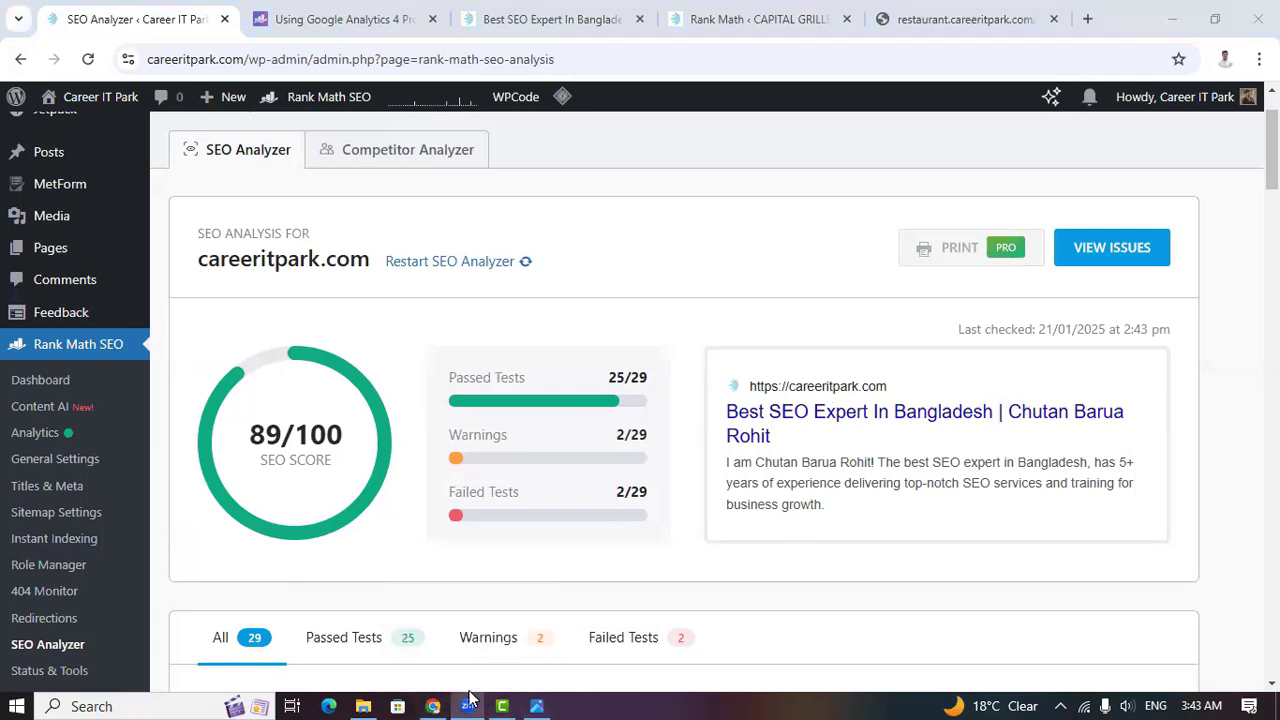